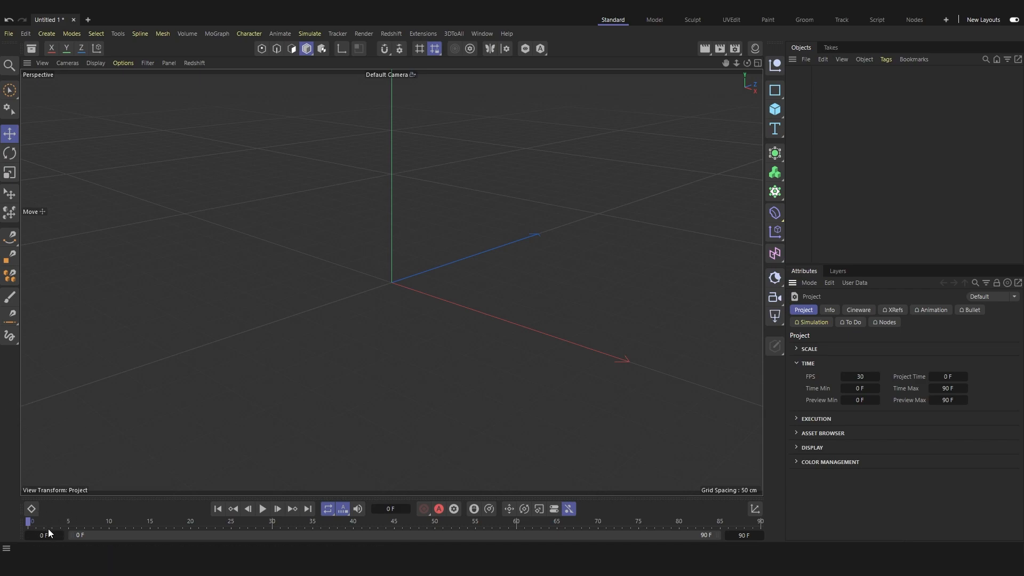
Step: Open the Dope Sheet timeline and scrub the playhead out to frame 39 and back to frame 0
click(30, 509)
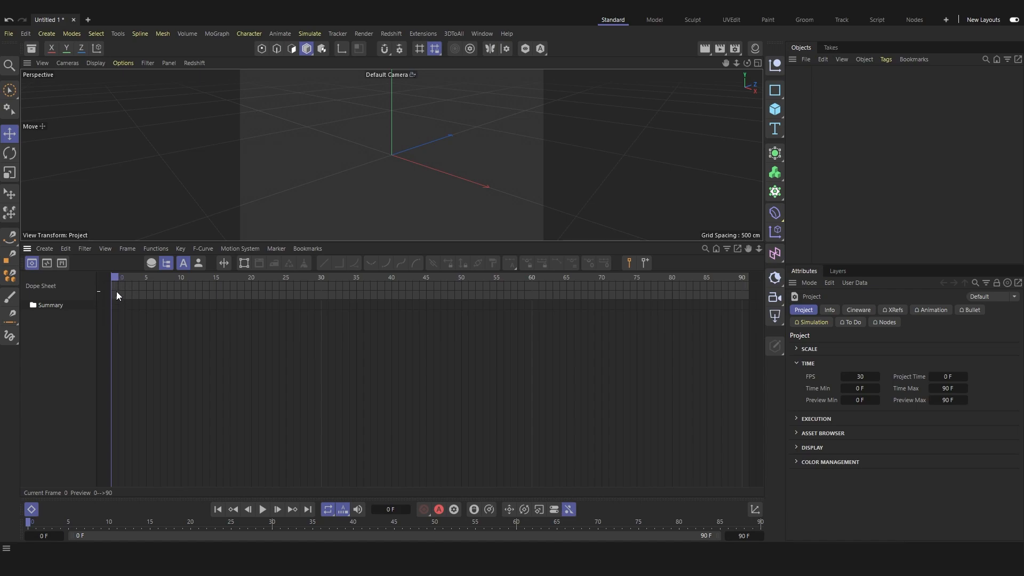
drag(117, 283, 385, 309)
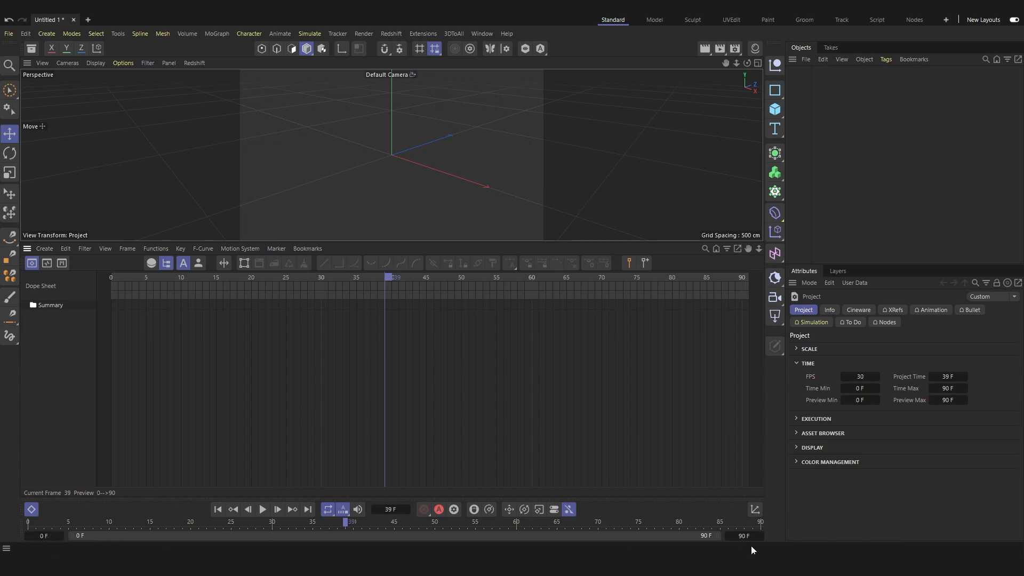
drag(178, 279, 101, 299)
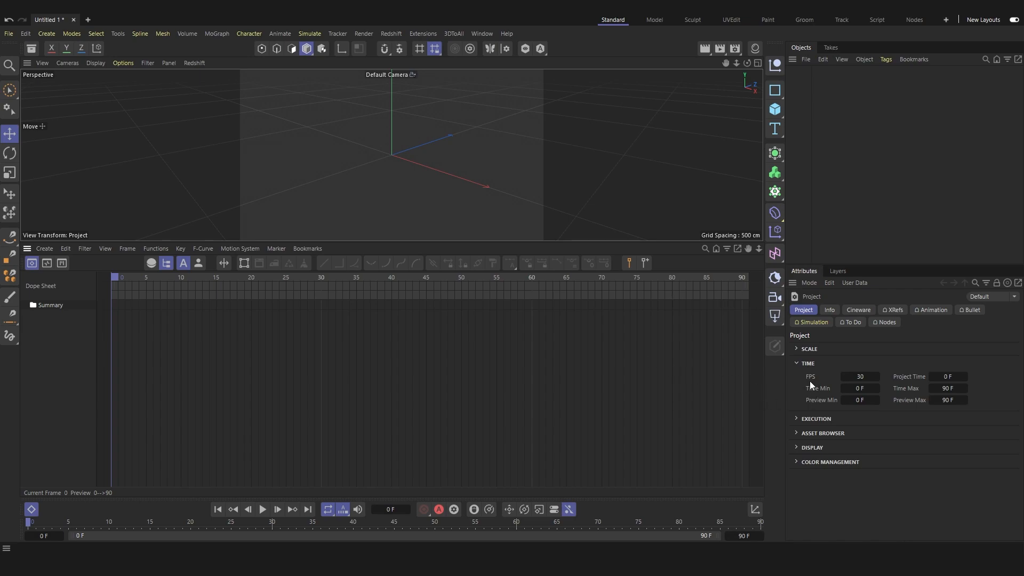
Step: Switch the project frame rate to 25 FPS and back to 30 FPS twice to compare timeline lengths, and close the timeline
click(868, 377)
text(25)
key(Return)
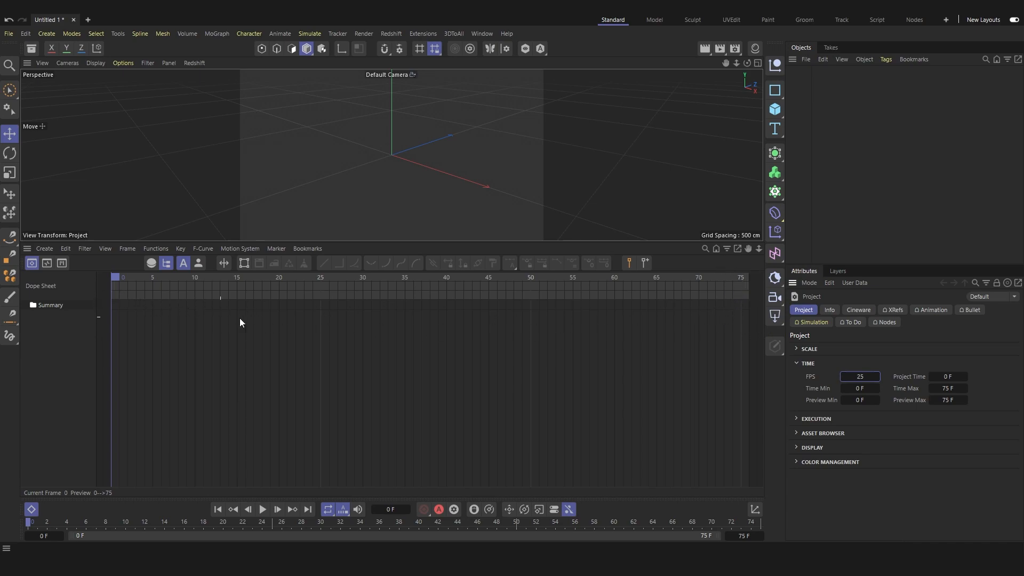
text(30)
key(Return)
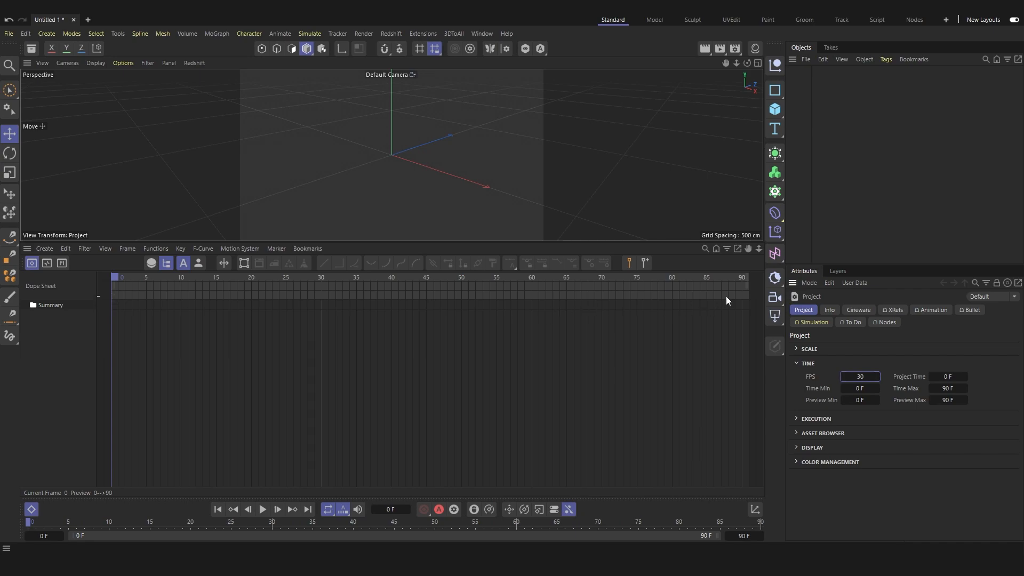
click(864, 377)
text(25)
key(Return)
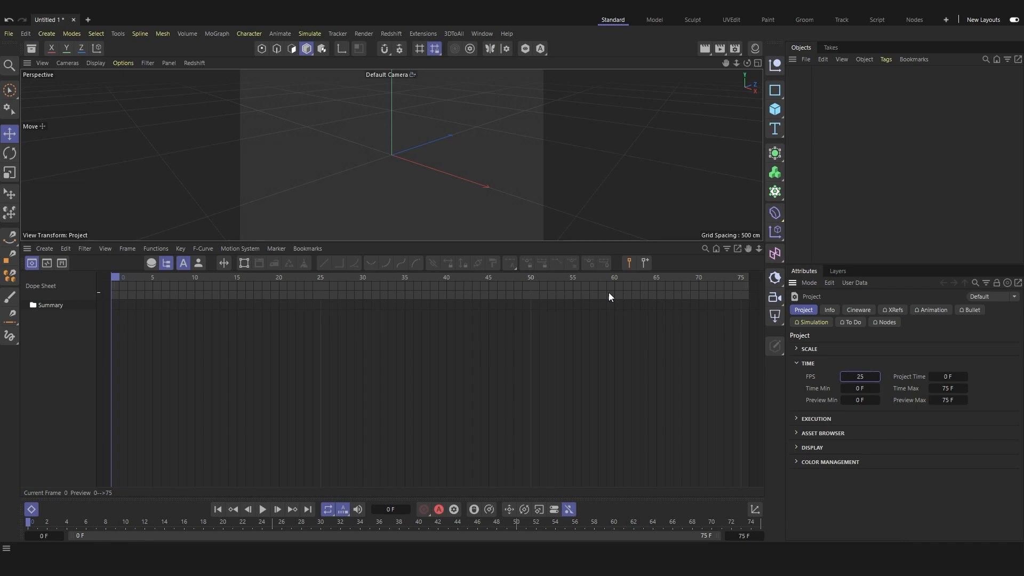
click(863, 377)
text(30)
key(Return)
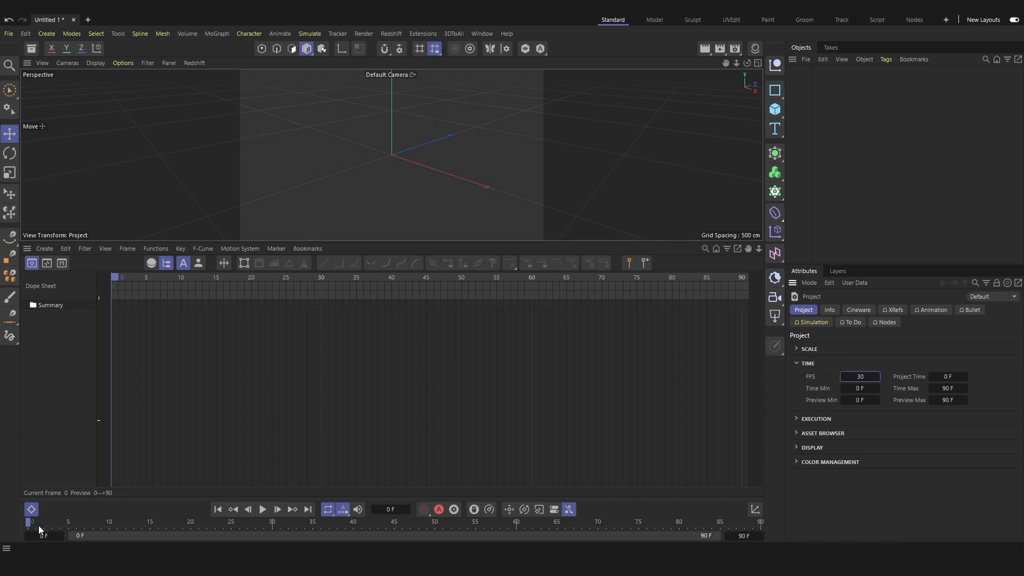
click(31, 509)
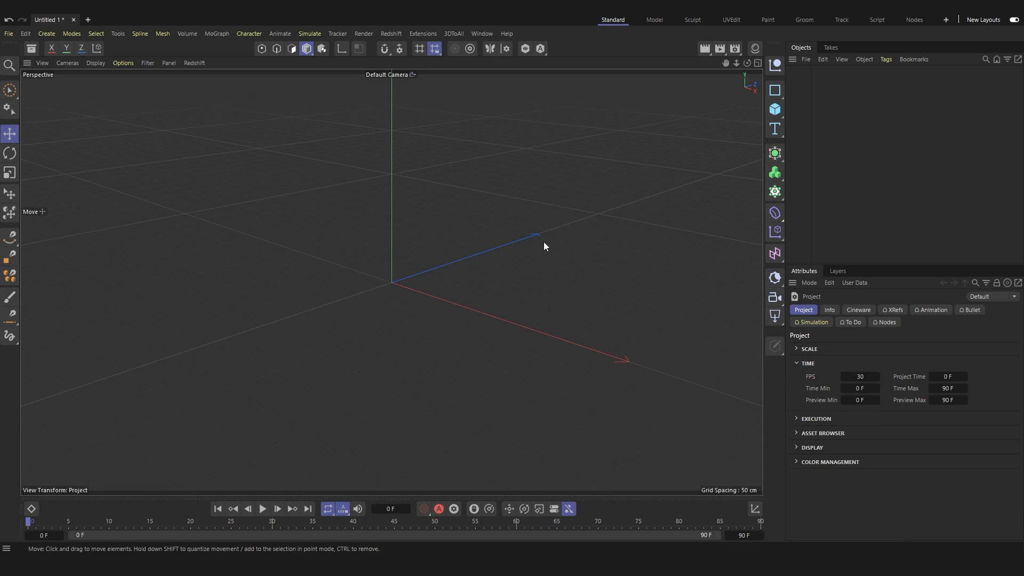
Step: Add a sphere primitive and scale it down to a radius of about 25 cm
click(772, 114)
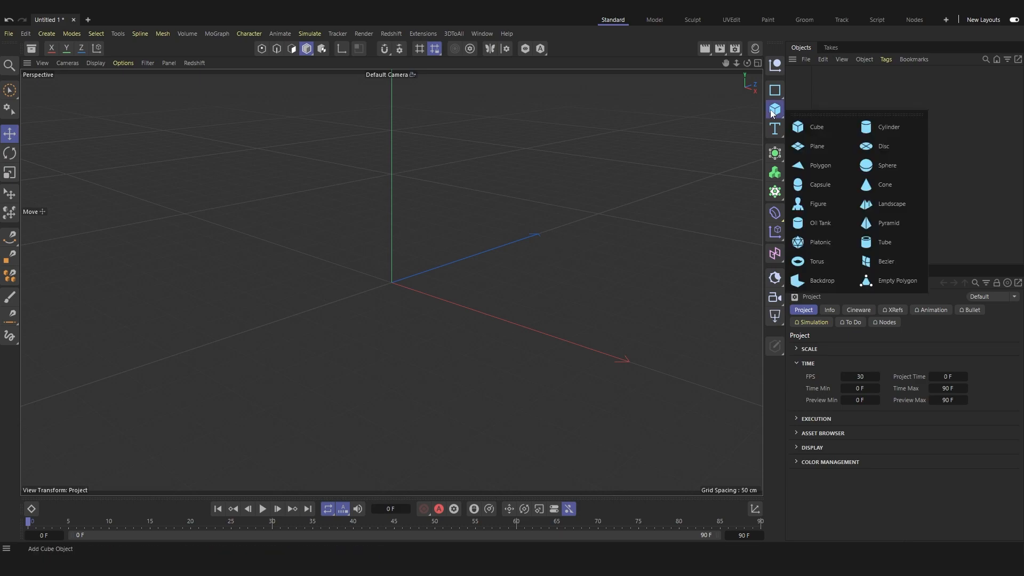
click(894, 165)
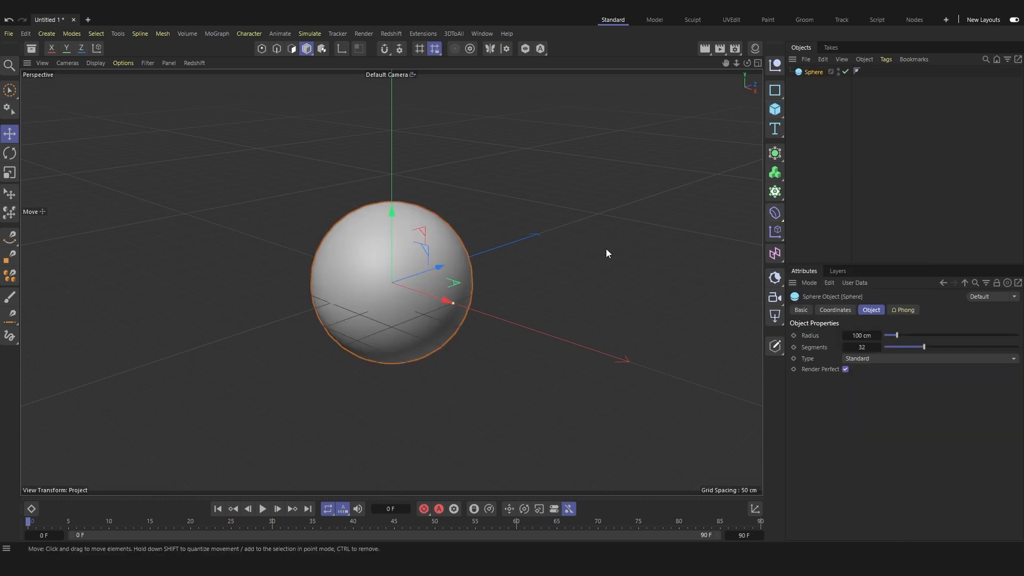
key(t)
drag(605, 257, 368, 382)
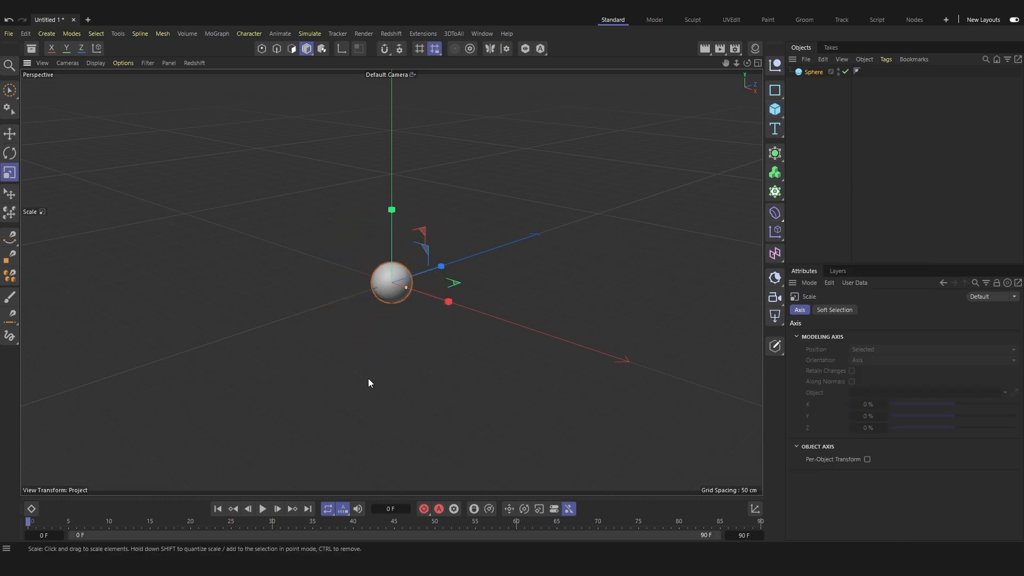
click(427, 324)
alt+drag(492, 297, 519, 294)
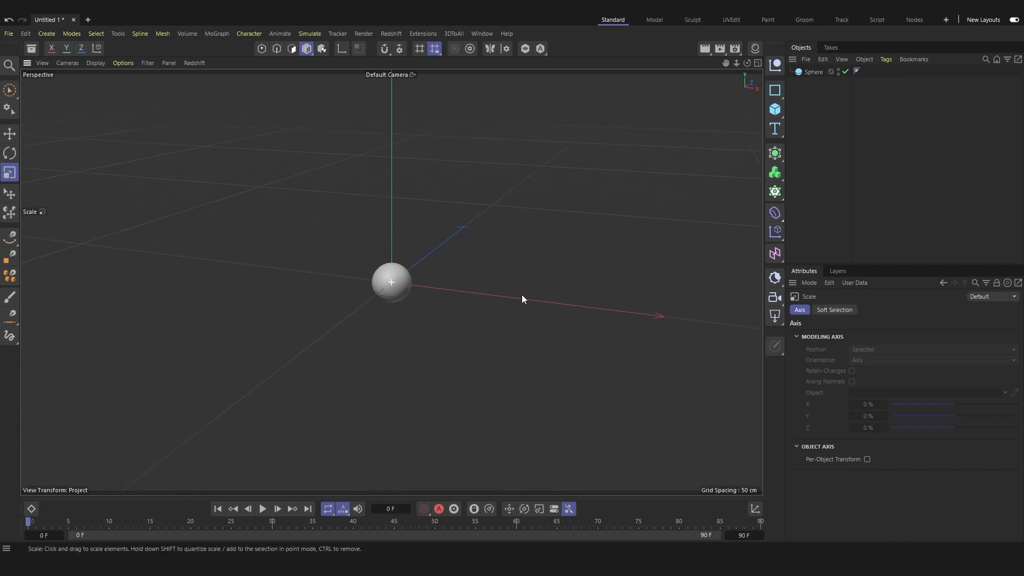
Step: Select the sphere and keyframe its 25 cm radius at frame 0
click(811, 72)
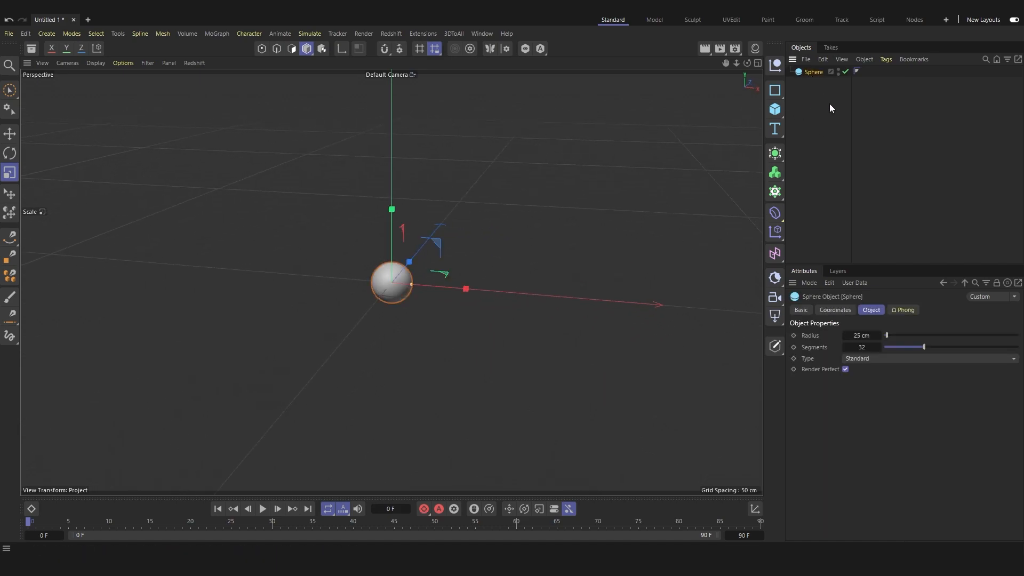
click(793, 336)
Step: Try setting the sphere's radius to 50 cm at frame 30 without keyframing it, and scrub the playhead
drag(27, 528, 274, 543)
click(860, 335)
text(50)
click(836, 211)
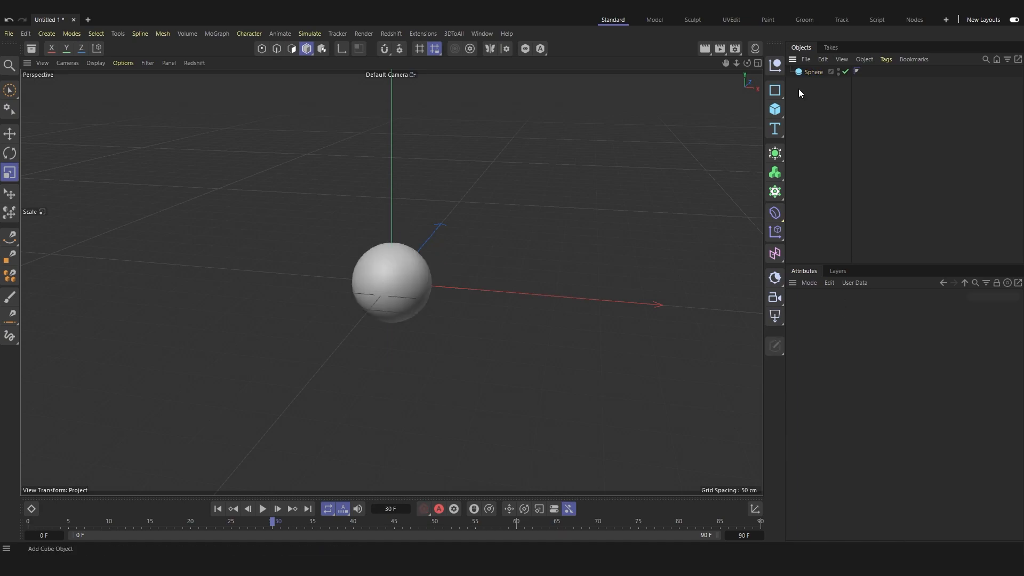
click(810, 72)
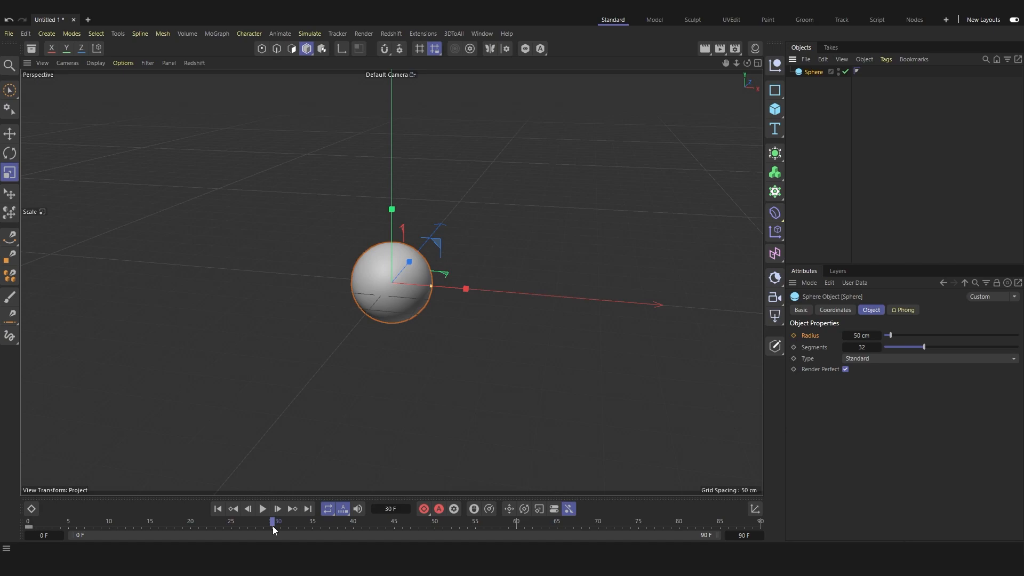
drag(261, 526, 265, 526)
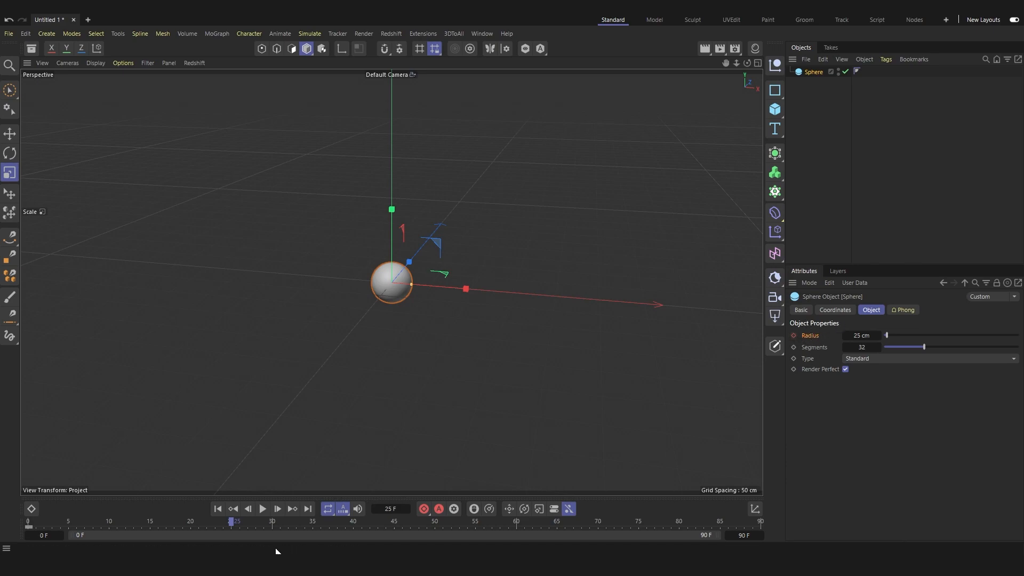
Step: At frame 30, set the sphere's radius to 50 cm, enlarge it to about 75 cm in the viewport, and keyframe it
drag(231, 523, 272, 524)
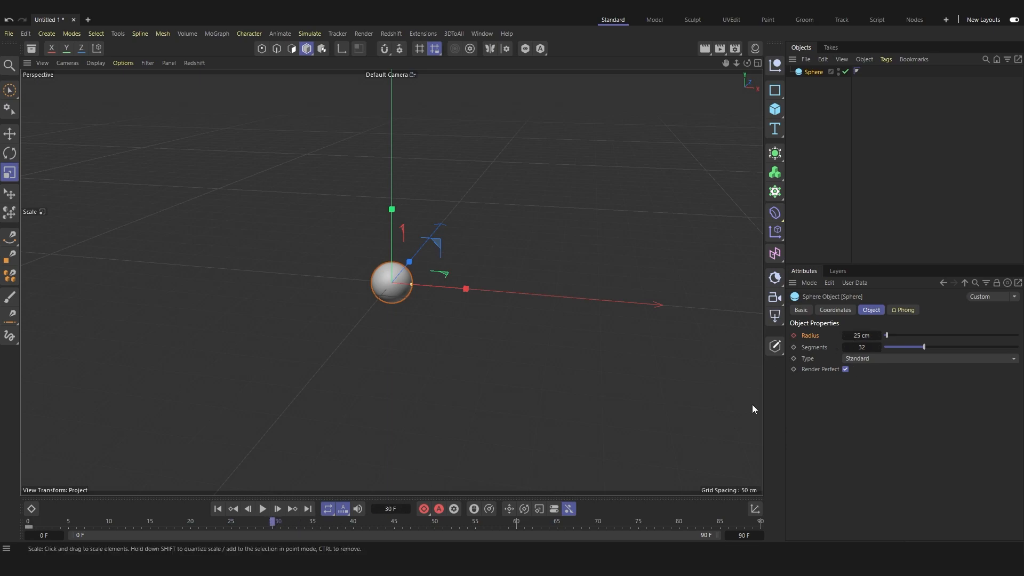
double_click(862, 335)
text(50)
key(Return)
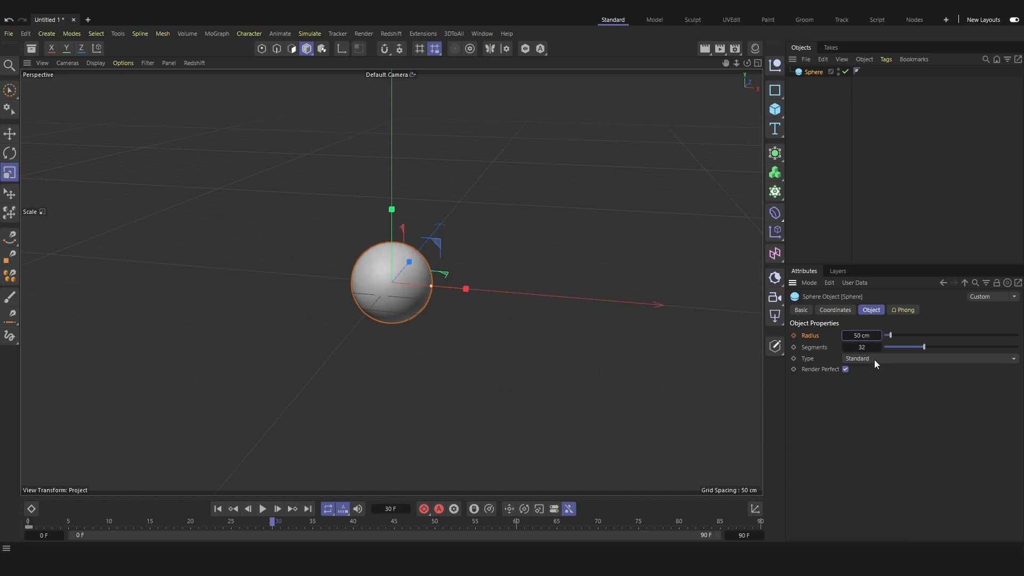
drag(440, 288, 450, 288)
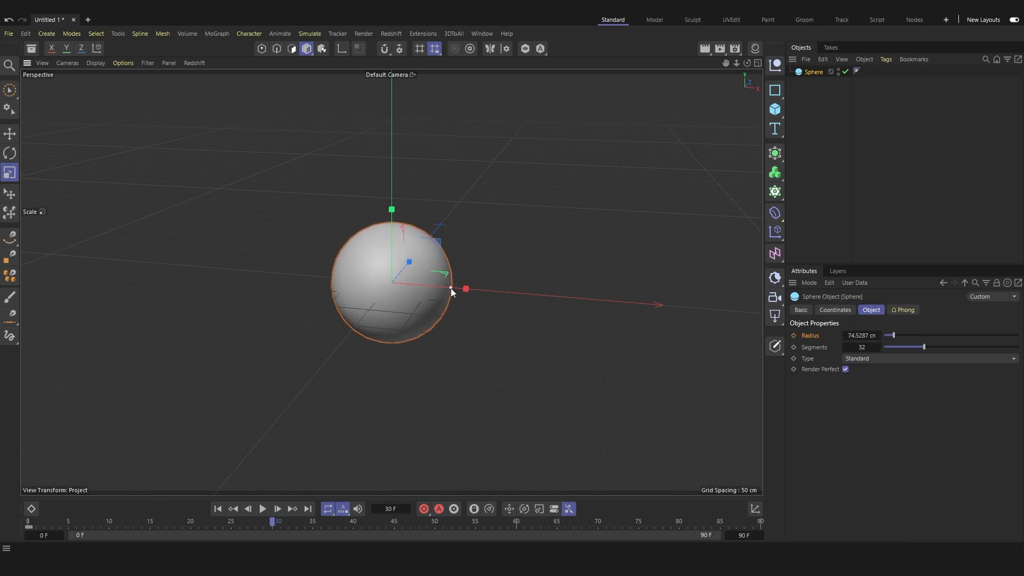
click(793, 336)
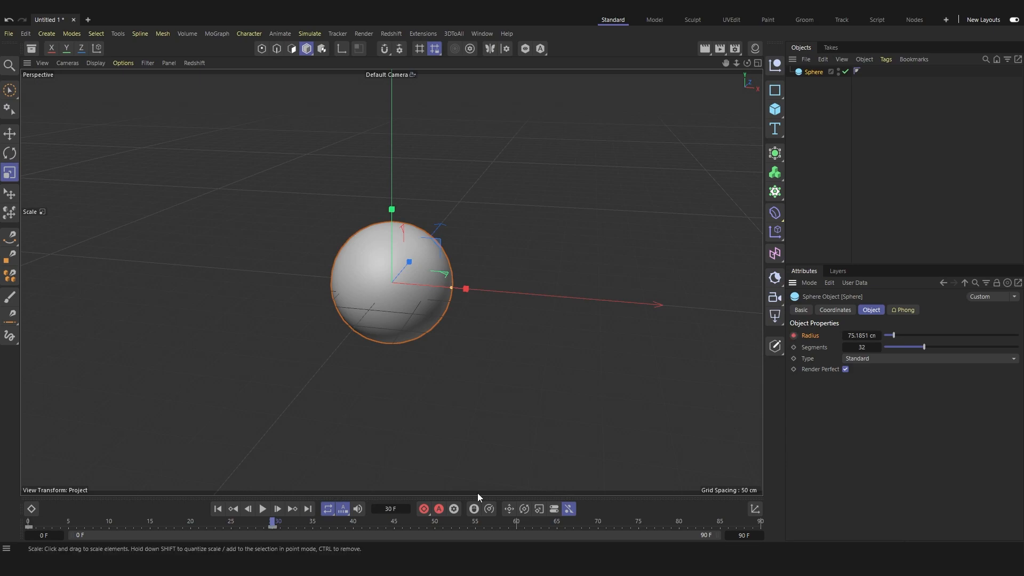
Step: Play the radius animation from frame 0 and scrub around frame 30 to review the sphere's growth
drag(270, 525, 20, 528)
click(263, 509)
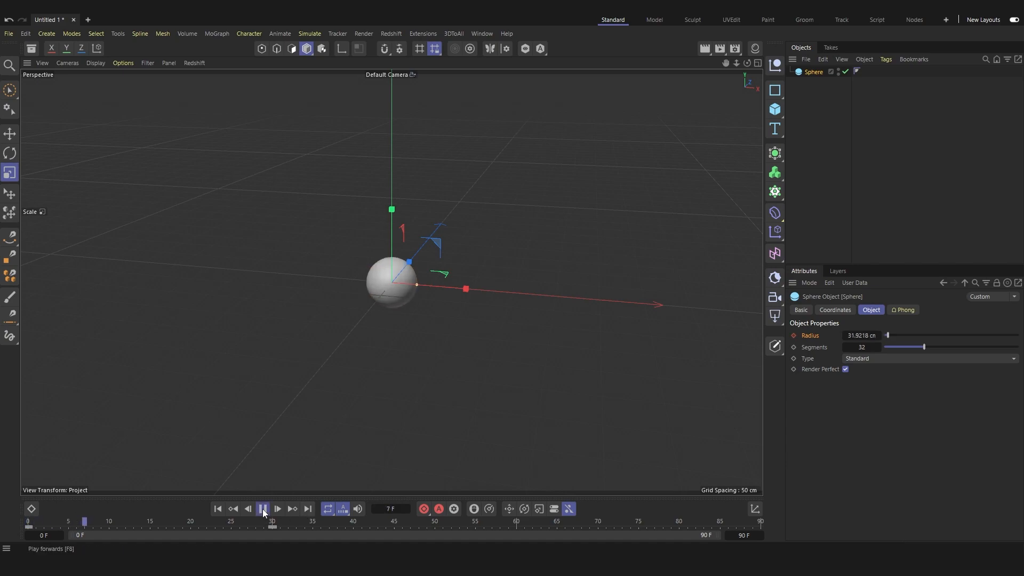
click(426, 523)
drag(426, 522, 21, 523)
click(261, 508)
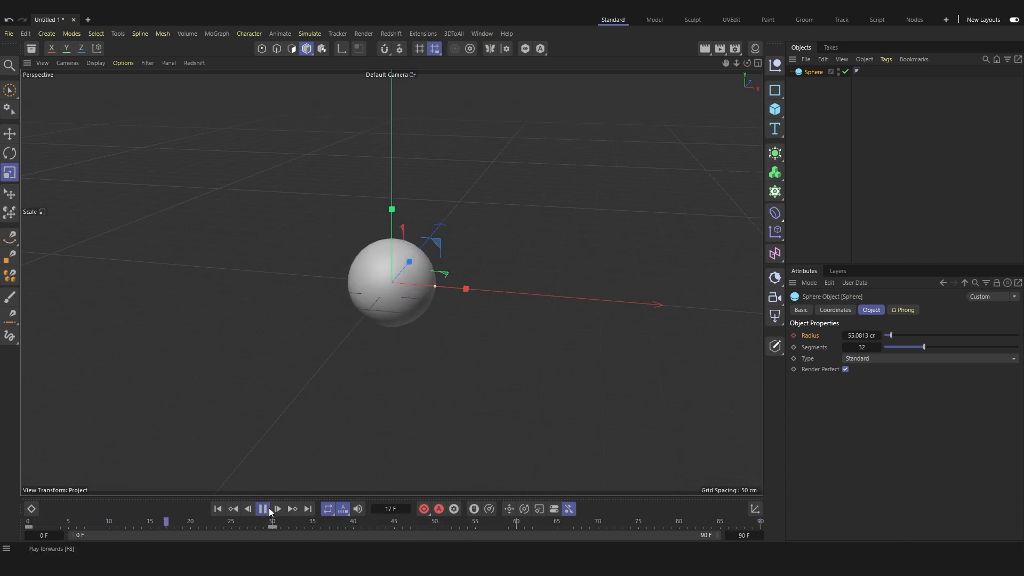
click(264, 509)
drag(259, 522, 272, 527)
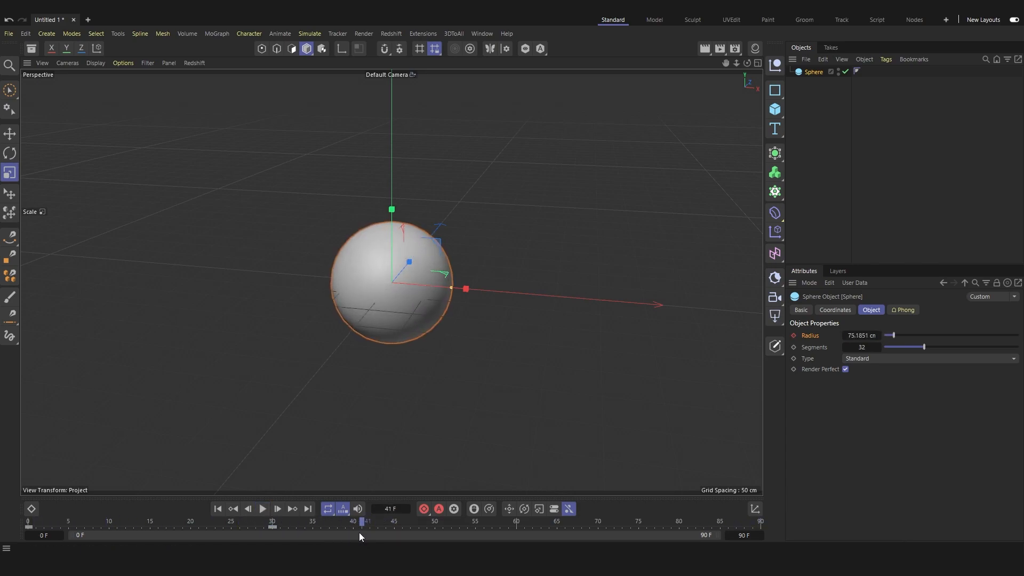
Step: At frame 40, reduce the sphere's radius to about 20 cm and keyframe it
drag(345, 526, 357, 526)
drag(863, 335, 831, 336)
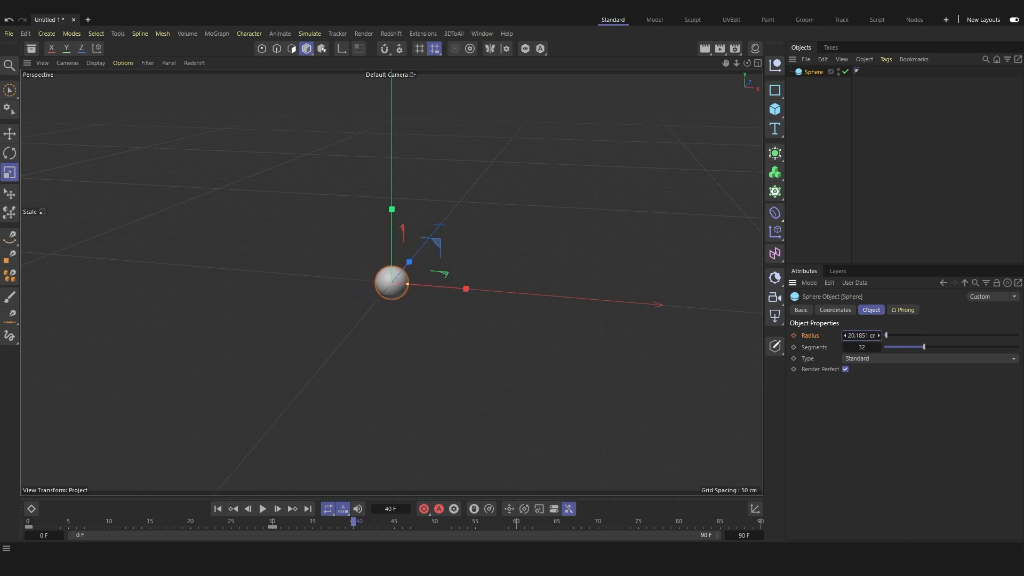
click(794, 336)
Step: Play the growing and shrinking animation from the start, and place the playhead at frame 30
drag(353, 524, 28, 523)
click(263, 509)
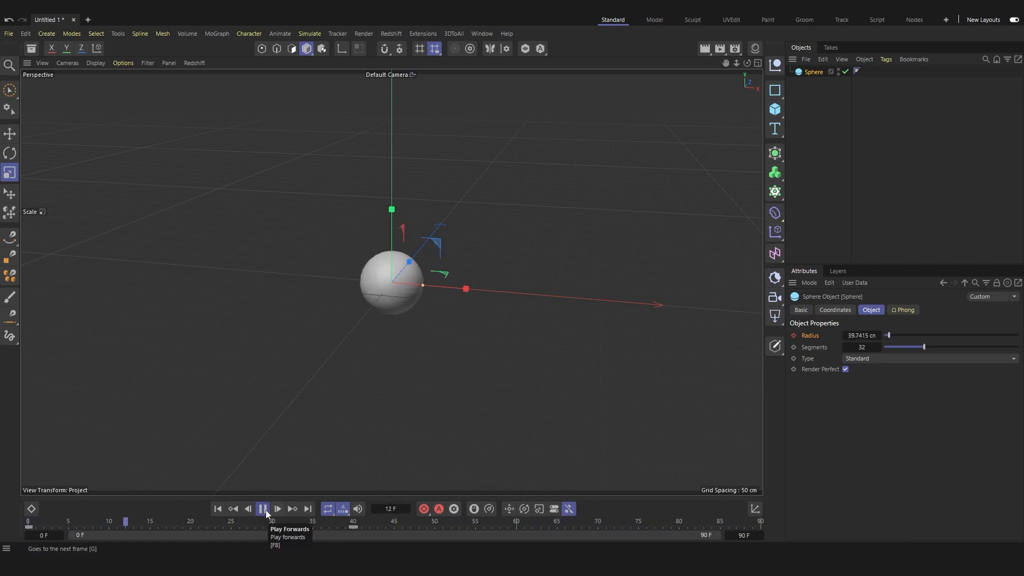
click(267, 510)
drag(191, 526, 271, 528)
Step: Move the radius keyframe from frame 40 to frame 63 and copy the frame 30 keyframe to frame 40
drag(352, 527, 539, 540)
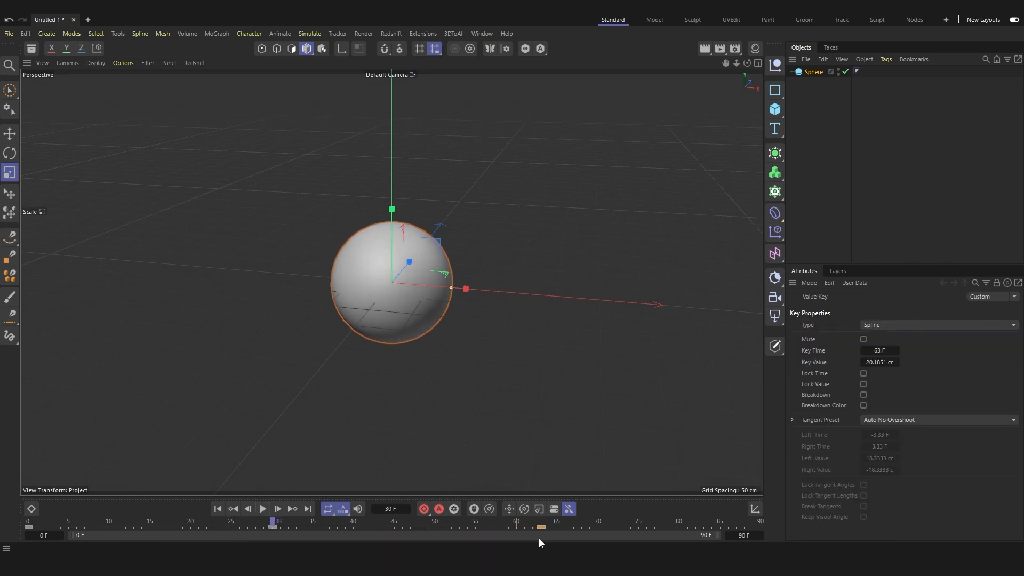
drag(273, 520, 353, 526)
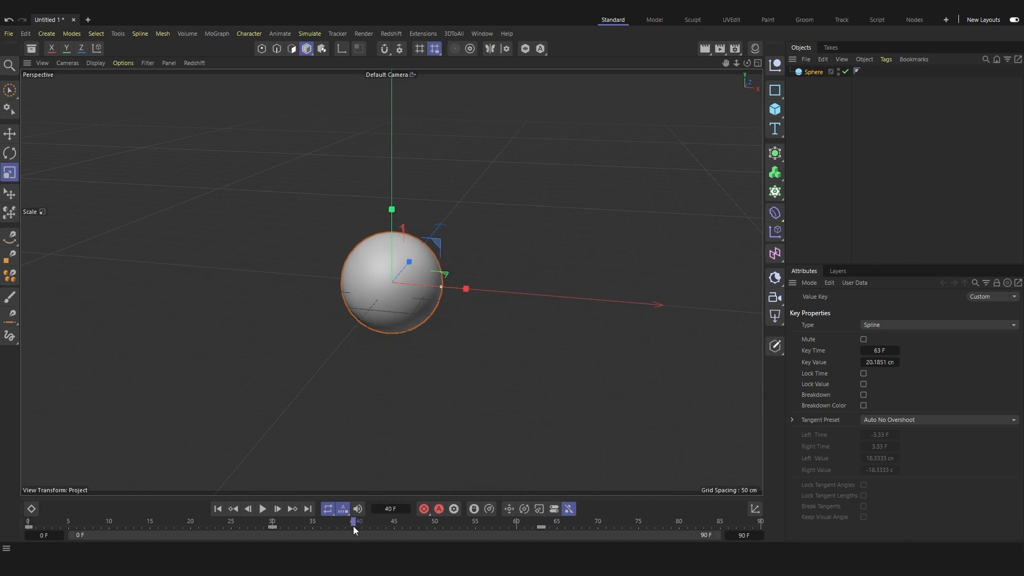
click(272, 527)
drag(274, 527, 353, 528)
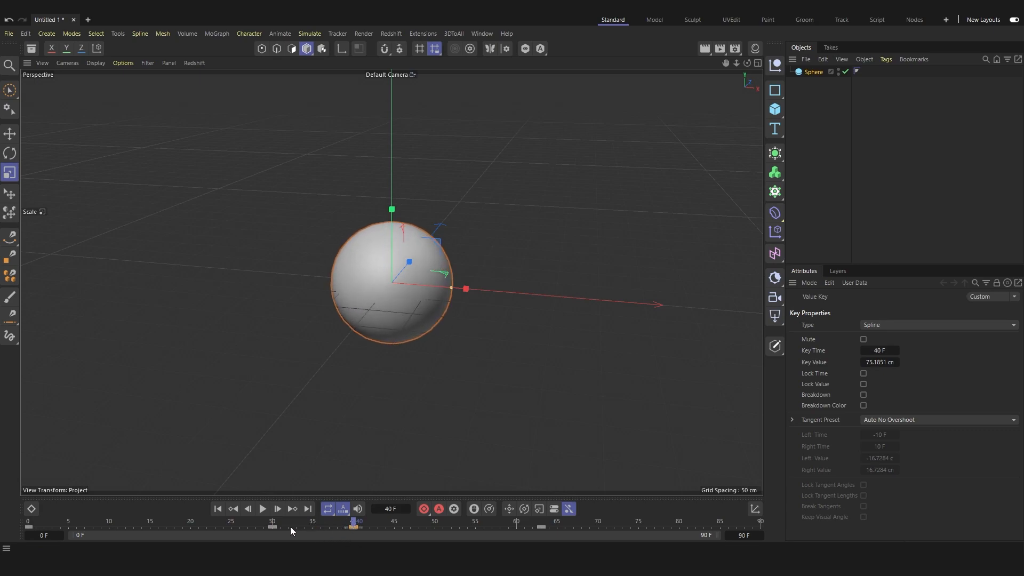
Step: Select the sphere and scrub from frame 30 through frames 40 and 63 to check its radius, returning to frame 0
click(274, 521)
click(812, 72)
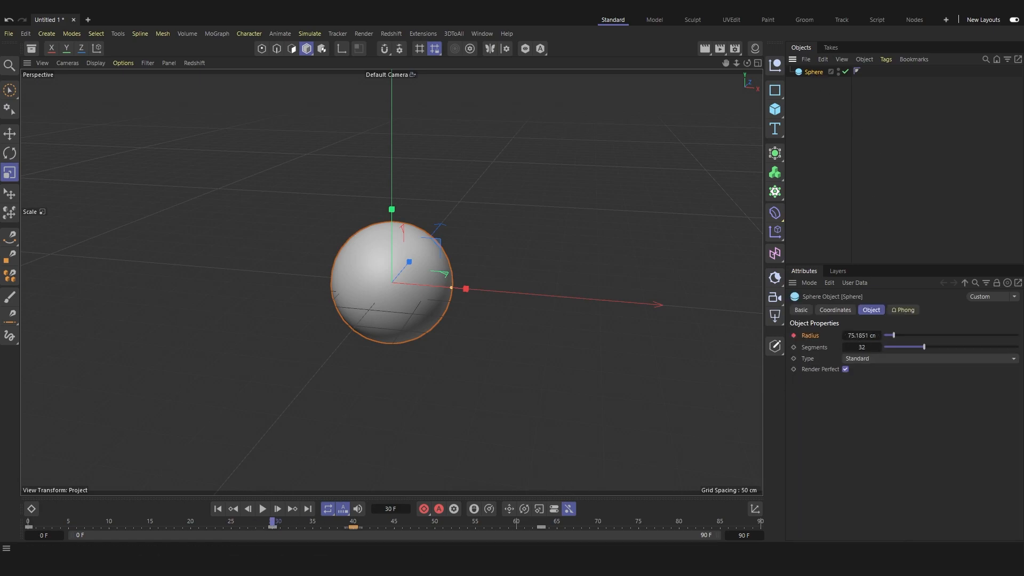
drag(273, 526, 357, 528)
click(322, 526)
drag(349, 529, 545, 540)
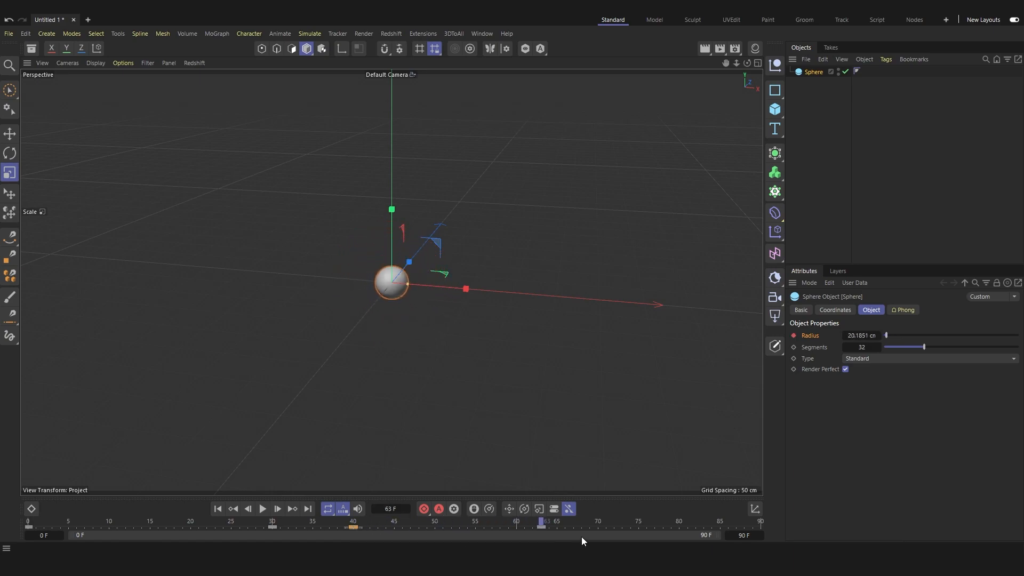
drag(539, 521, 21, 522)
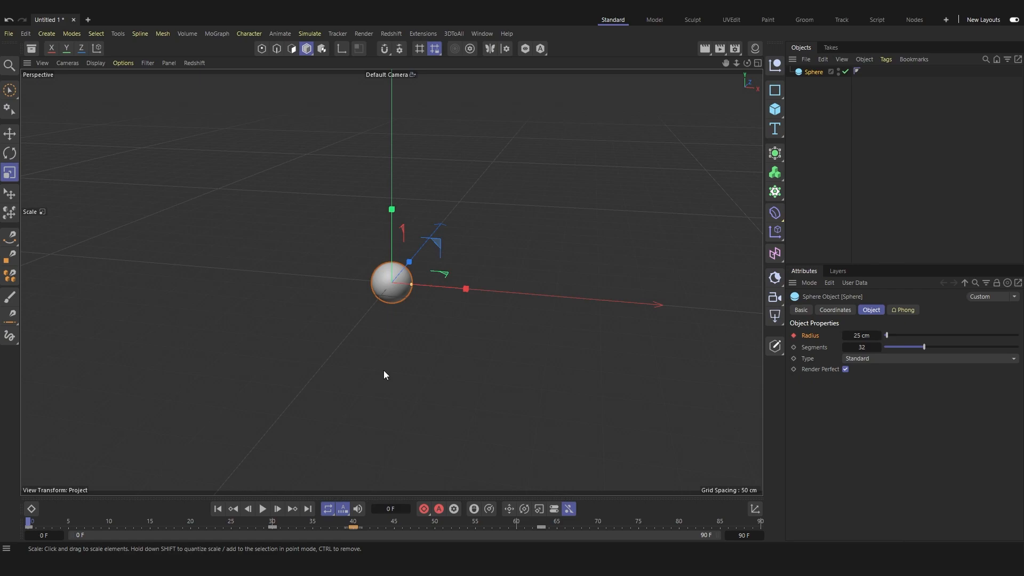
Step: Open the Dope Sheet timeline, expand the sphere to examine its Radius track's keyframes, and collapse and close it again
click(31, 508)
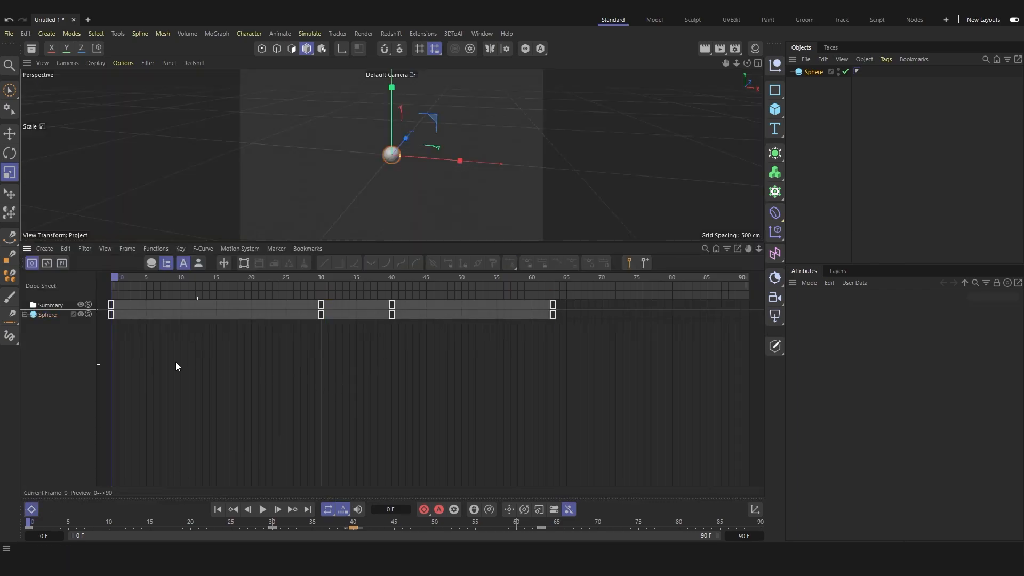
alt+middle_drag(205, 359, 253, 358)
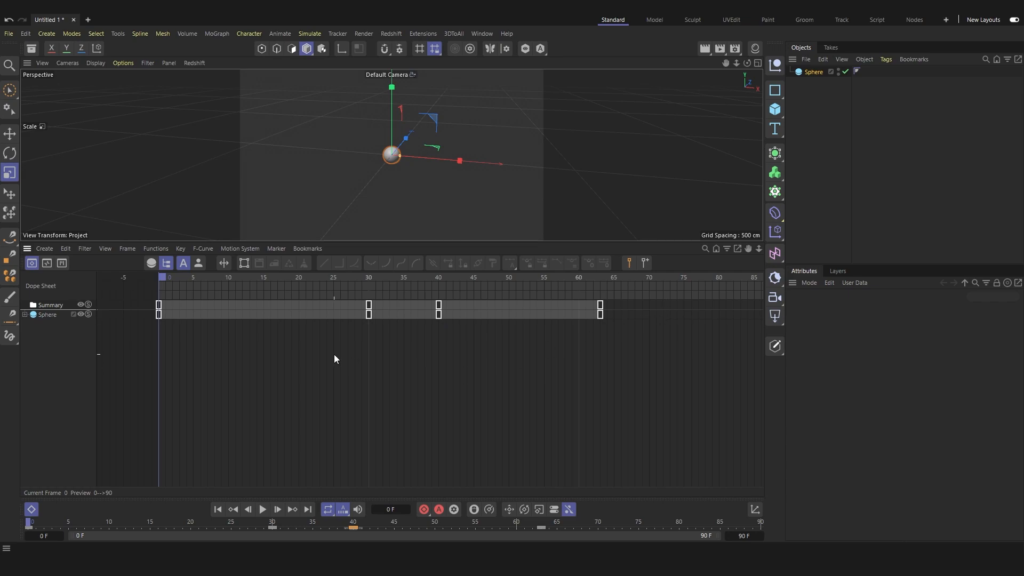
click(25, 315)
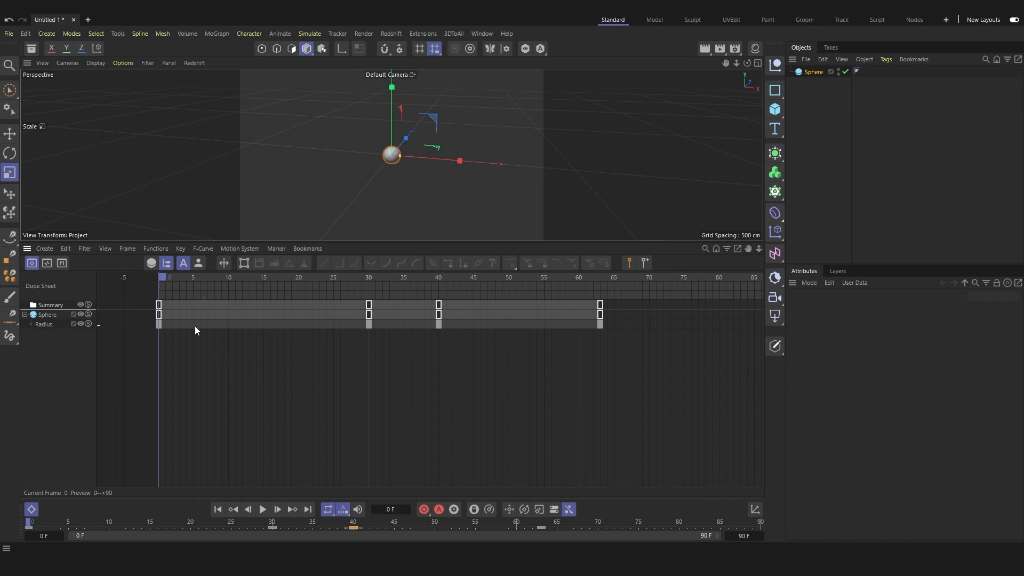
click(43, 324)
click(275, 382)
click(24, 315)
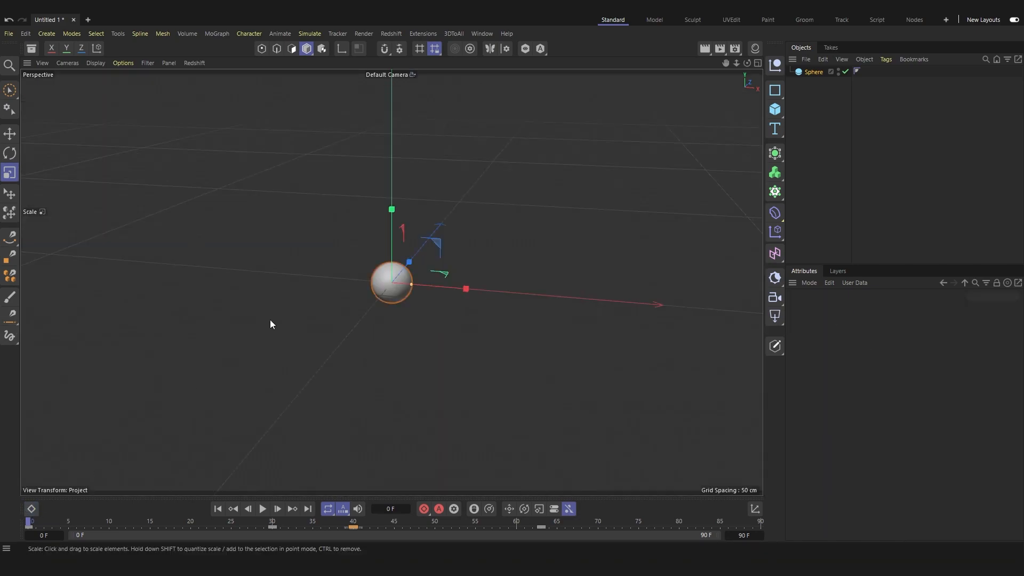
Step: Play the sphere's radius animation, stop it, and deselect the sphere
alt+drag(312, 321, 284, 322)
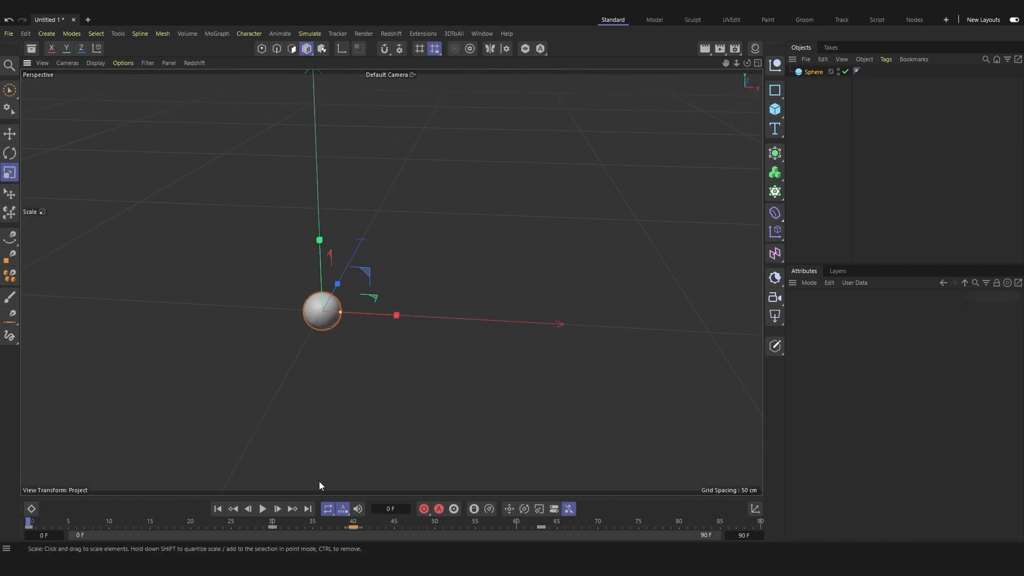
click(263, 509)
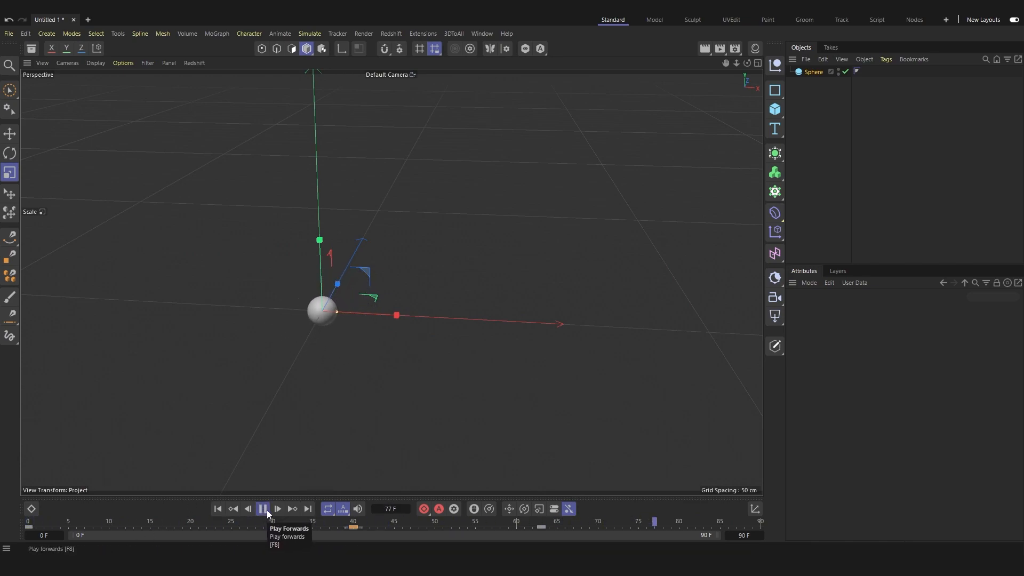
click(263, 510)
click(843, 207)
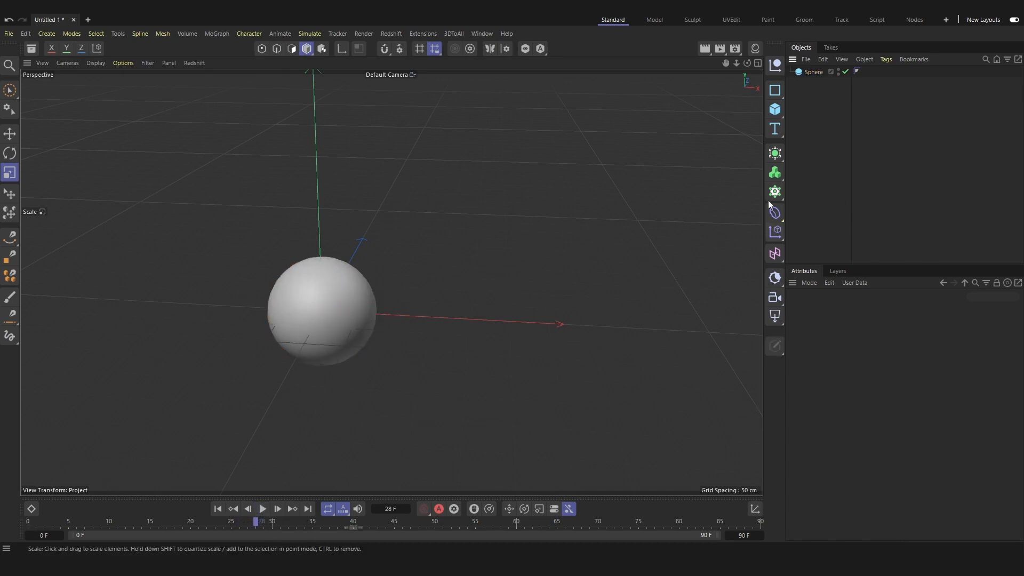
Step: Add a cube and move it along the X axis to stand beside the sphere
click(779, 113)
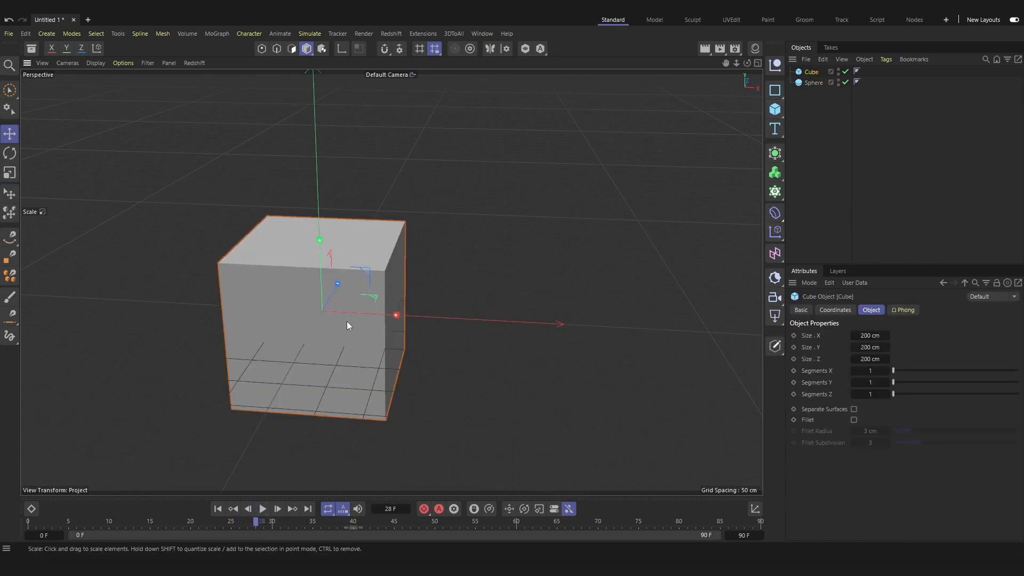
key(e)
drag(395, 316, 617, 322)
click(899, 107)
click(811, 71)
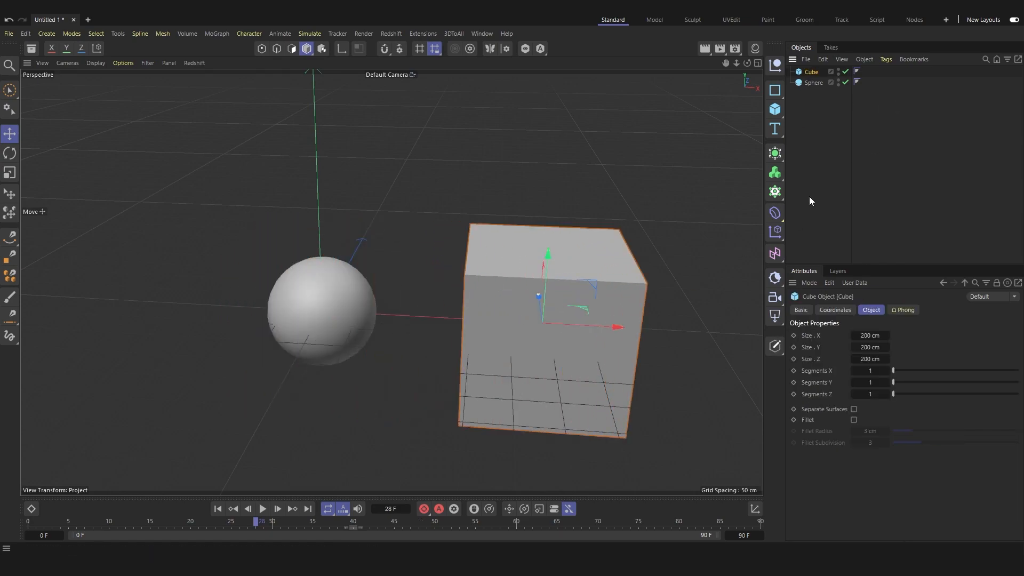
Step: Scale the cube down uniformly to about 44 cm per side
key(t)
drag(626, 233, 392, 369)
scroll(391, 370, down, 1)
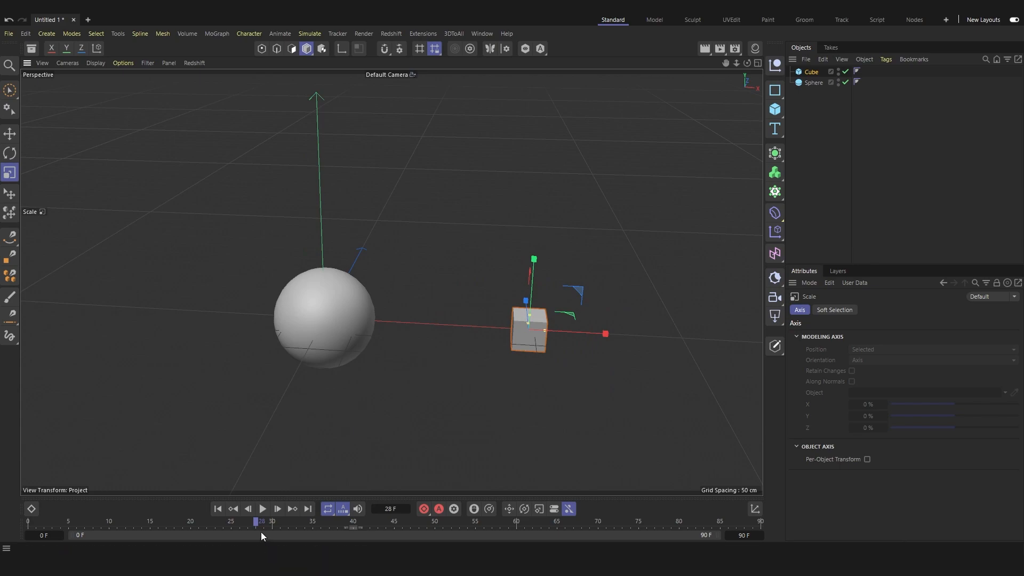
Step: Return the playhead to frame 0 and play the animation with the cube in the scene
drag(257, 523, 6, 542)
click(263, 509)
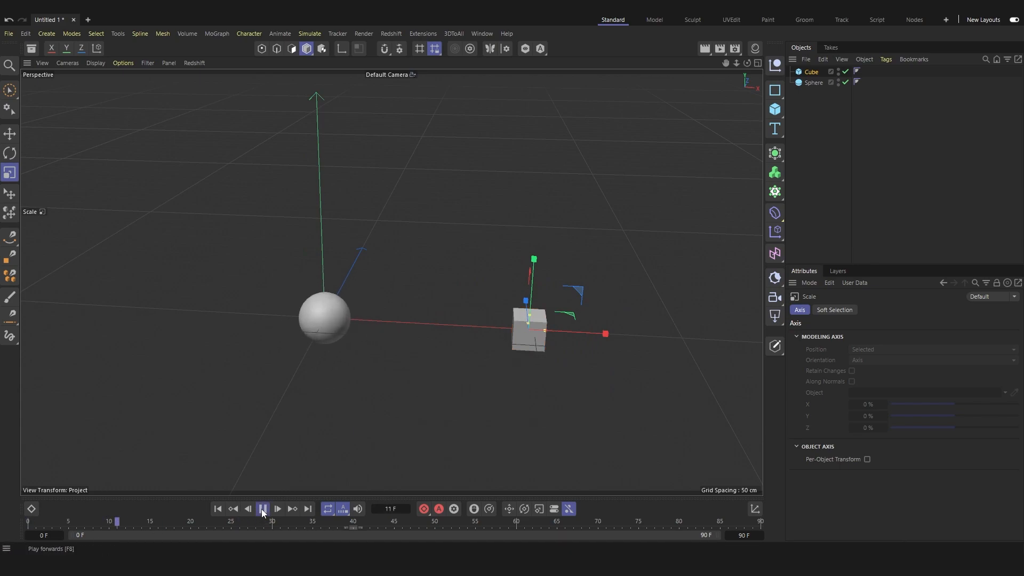
click(262, 509)
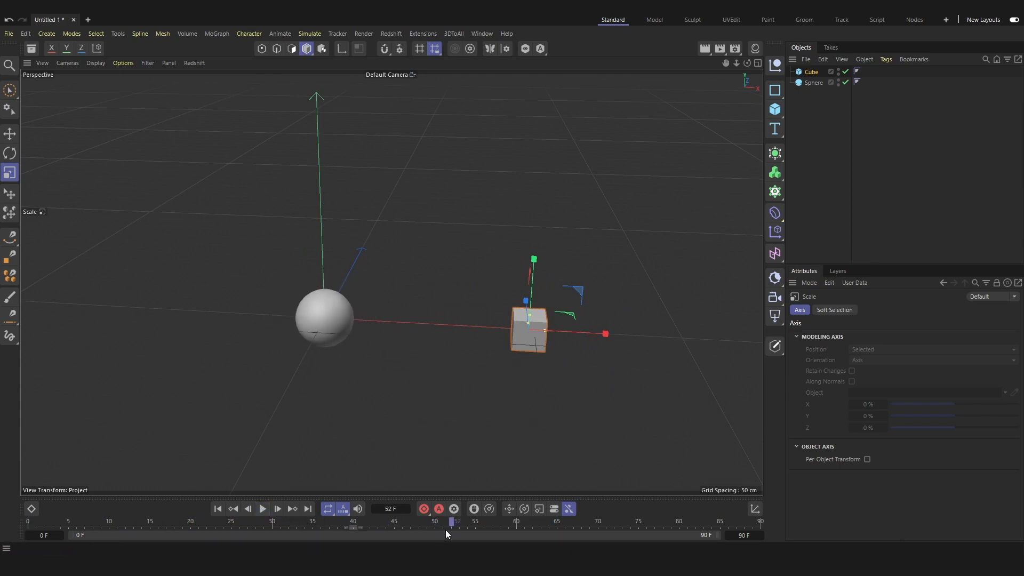
Step: Place the playhead at frame 50 and set a keyframe on the cube's Size Y
click(473, 525)
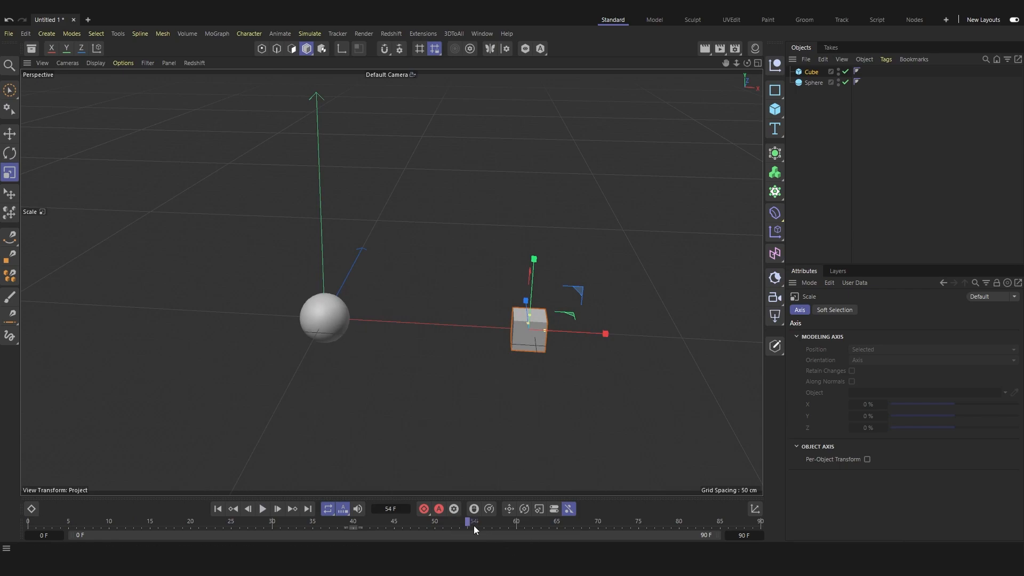
drag(473, 524, 434, 525)
click(797, 81)
click(811, 72)
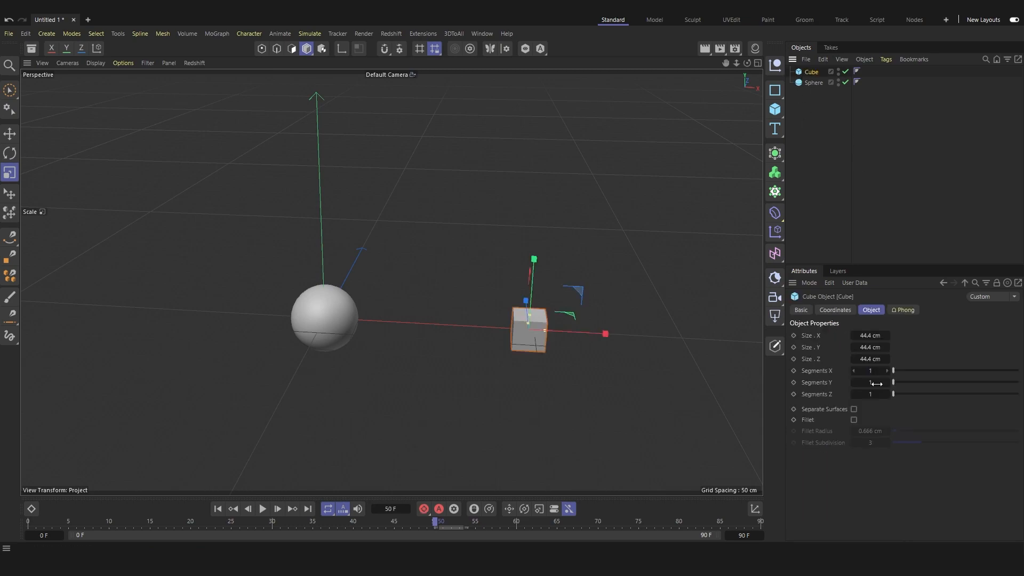
click(794, 348)
Step: At frame 70, stretch the cube's Size Y to 312.4 cm, keyframe it, and deselect the cube
drag(434, 524, 600, 538)
drag(864, 348, 853, 159)
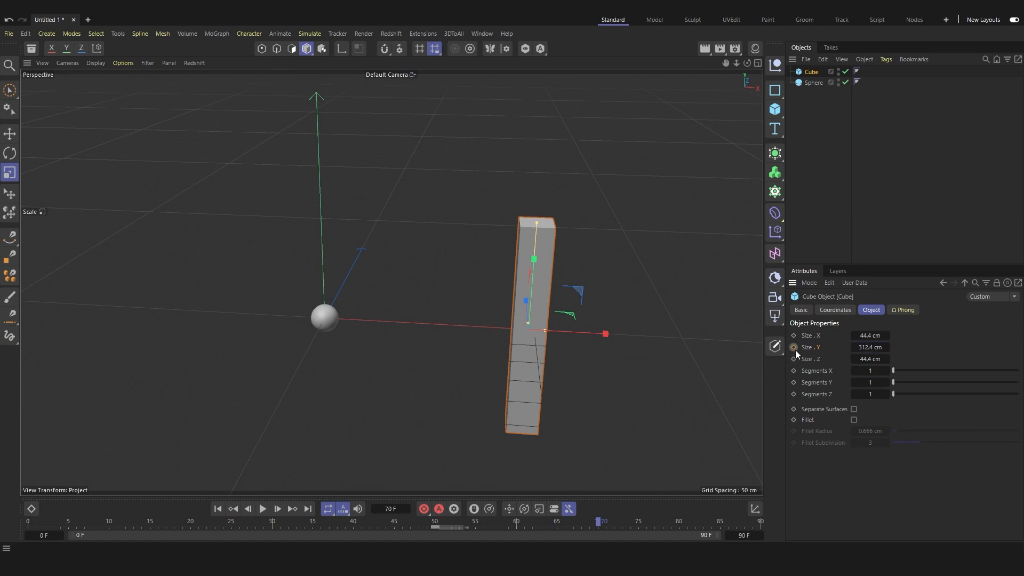
click(820, 214)
Step: Play both objects' animation, and open the Dope Sheet timeline to examine the cube's keyframes
click(262, 508)
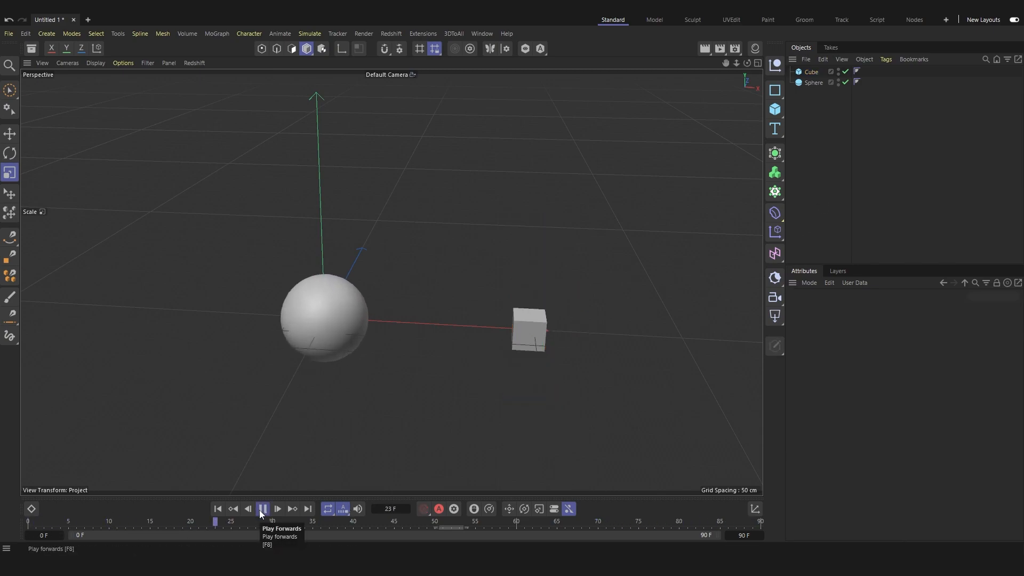
click(263, 508)
click(32, 510)
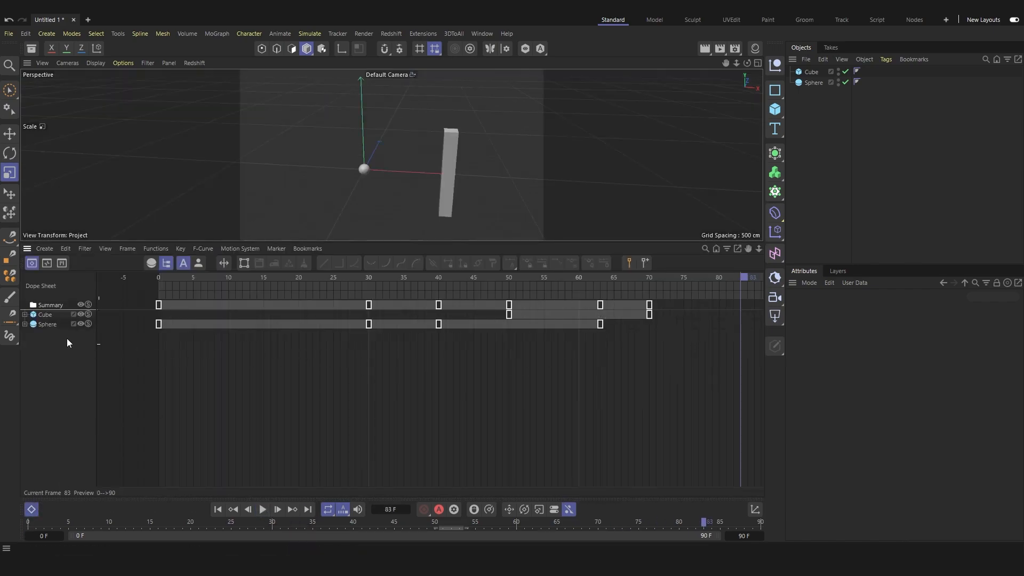
click(50, 315)
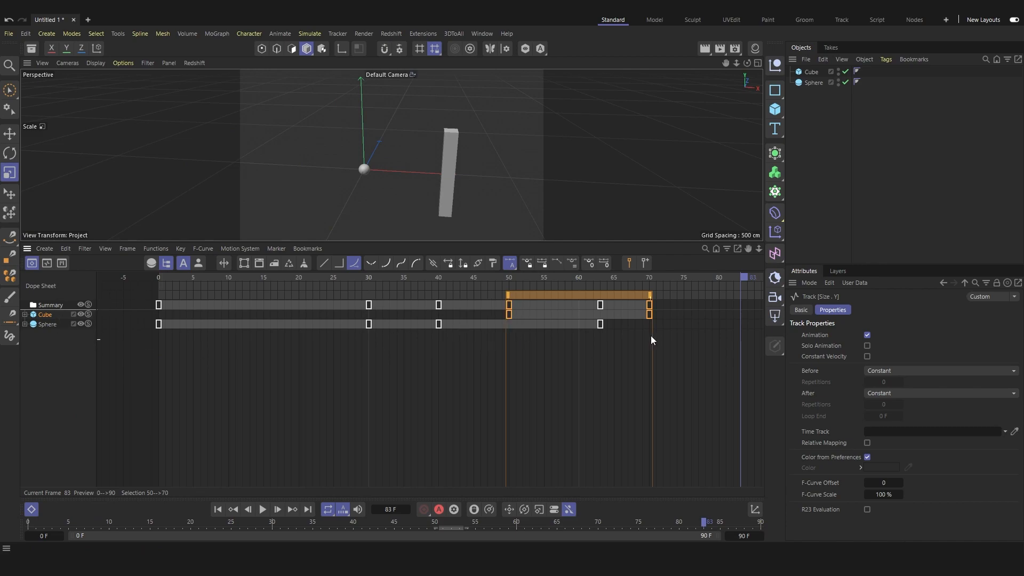
click(456, 385)
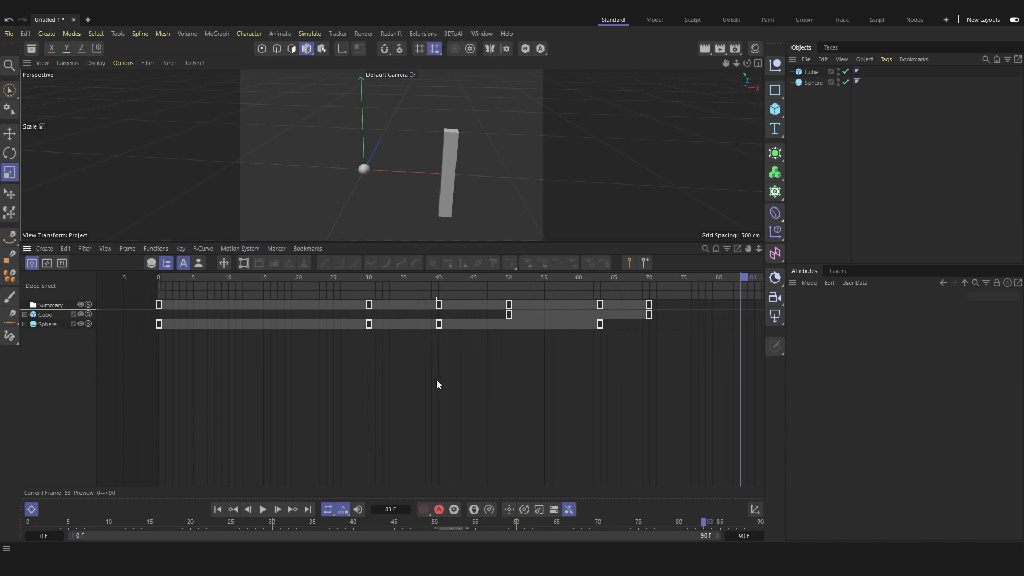
Step: Move the sphere's last keyframe to frame 65, scrub the playhead to frame 69, and close the Dope Sheet
drag(601, 328, 615, 337)
drag(712, 274, 643, 331)
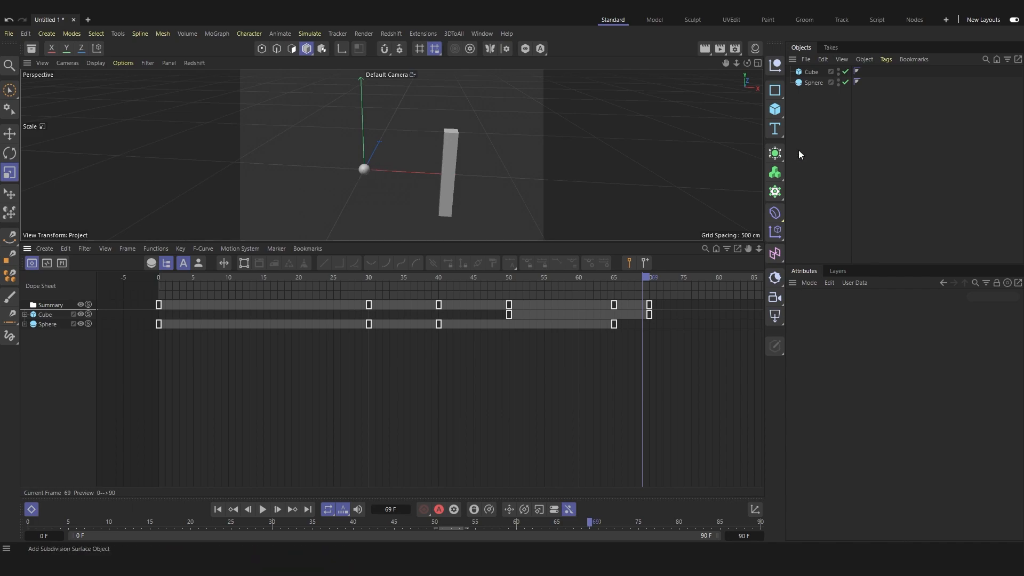
key(ctrl+Tab)
Step: Select the sphere and keyframe its Y position of 0 cm at frame 0
click(323, 318)
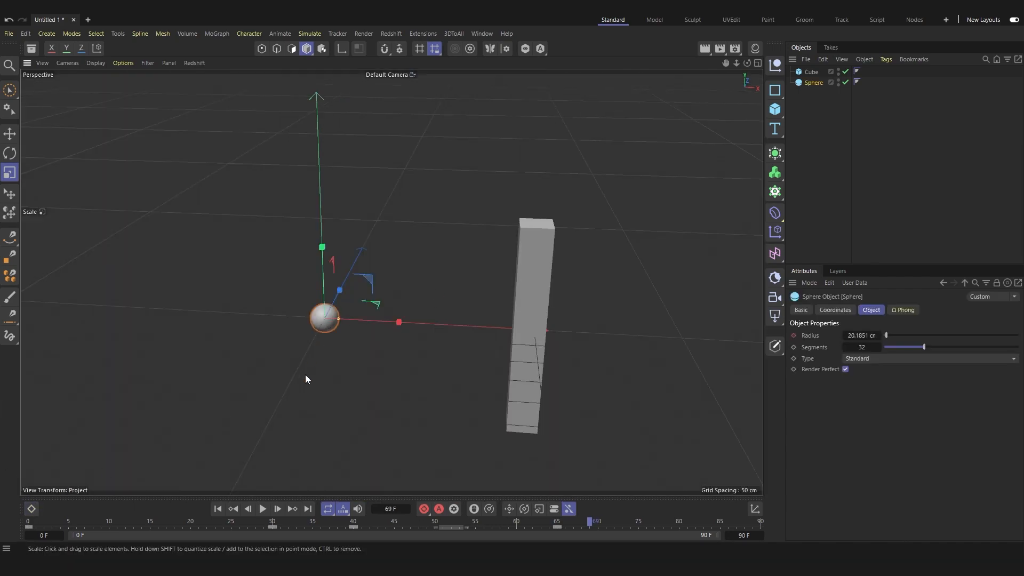
drag(573, 523, 14, 528)
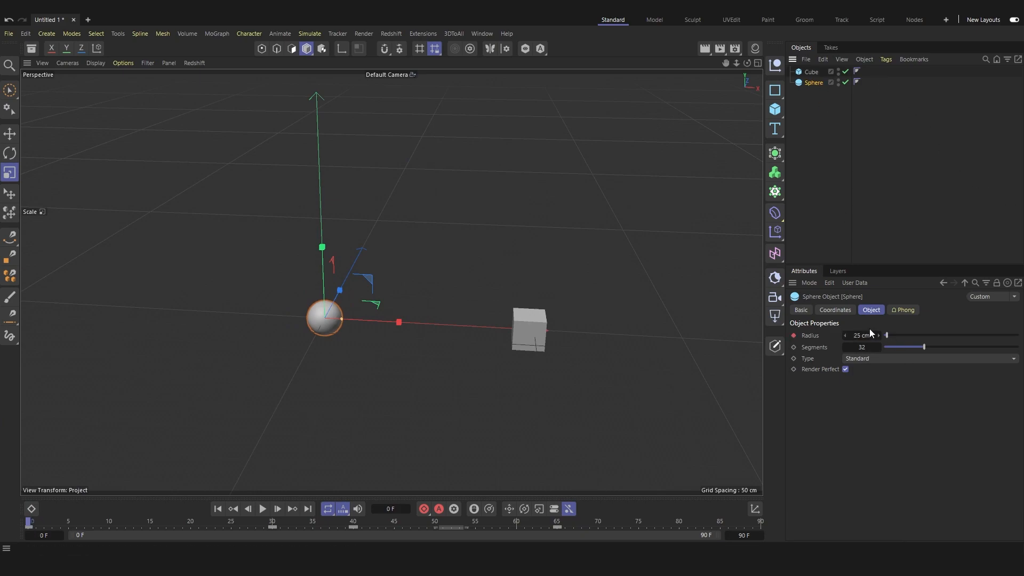
click(835, 310)
click(798, 361)
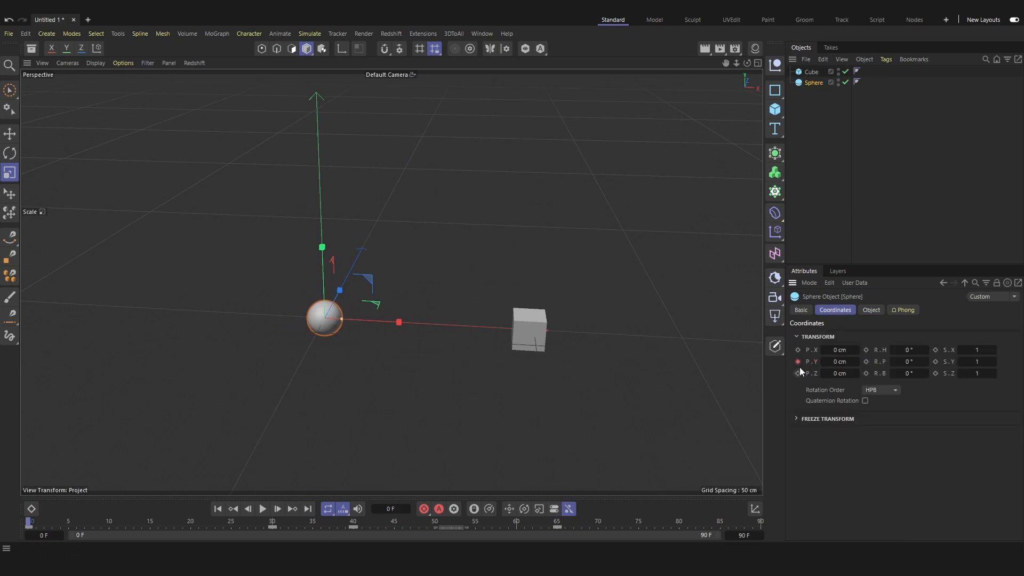
Step: At frame 11, raise the sphere to a Y position of about 234 cm and keyframe it
drag(29, 525, 117, 526)
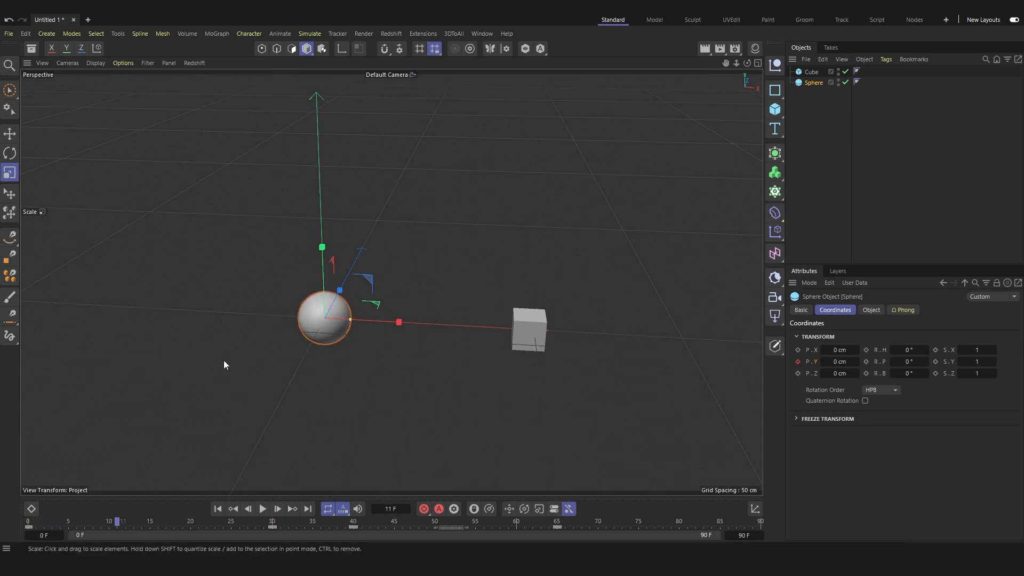
key(e)
drag(321, 258, 318, 96)
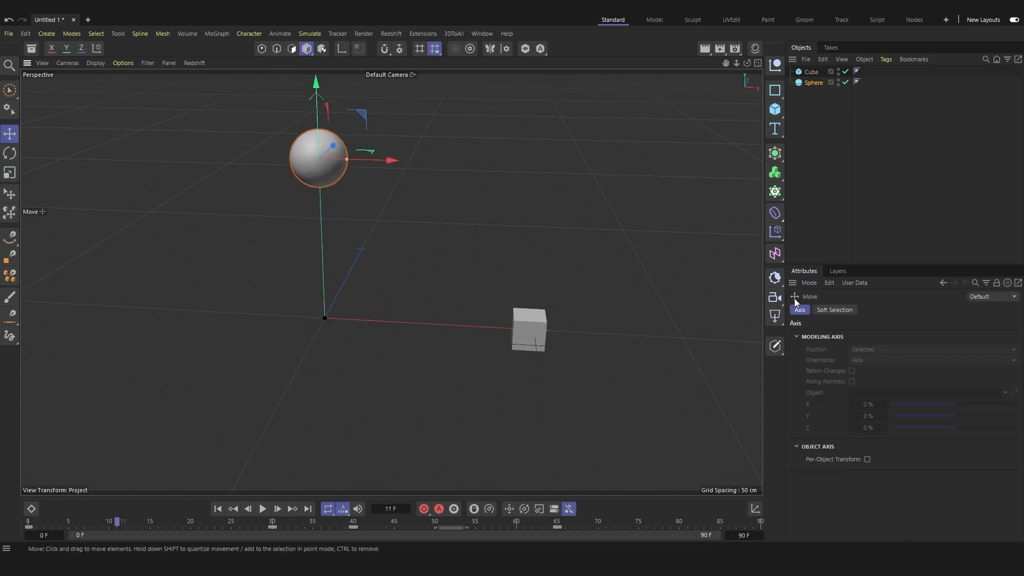
click(808, 83)
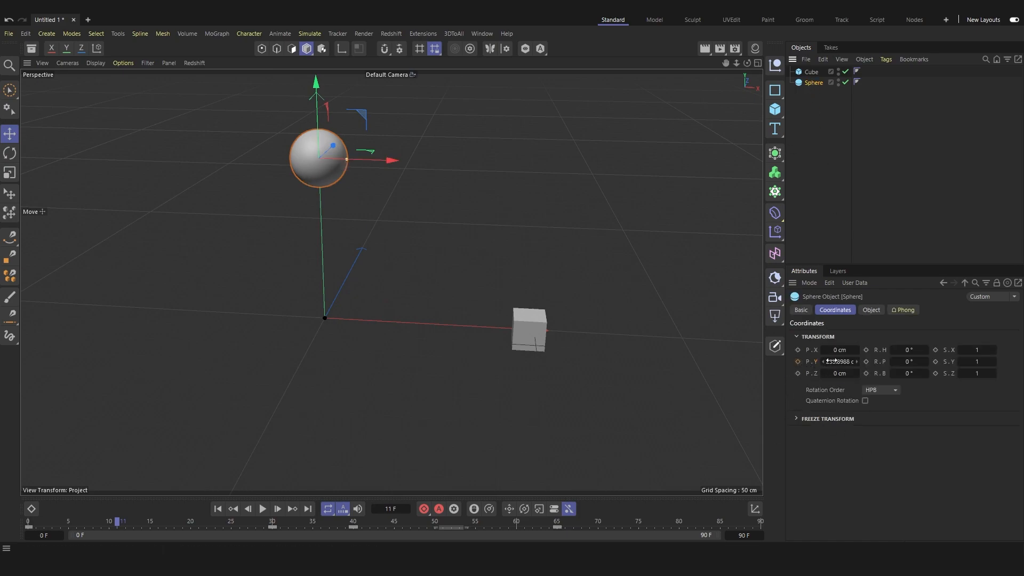
click(798, 362)
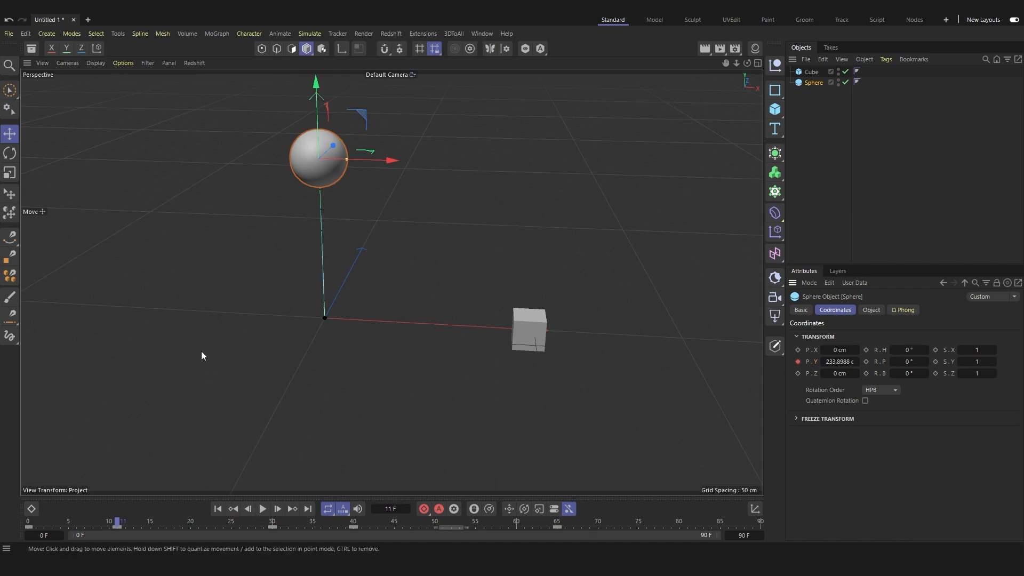
Step: Play the sphere's rising motion from frame 0 and stop the playback
drag(122, 521, 2, 531)
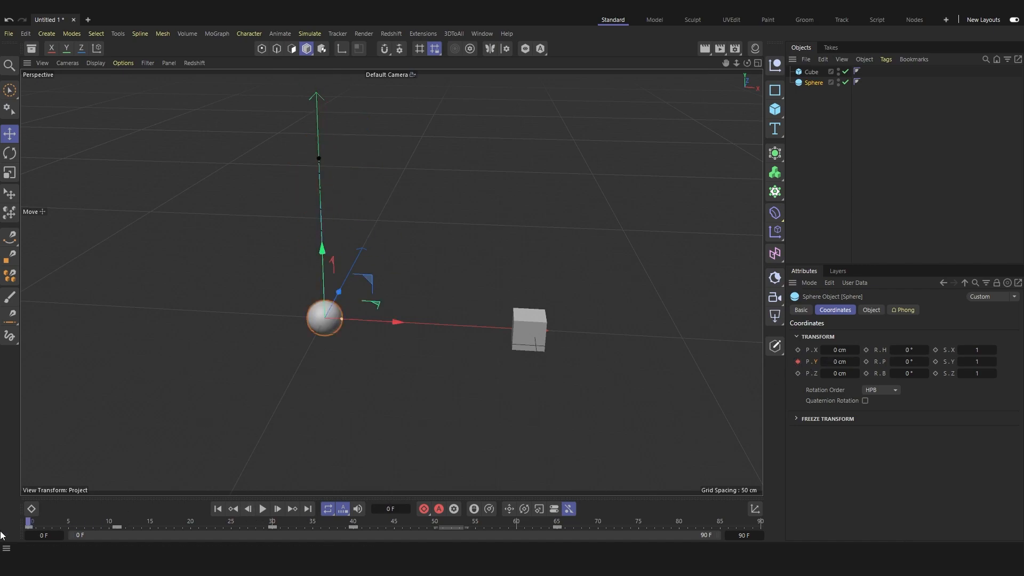
click(263, 509)
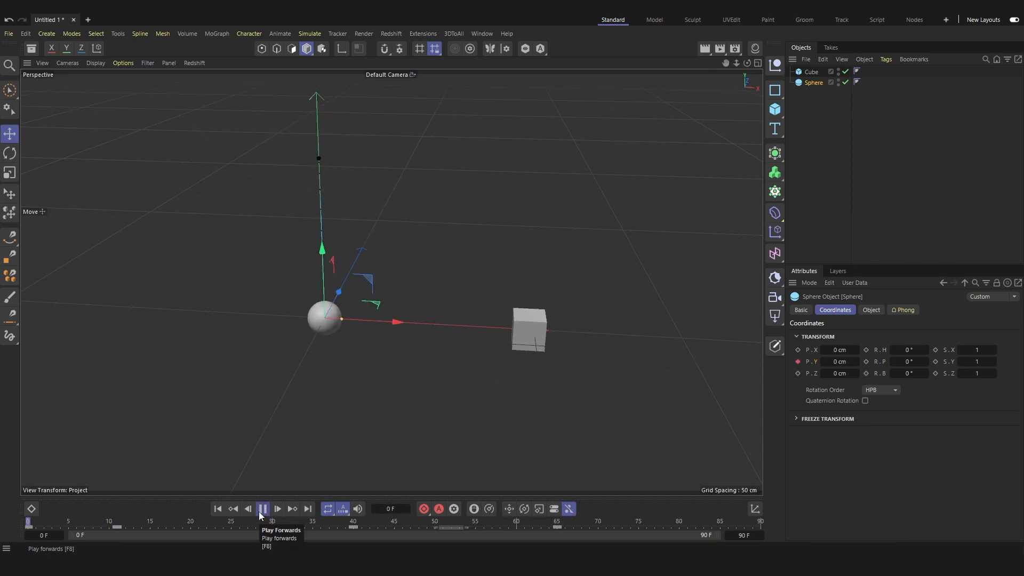
click(262, 510)
Step: Open the Dope Sheet, expand the sphere to examine its Position and Radius tracks, and collapse and close it again
click(31, 509)
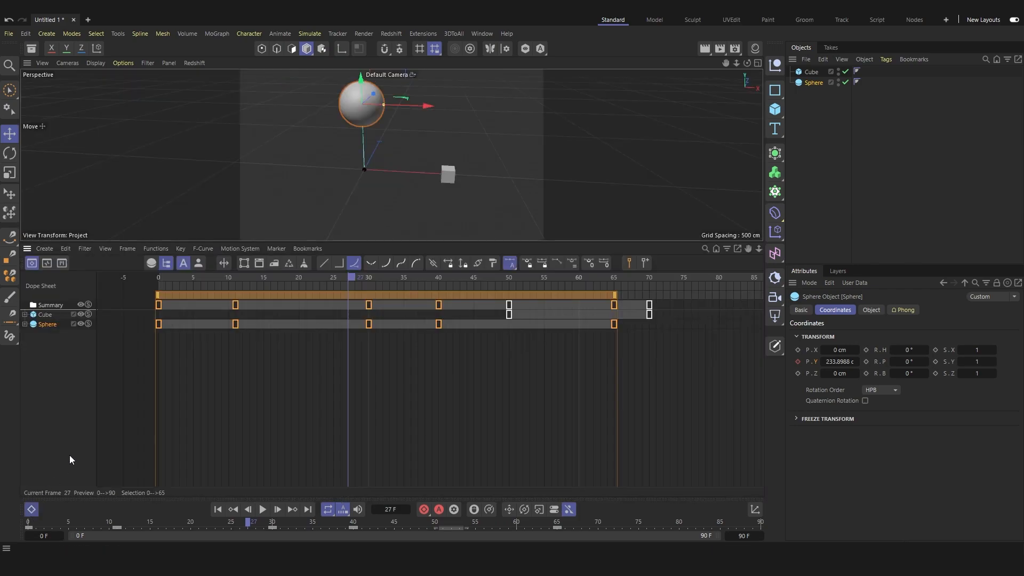
click(54, 344)
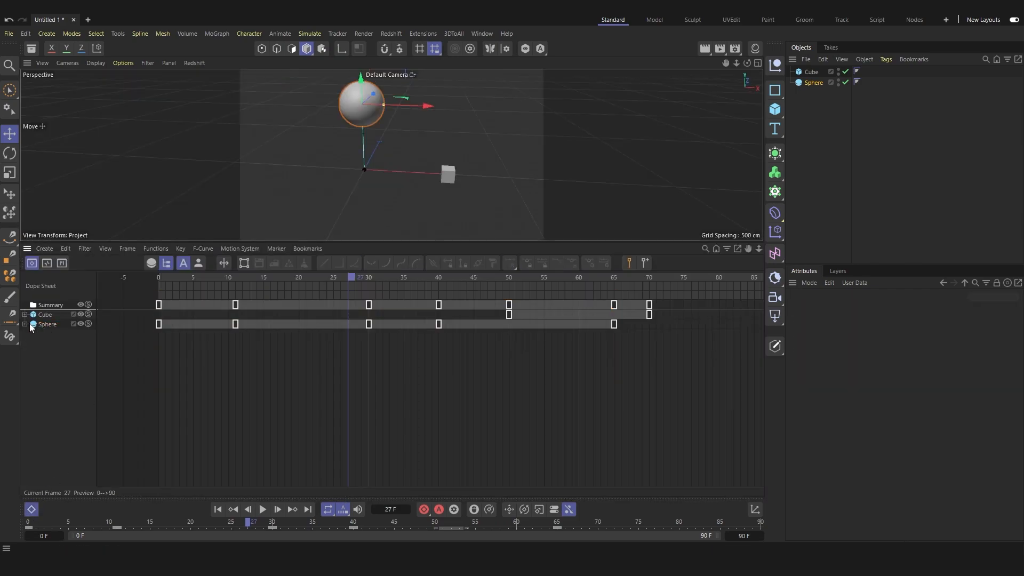
click(24, 324)
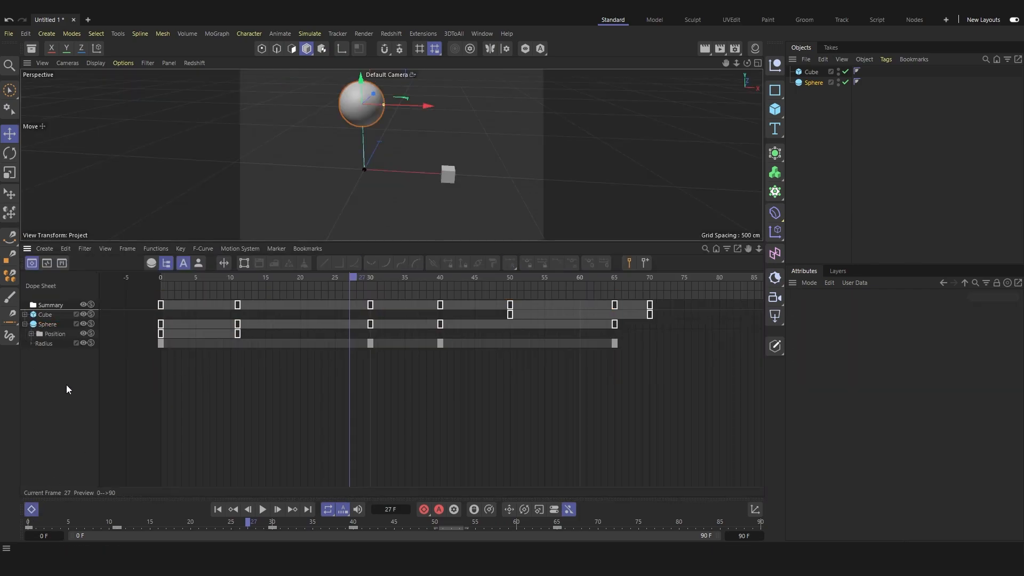
click(45, 326)
click(60, 375)
click(24, 329)
click(26, 325)
click(251, 427)
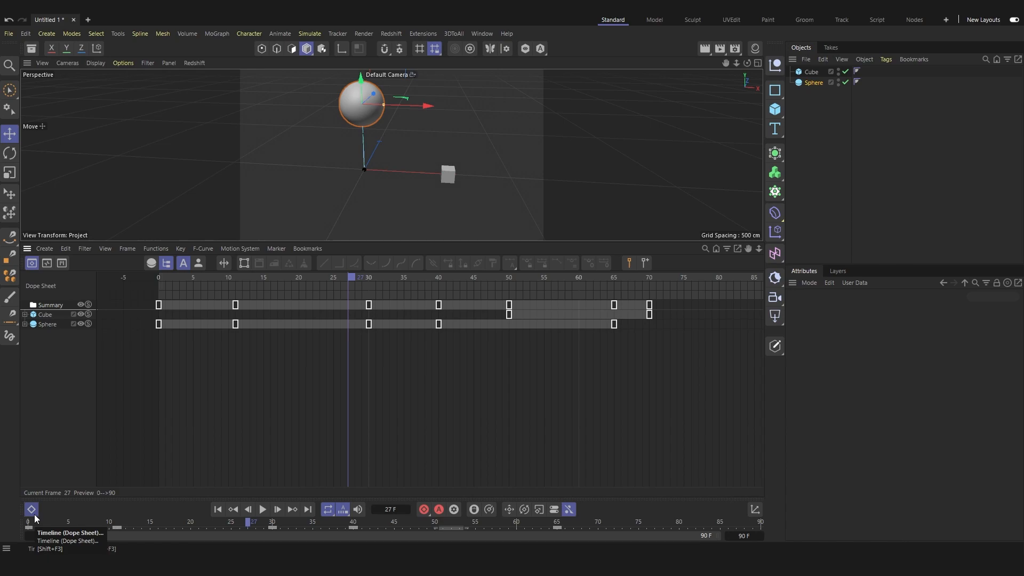
click(34, 514)
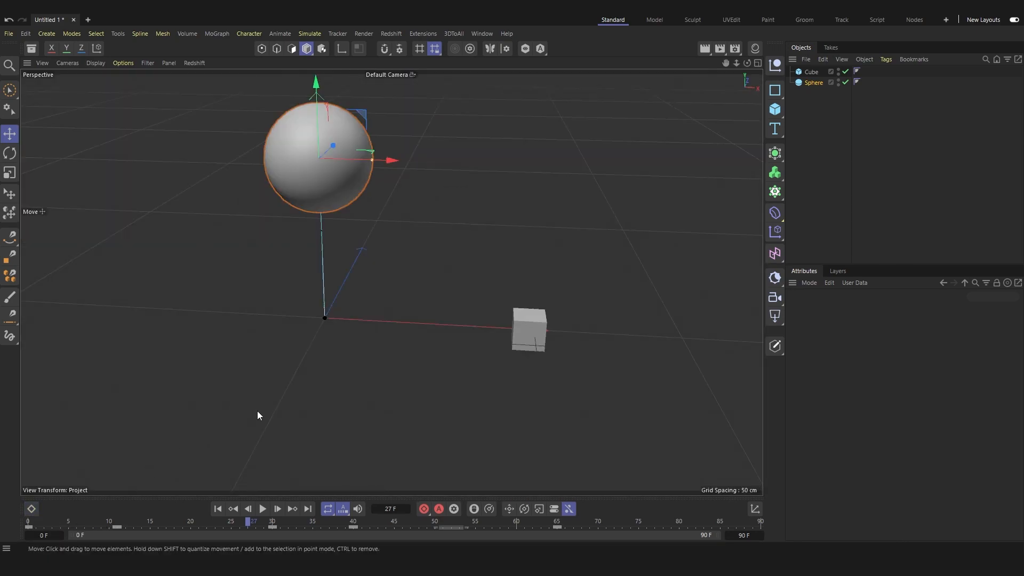
scroll(257, 409, down, 3)
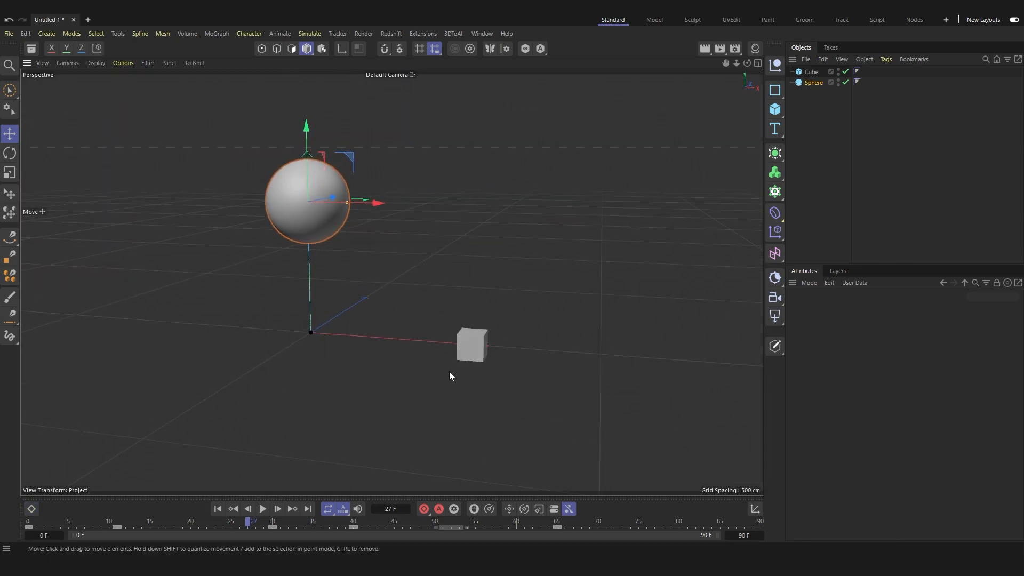
Step: Create a new project and add a sphere to it
click(88, 20)
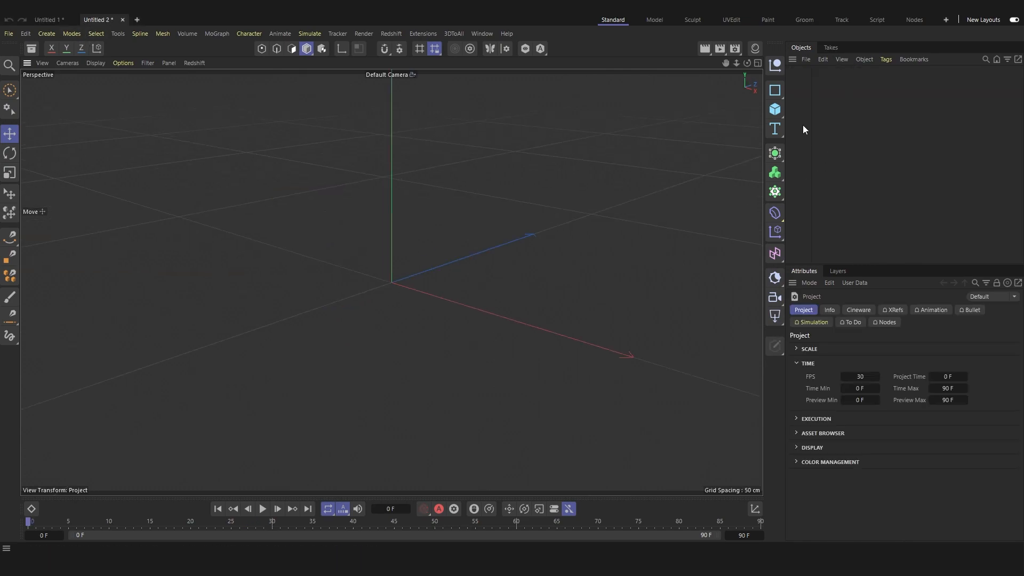
click(768, 111)
click(875, 166)
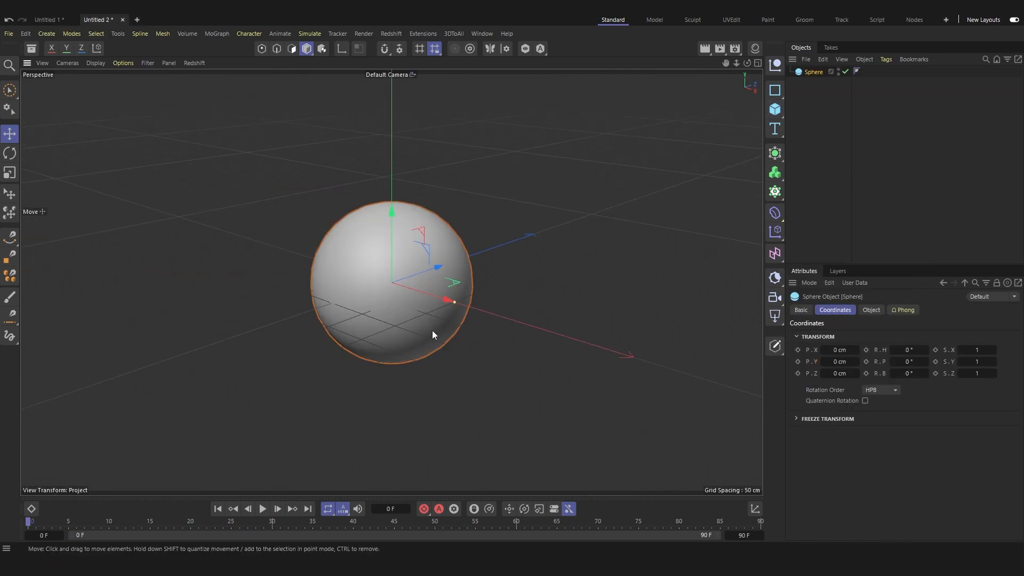
Step: Set the new sphere's radius to 20 cm
click(871, 310)
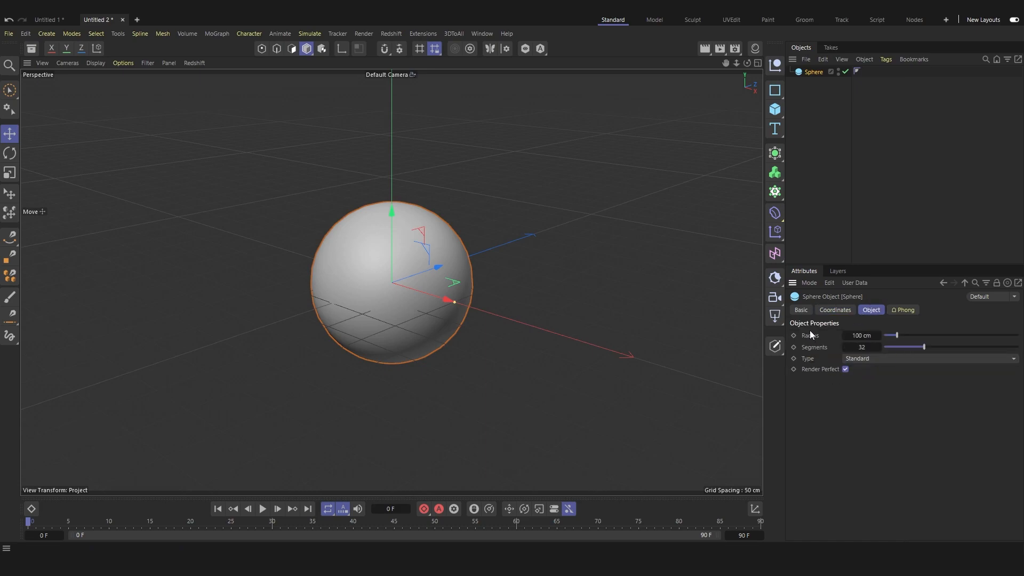
click(860, 336)
text(20)
key(Return)
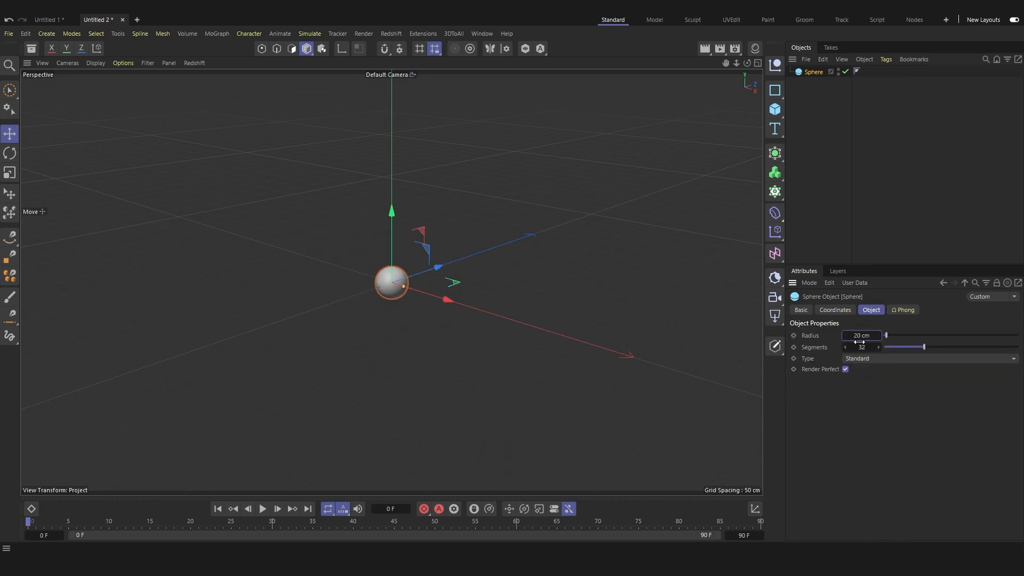
Step: Keyframe the sphere's 20 cm radius at frame 0 and move the playhead to frame 50
click(794, 336)
drag(30, 525, 434, 522)
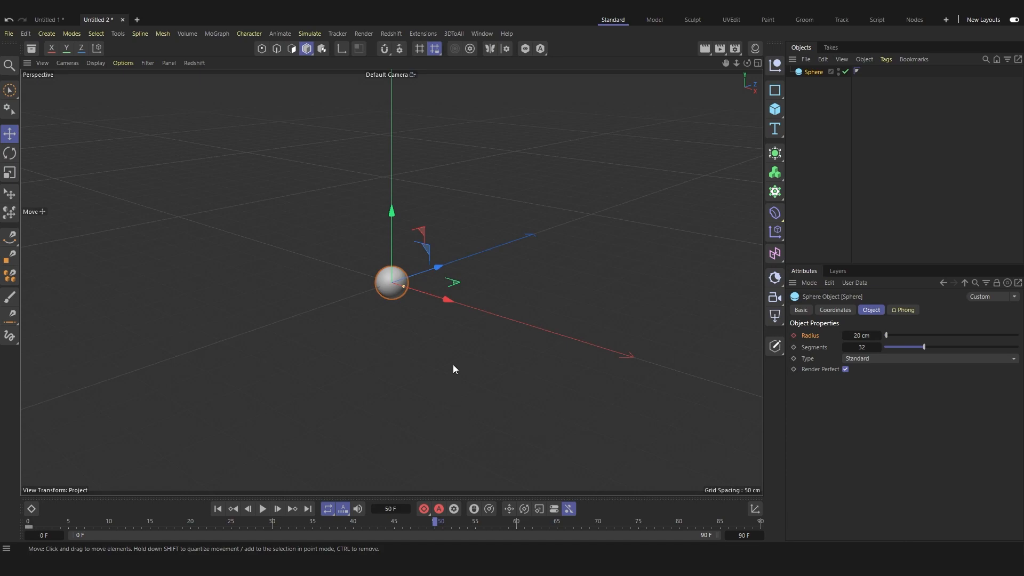
Step: Try enlarging the sphere's radius to about 114 cm at frame 50 and keyframing it manually, and undo the change
drag(405, 287, 463, 309)
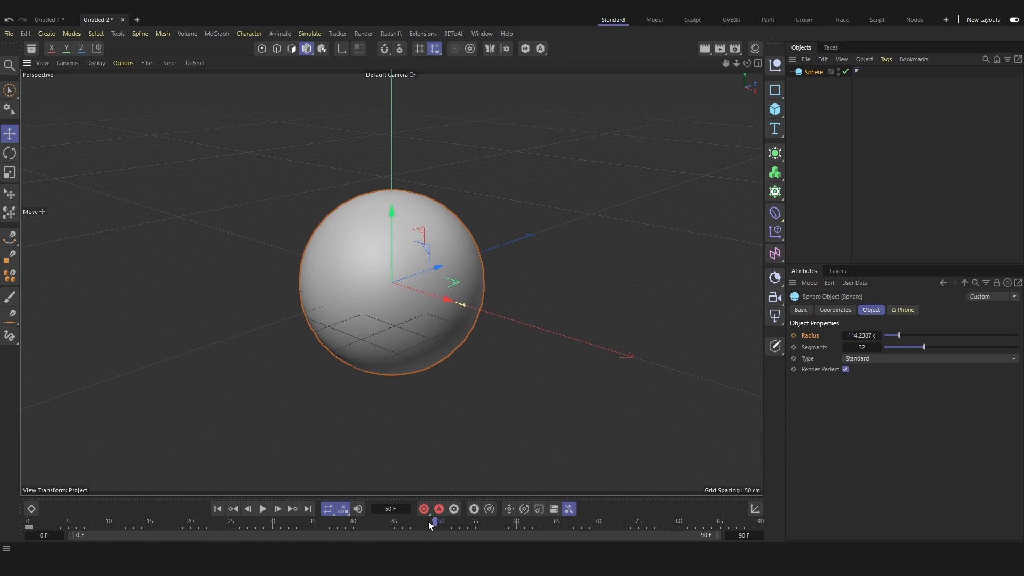
click(793, 335)
key(ctrl+z)
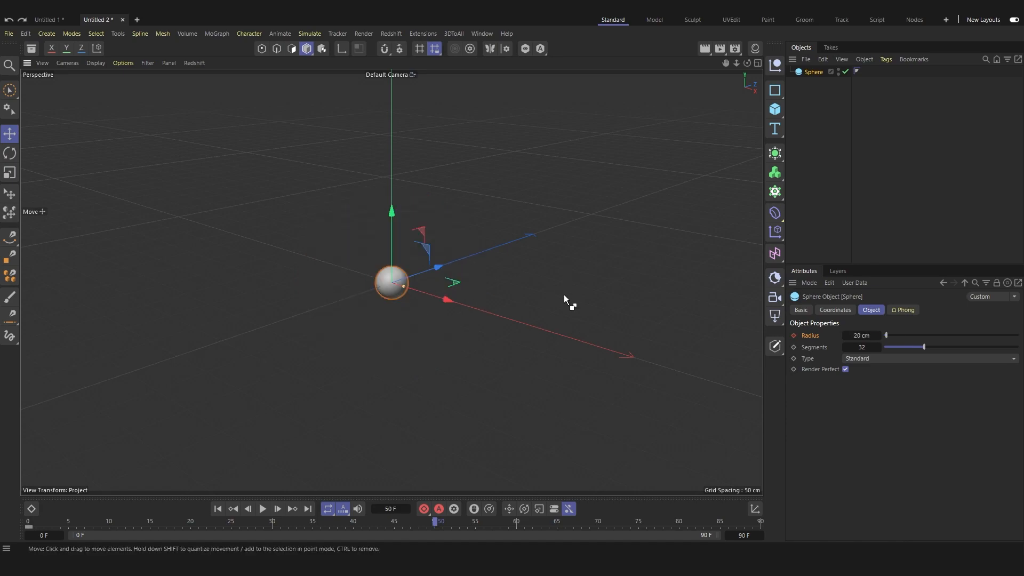
click(805, 164)
key(ctrl+z)
click(881, 182)
click(813, 72)
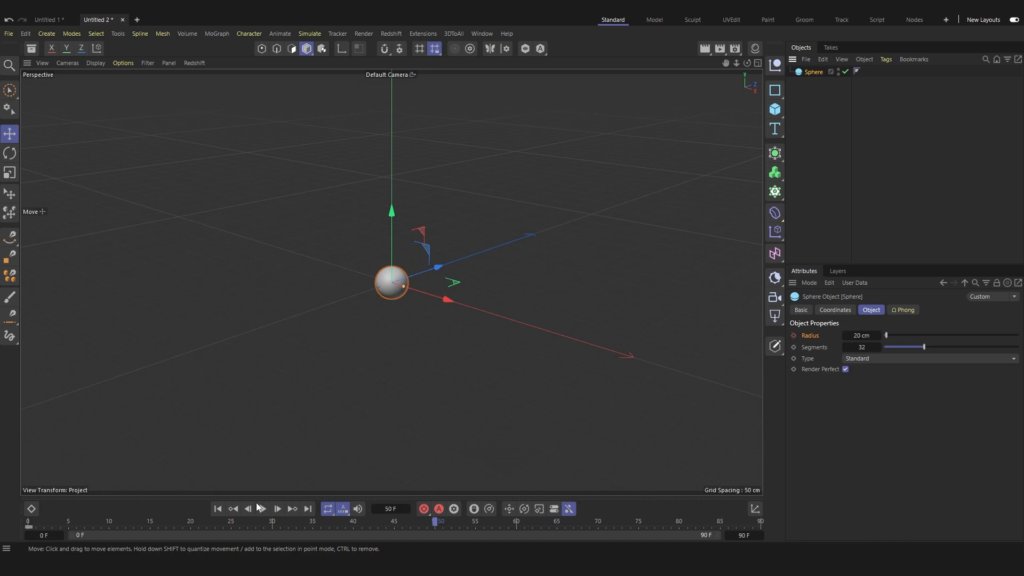
Step: Enable autokeying and enlarge the sphere's radius to about 74 cm at frame 10
click(438, 509)
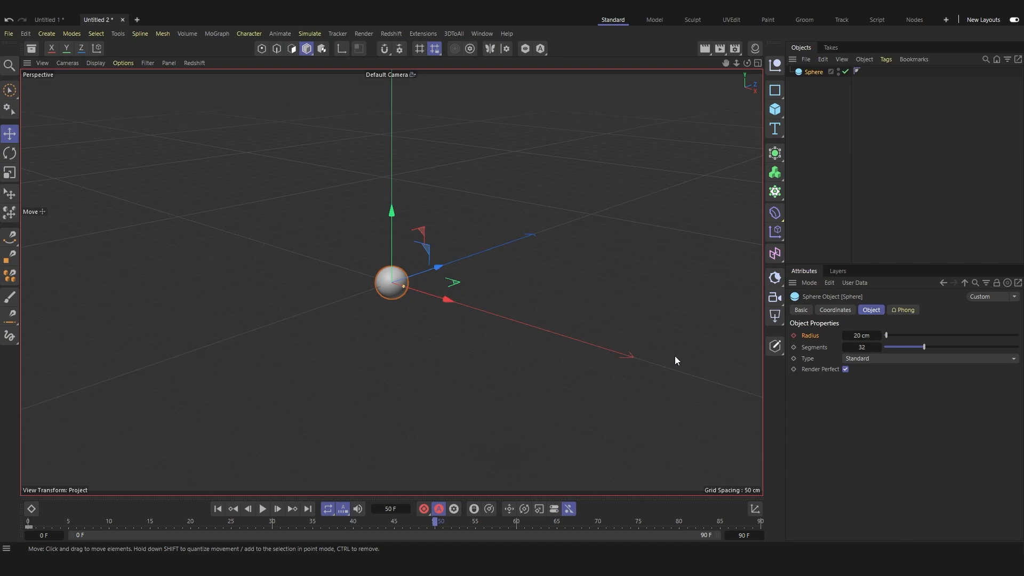
drag(433, 520, 112, 534)
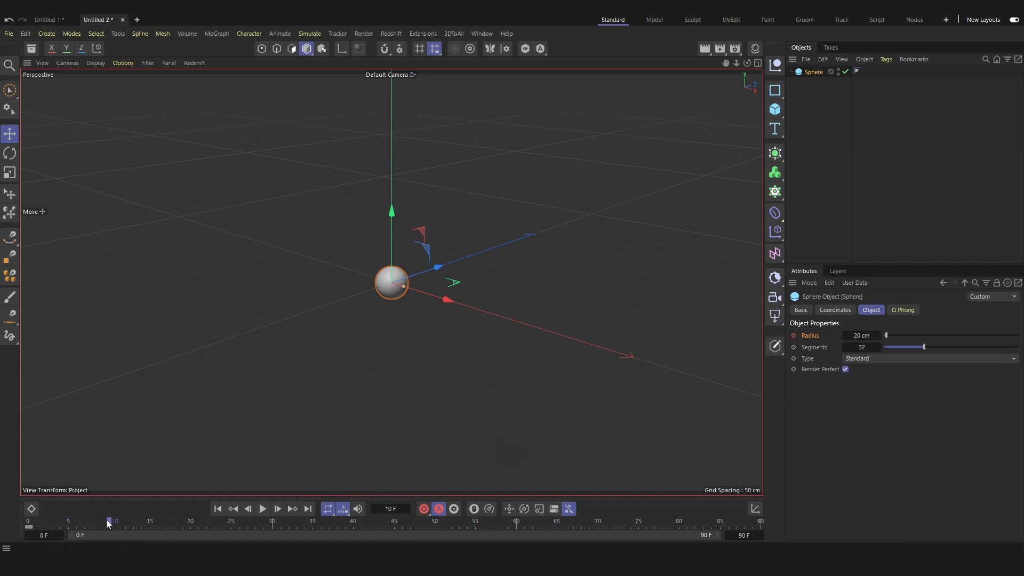
drag(405, 286, 438, 296)
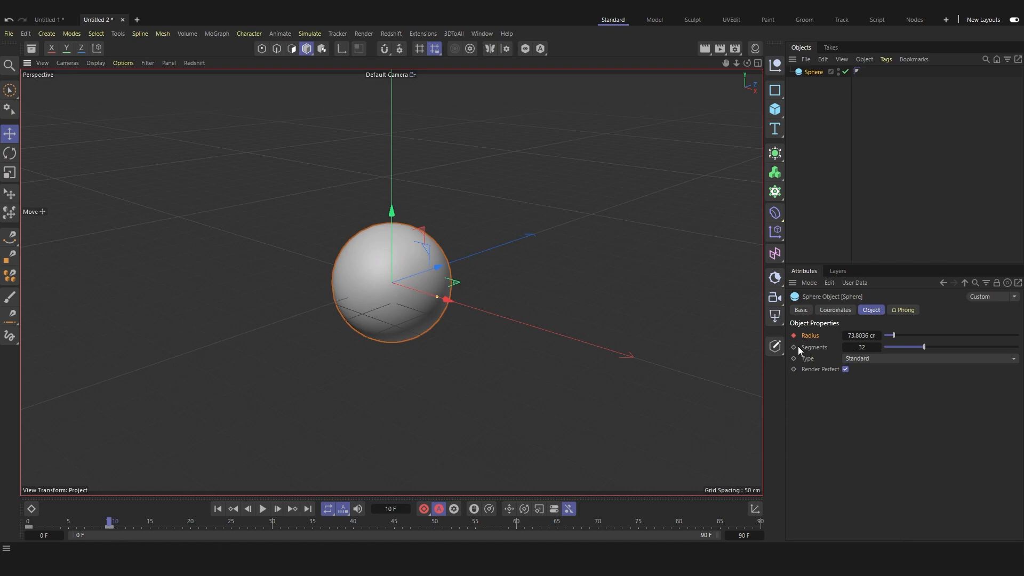
Step: Record a smaller sphere radius at frame 20 and a radius of about 162 cm at frame 30
drag(111, 531, 191, 529)
drag(436, 296, 420, 293)
drag(195, 526, 221, 528)
drag(418, 292, 500, 316)
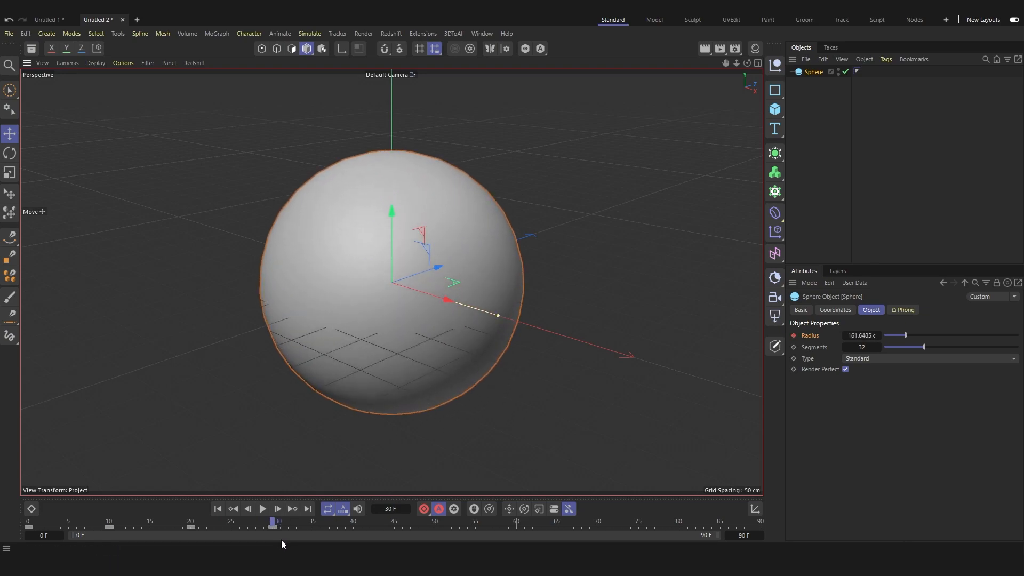
Step: Shrink the sphere's radius to about 30 cm at frame 40 to record another radius keyframe
scroll(292, 452, down, 3)
scroll(293, 453, down, 1)
alt+middle_drag(318, 422, 283, 377)
scroll(282, 376, up, 1)
drag(276, 524, 353, 529)
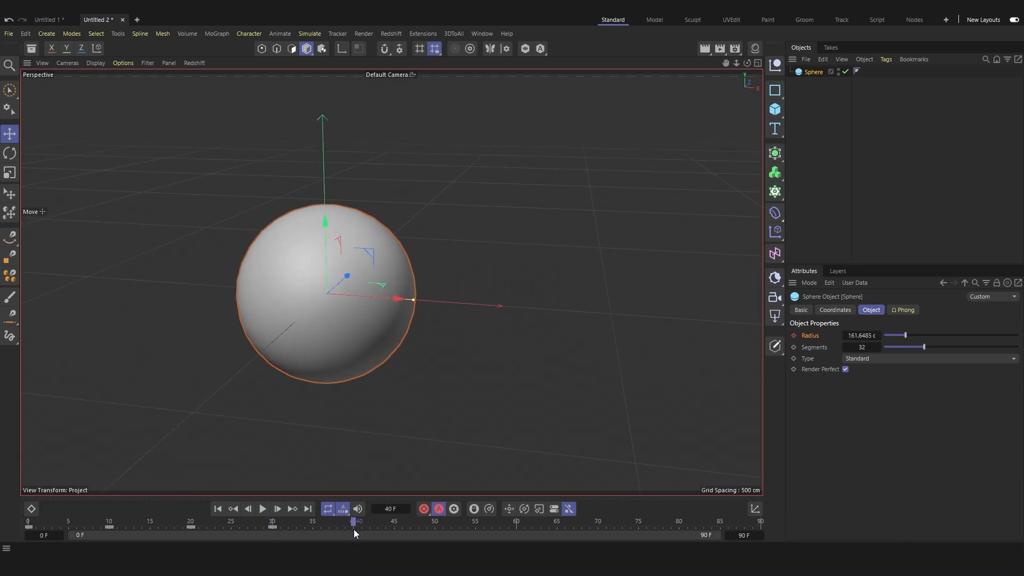
drag(413, 301, 344, 303)
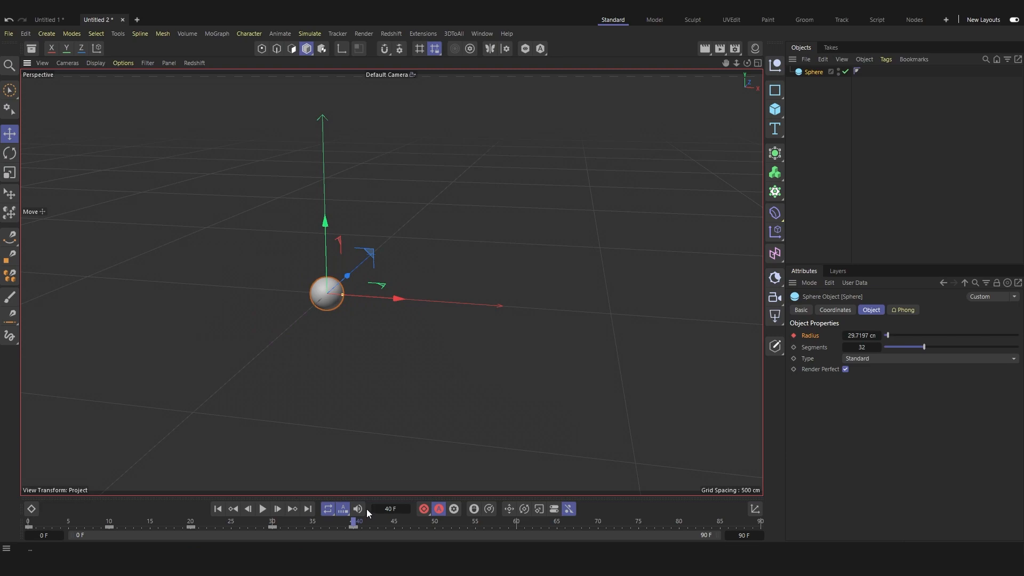
Step: Try moving the sphere along X to about 333 cm at frame 40 without a position keyframe, check its coordinates, and undo the move
drag(395, 297, 565, 311)
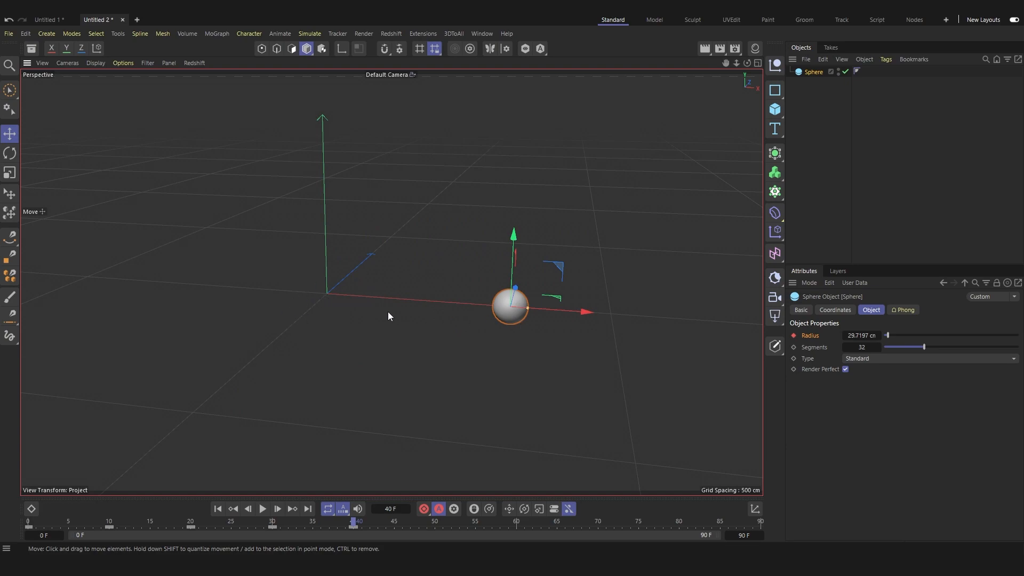
click(828, 310)
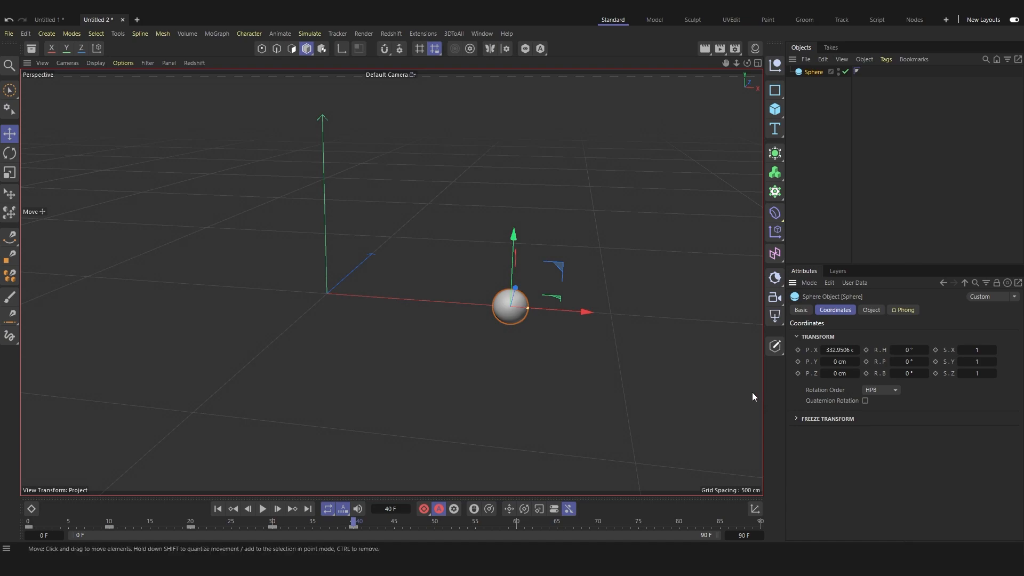
key(ctrl+z)
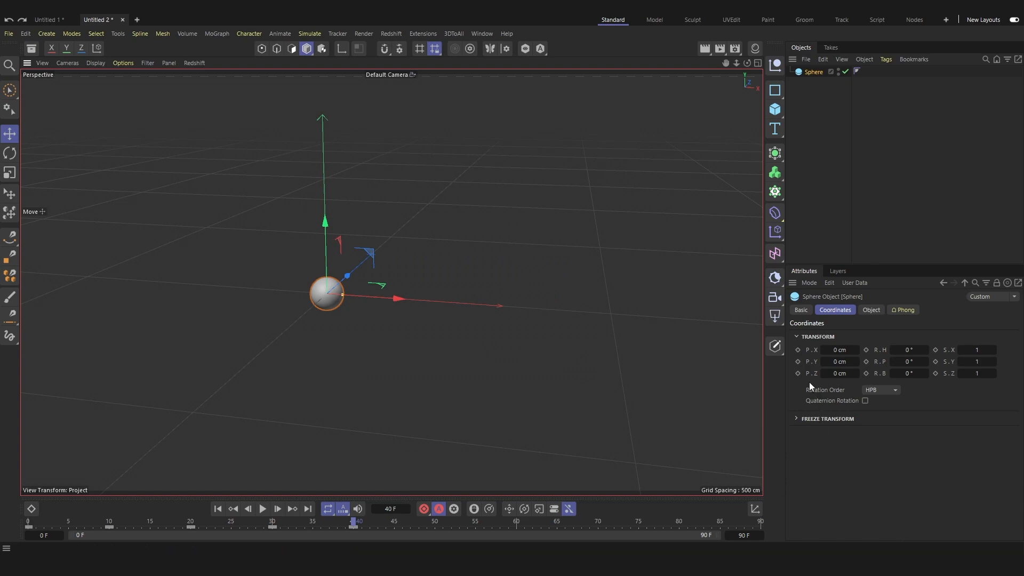
Step: Keyframe the sphere's X position at frame 40, and move the sphere along X to about 300 cm at frame 50
click(798, 350)
drag(352, 526, 373, 527)
drag(396, 298, 549, 332)
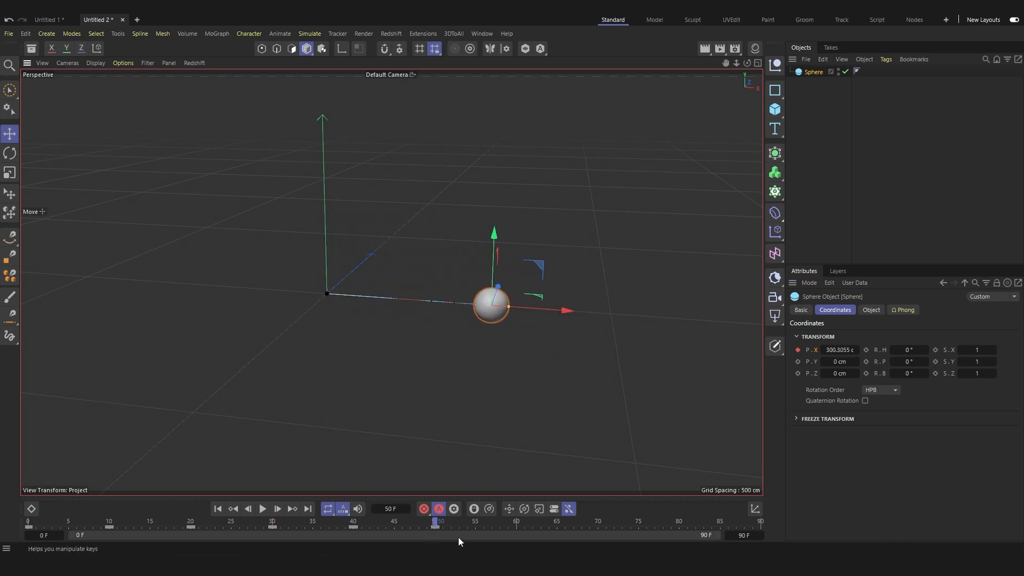
Step: Play the sphere's radius and position animation from frame 0 and stop the playback
click(217, 509)
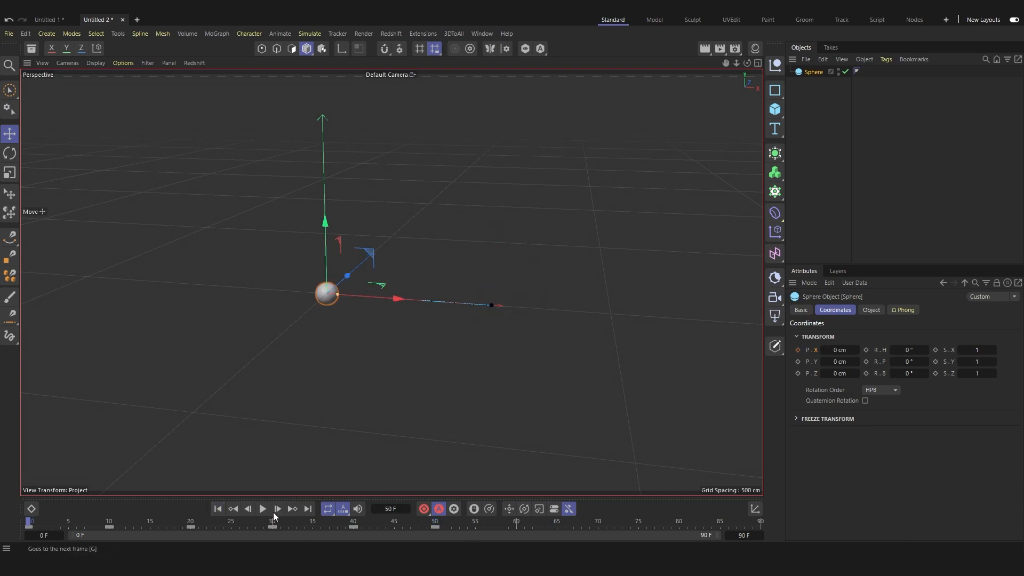
click(262, 509)
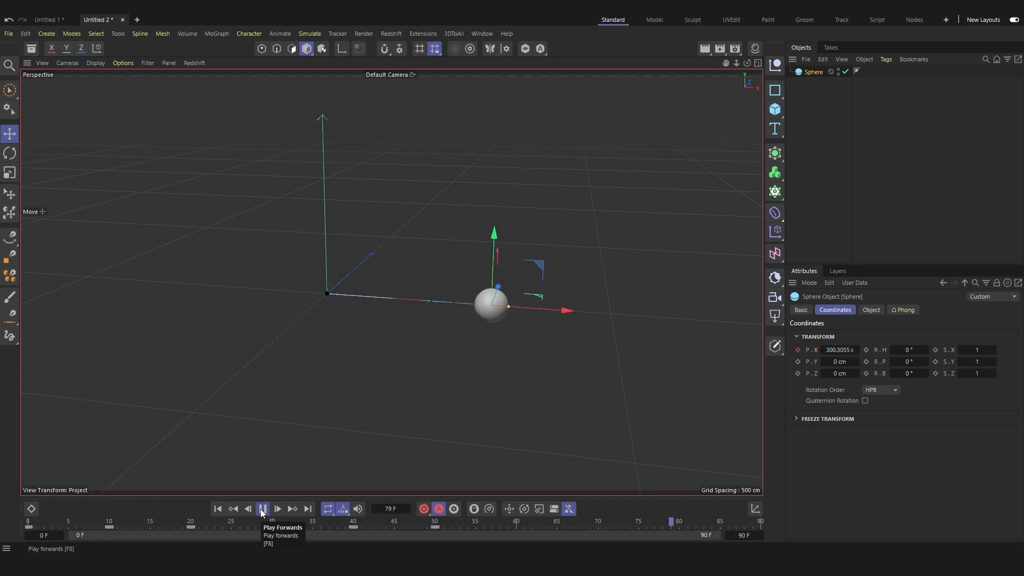
click(262, 509)
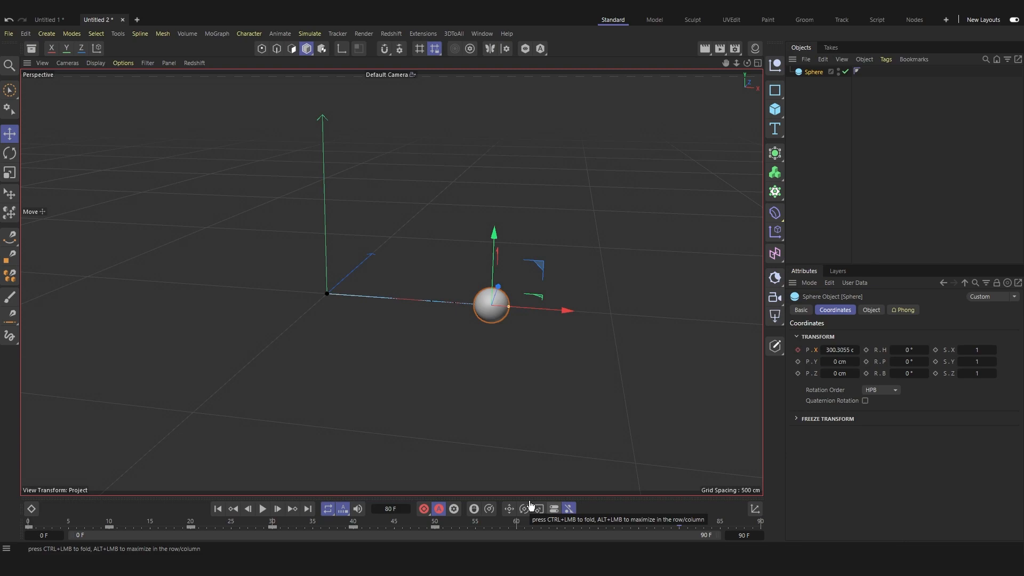
Step: Shift the sphere's position keyframe from frame 50 to frame 65 and replay the animation from the start
click(436, 527)
drag(437, 527, 558, 540)
click(219, 510)
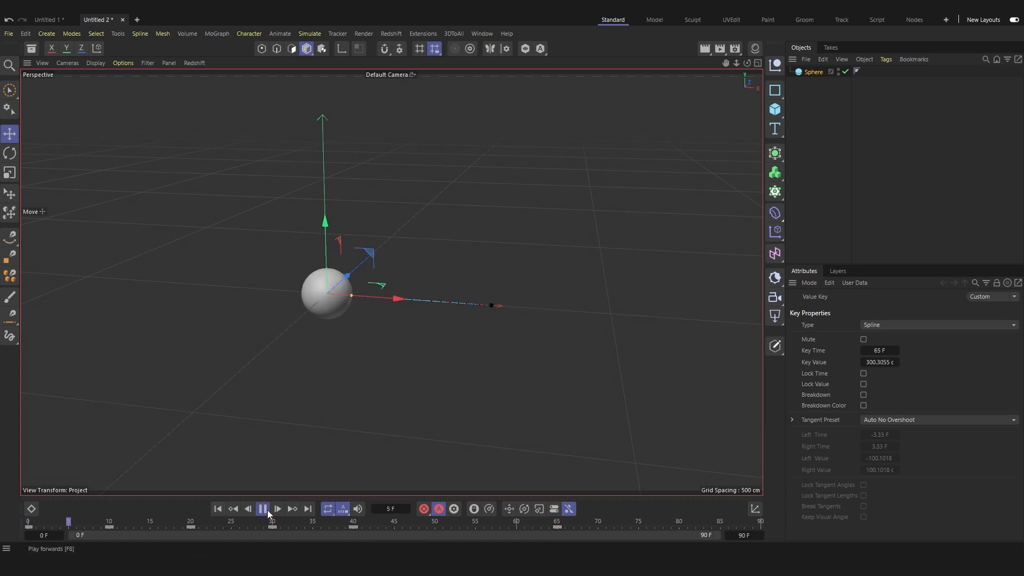
click(266, 510)
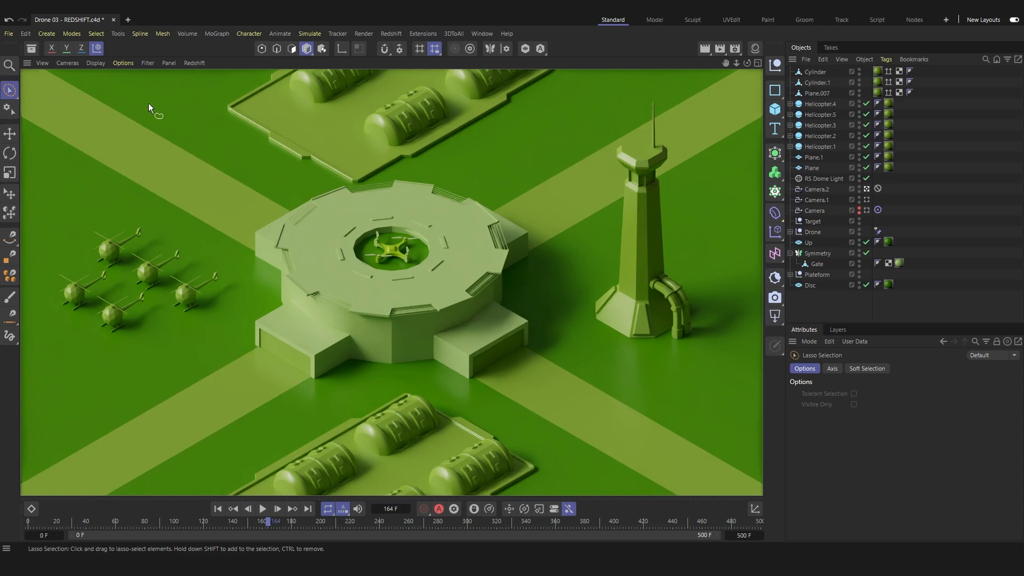
Step: Play the drone scene's animation from the start, scrub through the timeline, and return to frame 16
click(217, 508)
click(261, 509)
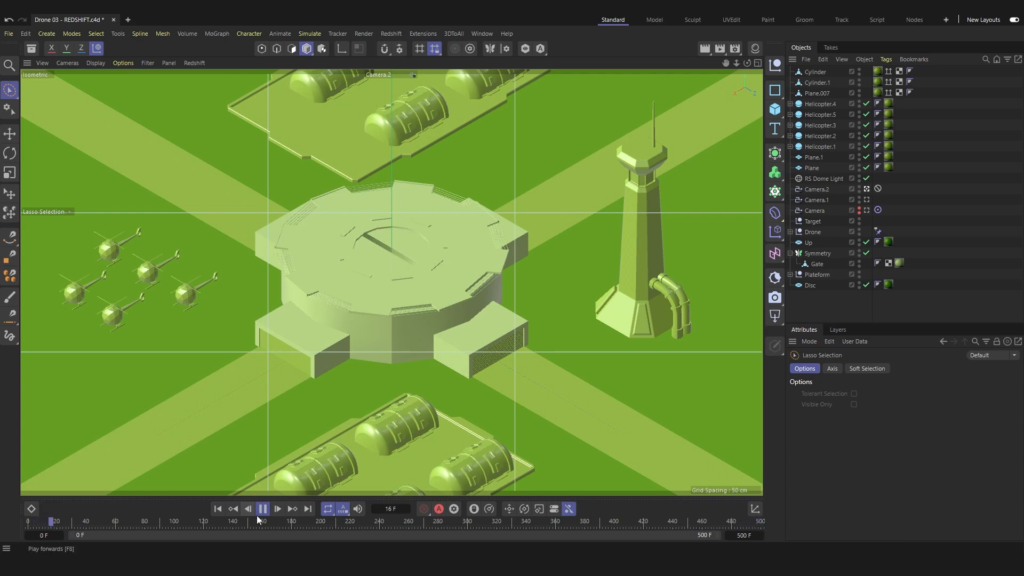
mouse_move(97, 521)
mouse_down()
mouse_move(272, 521)
mouse_move(29, 528)
mouse_move(488, 510)
mouse_up()
click(168, 521)
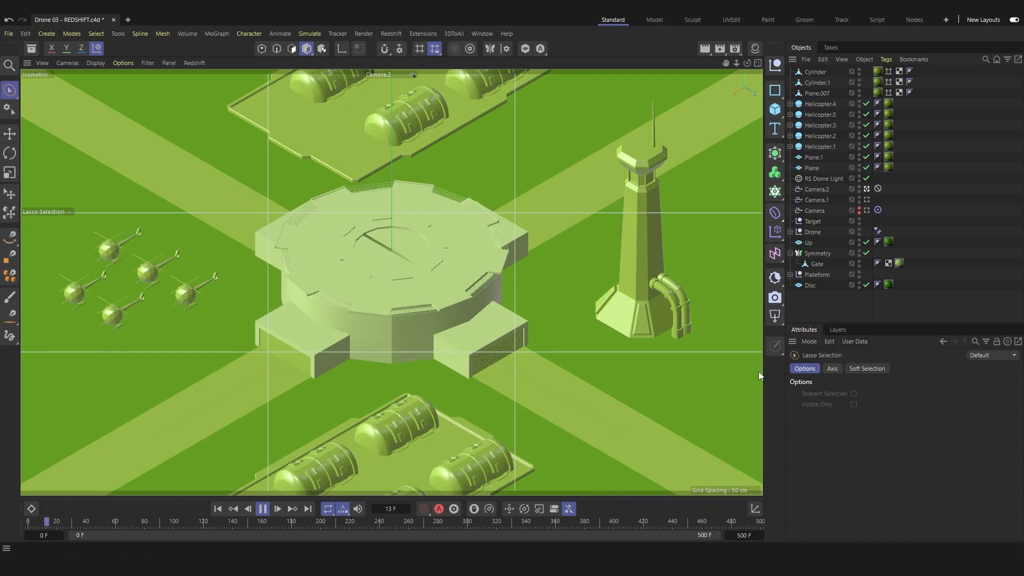
click(264, 509)
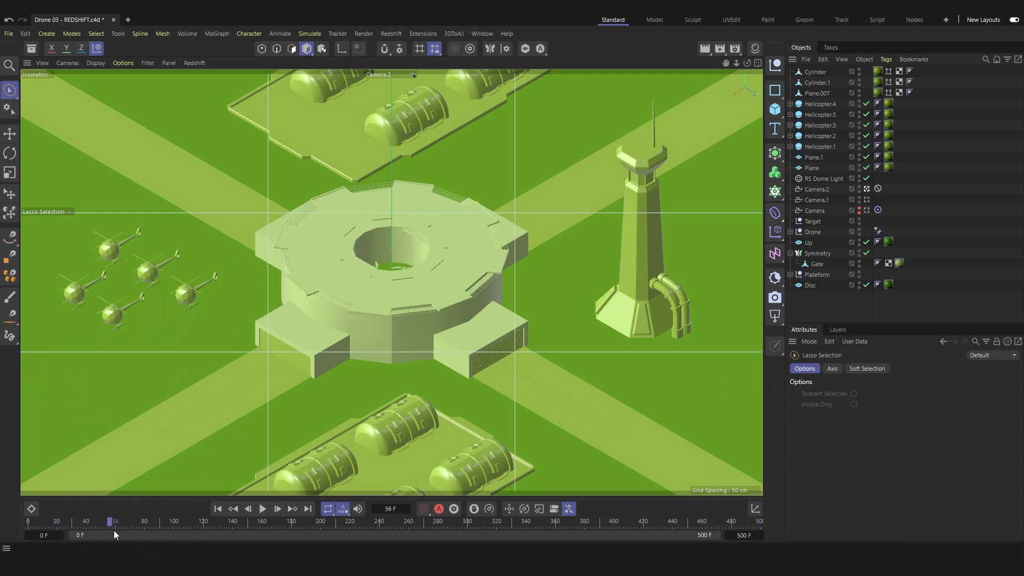
drag(111, 522, 52, 523)
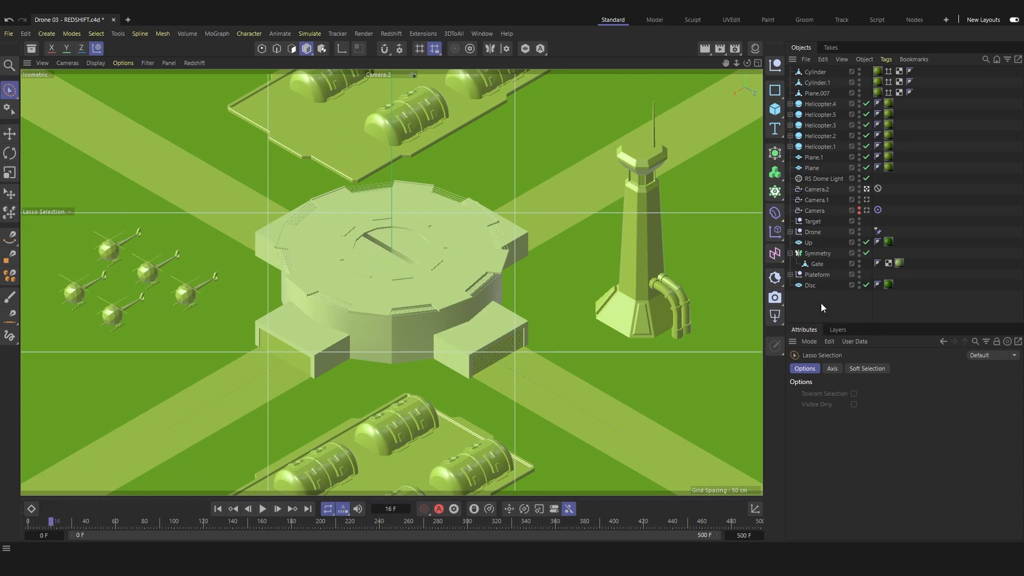
Step: Leave the Camera.2 view and examine the platform and its gate opening up close through the default camera
click(867, 188)
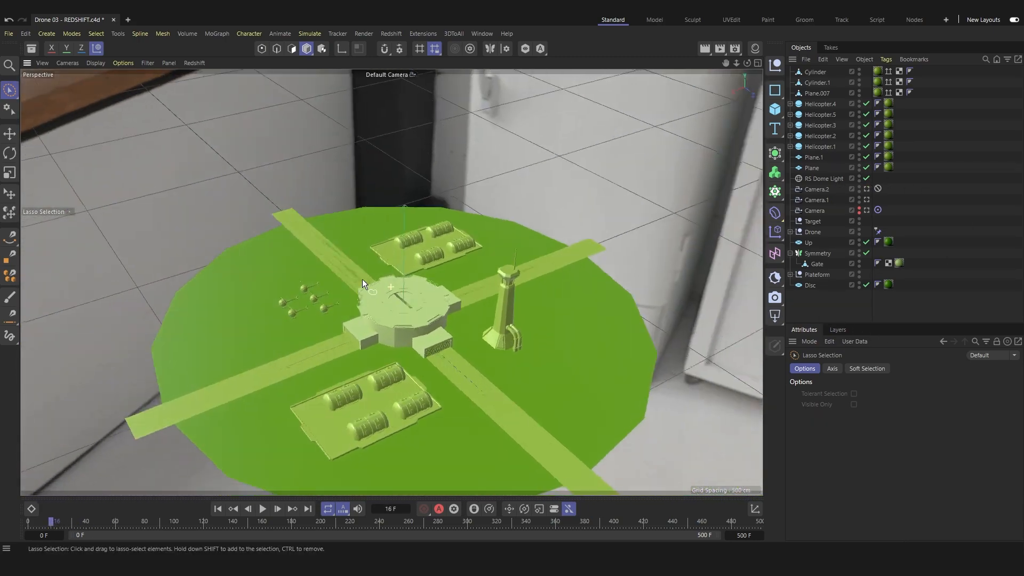
alt+drag(362, 279, 510, 399)
alt+drag(628, 322, 312, 280)
alt+drag(312, 229, 469, 252)
alt+drag(462, 353, 425, 270)
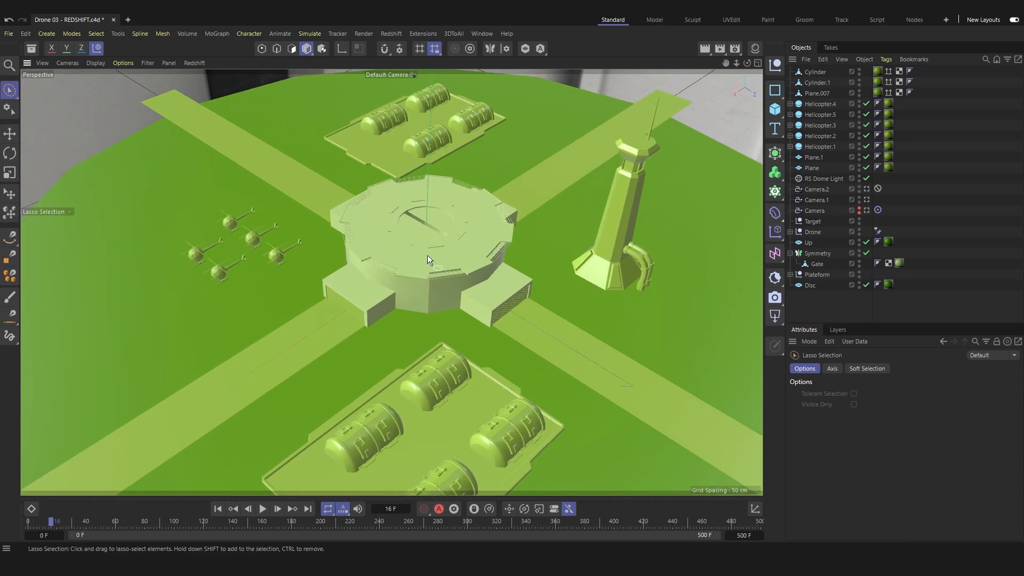
alt+right_drag(194, 247, 265, 219)
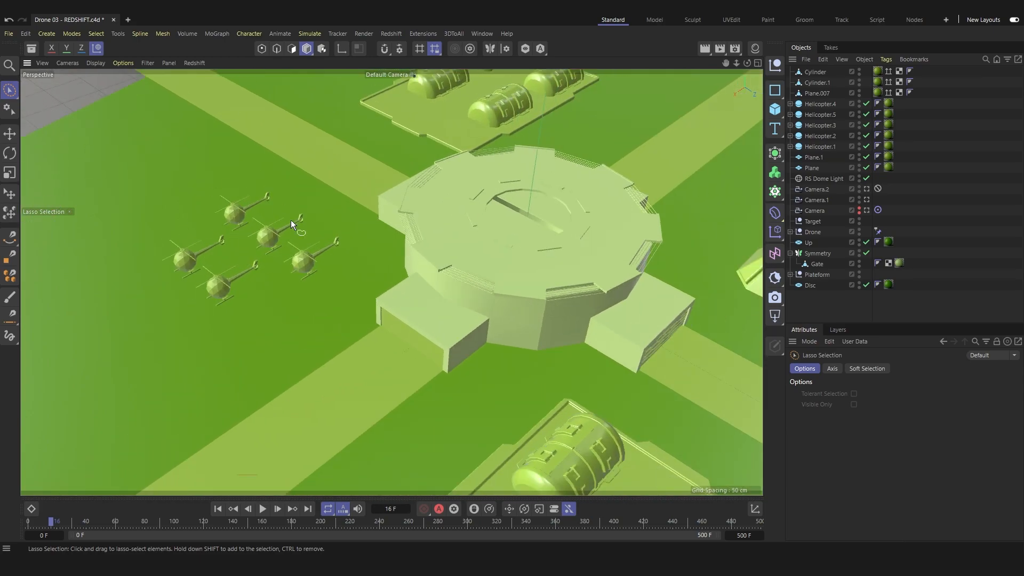
alt+drag(563, 243, 530, 258)
alt+middle_drag(530, 235, 433, 306)
scroll(433, 306, up, 2)
scroll(491, 296, up, 3)
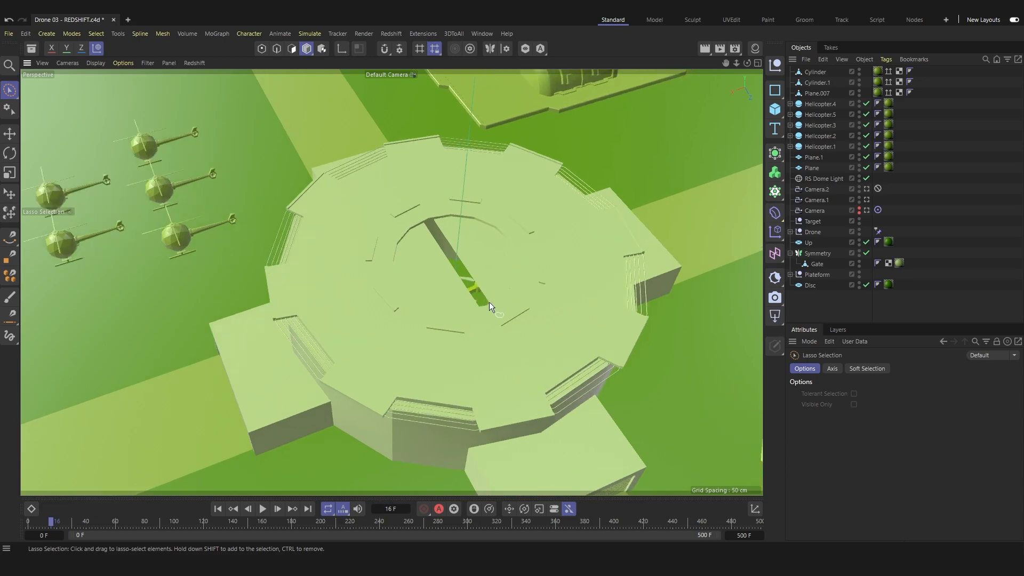
scroll(468, 268, down, 5)
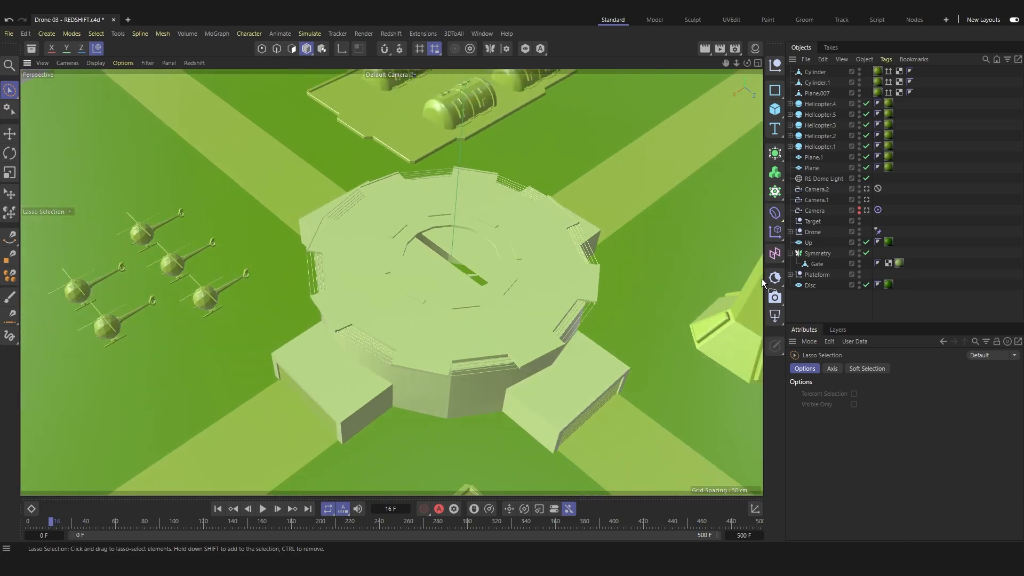
Step: Toggle the Plateform group's visibility and expand the group to examine the objects inside it
click(808, 285)
click(818, 275)
alt+double_click(858, 276)
alt+click(859, 275)
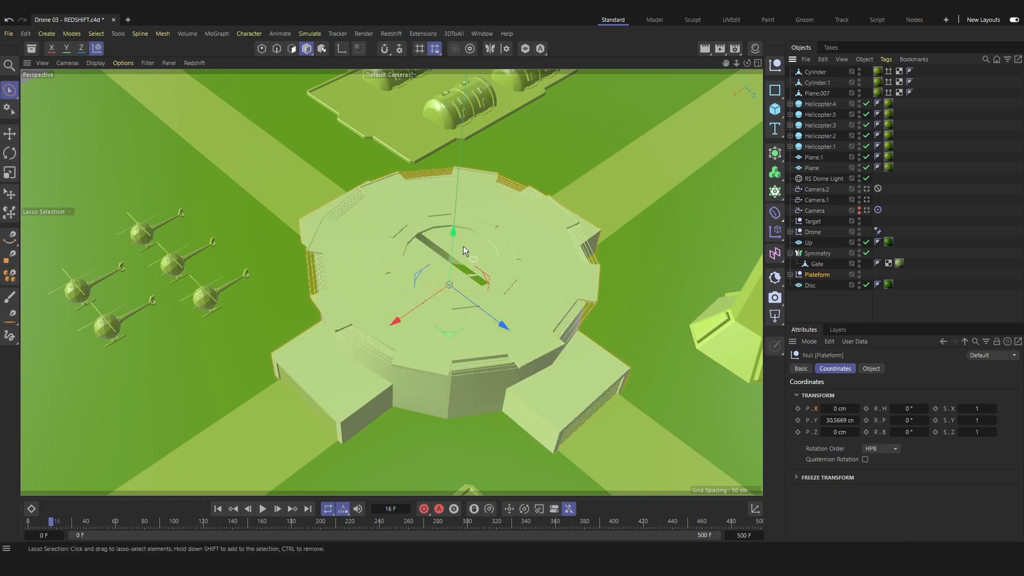
click(791, 275)
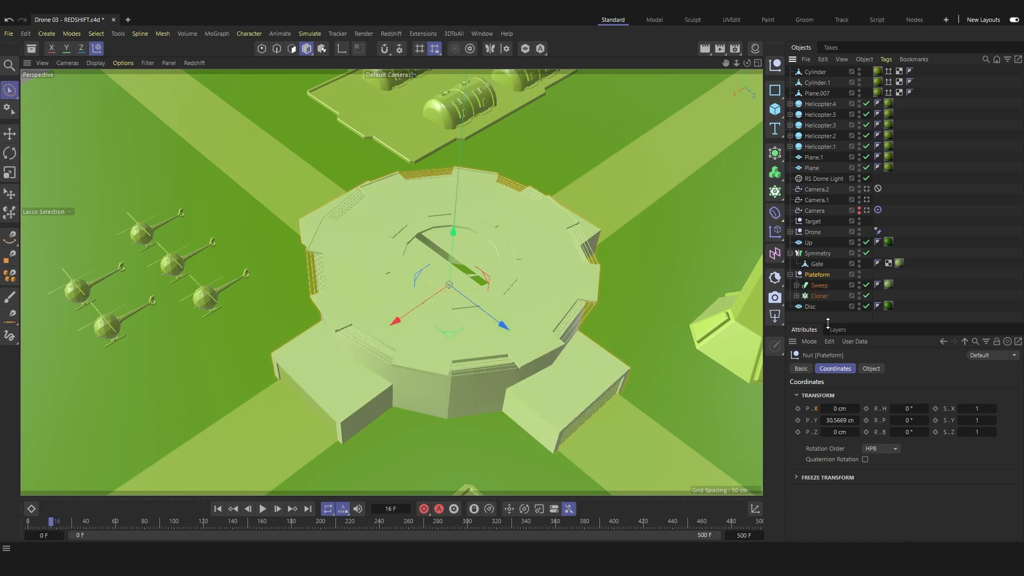
drag(828, 322, 827, 384)
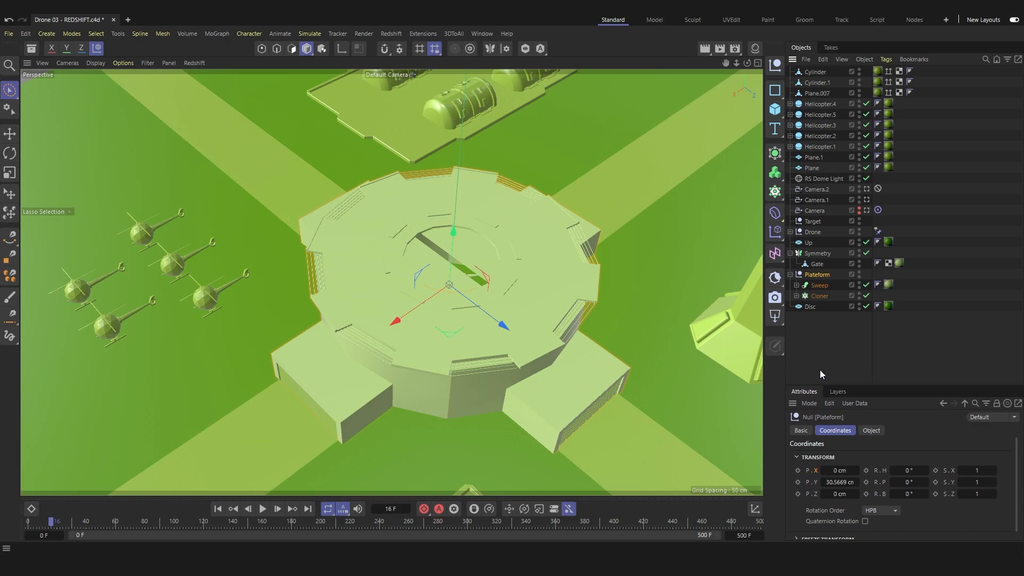
click(829, 343)
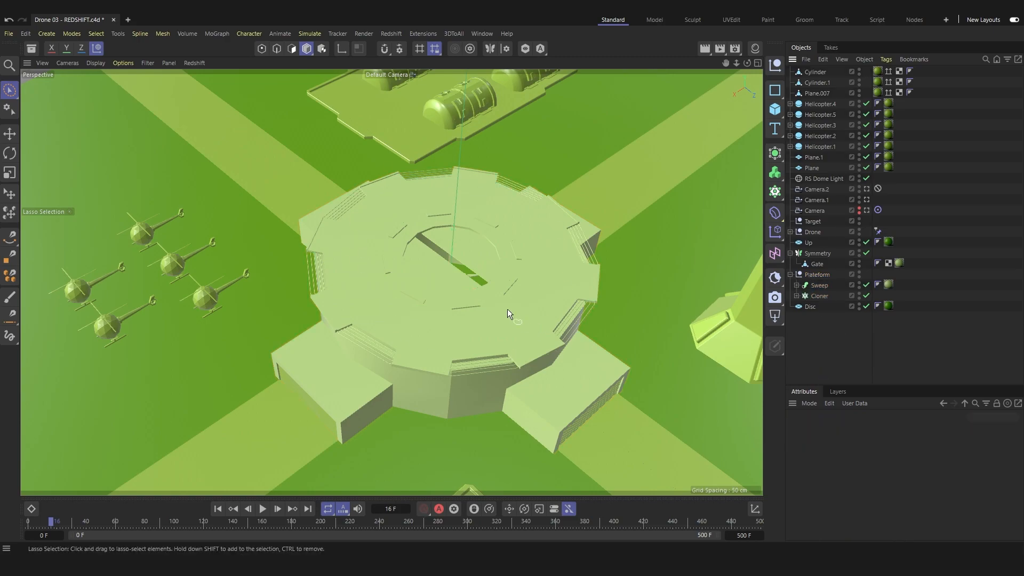
Step: Select the Gate object under Symmetry and slide it along X to about -12.9 cm at frame 16
click(815, 274)
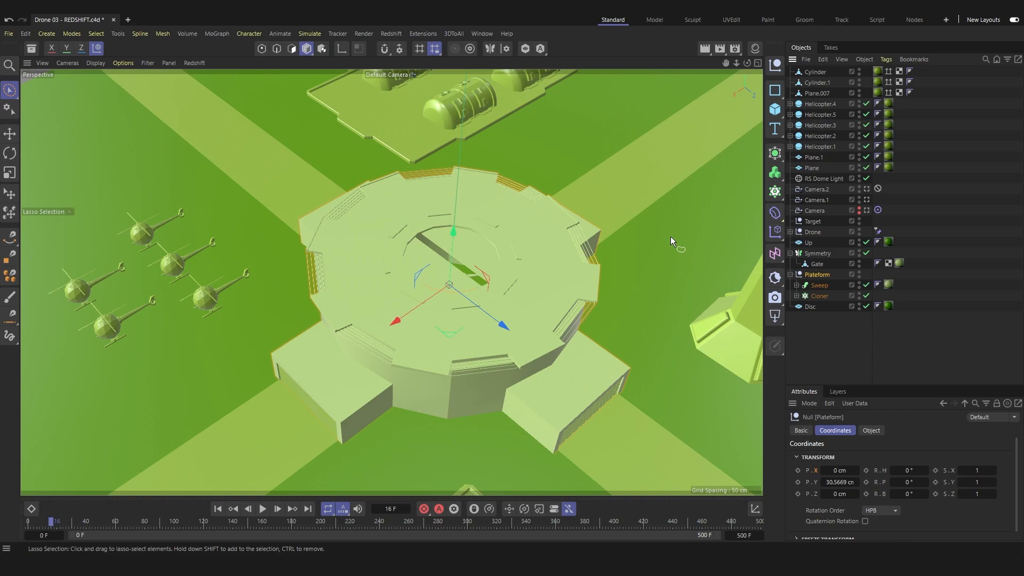
click(815, 264)
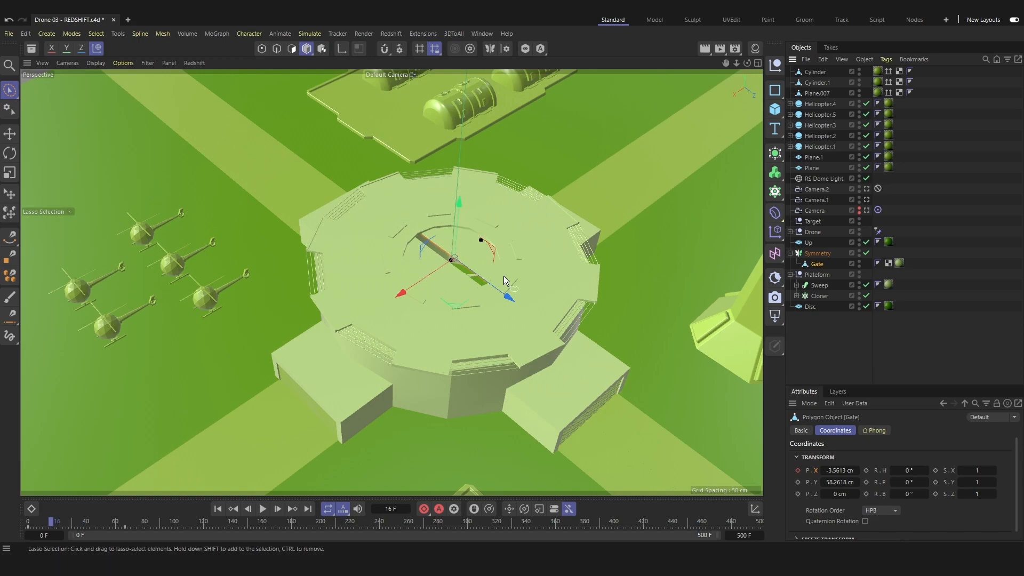
mouse_move(411, 286)
mouse_down()
mouse_move(427, 282)
mouse_move(415, 282)
mouse_up()
key(ctrl+z)
mouse_move(401, 291)
mouse_down()
mouse_move(434, 281)
mouse_move(402, 300)
mouse_move(415, 296)
mouse_move(437, 278)
mouse_move(418, 292)
mouse_up()
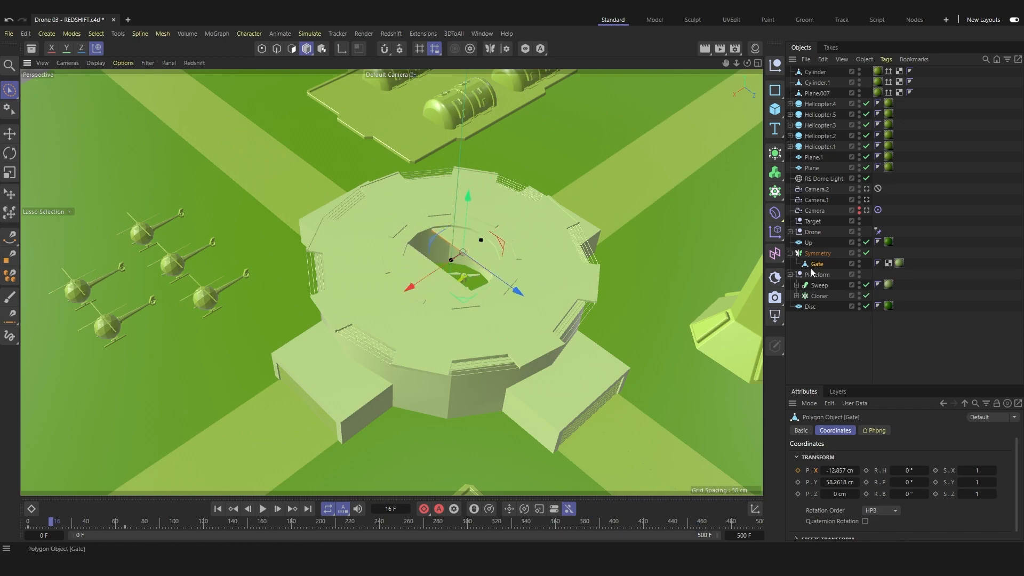
Step: Temporarily disable Symmetry, slide the Gate along X to about -26.5 cm, and re-enable Symmetry
click(866, 253)
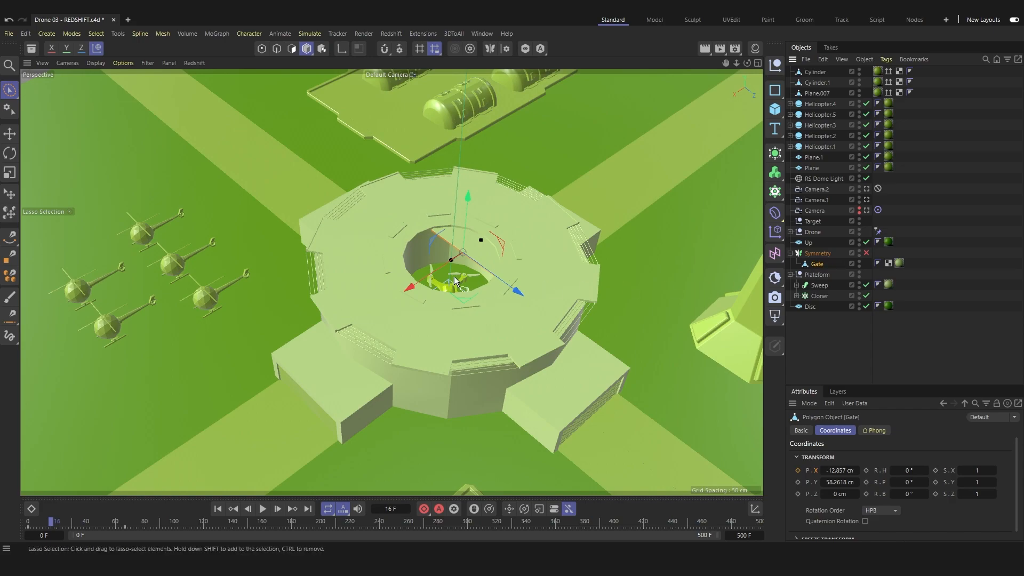
mouse_move(410, 288)
mouse_down()
mouse_move(402, 296)
mouse_move(430, 286)
mouse_up()
click(866, 254)
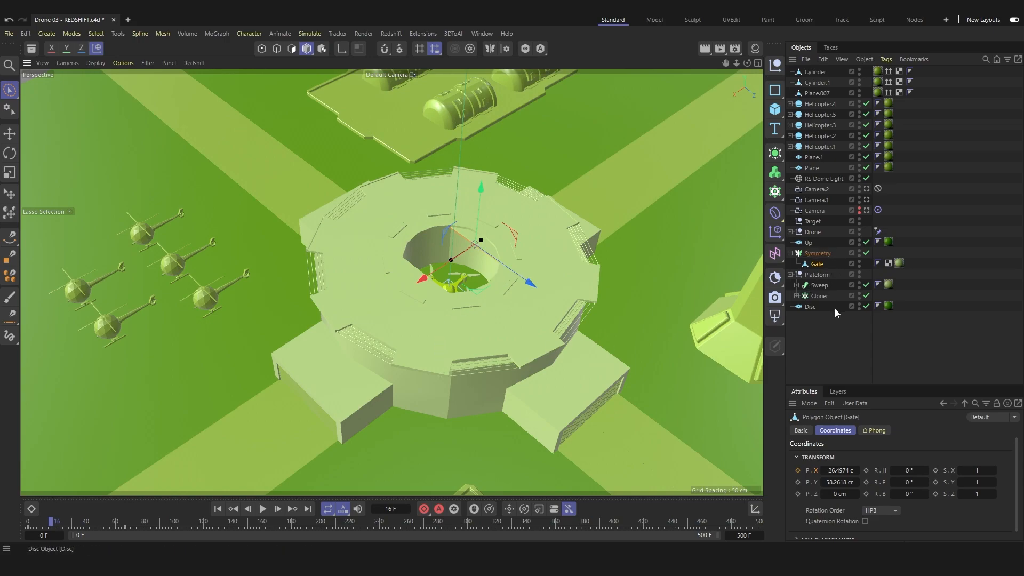
click(824, 338)
Step: Try moving the Up disc beneath the platform opening along its vertical axis, and undo the move
click(806, 242)
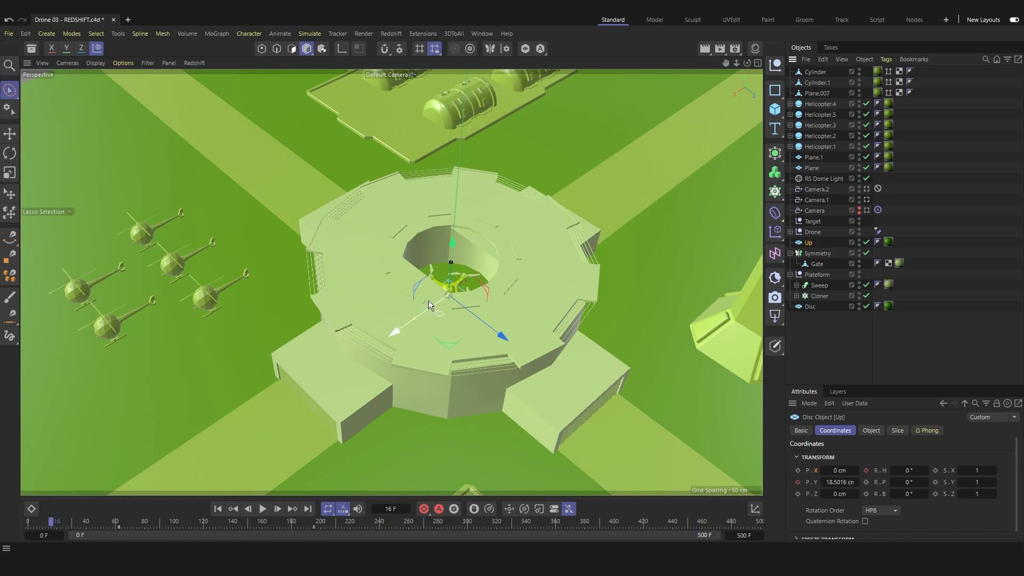
mouse_move(459, 249)
mouse_down()
mouse_move(456, 213)
mouse_move(453, 239)
mouse_up()
key(ctrl+z)
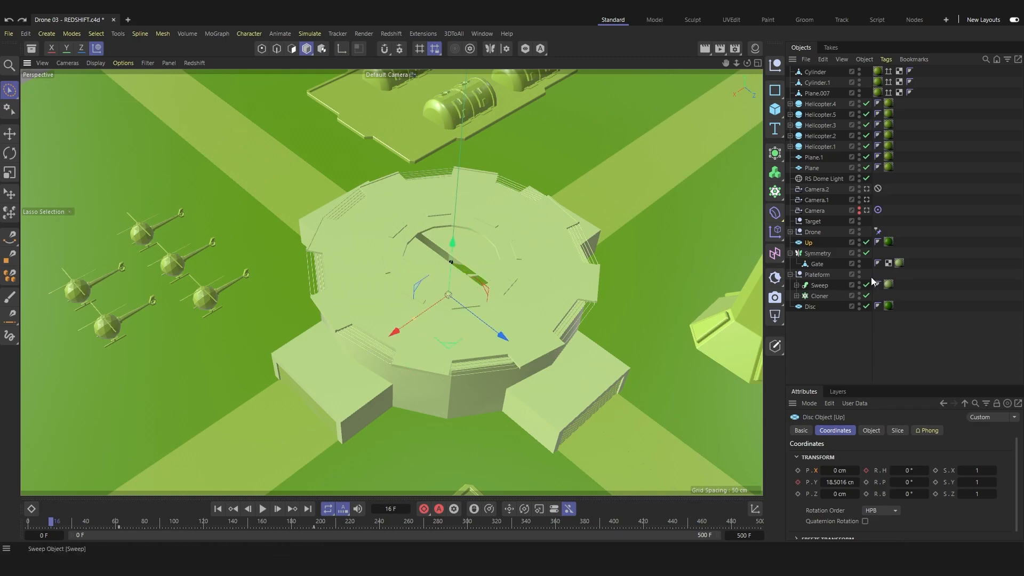
Step: Slide the Gate along X to about -35.9 cm and collapse the Symmetry group
click(817, 264)
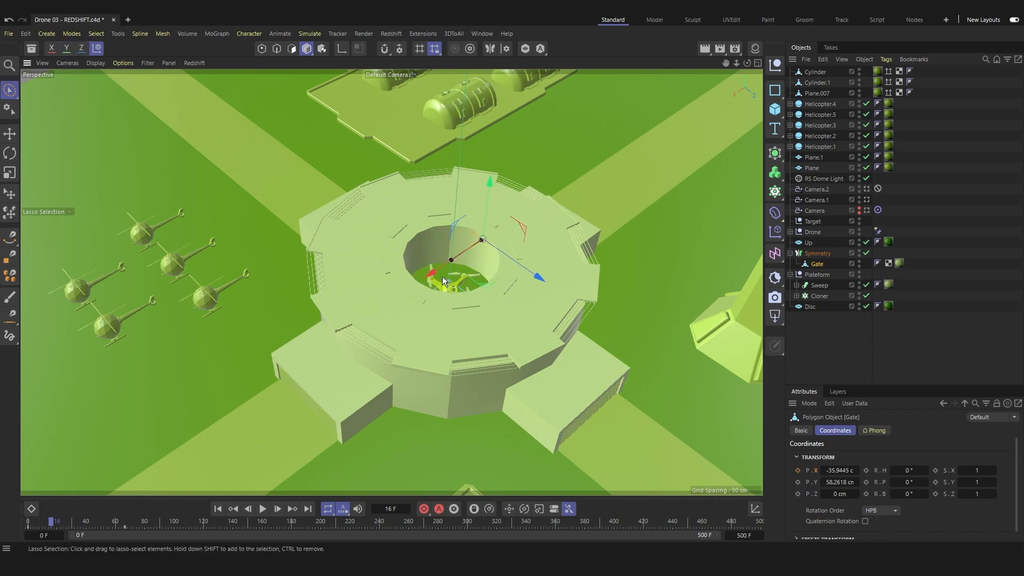
click(789, 253)
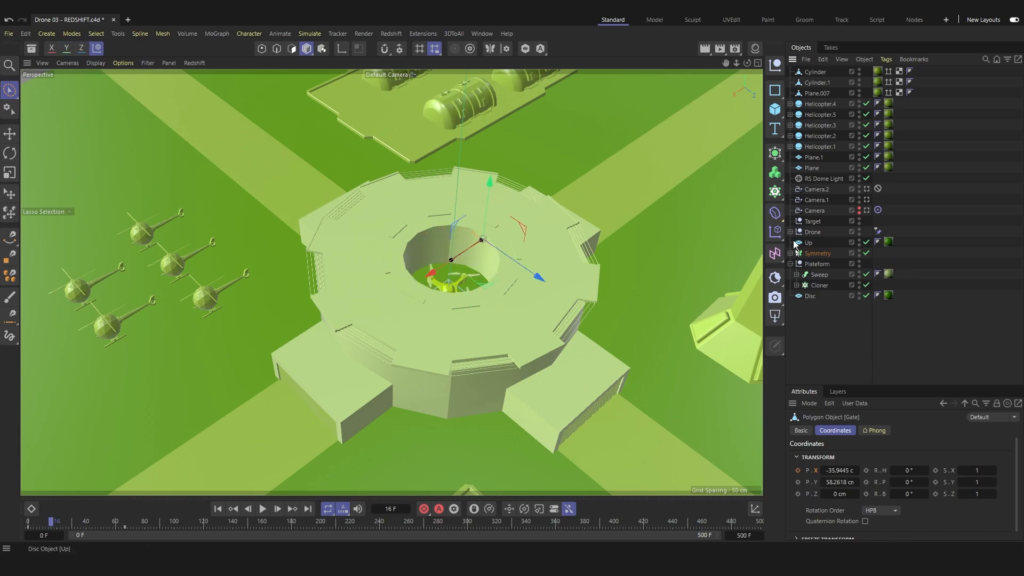
Step: Expand the Drone group, examine its four Fan objects and Drone_Body by selecting them, and collapse the group
click(790, 232)
click(820, 243)
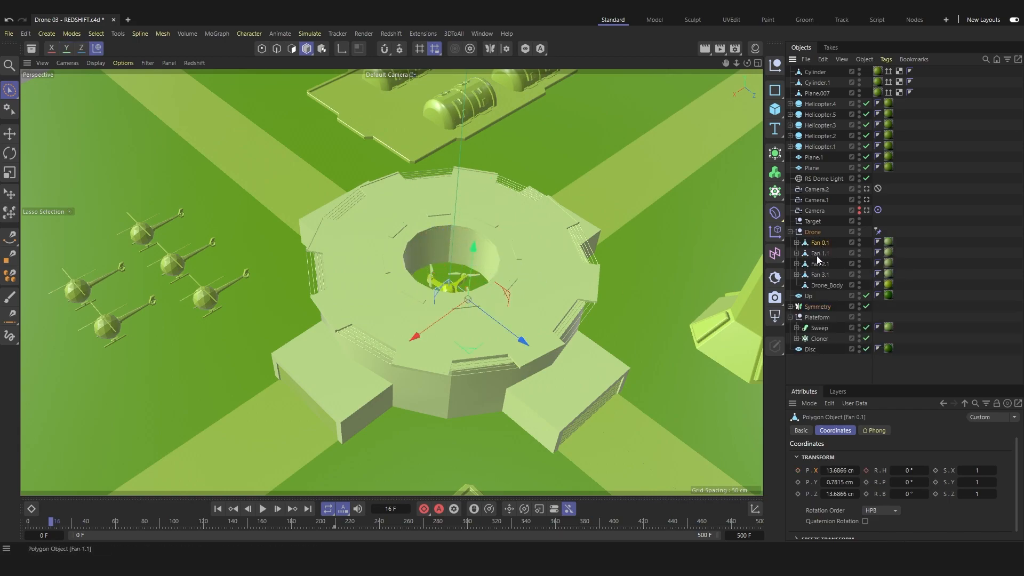
shift+click(820, 274)
click(820, 285)
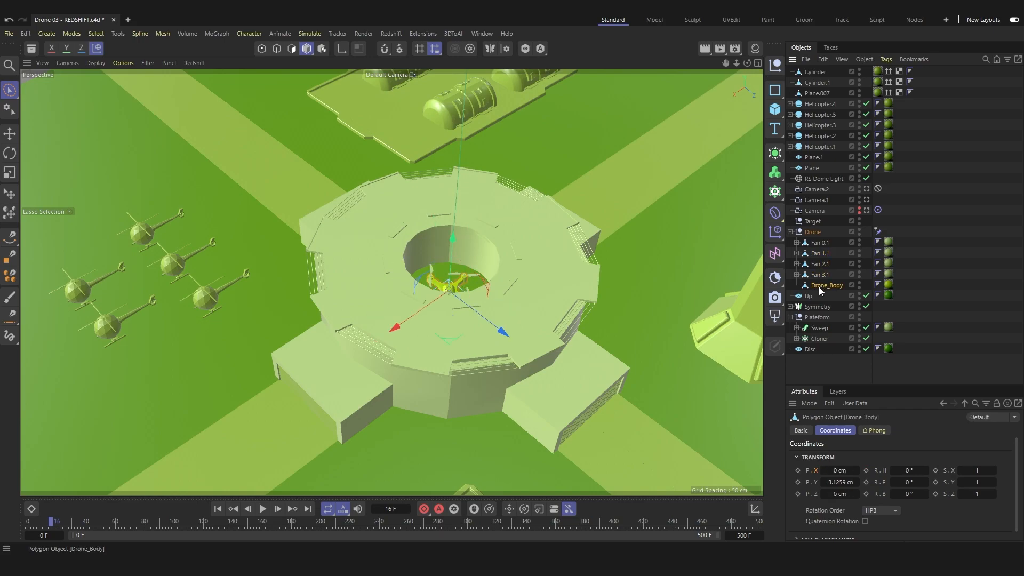
click(820, 253)
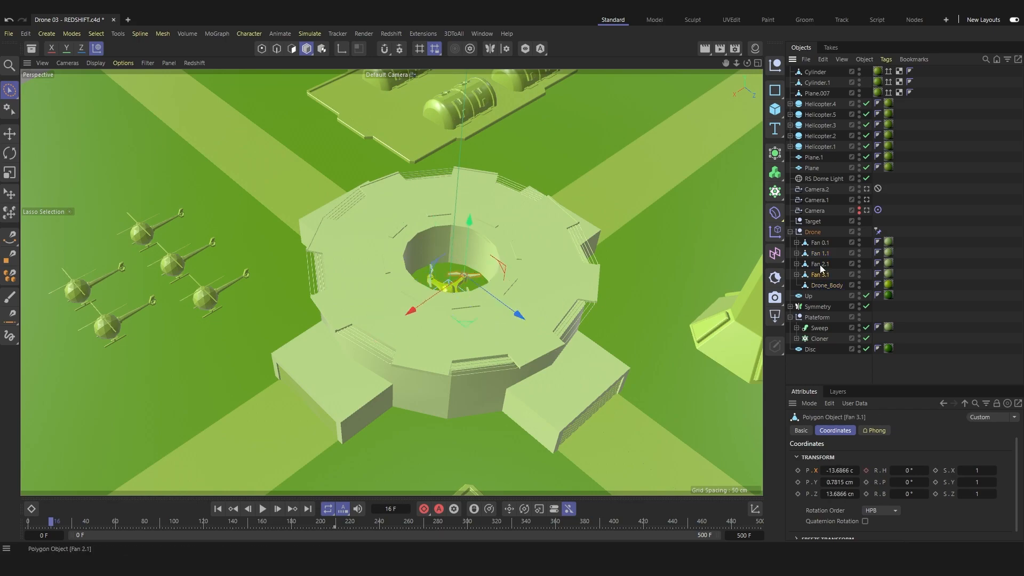
click(791, 231)
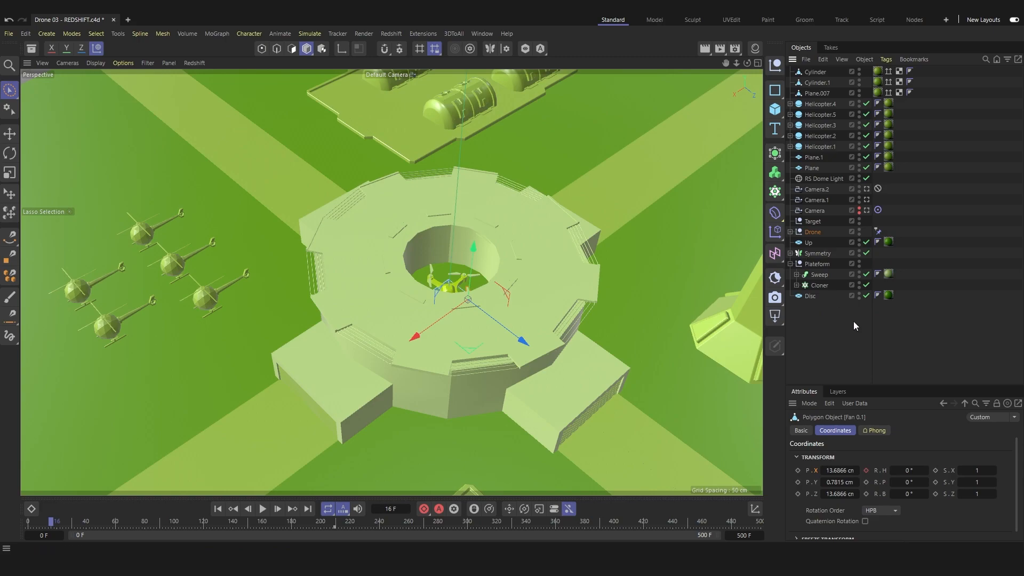
Step: Move RS Dome Light, Camera.2, Camera.1, Camera and Target together to the end of the object hierarchy, below Disc
click(853, 321)
click(813, 222)
shift+click(820, 178)
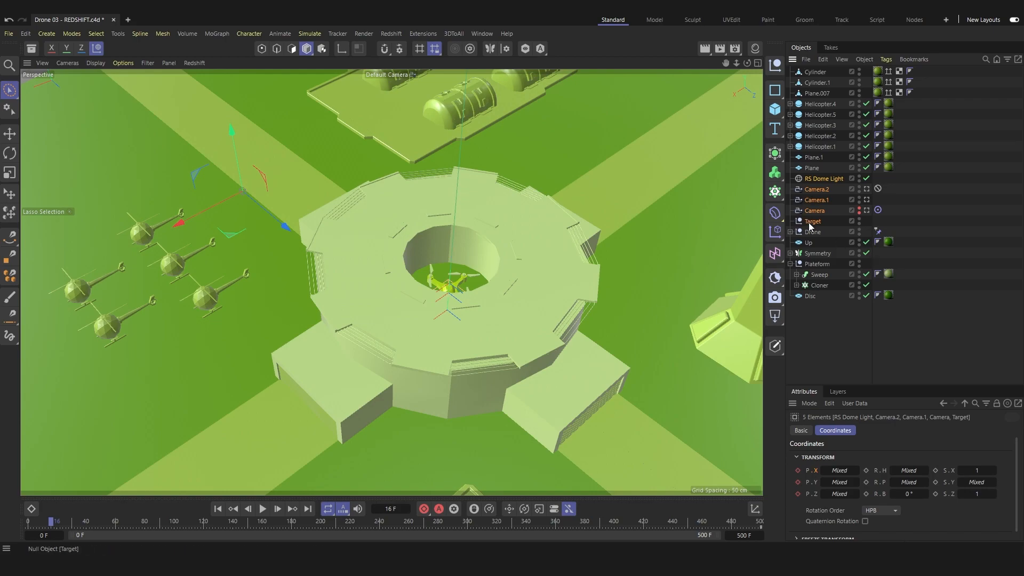
drag(821, 322, 823, 329)
click(858, 339)
Step: Look over the whole scene, switch the viewport to Camera.2, and check which projection the camera uses
alt+drag(373, 251, 373, 171)
alt+drag(491, 127, 480, 373)
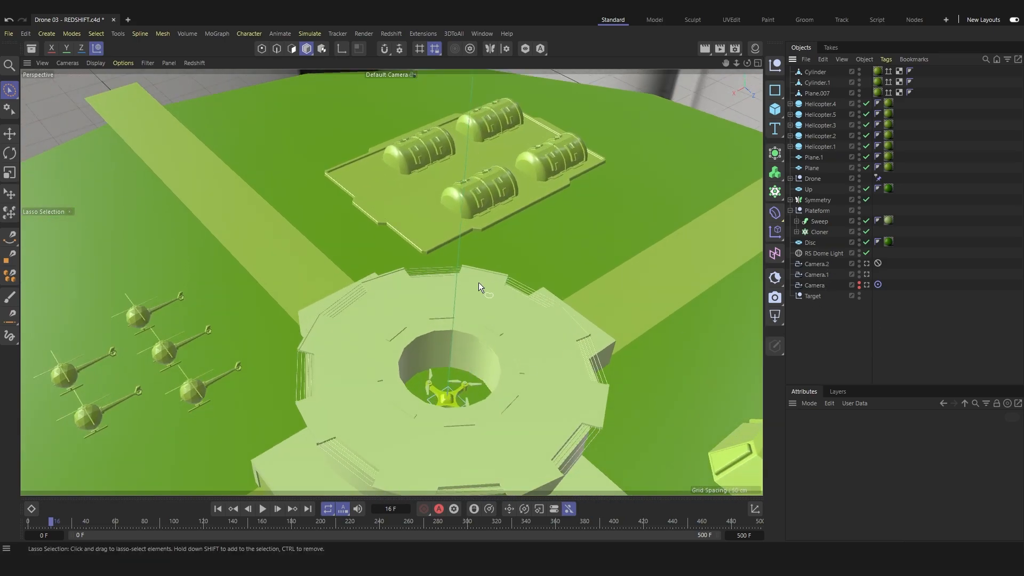
scroll(470, 285, down, 3)
alt+drag(457, 311, 460, 336)
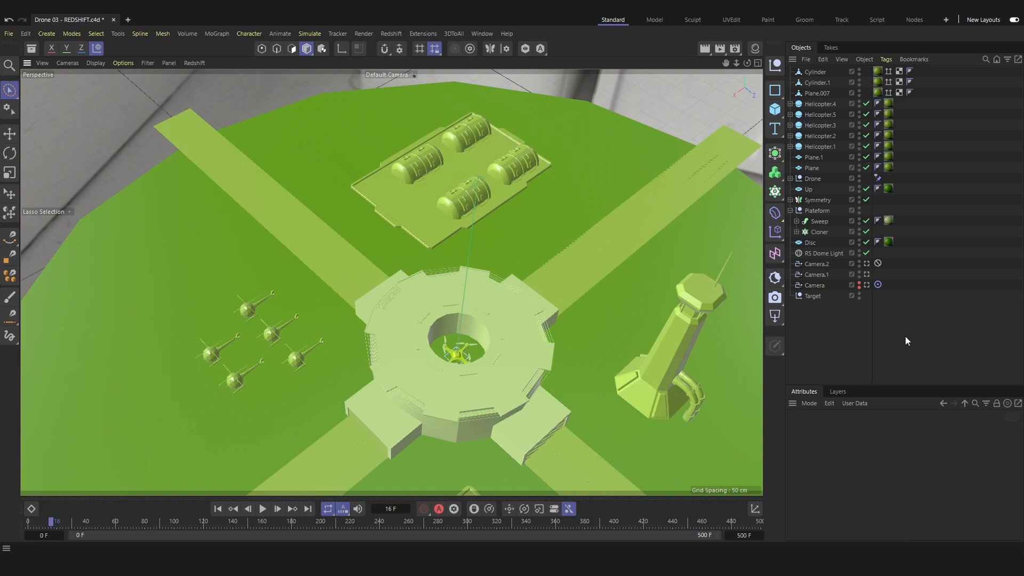
click(868, 263)
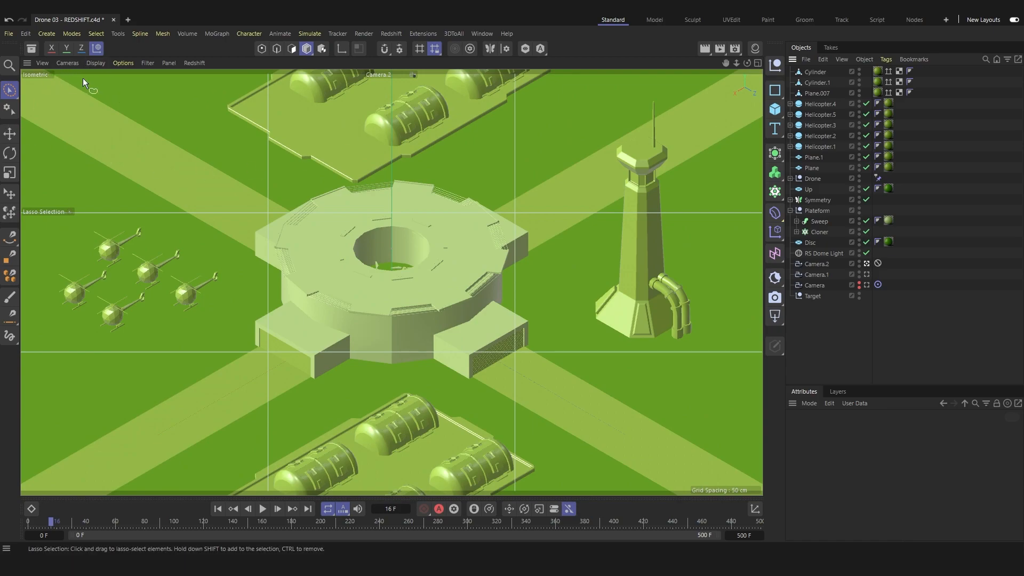
click(59, 63)
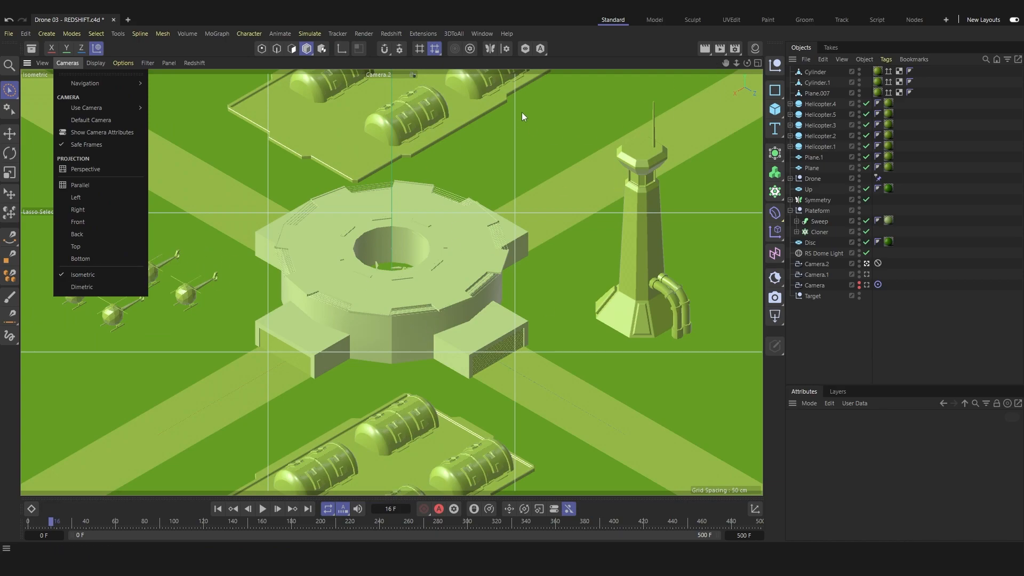
click(804, 325)
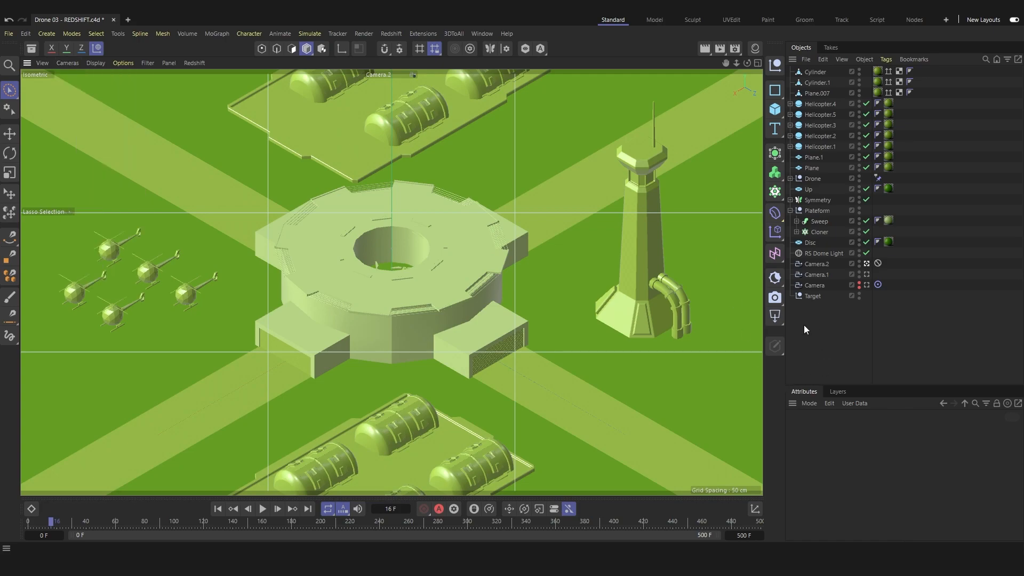
Step: Identify the runway, a helicopter and the control tower by selecting Plane.1, Helicopter.1 and Plane.007 in turn
click(790, 200)
click(814, 158)
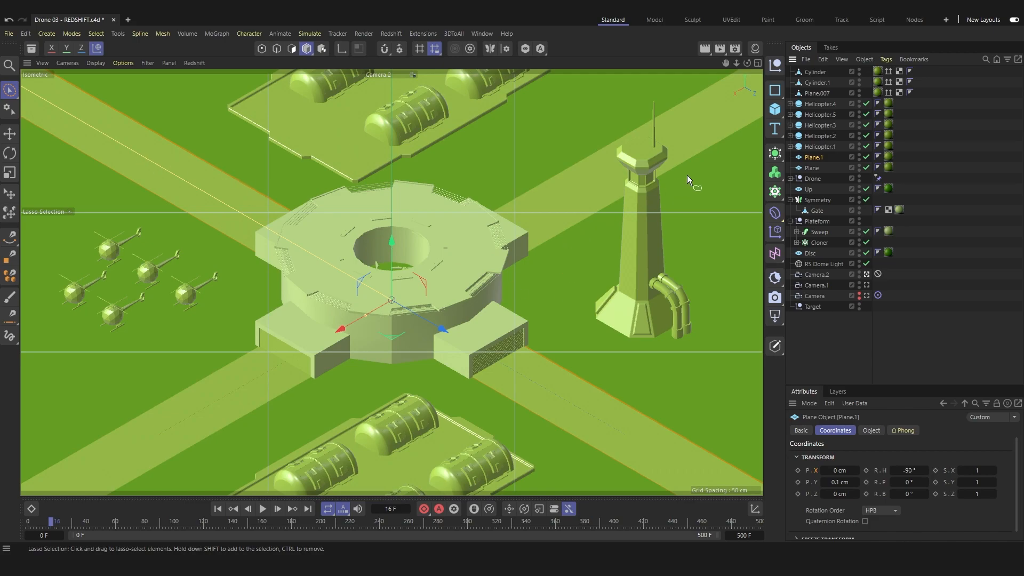
click(817, 148)
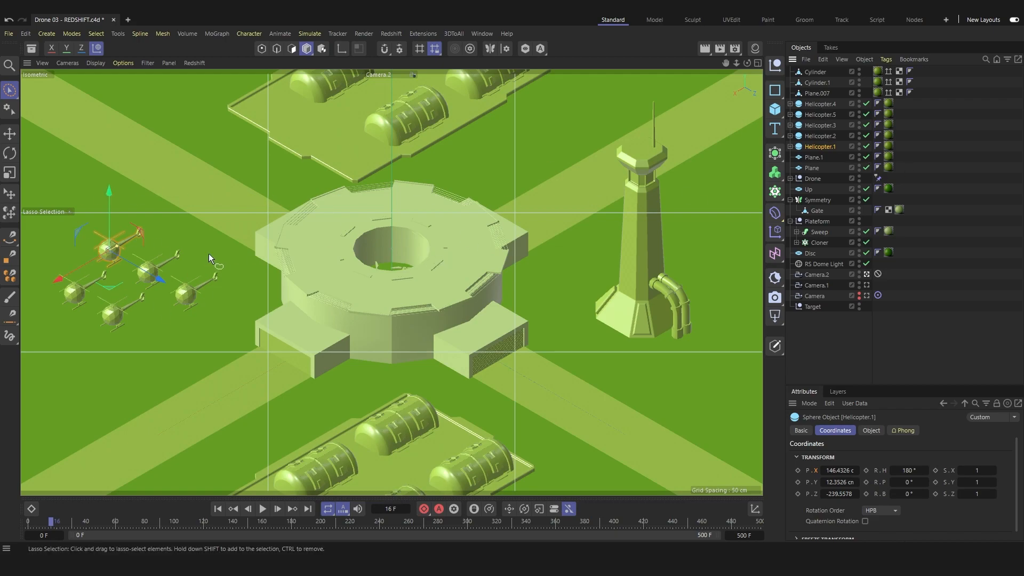
click(818, 93)
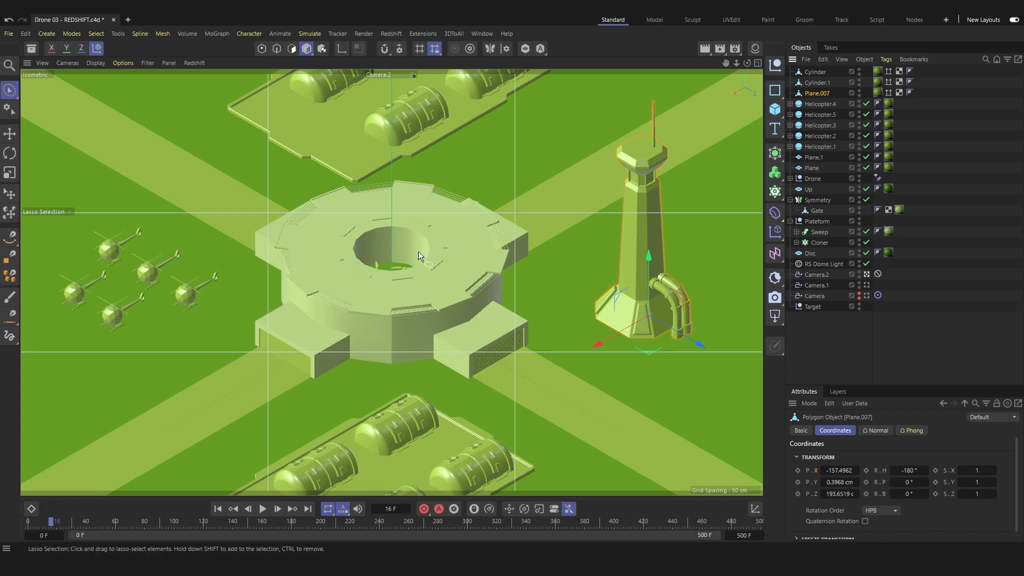
click(869, 314)
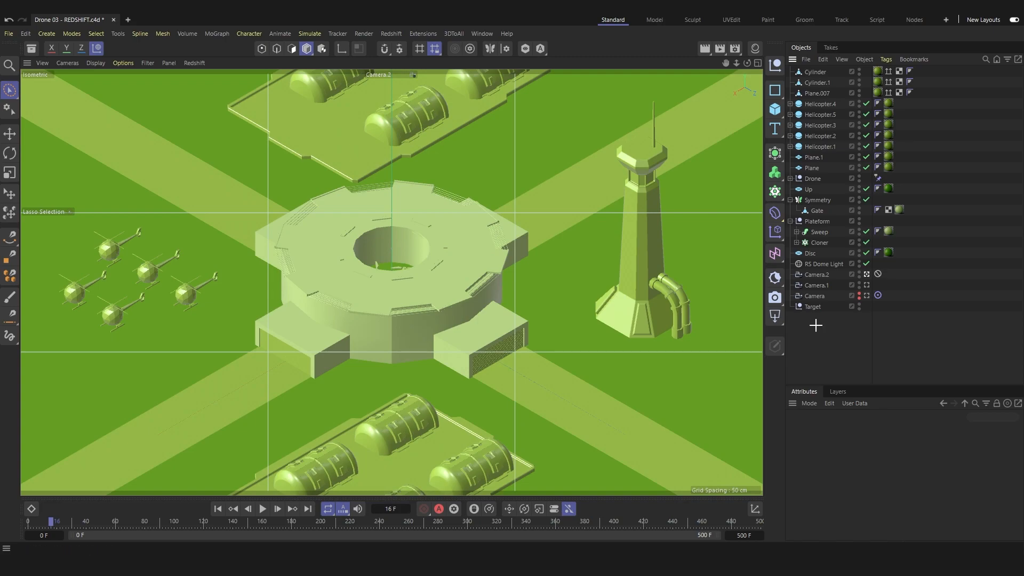
Step: Switch to the Brush Selection tool and select the Disc ground together with the Plane.1 runway to identify them
click(790, 221)
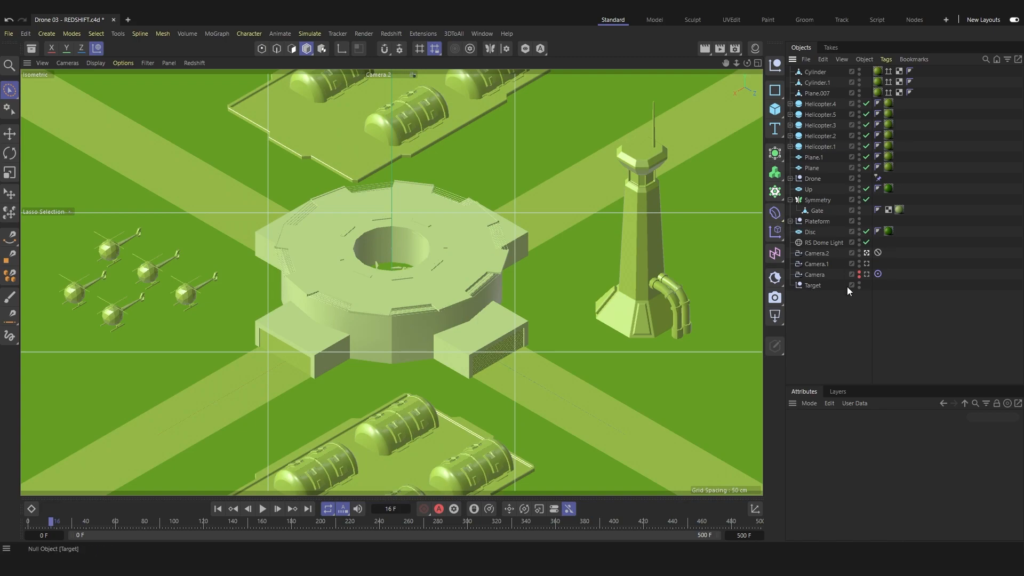
click(810, 233)
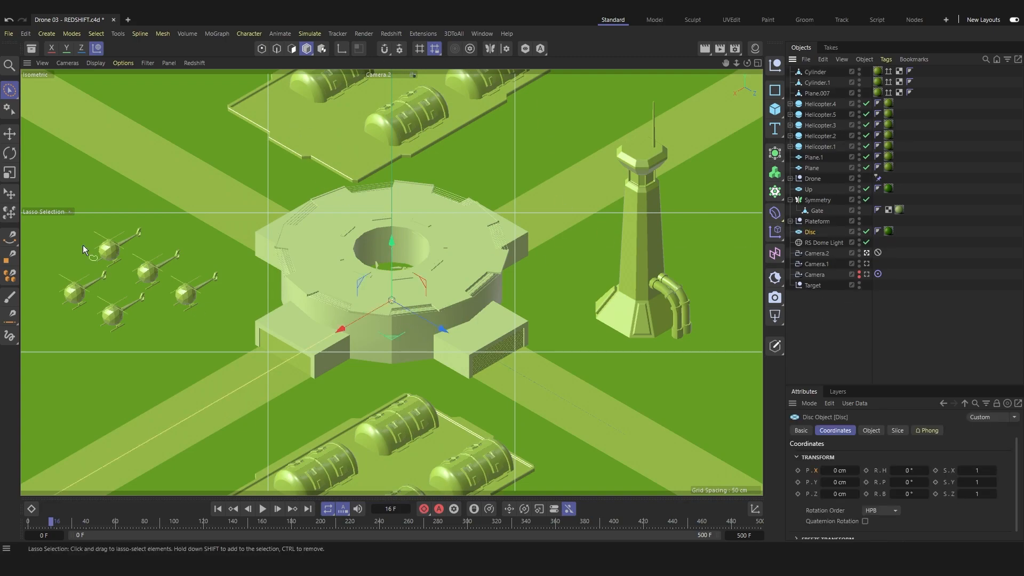
click(9, 91)
click(64, 108)
shift+click(540, 185)
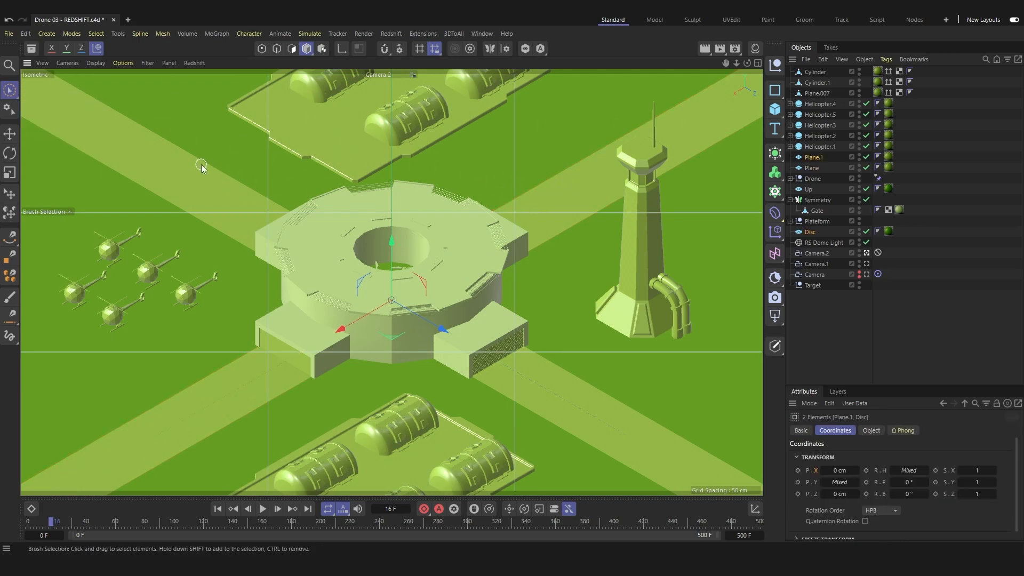
click(860, 296)
Step: Make the Plane and Plane.1 runways children of the Disc object
click(812, 169)
shift+click(813, 158)
drag(811, 168, 821, 232)
click(839, 338)
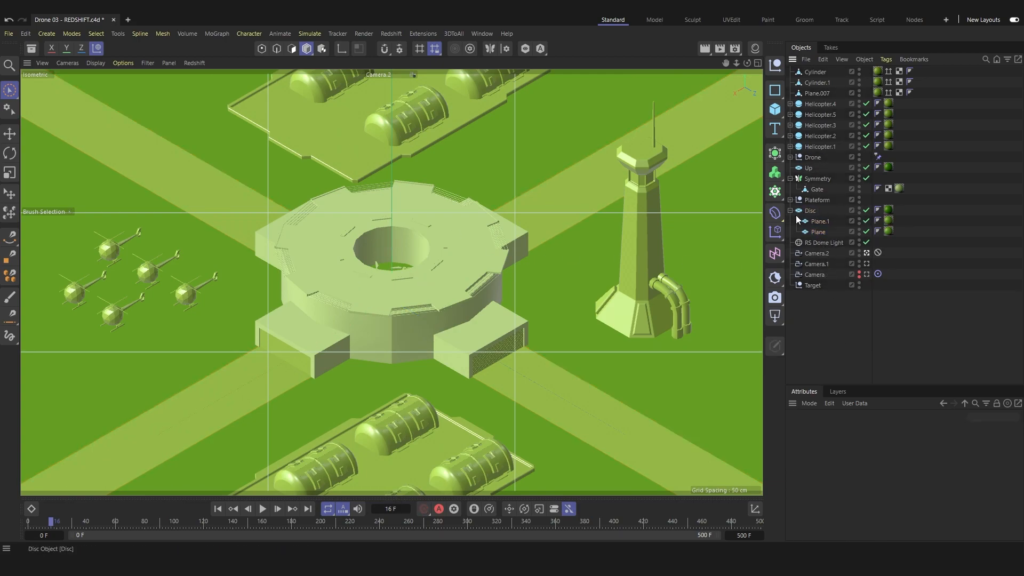
Step: Check the Plateform and Symmetry groups, and slide the Gate along X until the platform opening is nearly closed
click(813, 201)
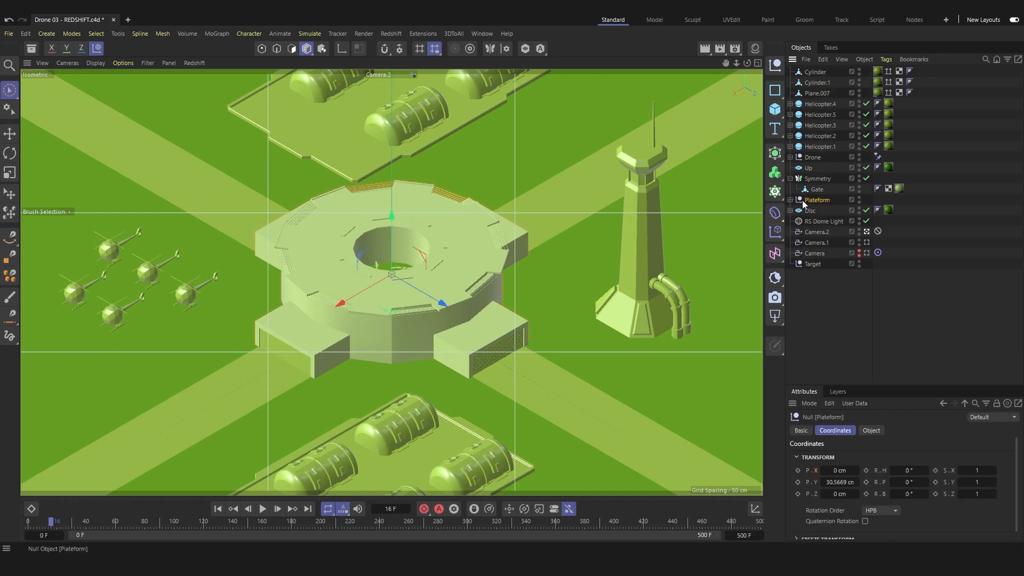
click(790, 178)
click(806, 178)
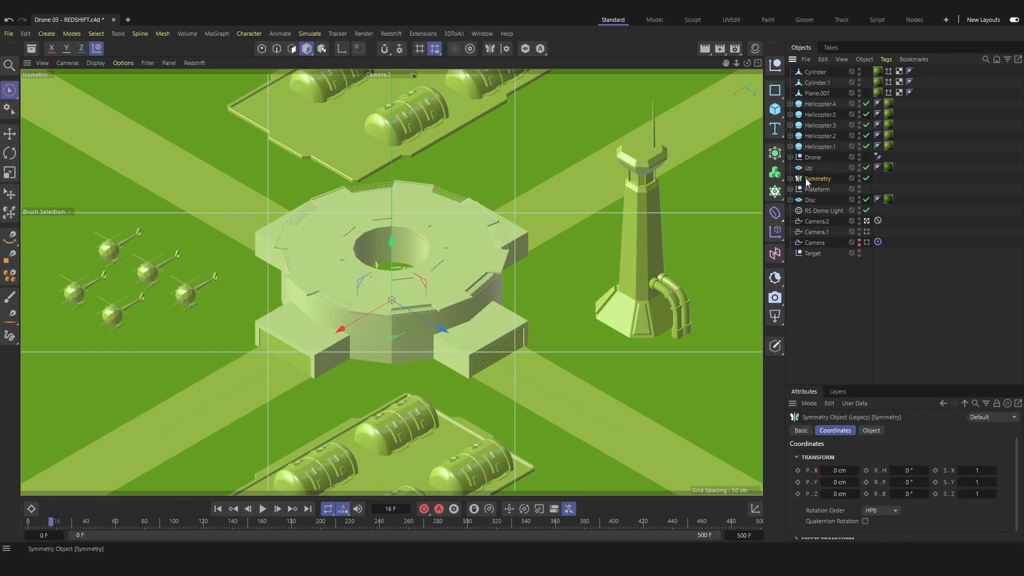
click(790, 178)
click(808, 189)
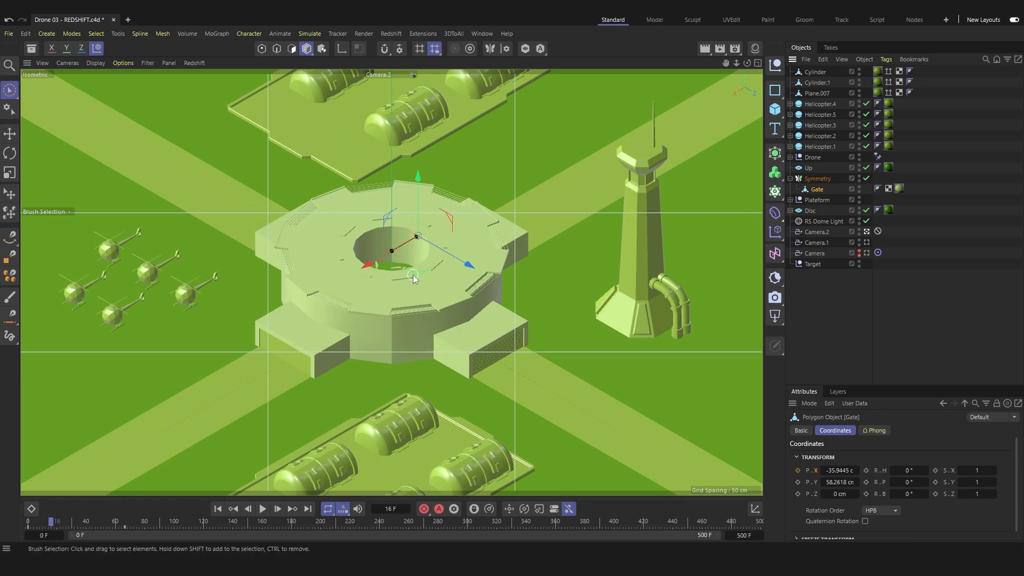
drag(369, 264, 363, 268)
click(853, 292)
Step: Collapse Symmetry and move Drone, Up and Symmetry together to the start of the object hierarchy
click(806, 169)
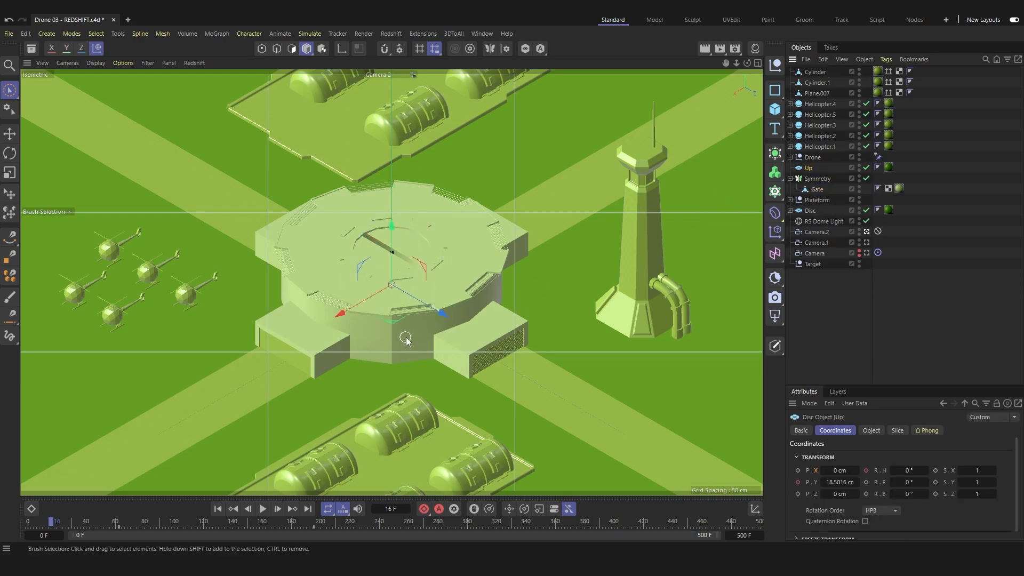
click(791, 179)
ctrl+click(811, 179)
ctrl+click(810, 158)
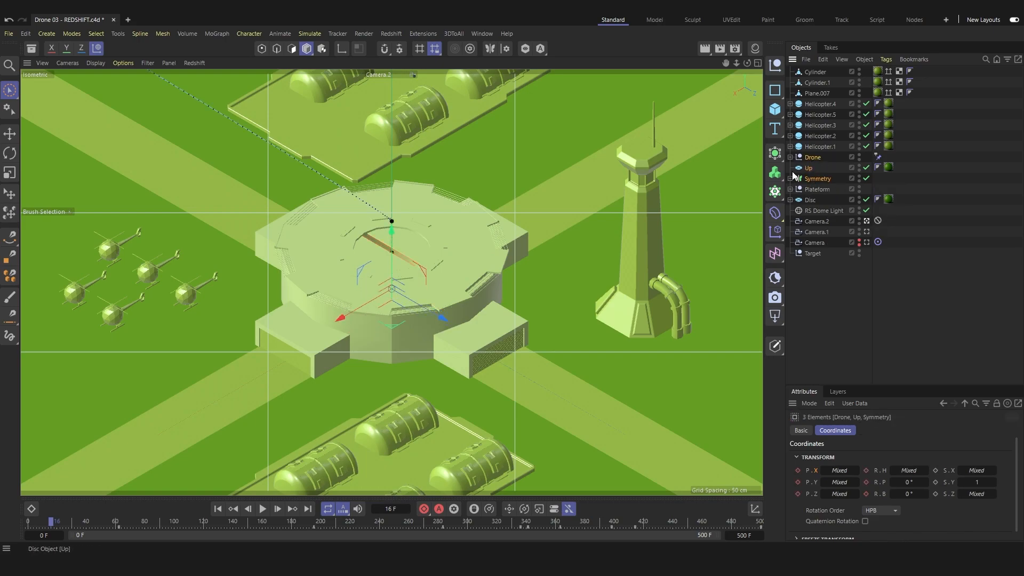
drag(824, 73, 824, 68)
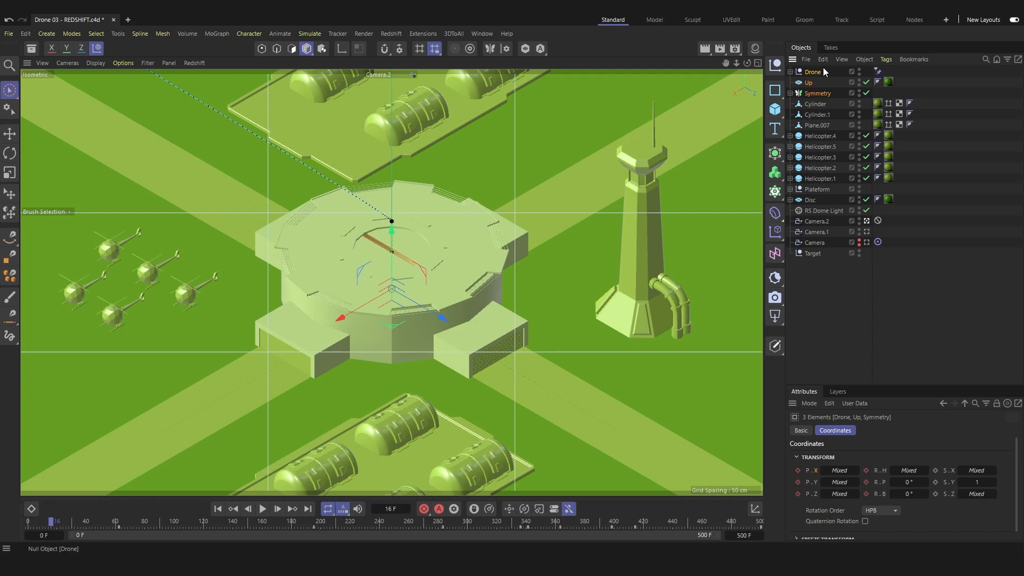
click(848, 250)
click(823, 305)
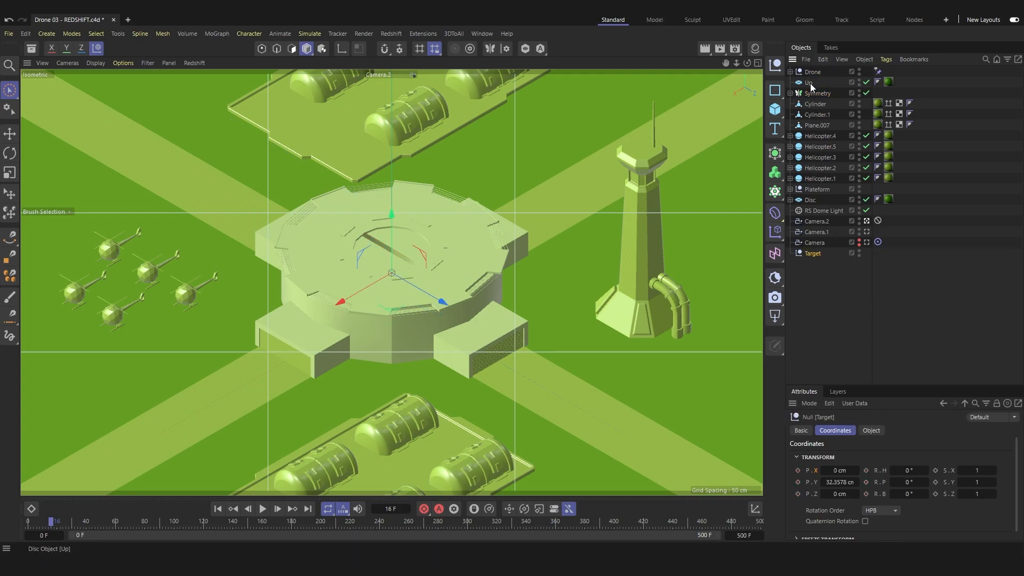
Step: Place Cylinder and Cylinder.1 between Plateform and Disc, and the Plane.007 tower directly above Plateform in the object hierarchy
click(816, 104)
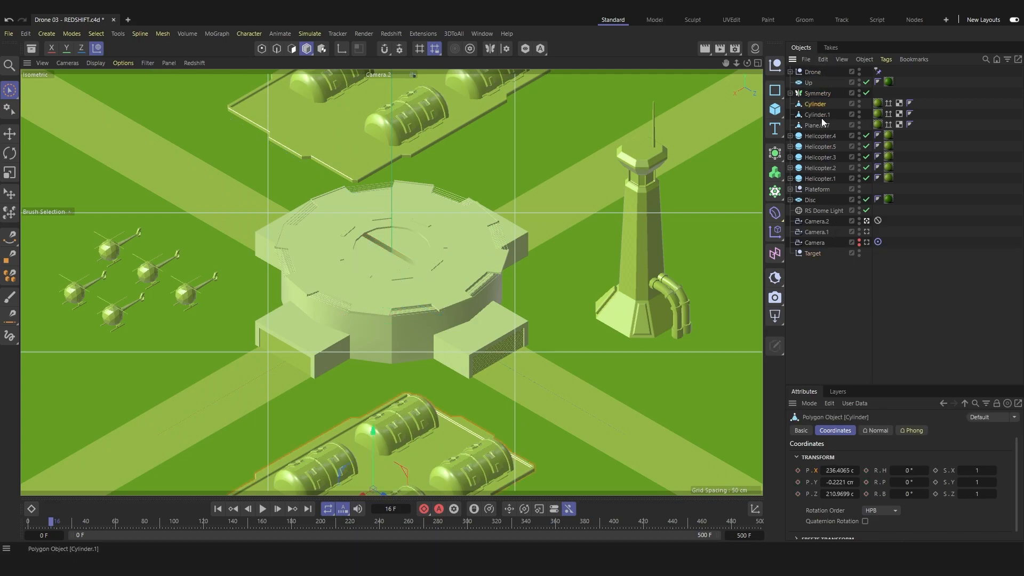
ctrl+click(818, 115)
drag(820, 116, 821, 194)
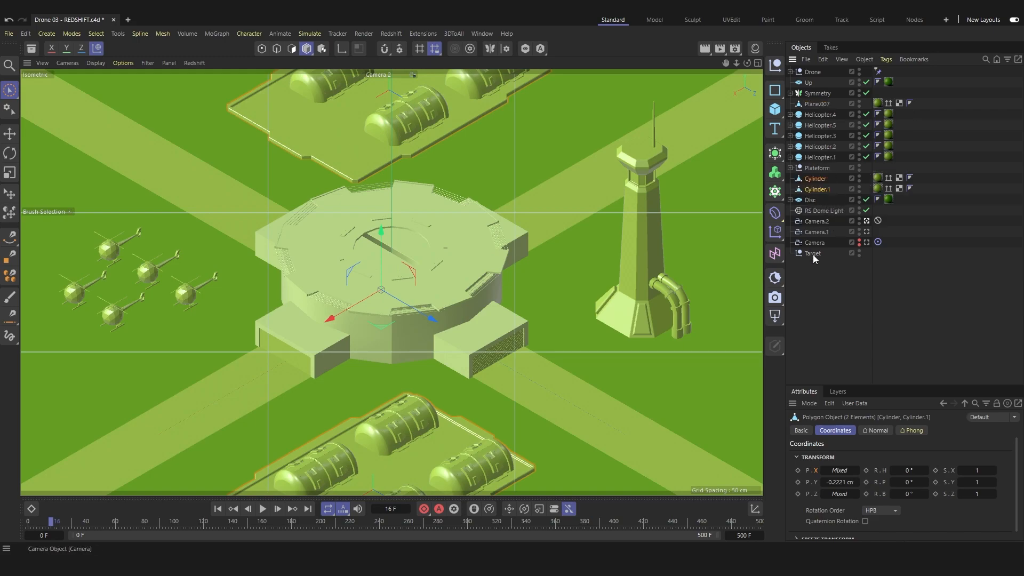
click(816, 277)
click(643, 199)
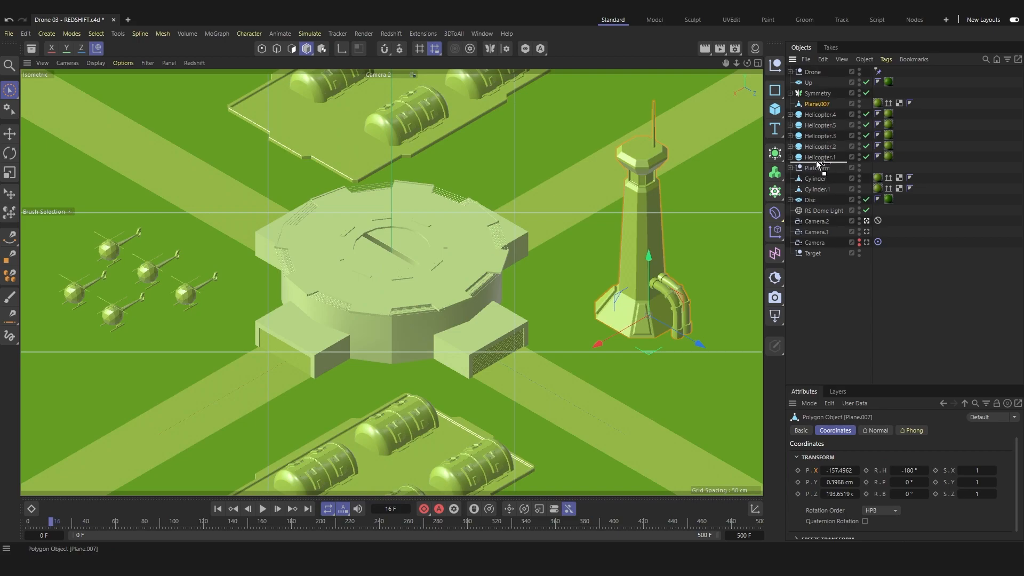
drag(817, 164, 819, 164)
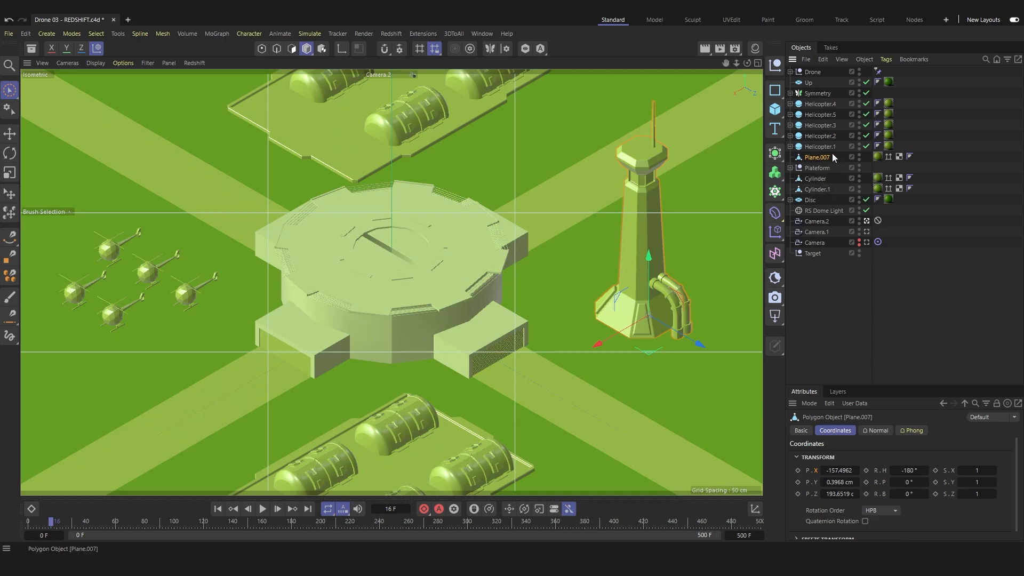
Step: Group the five helicopter objects under a null named Helicopter and check the group's contents
click(811, 149)
shift+click(817, 104)
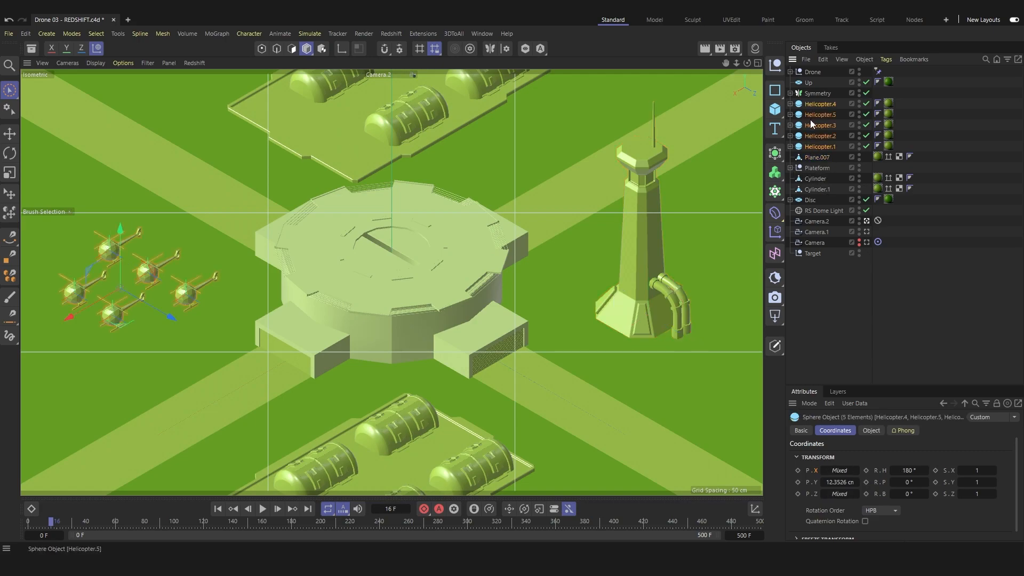
key(alt+g)
double_click(815, 106)
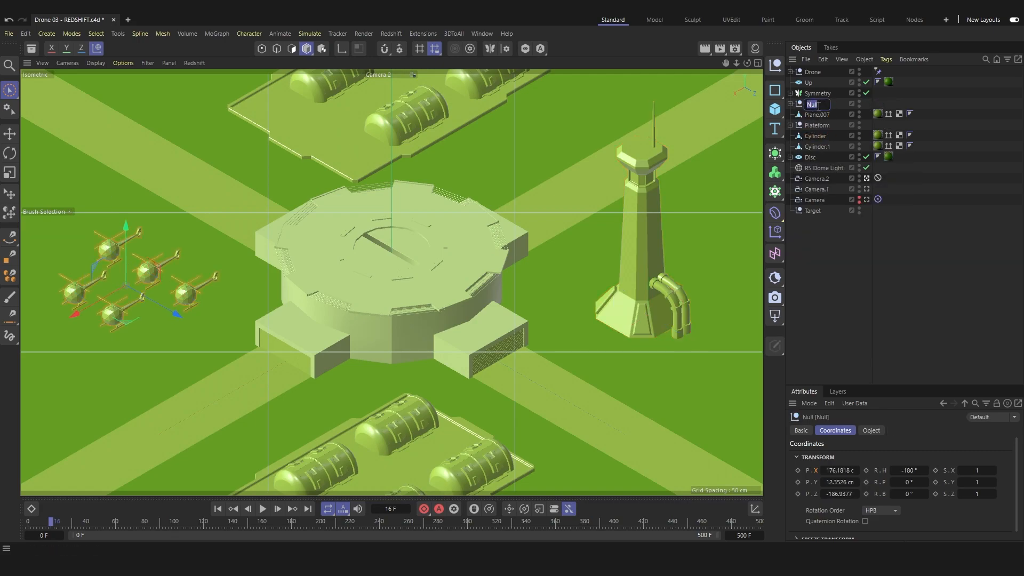
text(Helicopter)
key(Return)
click(899, 213)
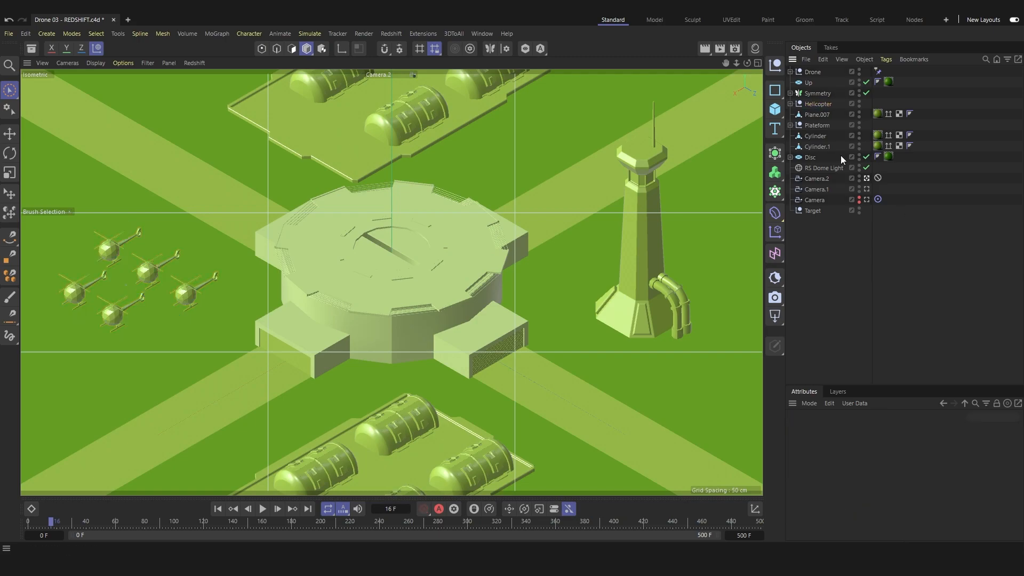
click(790, 104)
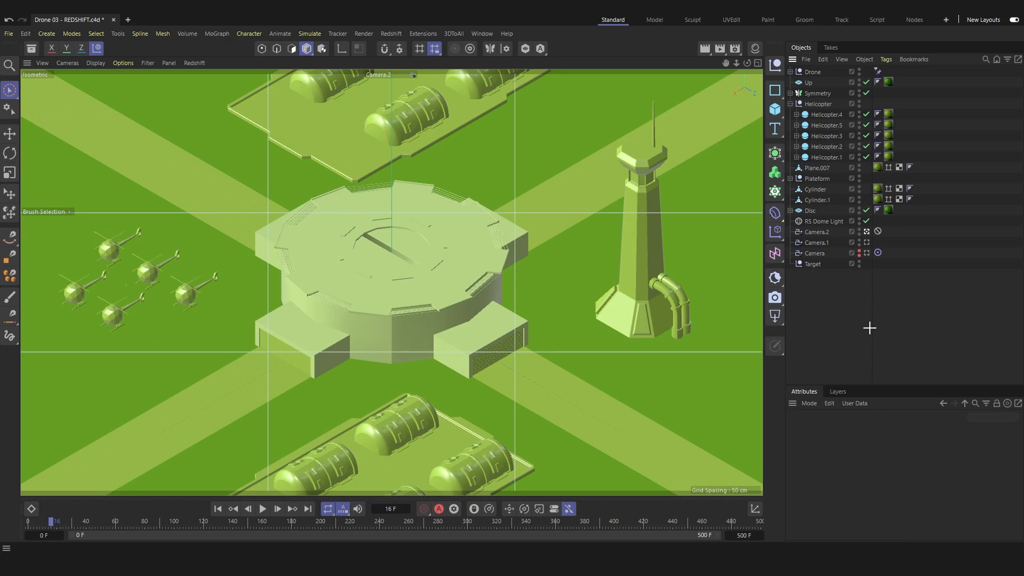
click(789, 105)
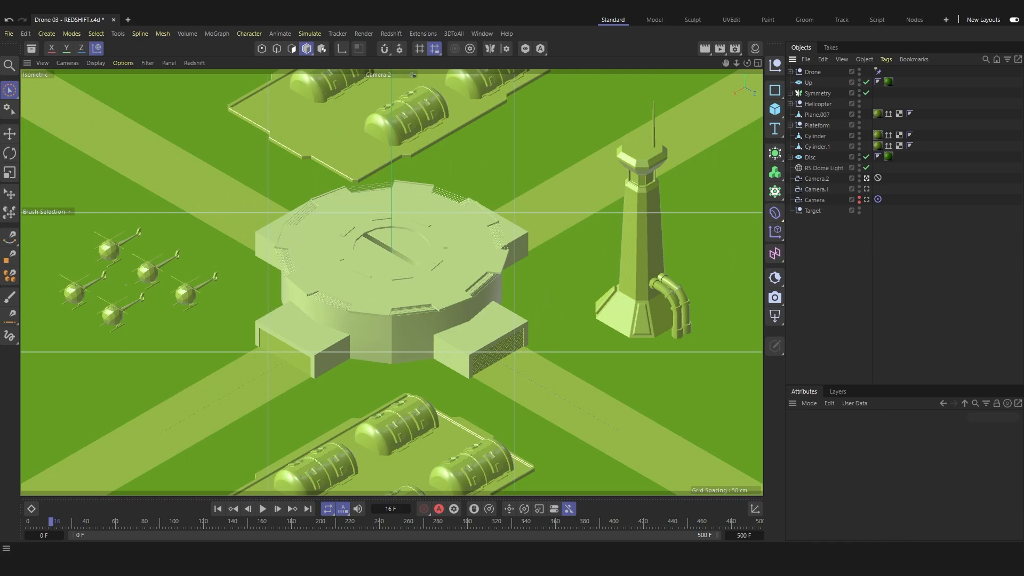
Step: Return to frame 0 and delete all existing keyframes in the Dope Sheet, closing the timeline when done
drag(44, 531, 2, 529)
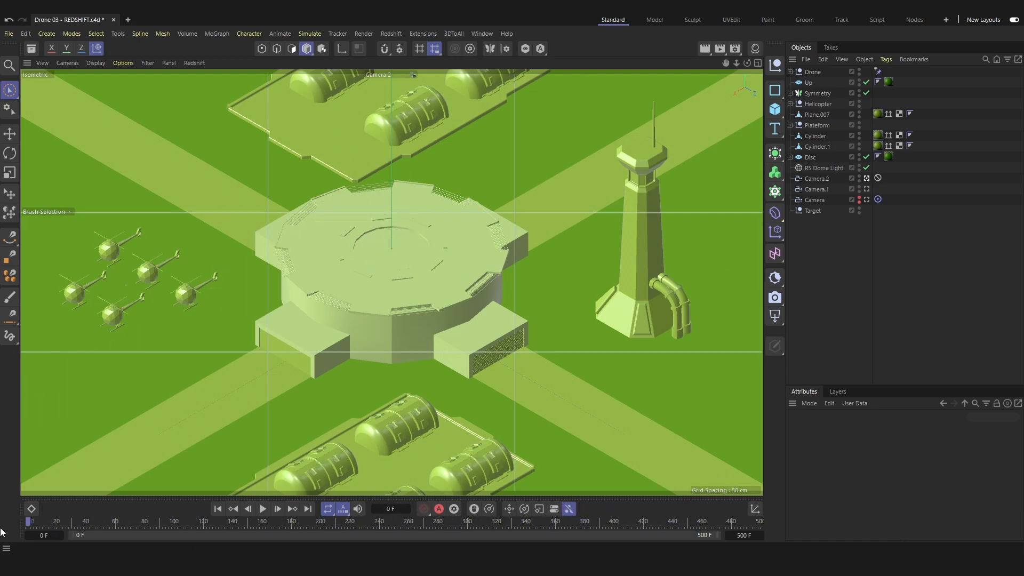
click(32, 508)
alt+right_drag(403, 419, 544, 417)
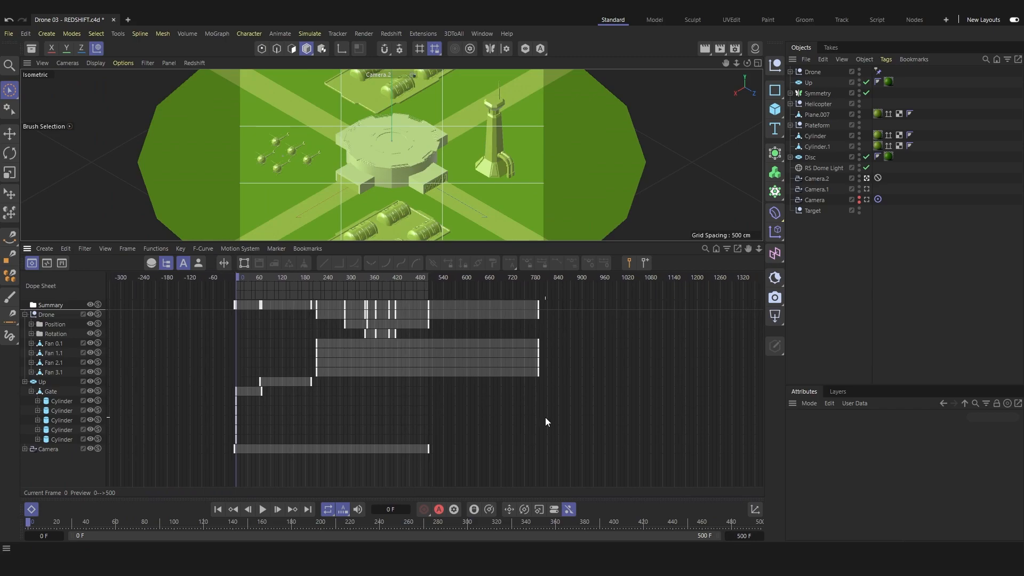
alt+middle_drag(544, 417, 527, 415)
alt+right_drag(527, 415, 543, 406)
alt+middle_drag(544, 407, 517, 408)
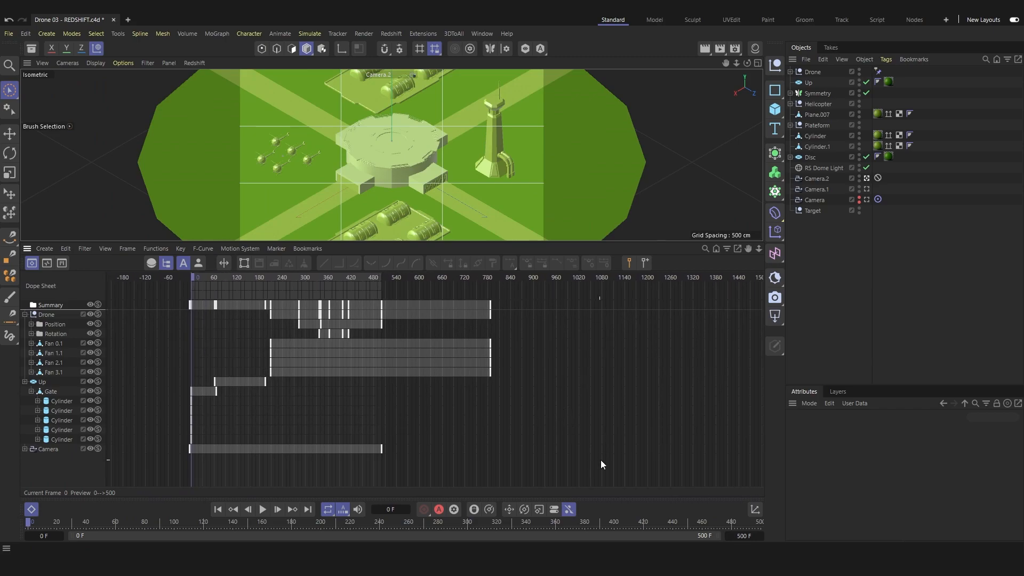
drag(566, 472, 146, 291)
key(Delete)
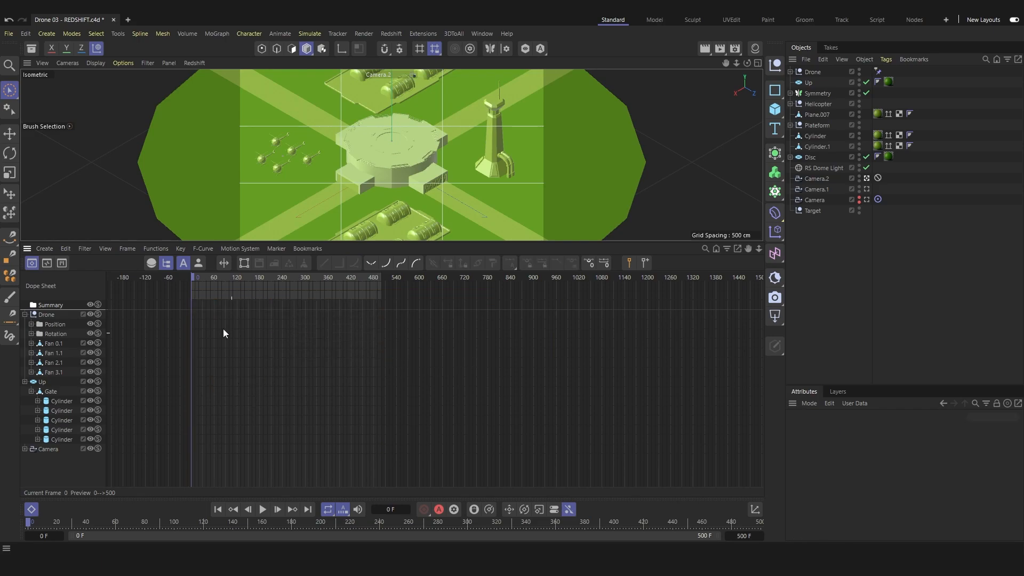
click(30, 508)
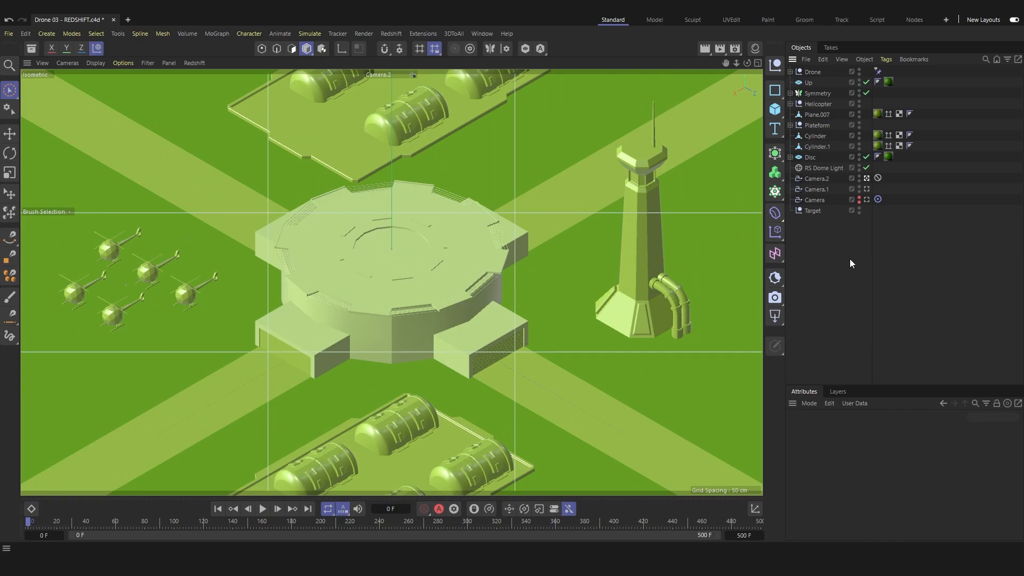
Step: Expand Symmetry and try sliding the Gate along X to about -36 cm to open the platform, and check the Disc
click(790, 93)
click(817, 103)
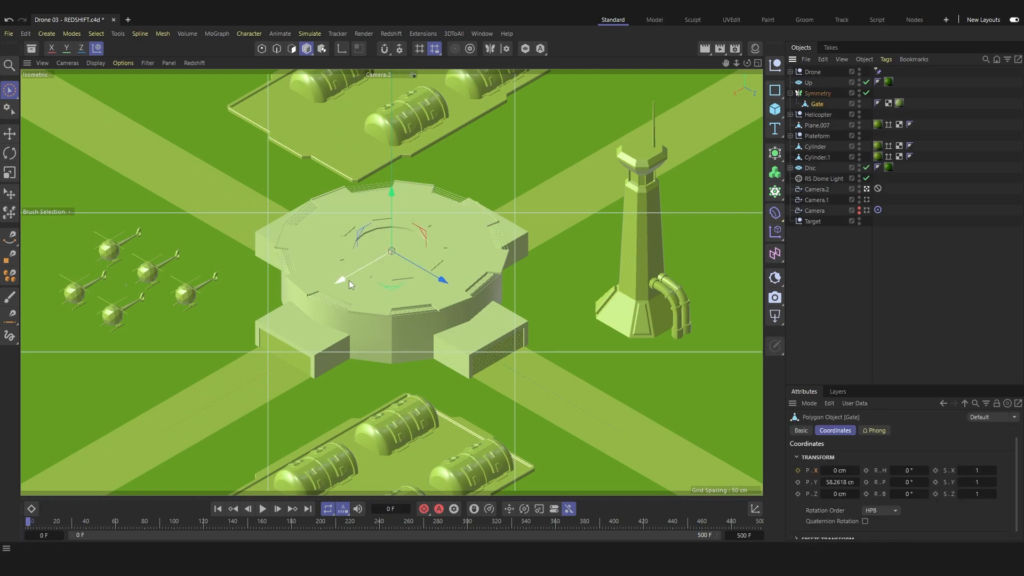
drag(347, 274, 368, 266)
key(ctrl+z)
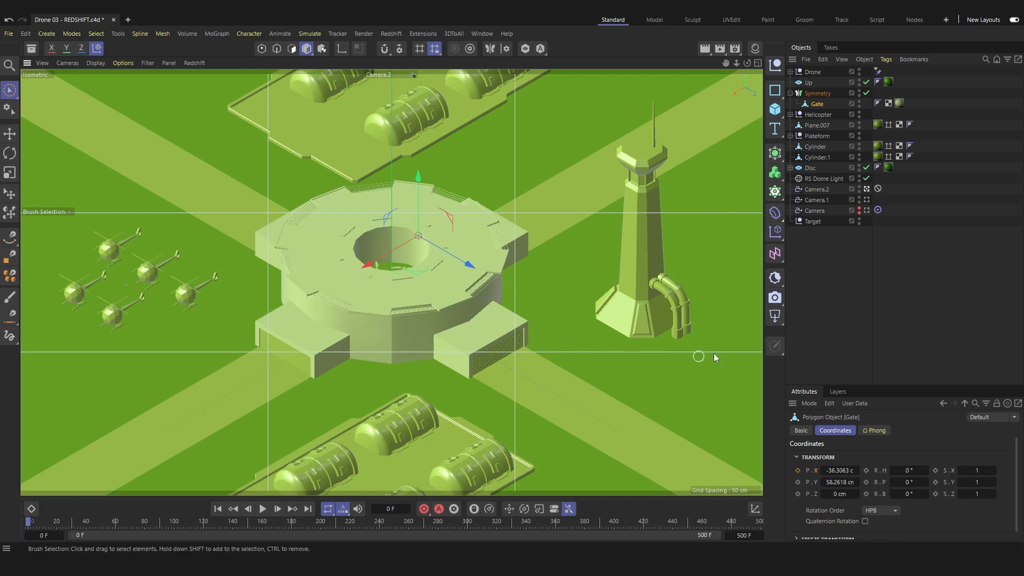
click(839, 227)
click(808, 168)
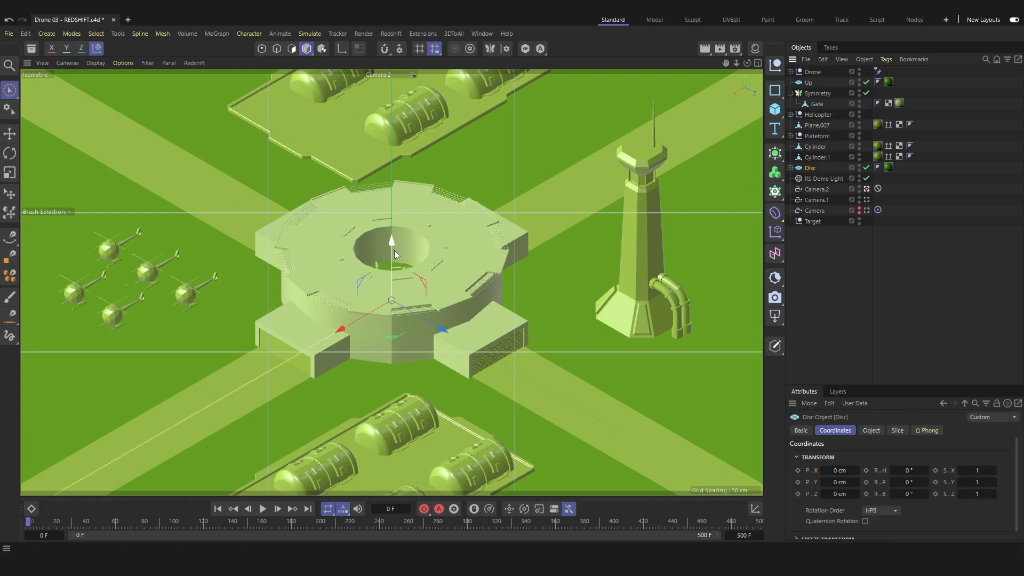
scroll(394, 243, down, 3)
scroll(415, 238, up, 3)
click(838, 258)
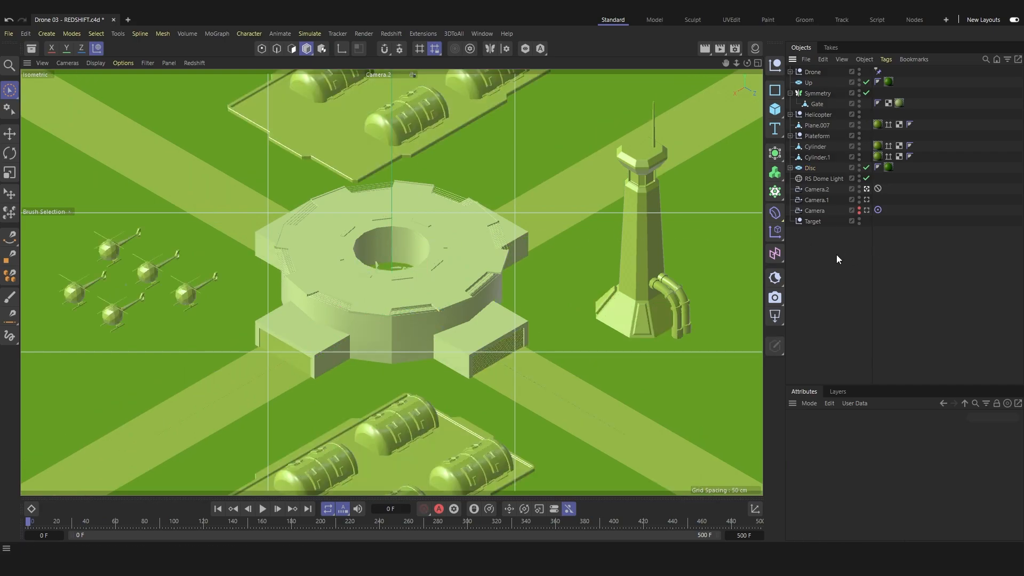
Step: Try raising the Up disc along Y, and undo the test moves of the disc and the Gate
click(812, 83)
drag(394, 243, 392, 222)
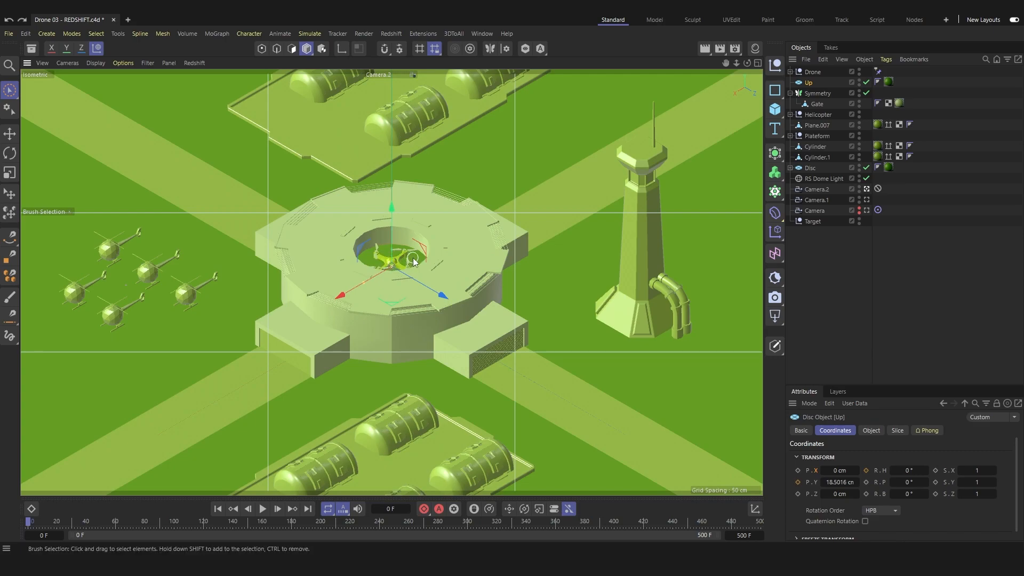
key(ctrl+z)
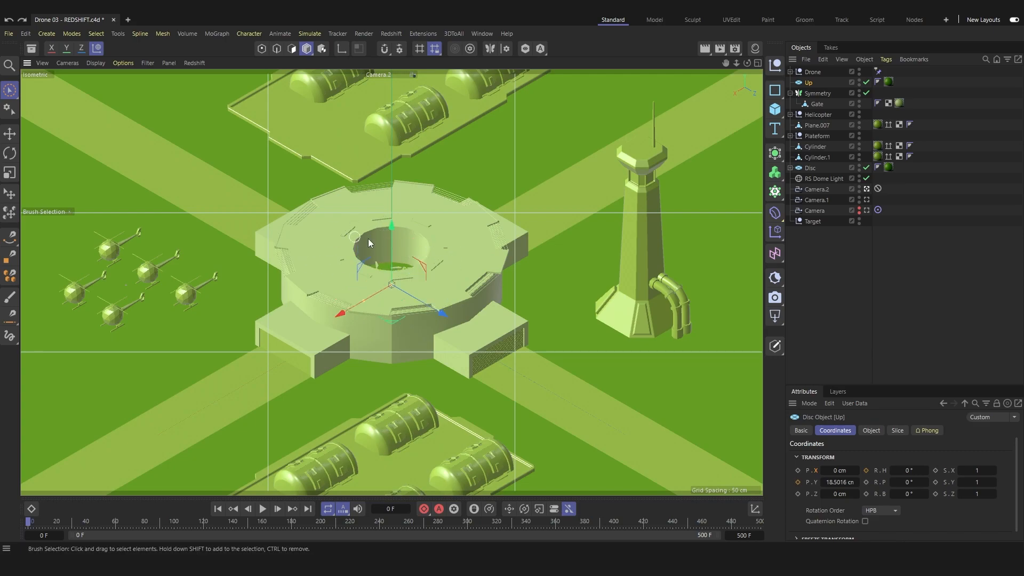
click(830, 249)
key(ctrl+z)
key(ctrl+z)
key(ctrl+z)
key(ctrl+z)
key(ctrl+z)
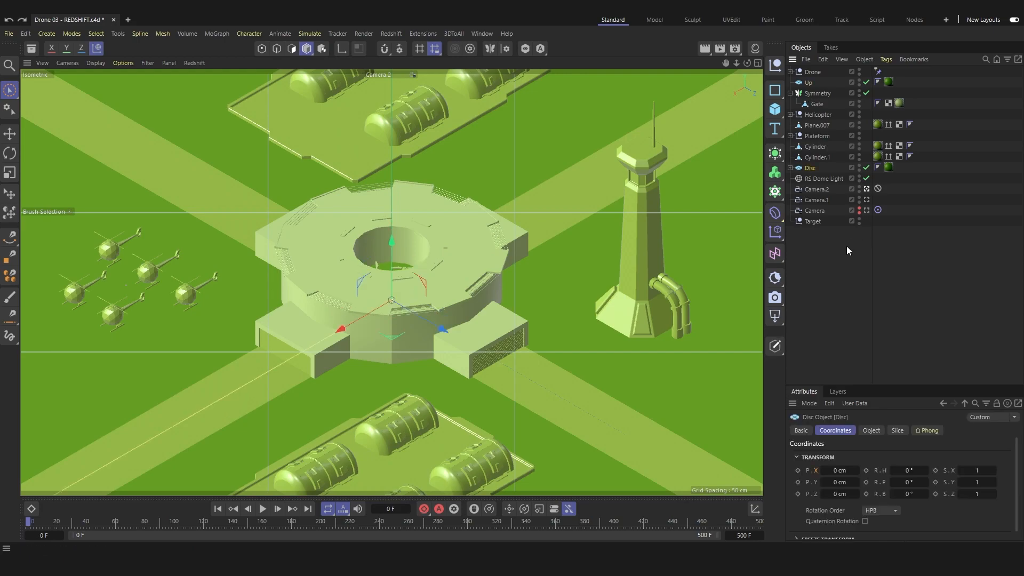
key(ctrl+y)
key(ctrl+y)
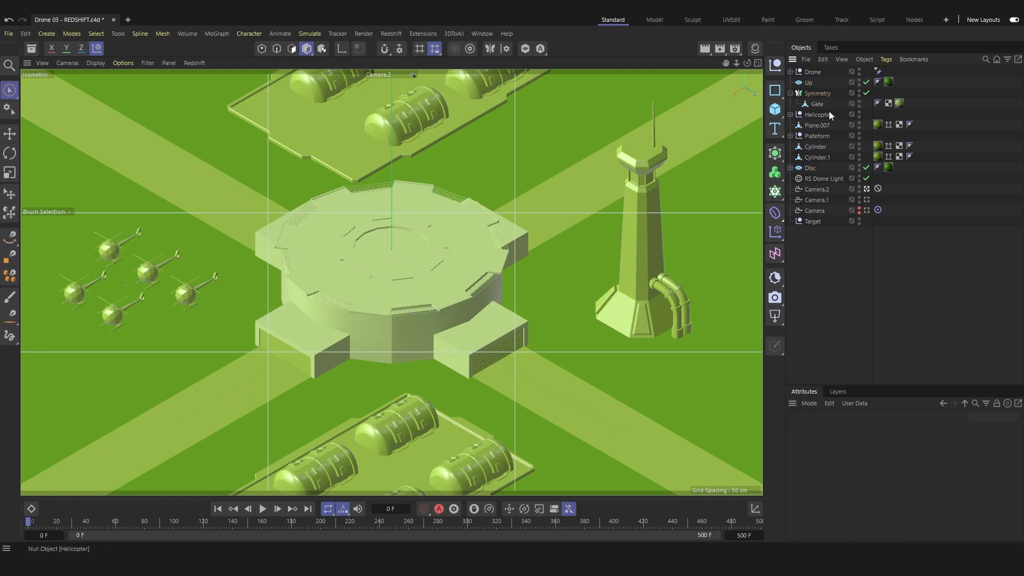
Step: Try sliding the Gate partly open along X once more and undo that move
click(818, 106)
mouse_move(347, 278)
mouse_down()
mouse_move(353, 274)
mouse_move(341, 270)
mouse_move(355, 268)
mouse_up()
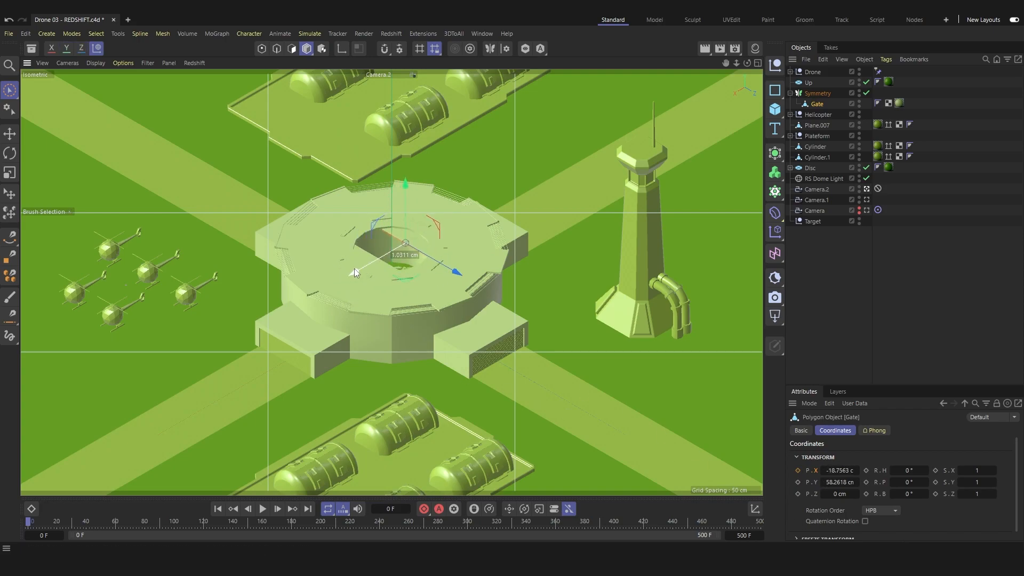
key(ctrl+z)
key(ctrl+z)
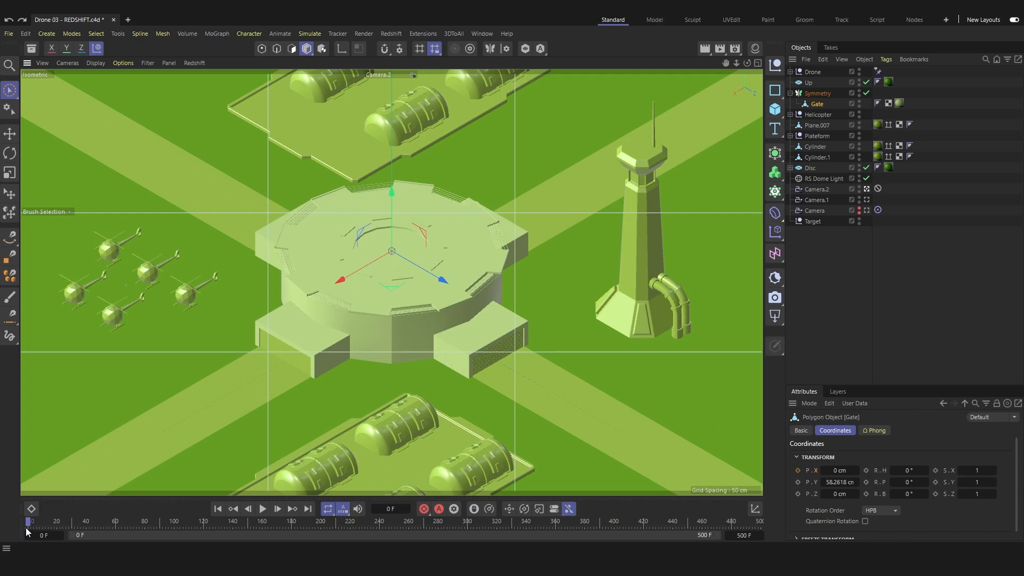
Step: Keyframe the Gate's X position at 0 cm on frame 0 and at about -31.6 cm on frame 30
click(798, 471)
drag(41, 523, 71, 525)
drag(346, 283, 368, 266)
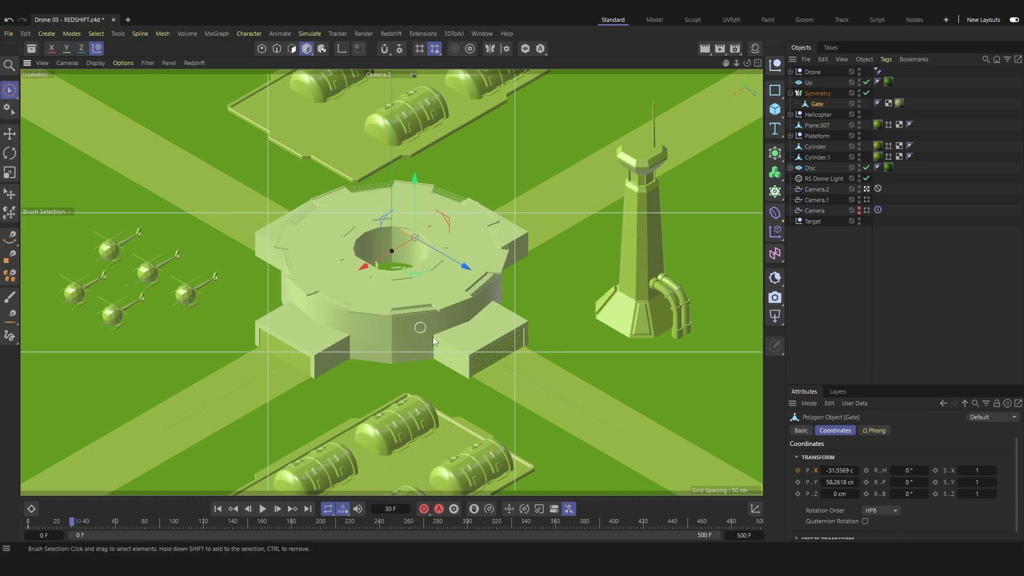
click(798, 472)
drag(855, 385, 855, 318)
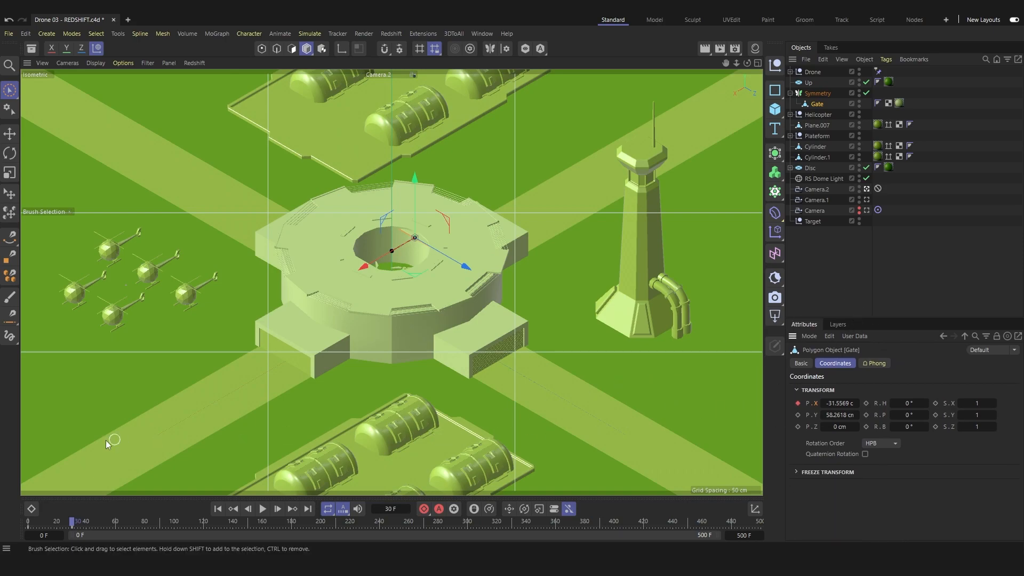
Step: Open the Dope Sheet and examine the Gate's keyframes from frame 0 to 30 up close
click(31, 509)
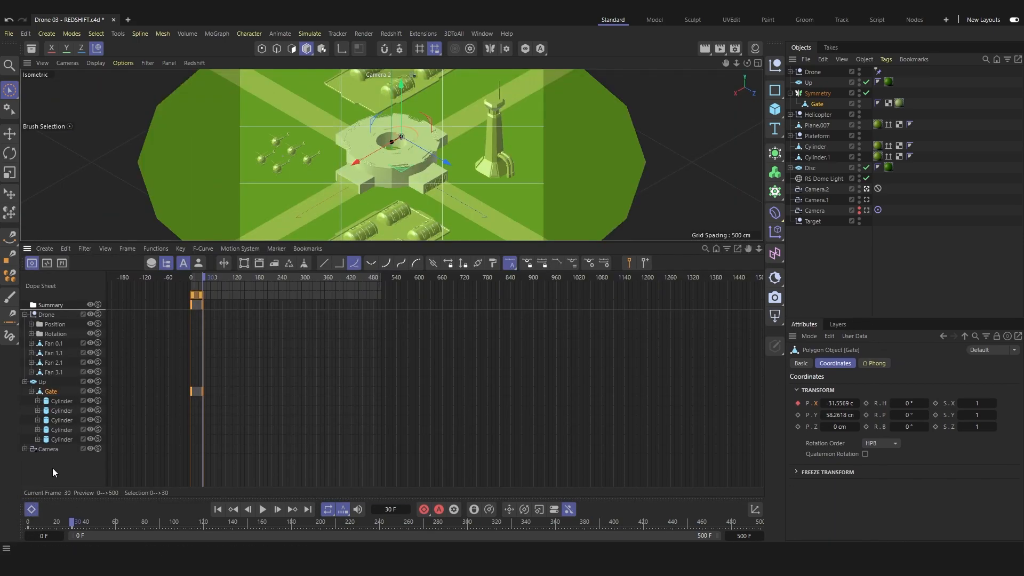
scroll(208, 412, up, 2)
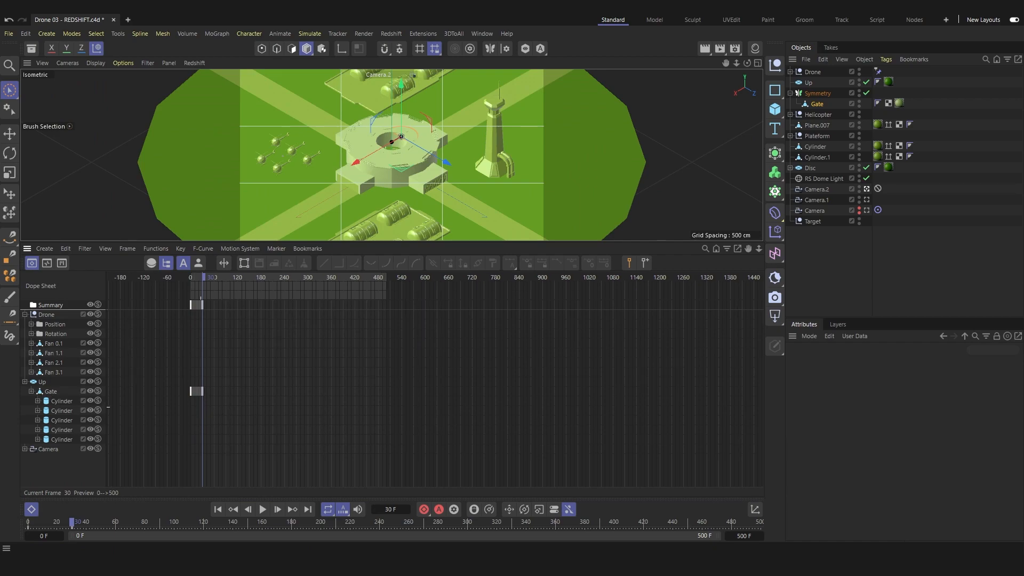
middle_drag(208, 411, 275, 413)
scroll(260, 418, up, 3)
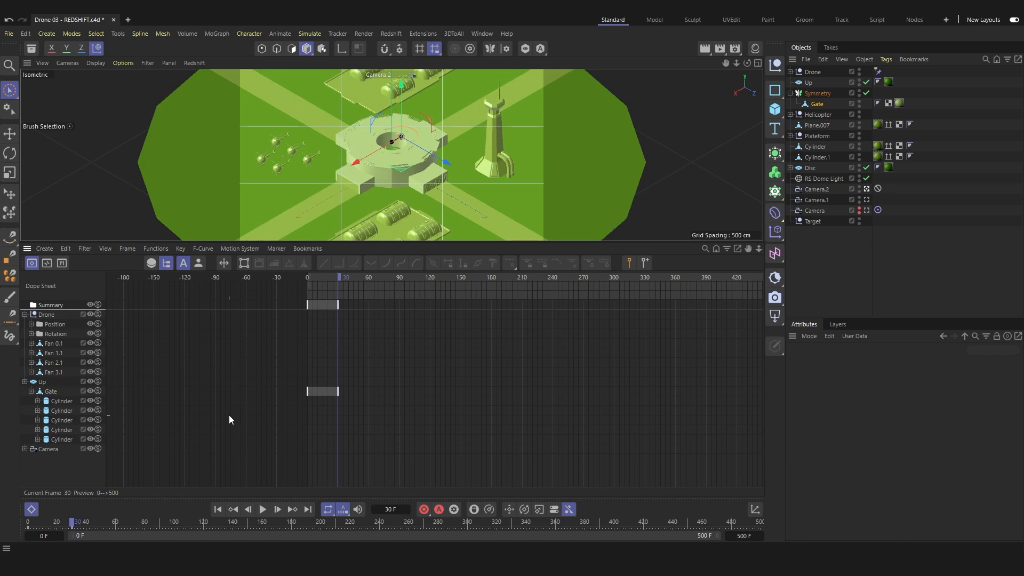
alt+right_drag(229, 415, 330, 414)
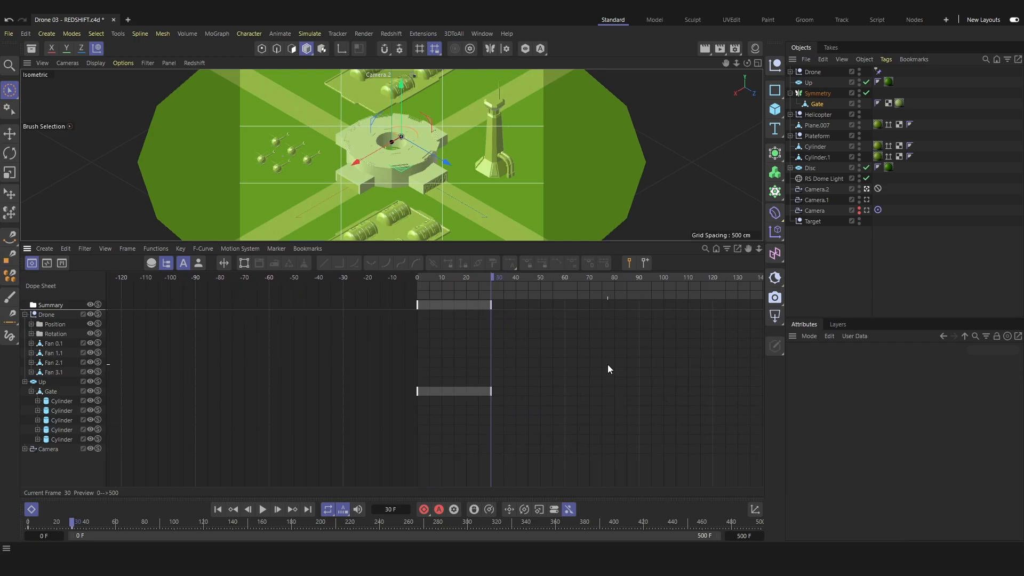
alt+middle_drag(679, 387, 411, 386)
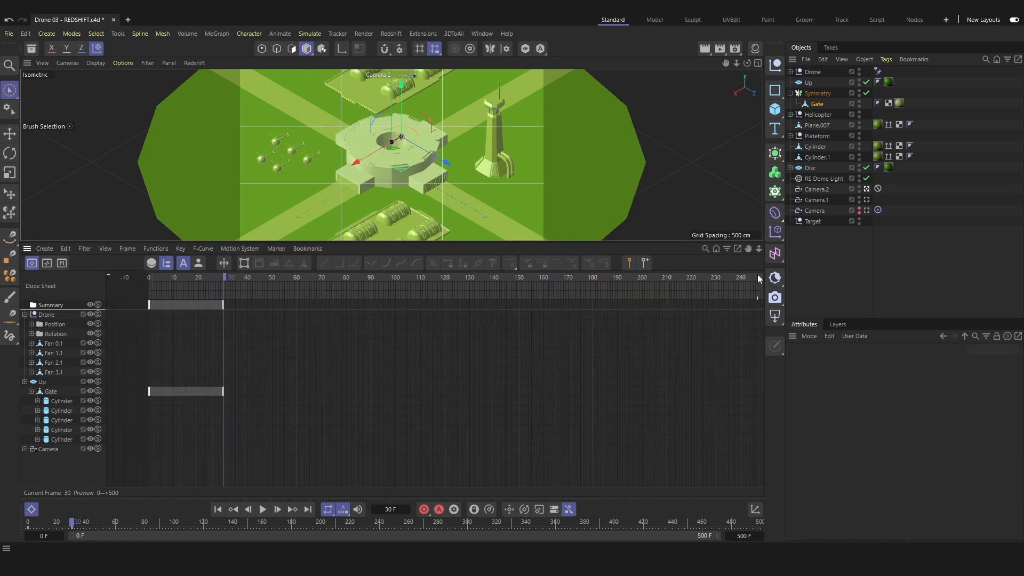
drag(749, 262, 774, 250)
alt+middle_drag(252, 366, 369, 366)
scroll(392, 363, up, 1)
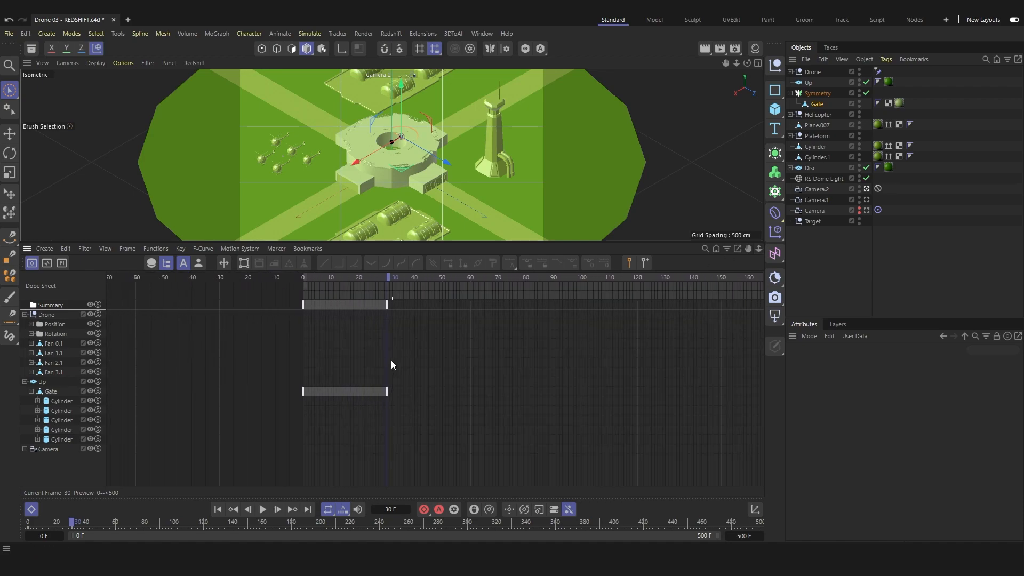
Step: Enlarge the viewport and play the gate opening animation from frame 0 several times, returning to frame 0
drag(119, 242, 121, 314)
key(shift+f)
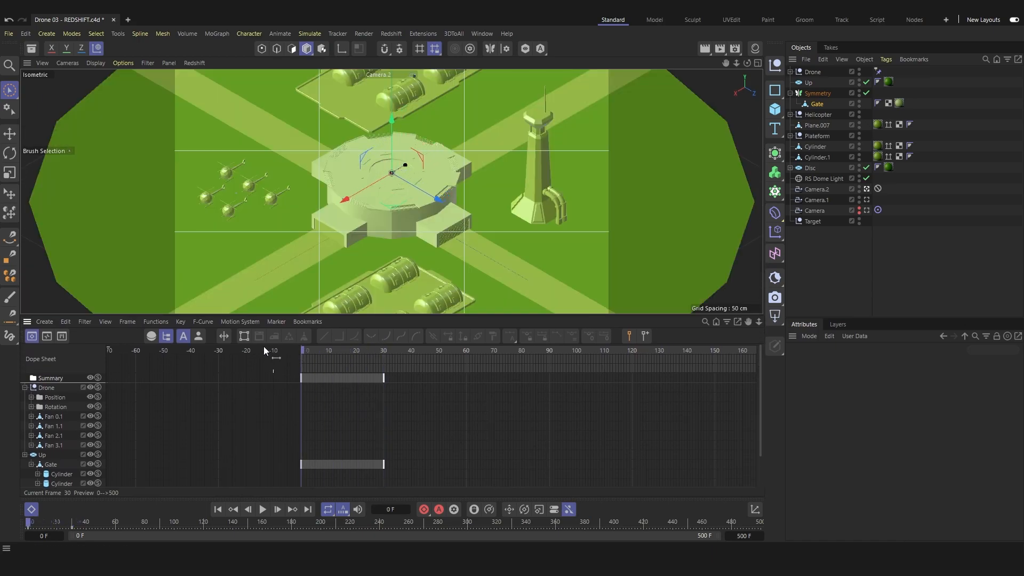
key(F8)
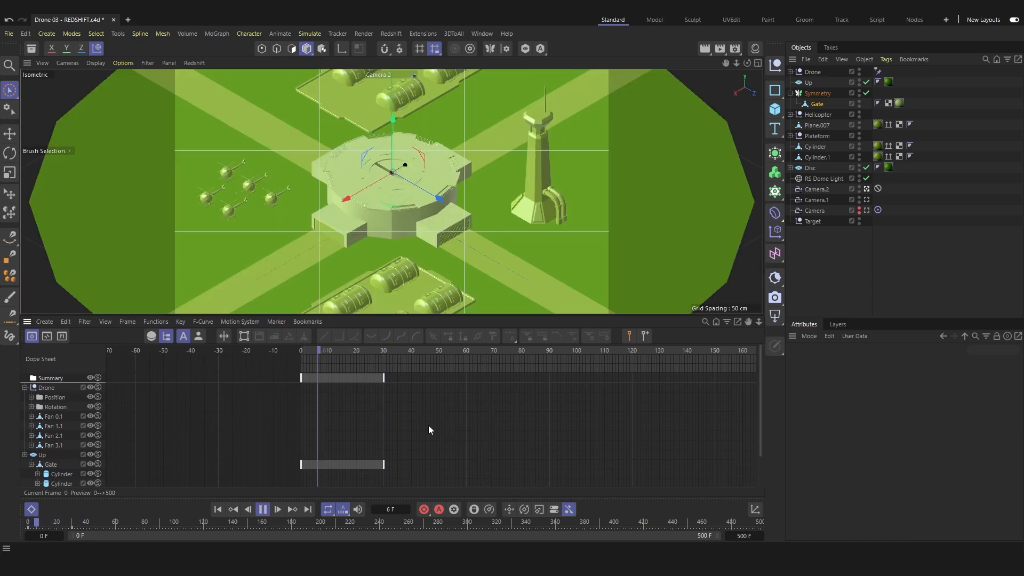
key(F8)
drag(402, 350, 300, 363)
key(F8)
key(F8)
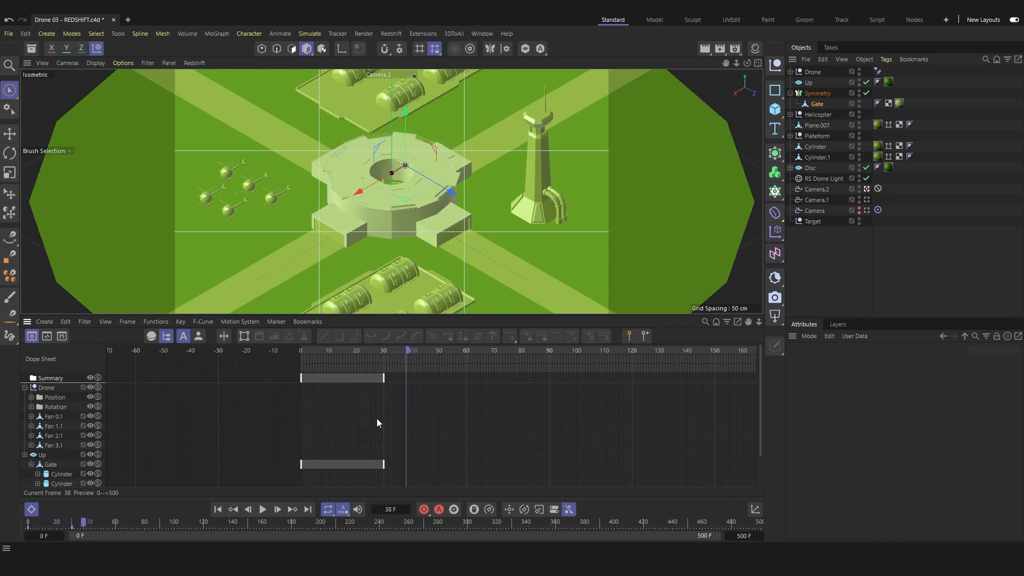
drag(385, 349, 267, 351)
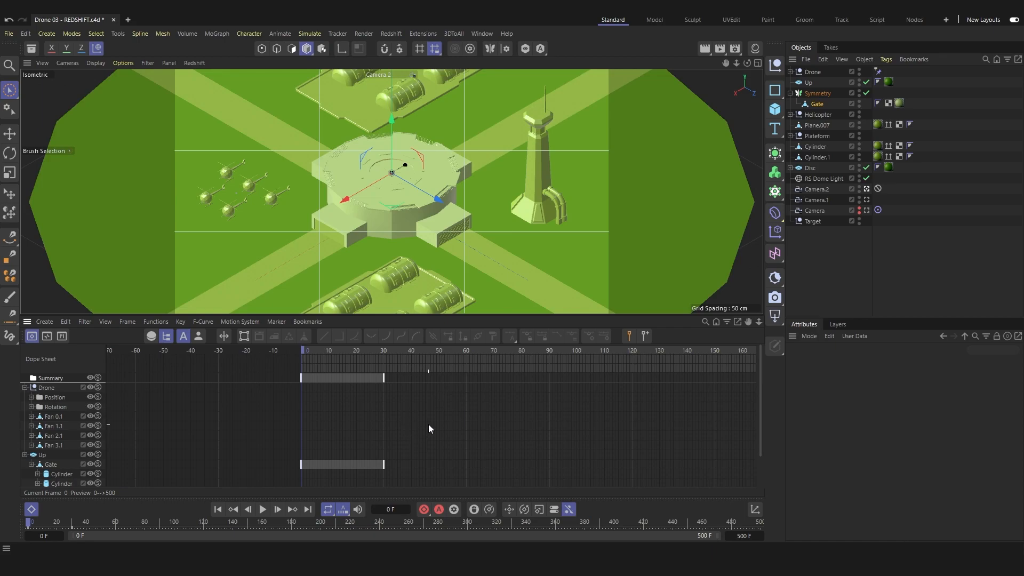
Step: Compare the timeline's Dope Sheet and F-Curve Mode, leaving it in F-Curve Mode
key(Tab)
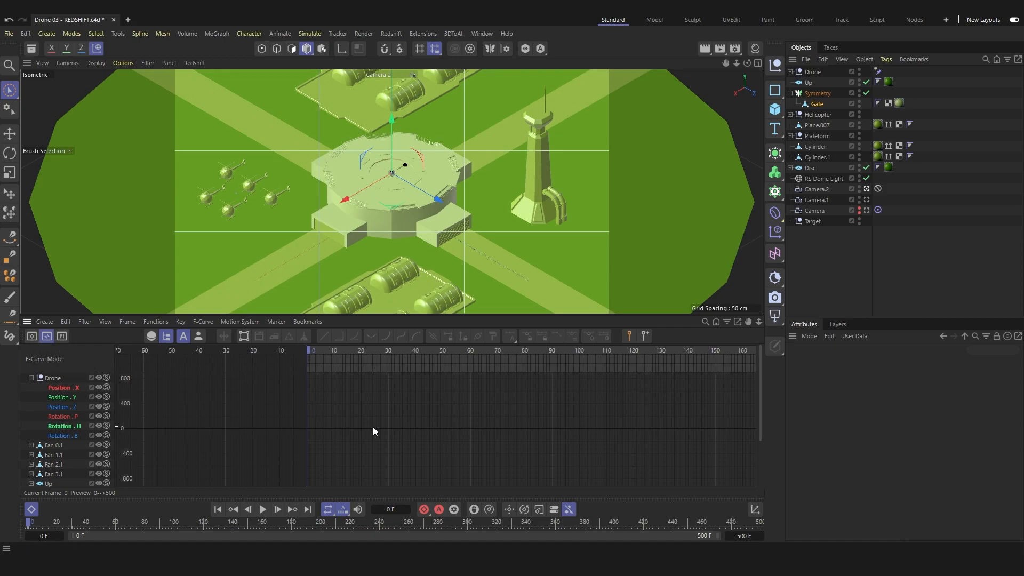
key(Tab)
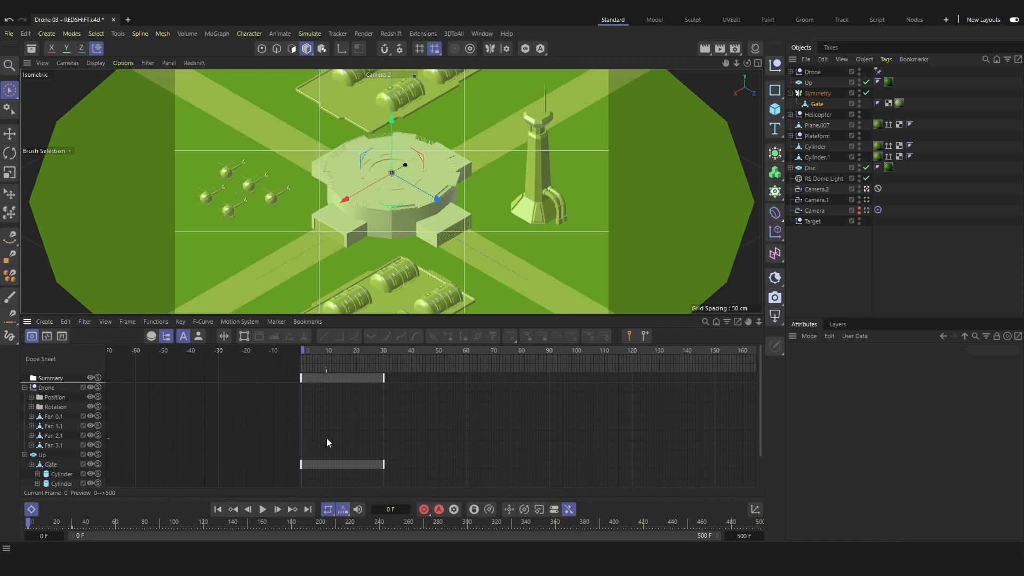
key(Tab)
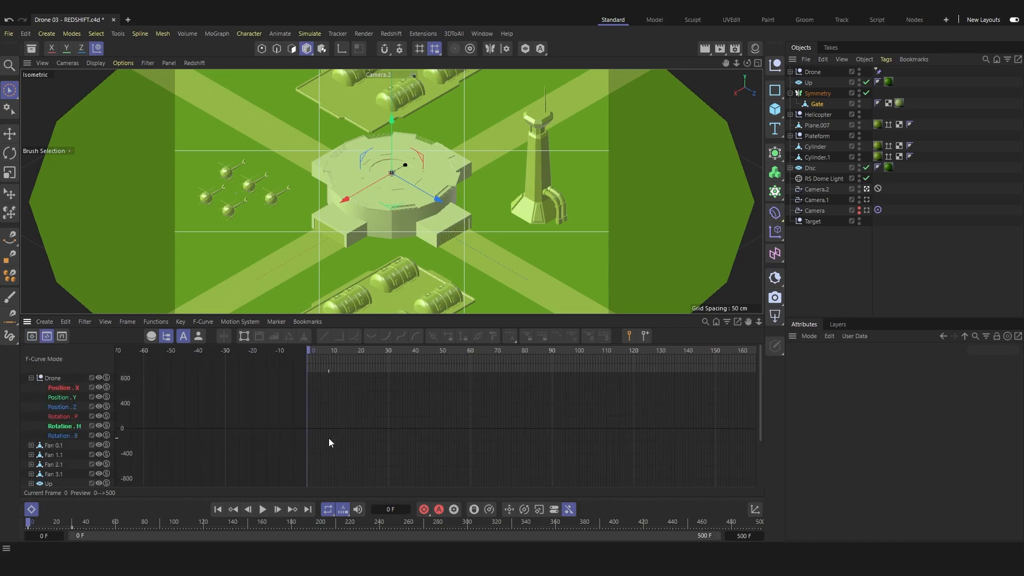
Step: Switch the timeline back and forth between Dope Sheet and F-Curve Mode, ending on the F-curves
key(Tab)
key(Tab)
key(Tab)
key(Tab)
key(Tab)
key(Tab)
key(Tab)
click(45, 335)
click(30, 336)
click(45, 337)
click(31, 338)
click(41, 338)
click(37, 337)
click(42, 337)
click(32, 336)
click(44, 335)
alt+right_drag(380, 410, 404, 416)
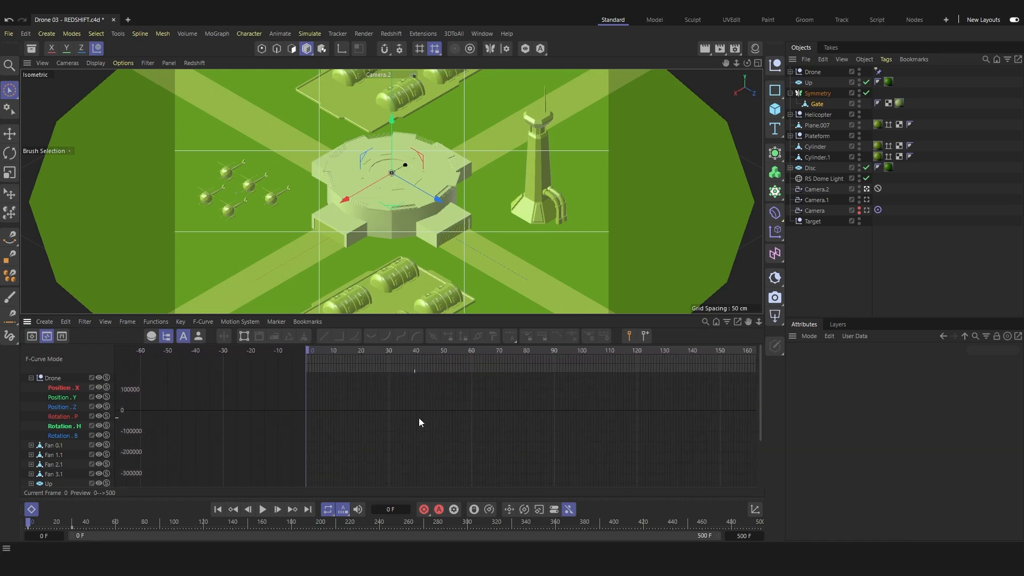
Step: Collapse the Drone's tracks, enlarge the timeline and display the Gate's F-curve
click(31, 378)
drag(166, 316, 171, 261)
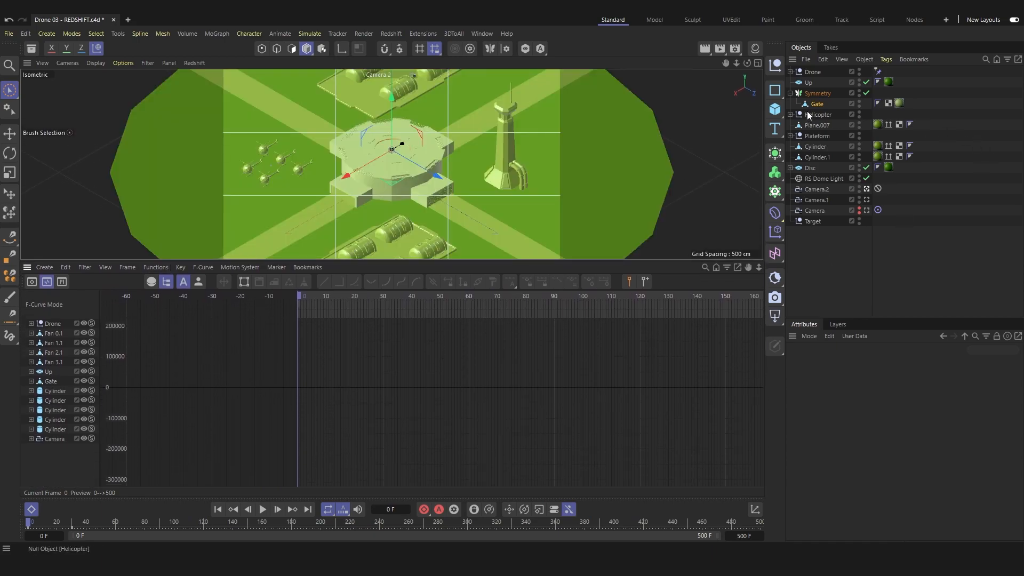
click(47, 382)
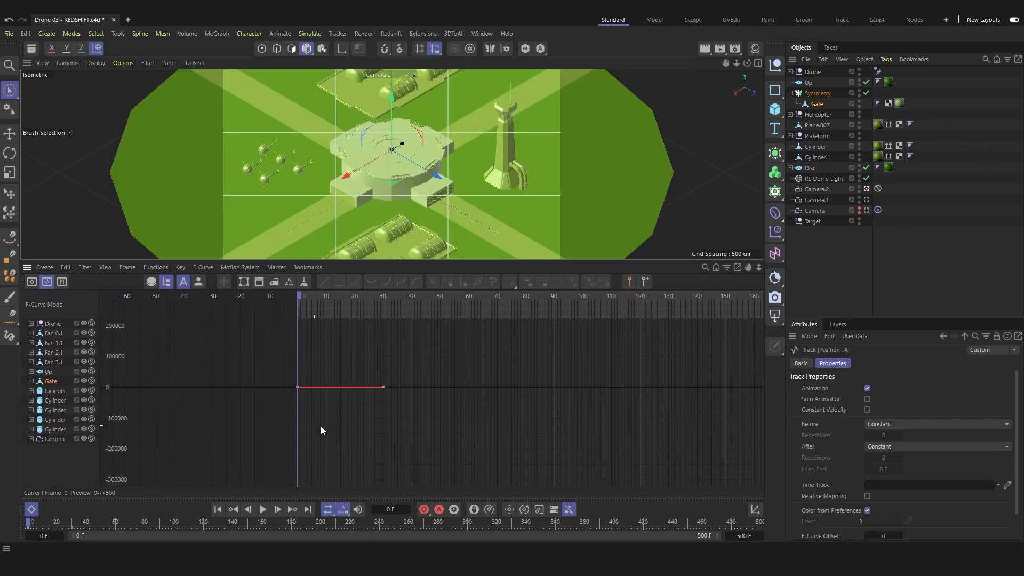
Step: Examine the Gate's Position X curve between frames 0 and 30 at different time and value scales
alt+right_drag(387, 382, 382, 382)
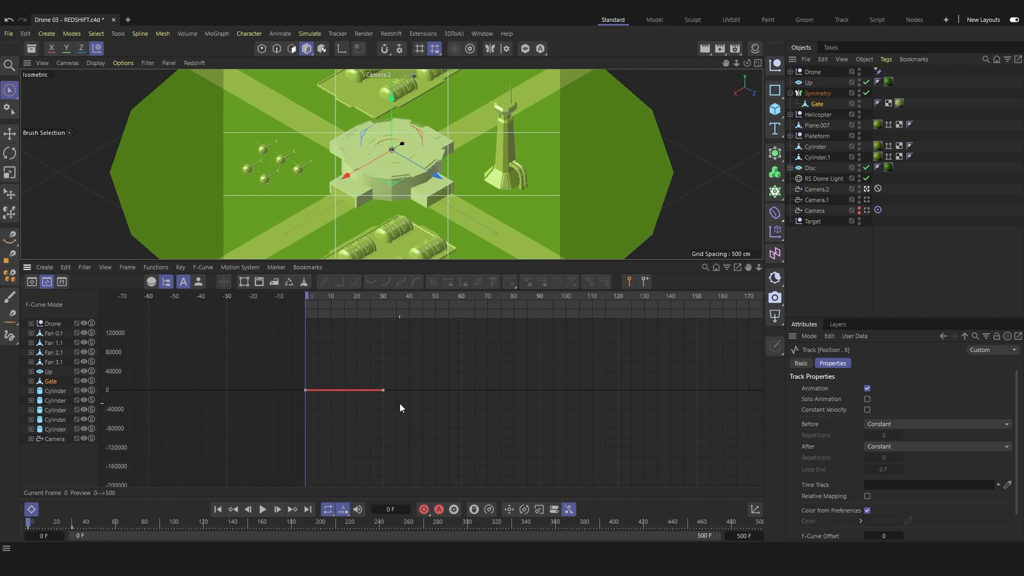
alt+right_drag(399, 403, 386, 414)
alt+middle_drag(357, 398, 379, 483)
alt+right_drag(347, 400, 343, 439)
key(h)
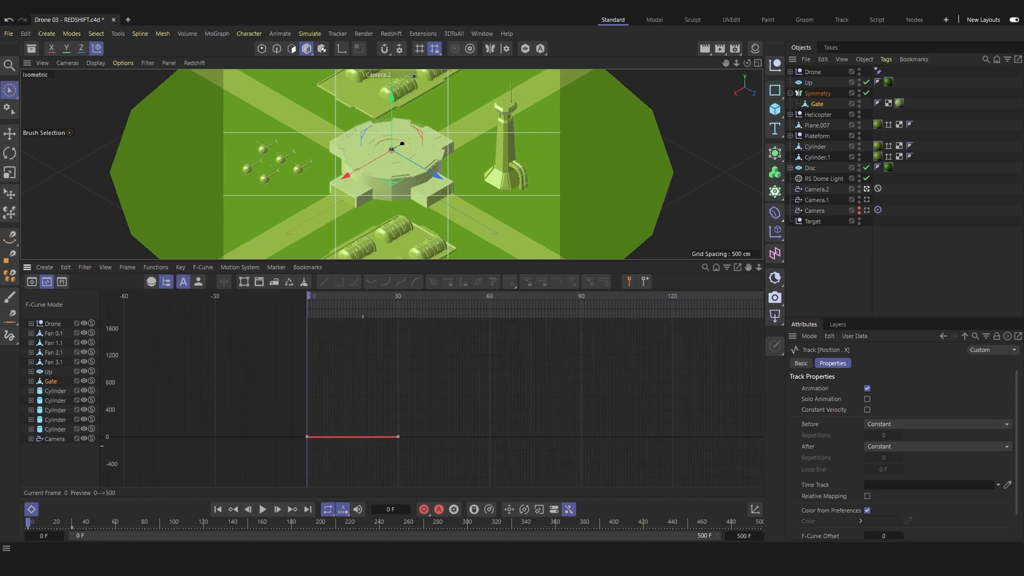
alt+right_drag(359, 452, 361, 319)
key(h)
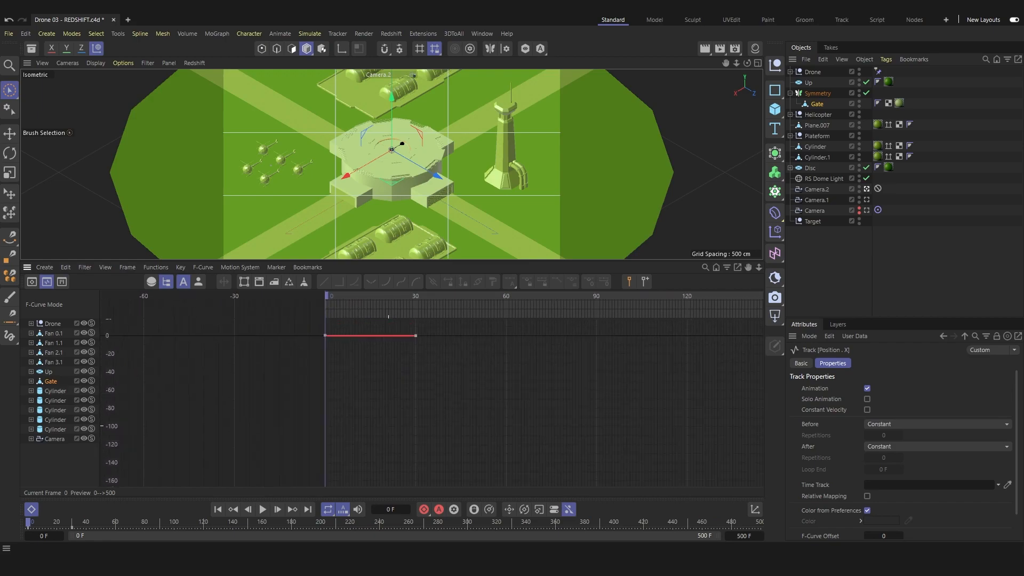
alt+right_drag(408, 404, 380, 351)
alt+middle_drag(451, 445, 453, 407)
alt+right_drag(441, 442, 456, 526)
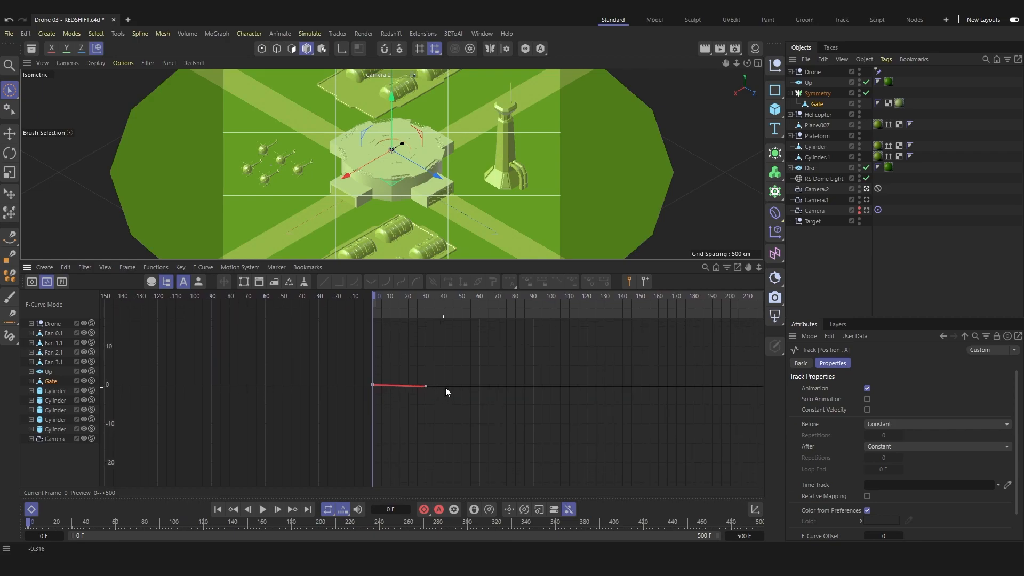
alt+right_drag(455, 431, 492, 360)
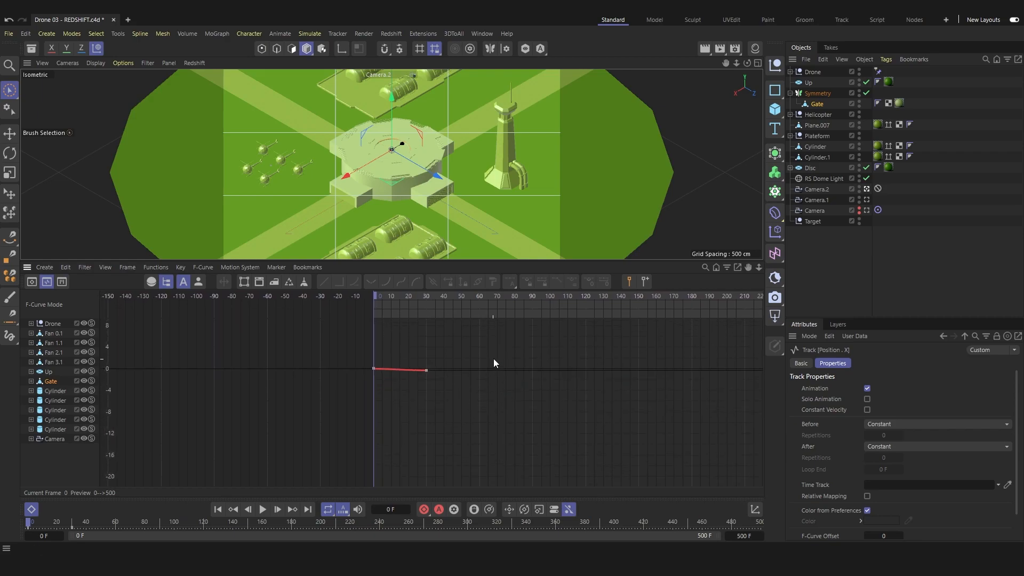
Step: Select both keys of the Gate's Position X curve, frame the curve in the timeline and clear the selection
drag(495, 351, 321, 433)
key(h)
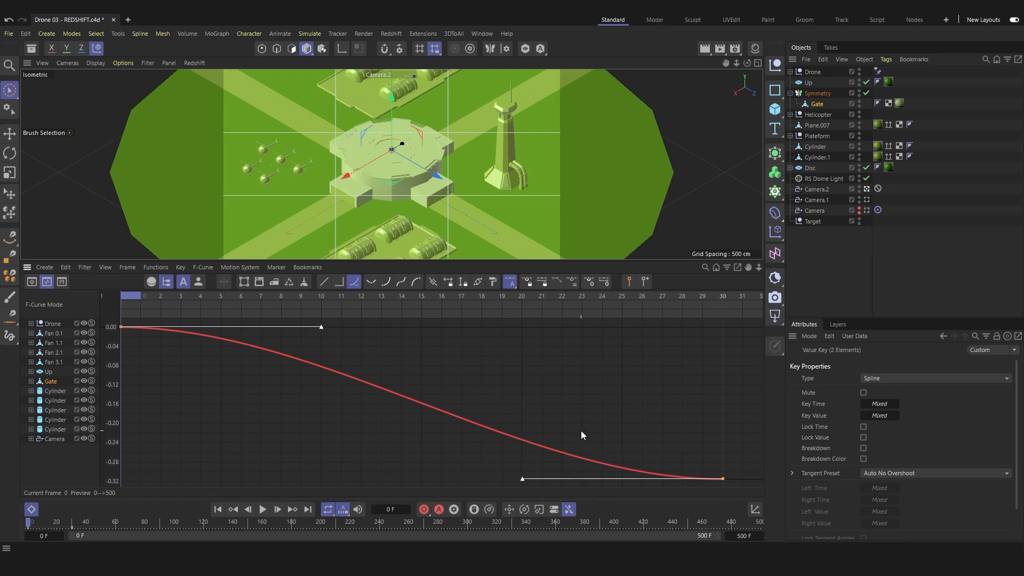
alt+right_drag(590, 390, 501, 421)
alt+middle_drag(622, 396, 518, 410)
click(623, 396)
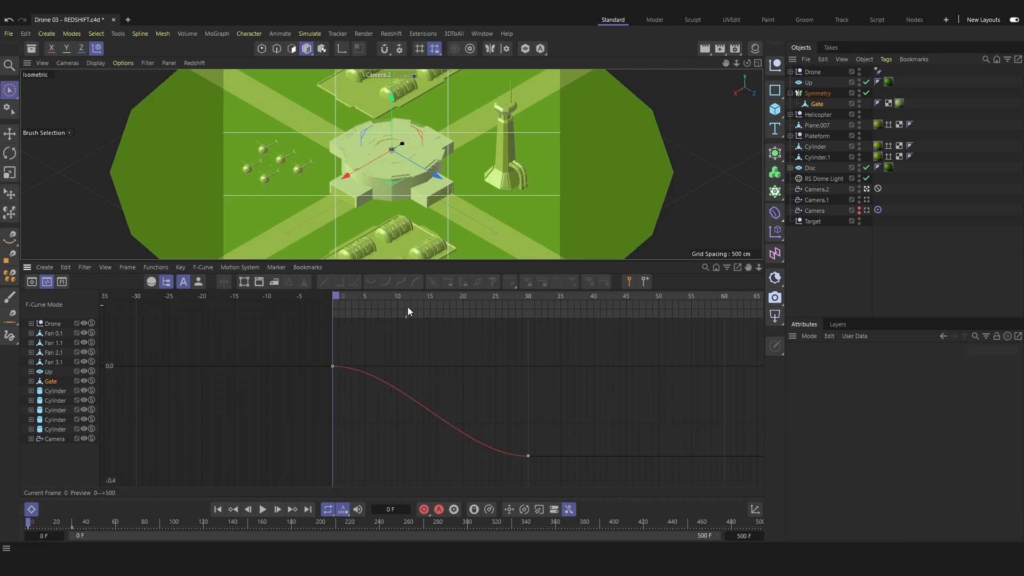
Step: Shorten the frame 0 key's tangent and lengthen the frame 30 key's tangent so the gate starts fast and ends slowly
drag(345, 303, 332, 320)
click(333, 366)
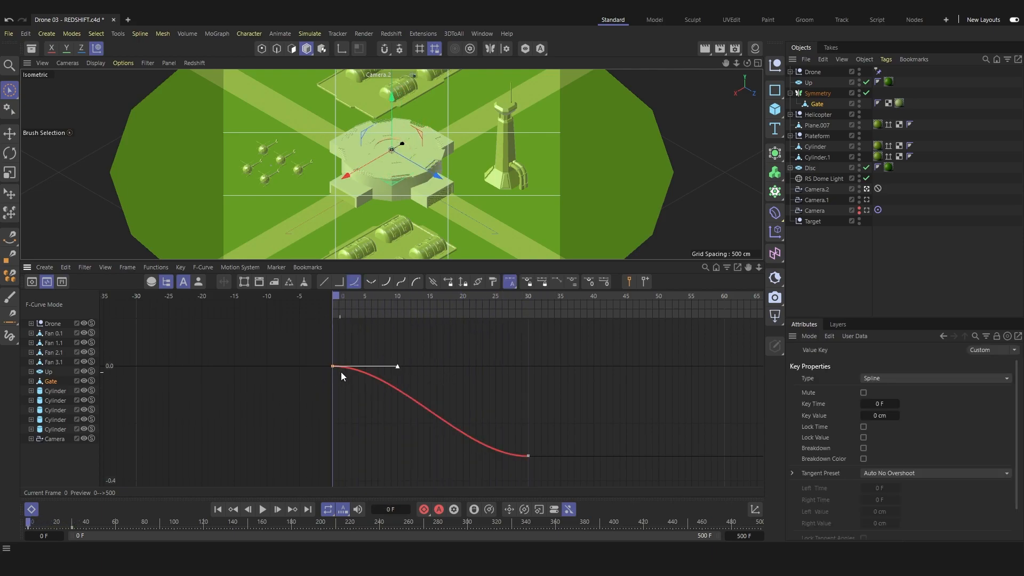
drag(399, 366, 341, 367)
click(528, 455)
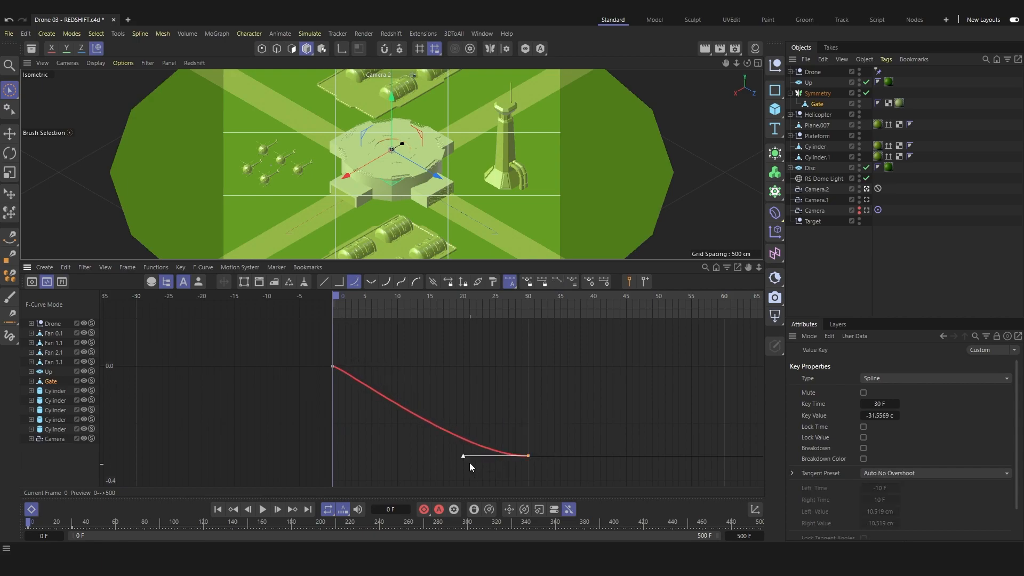
drag(462, 457, 360, 456)
click(389, 335)
drag(365, 293, 333, 293)
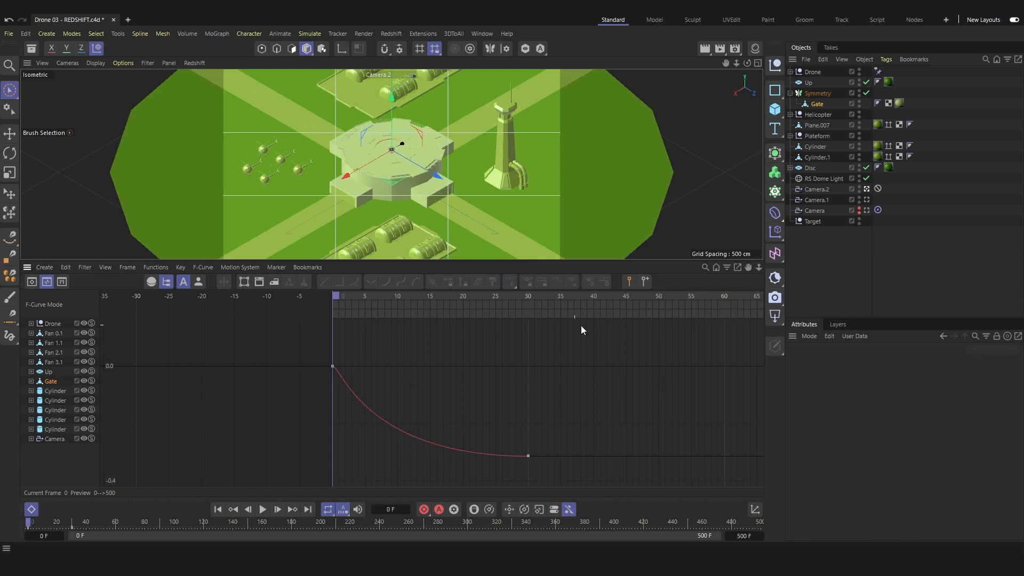
Step: Play the gate opening from frame 0 to check the fast start and slow end
key(F8)
key(F8)
drag(621, 300, 300, 305)
key(F8)
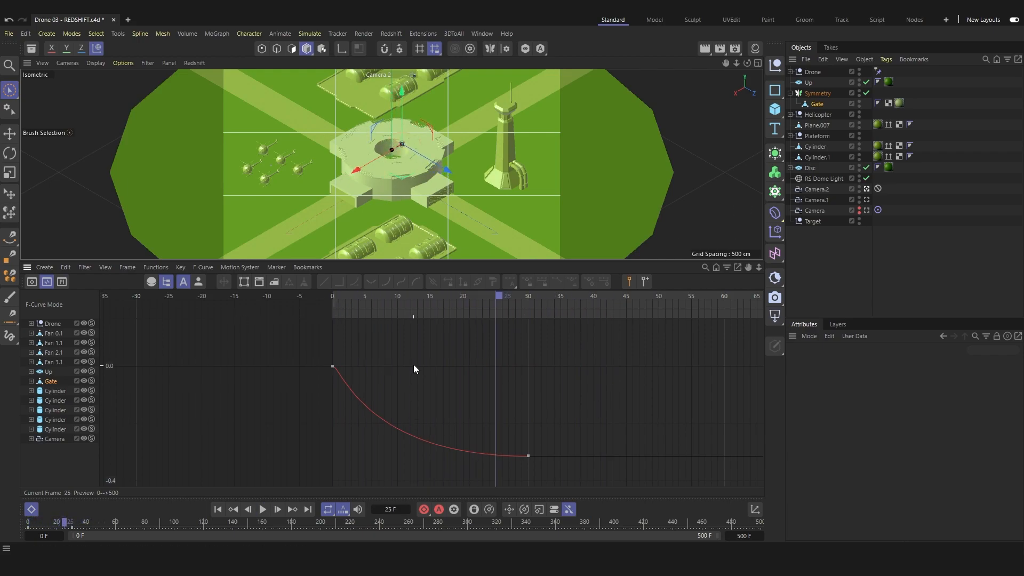
Step: Pull the frame 30 key's tangent almost vertically up for a fast finish, and play the gate opening from frame 0
click(528, 455)
drag(364, 457, 532, 363)
key(shift+f)
click(863, 262)
click(403, 296)
drag(401, 296, 228, 343)
key(F8)
key(F8)
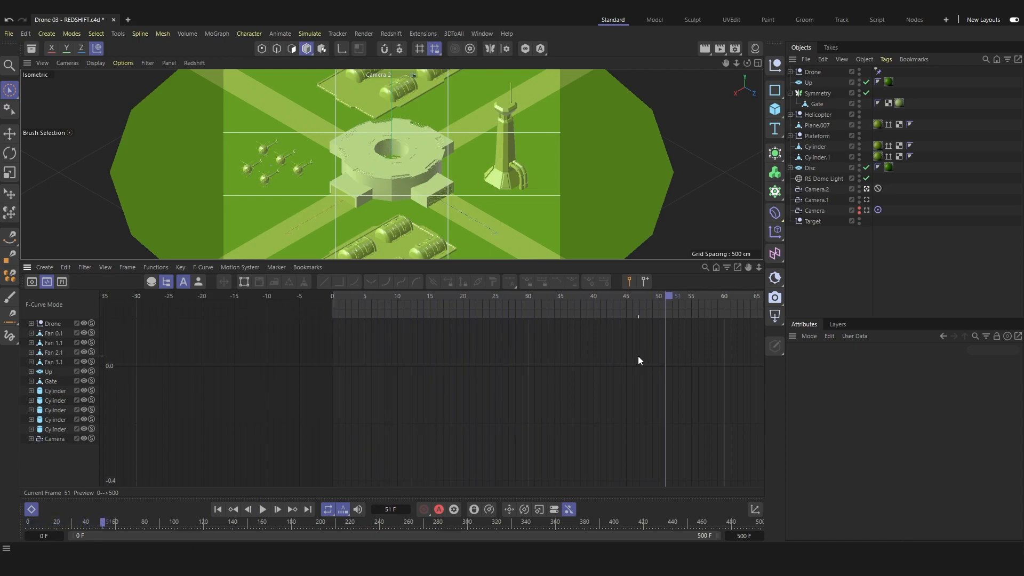
Step: Expand the Gate's Position X track in the timeline and select its frame 30 key
click(31, 372)
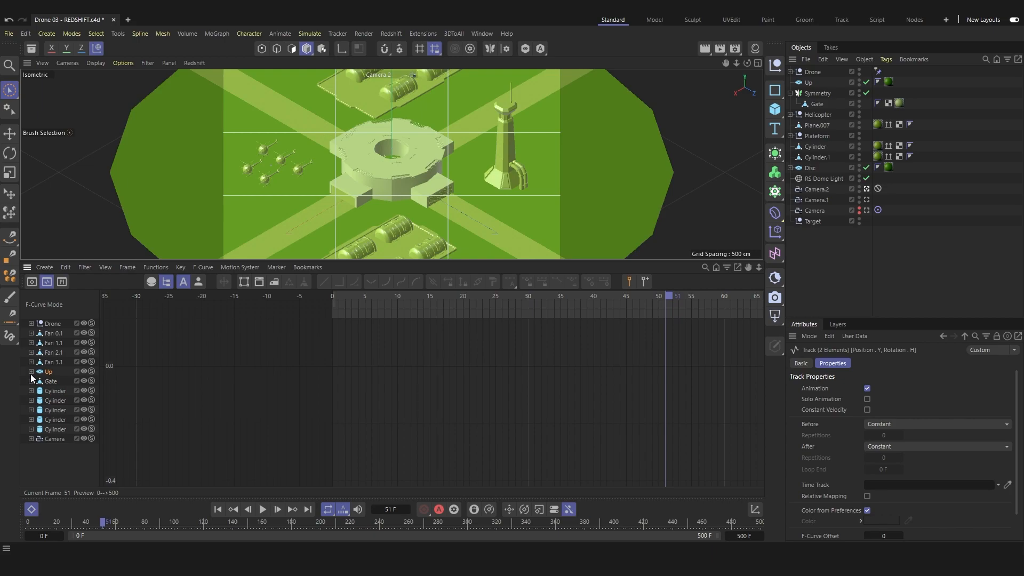
click(31, 381)
click(54, 392)
drag(306, 333, 577, 467)
click(356, 367)
click(533, 455)
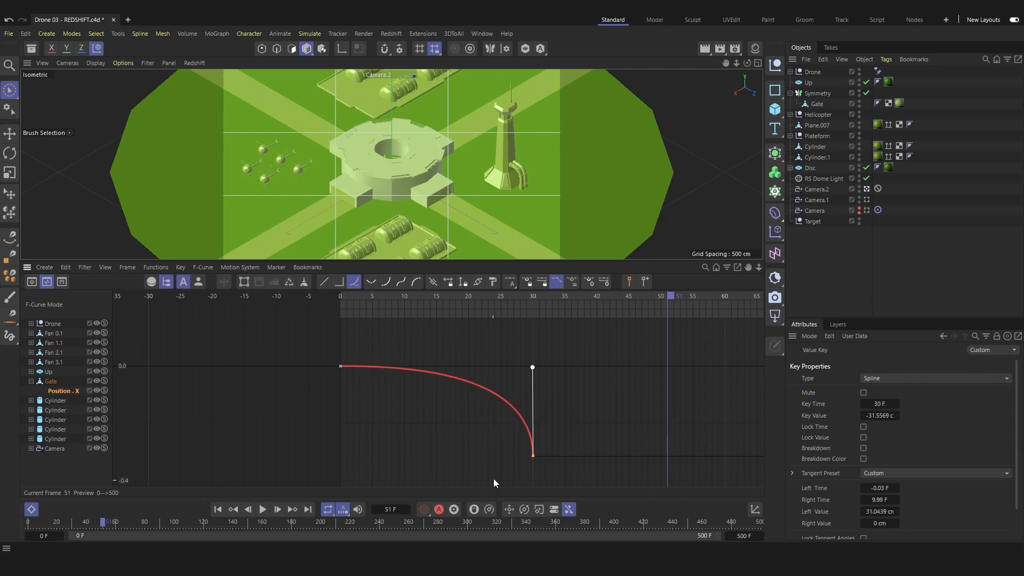
Step: Adjust the Gate curve's tangents to about 6.8 frames after the frame 0 key and about 21.8 frames before the frame 30 key
drag(533, 372, 417, 456)
drag(372, 340, 254, 410)
drag(394, 366, 427, 367)
drag(583, 428, 487, 478)
drag(417, 456, 422, 454)
drag(411, 350, 279, 401)
drag(426, 367, 386, 368)
drag(573, 424, 491, 479)
drag(419, 455, 393, 455)
Step: Play the gate opening from frame 0 with the smoothed start and end tangents
click(443, 348)
drag(353, 297, 304, 299)
key(F8)
key(F8)
Step: Move the Gate's closing key from frame 30 to frame 45 and play the slower opening from frame 0
drag(559, 392, 469, 482)
drag(569, 436, 627, 471)
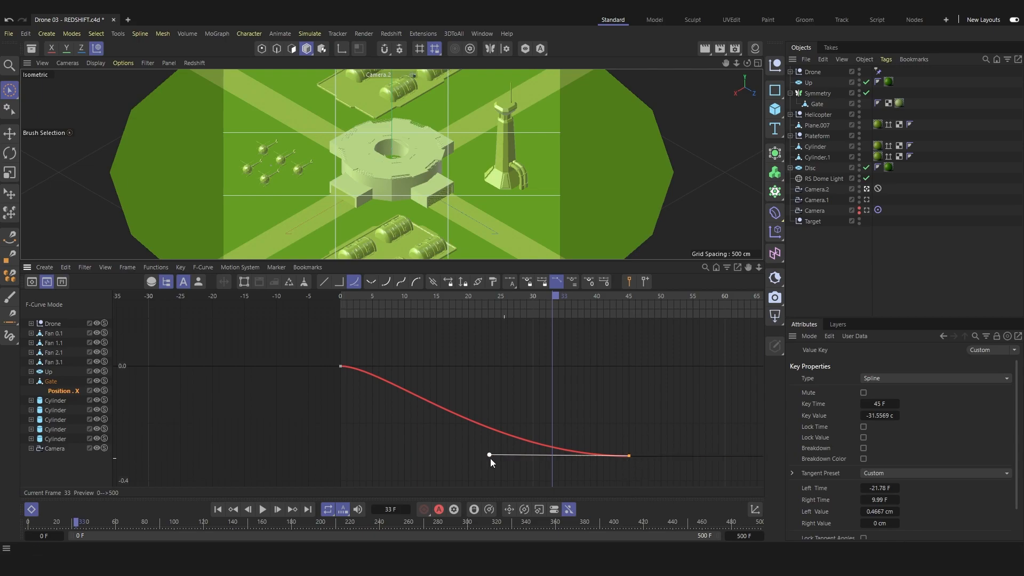
drag(433, 303, 336, 304)
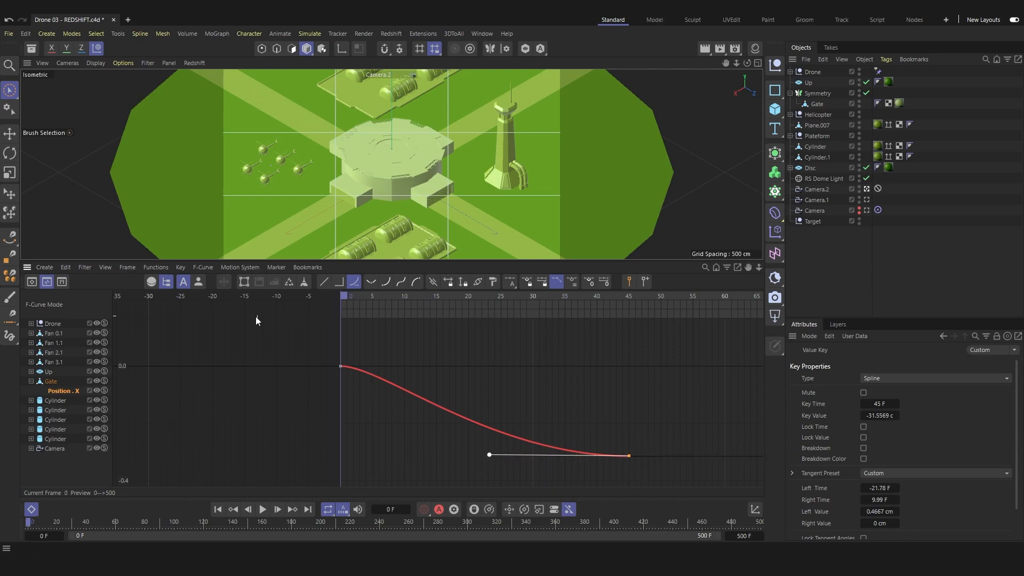
key(F8)
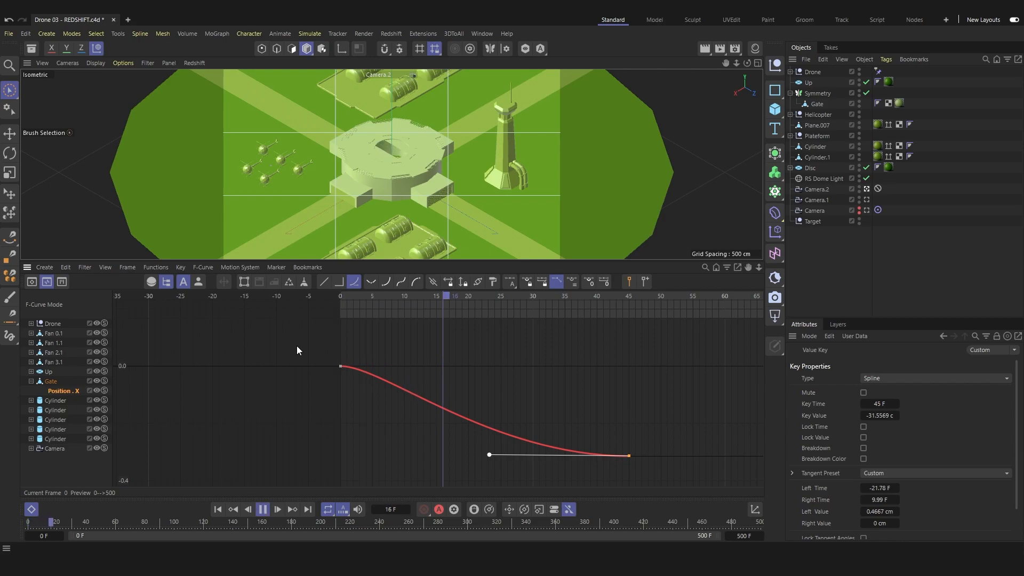
click(423, 354)
drag(357, 297, 322, 296)
Step: Lengthen the Gate's frame 0 tangent to about 12.7 frames and play the opening
drag(357, 348, 304, 387)
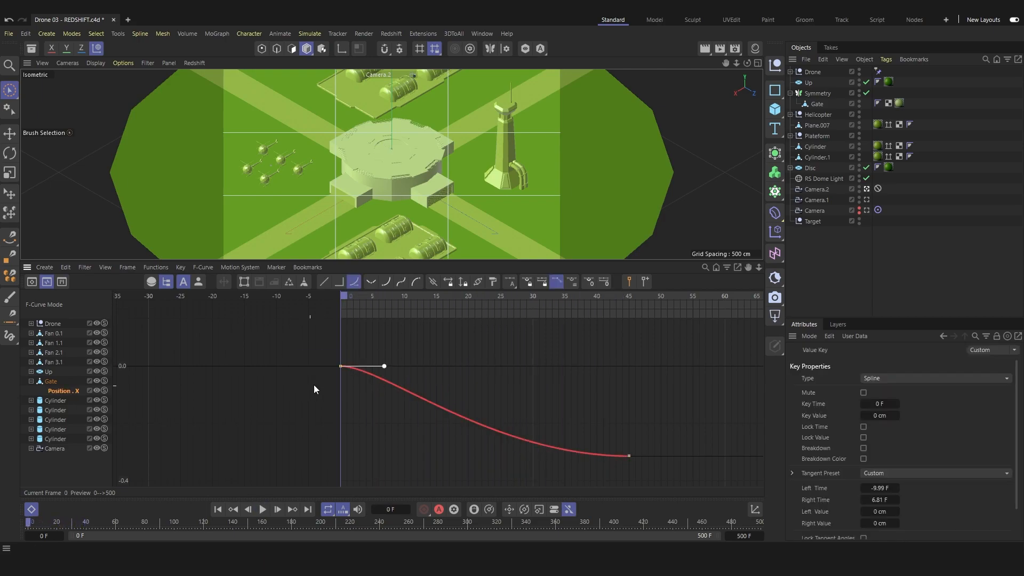
drag(385, 368, 425, 367)
key(F8)
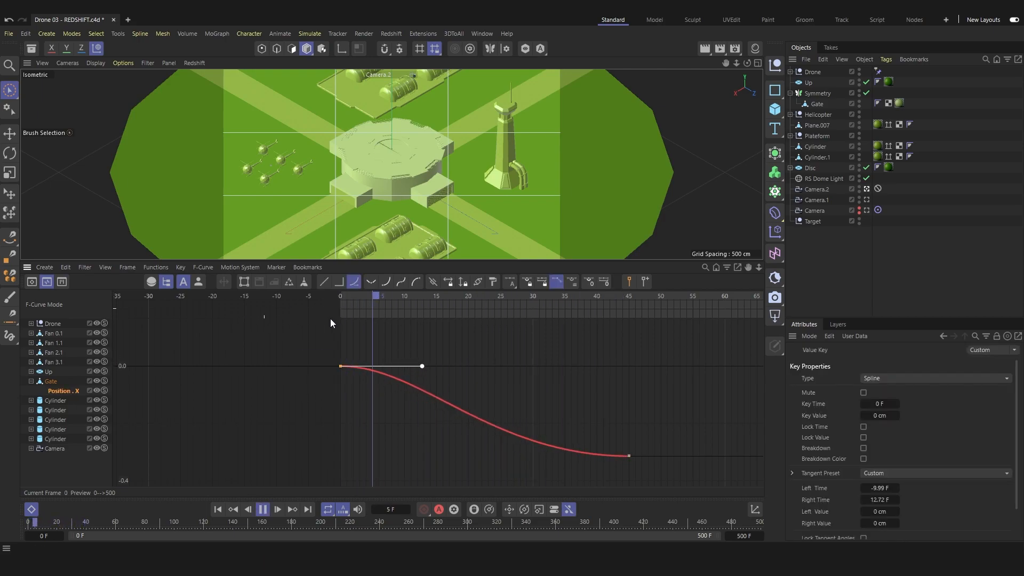
key(F8)
click(664, 422)
Step: Move the Gate's last key to about frame 38 and play the opening again from the start
click(630, 456)
drag(631, 456, 585, 456)
click(600, 435)
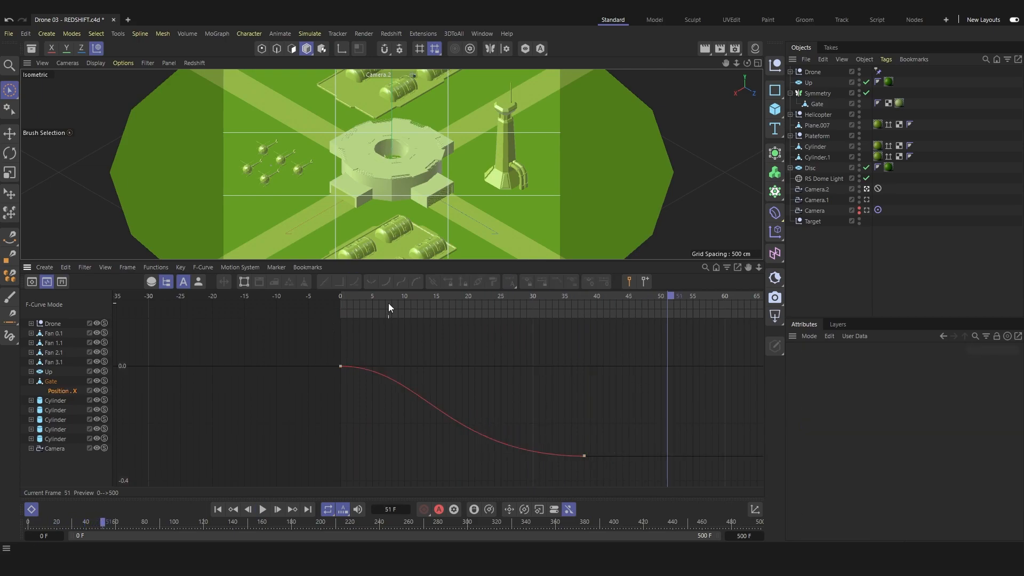
key(F8)
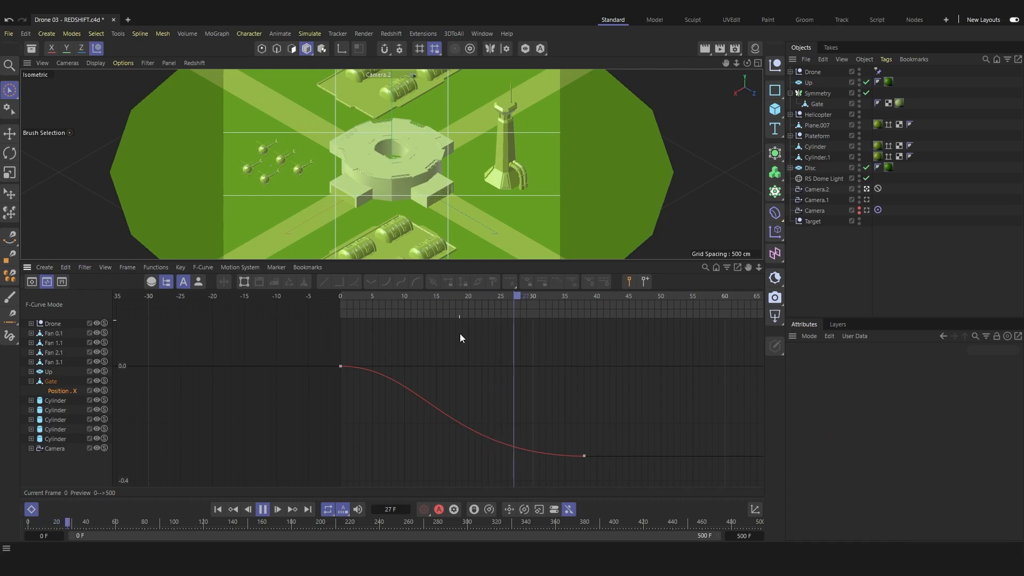
key(F8)
Step: Close the timeline, delete the Drone's Constraint tag and collapse the Symmetry object's hierarchy
click(31, 509)
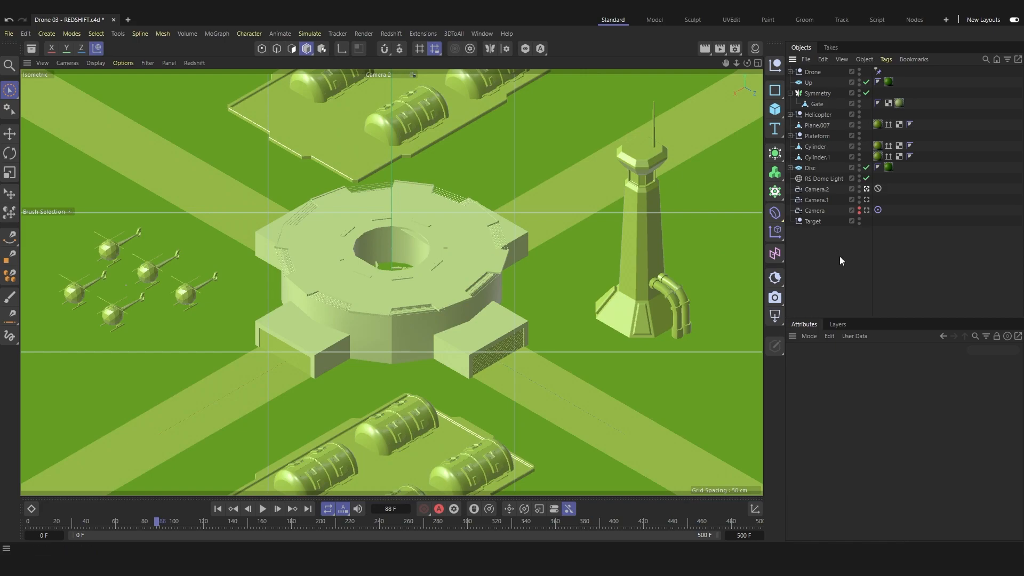
click(878, 72)
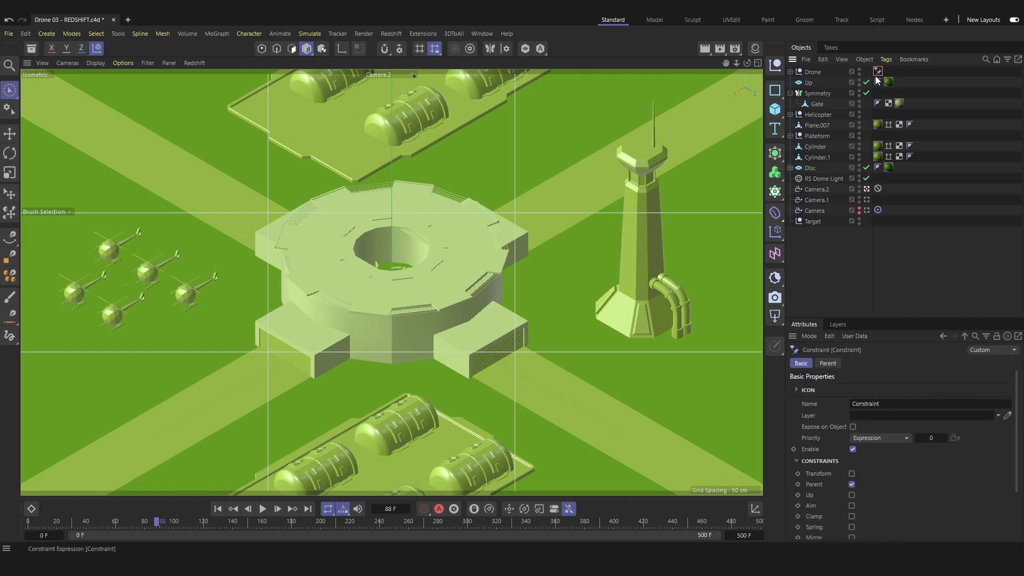
key(Delete)
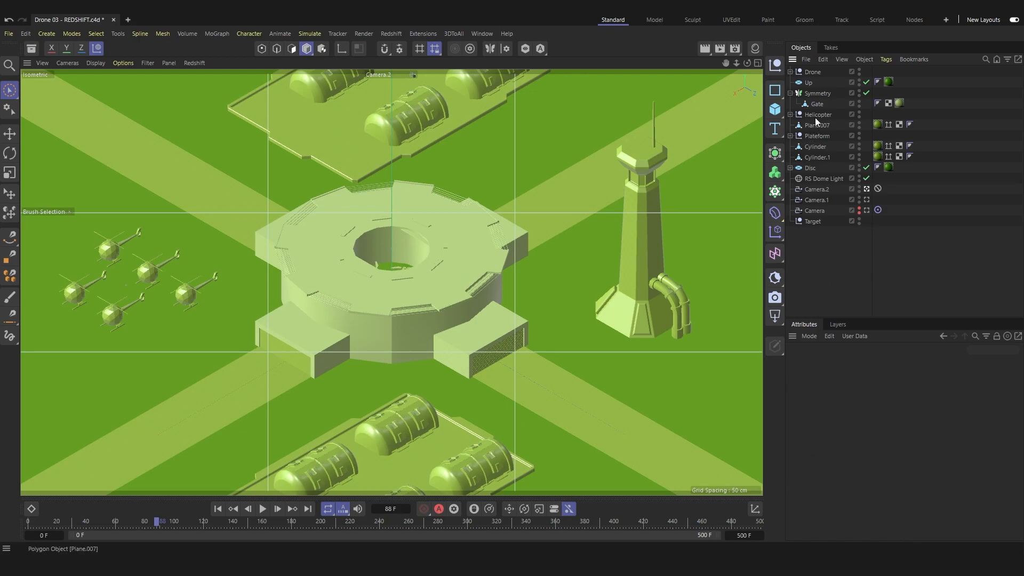
click(790, 93)
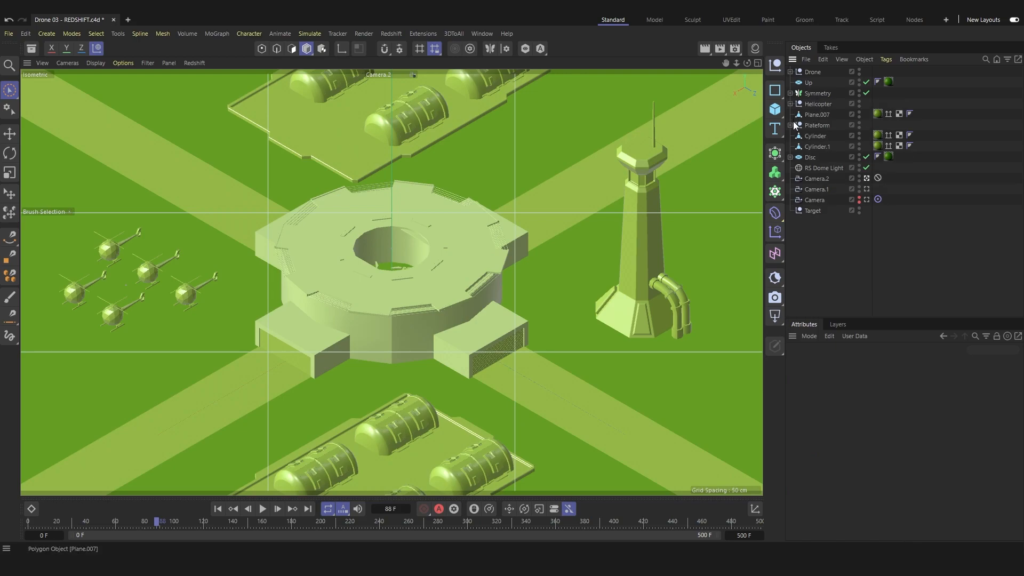
Step: Make the Drone a child of the Up disc in the object hierarchy
click(809, 82)
mouse_move(400, 261)
mouse_down()
mouse_move(402, 202)
mouse_move(400, 281)
mouse_move(402, 254)
mouse_up()
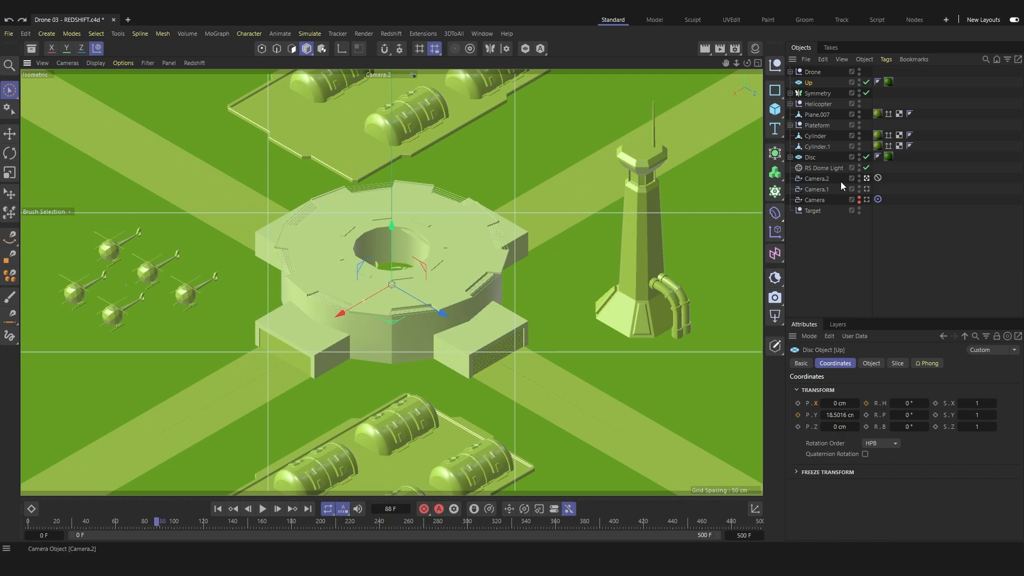
click(814, 73)
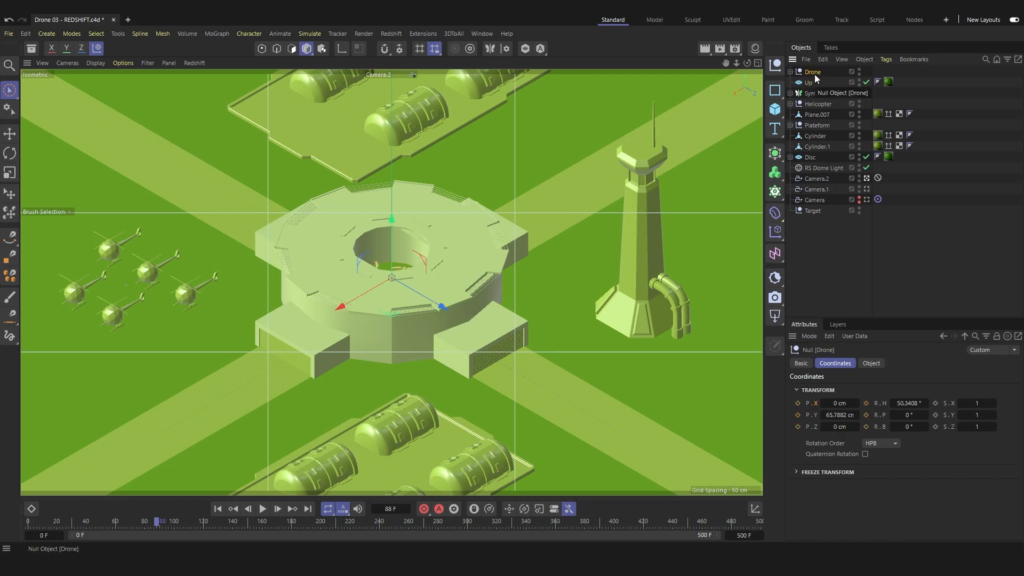
drag(814, 72, 810, 82)
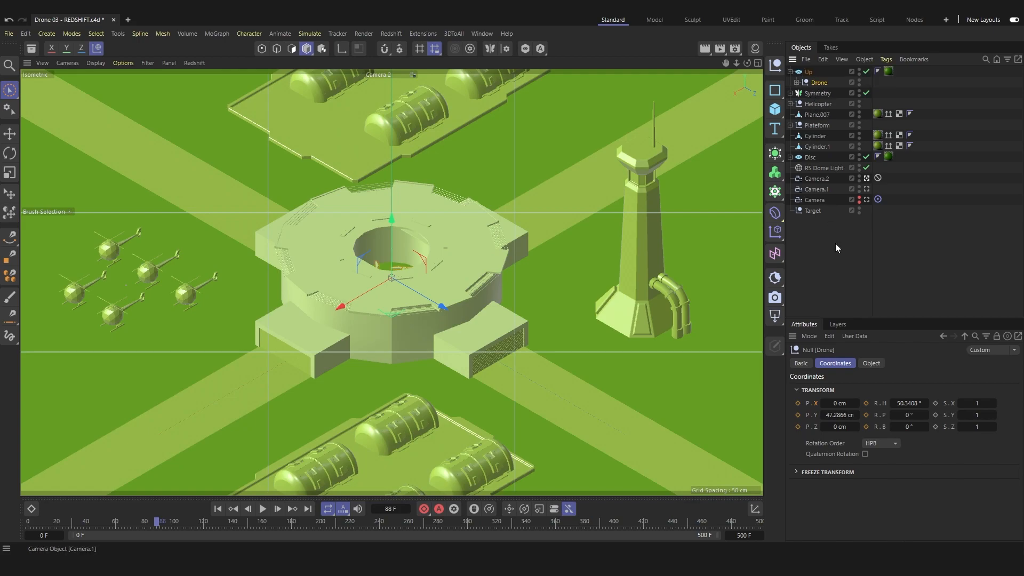
click(840, 282)
Step: Raise the Up disc to about 45 cm in Y, and lift the Drone above the platform to about 114.8 cm in Y
click(808, 72)
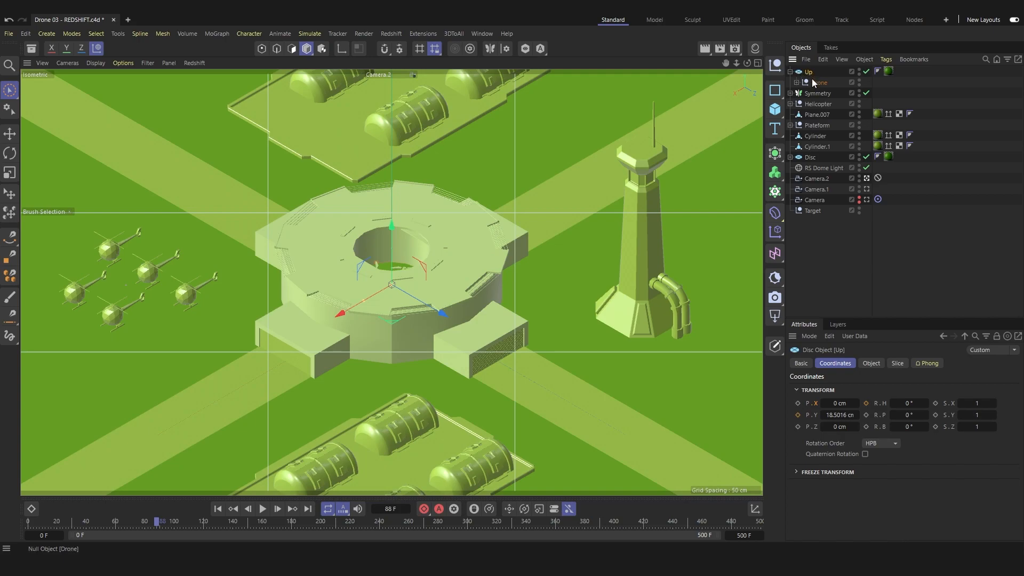
drag(391, 242, 393, 220)
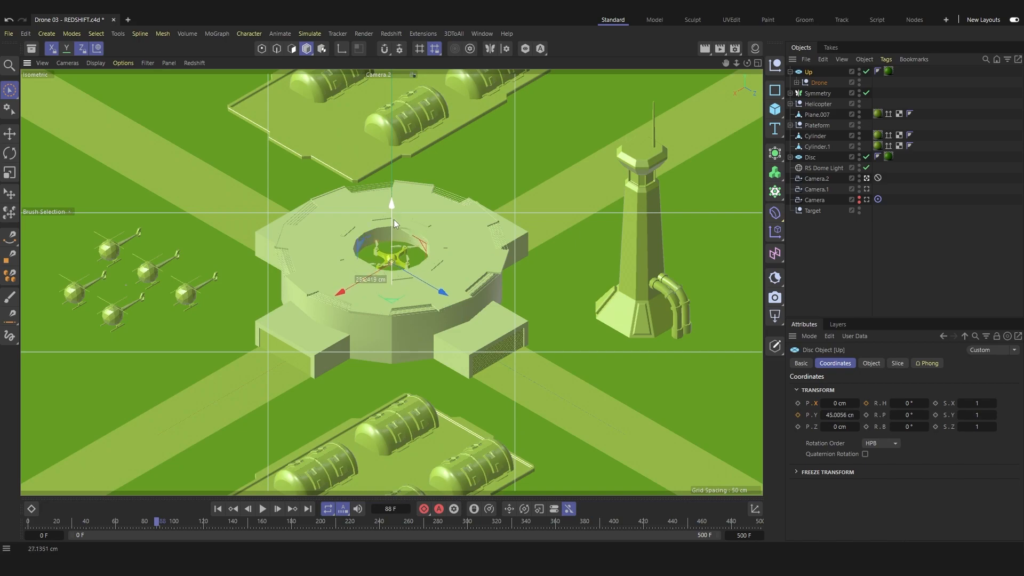
click(819, 83)
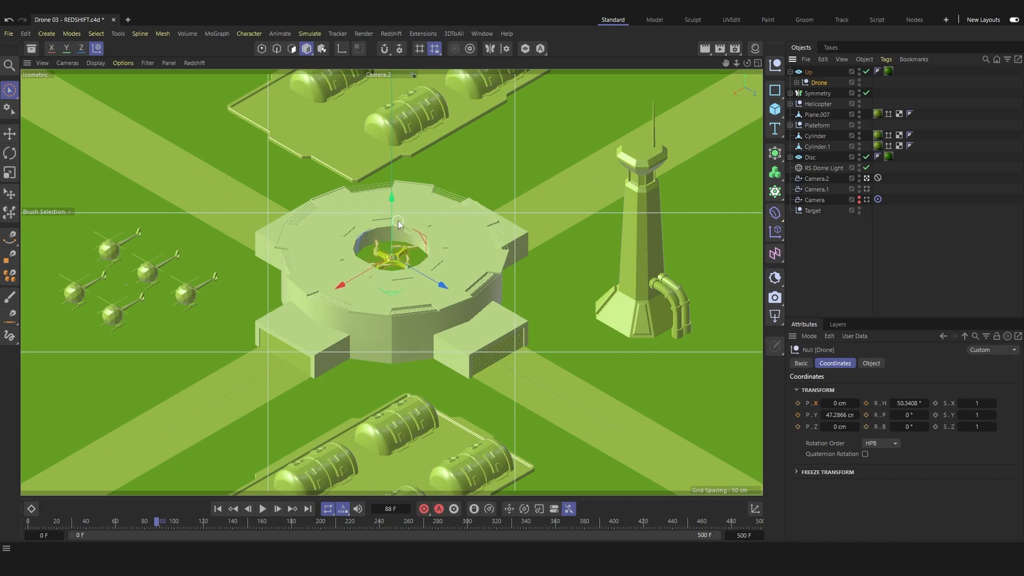
drag(394, 220, 397, 163)
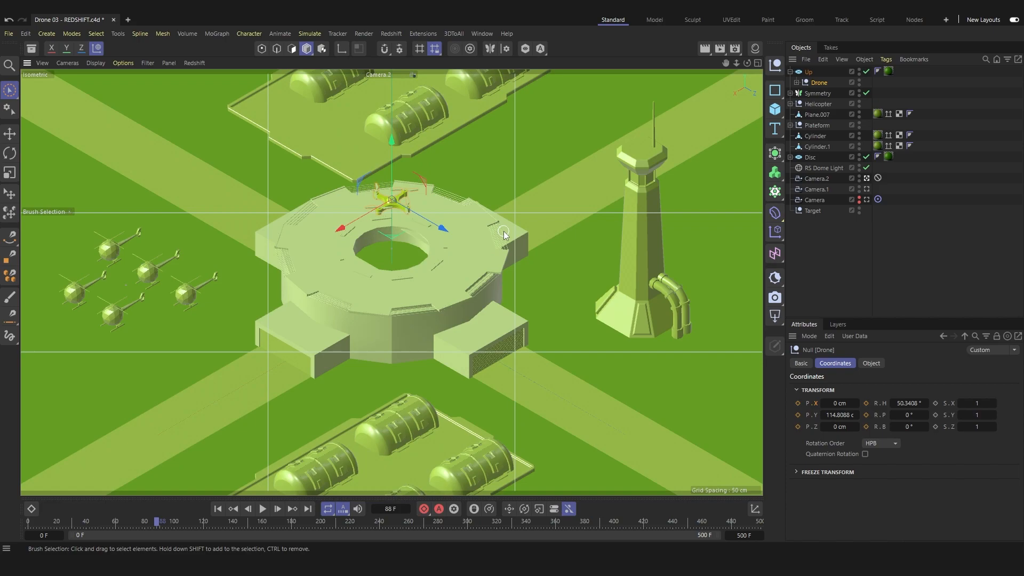
Step: Undo the Drone's lift above the platform and the last move of the Up disc
key(ctrl+z)
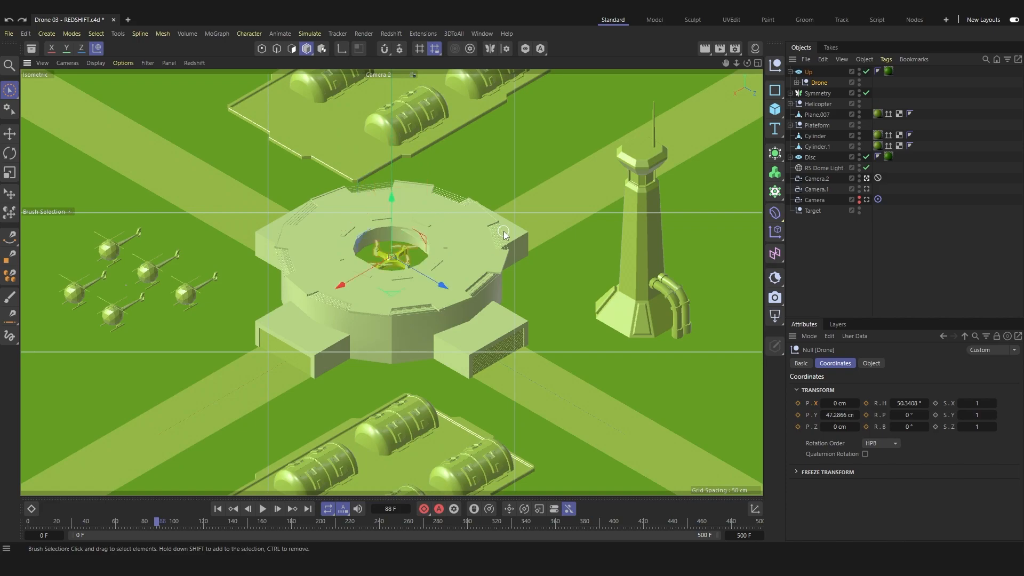
key(ctrl+z)
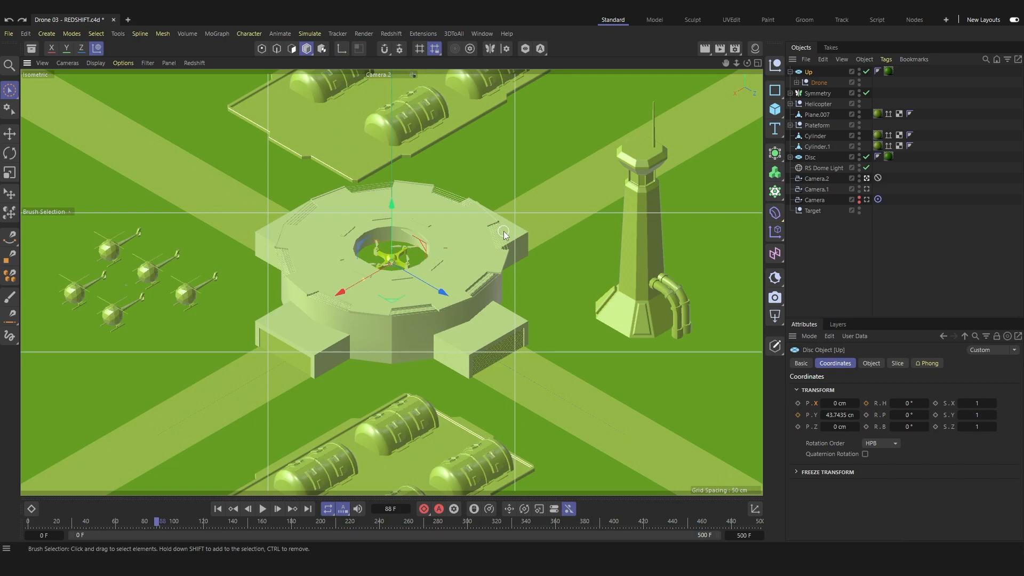
click(815, 279)
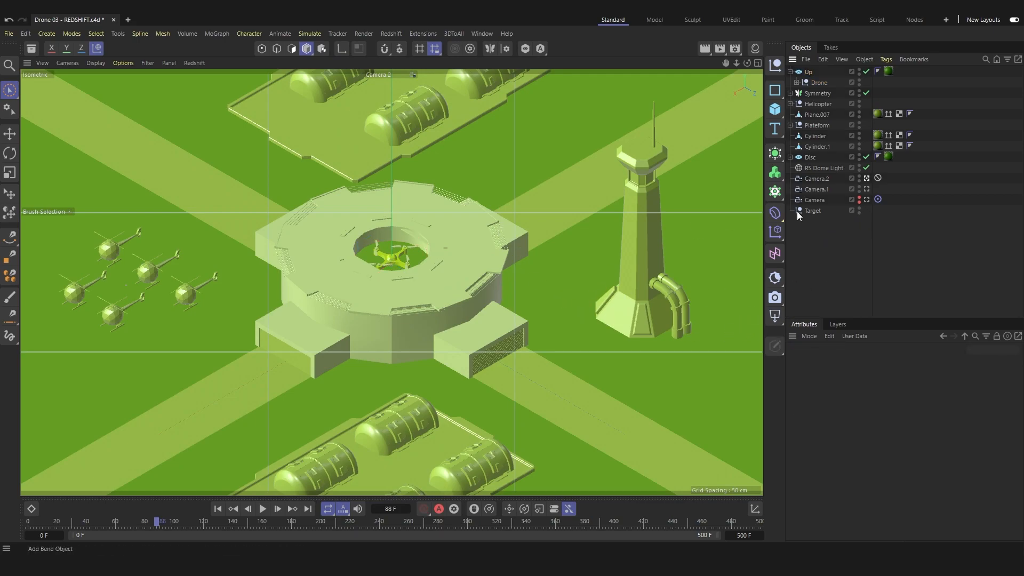
Step: At frame 45, lower the Up disc with its Drone inside the platform to about 7.8 cm in Y
click(805, 72)
click(837, 281)
click(806, 72)
click(723, 340)
drag(157, 521, 94, 521)
click(806, 71)
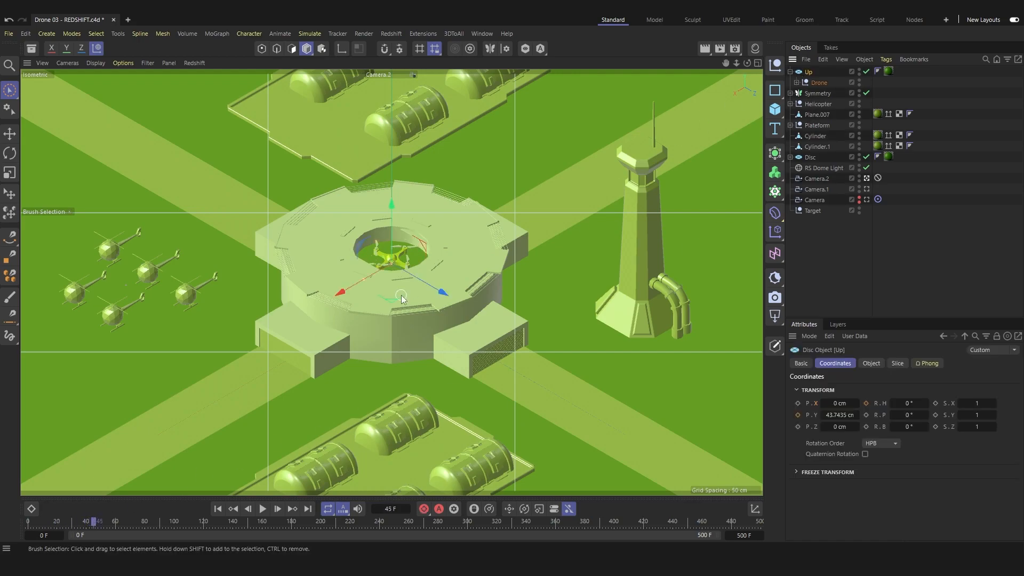
drag(392, 217, 397, 246)
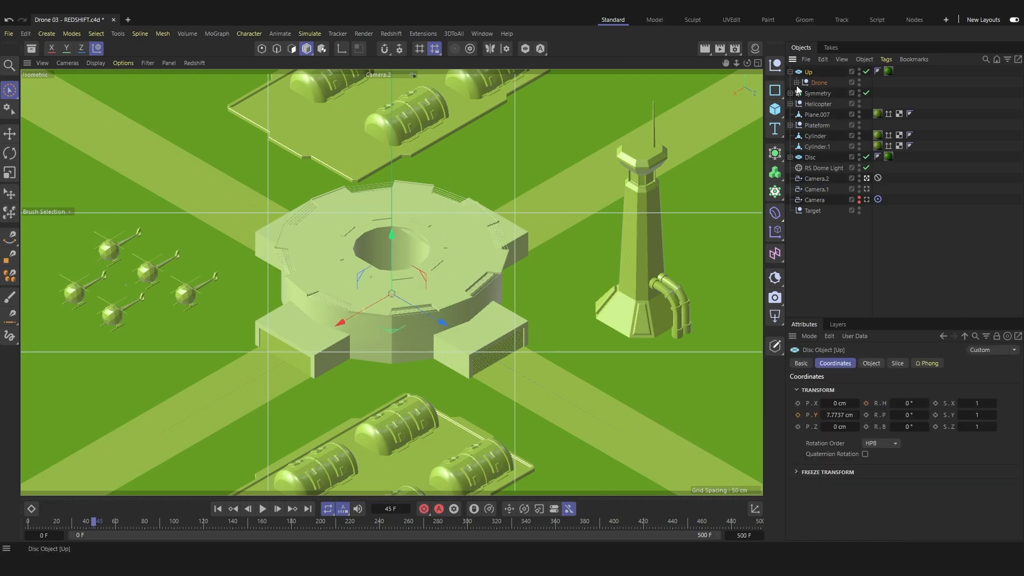
Step: Delete the Up disc's Y position track and key its Y position afresh at frame 45
click(798, 415)
right_click(885, 409)
mouse_move(937, 362)
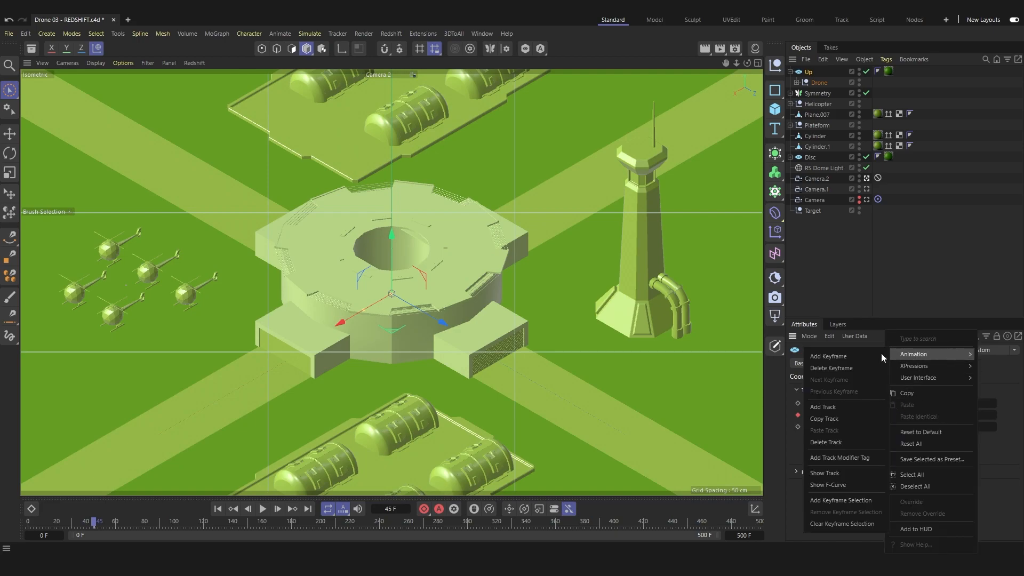
click(855, 441)
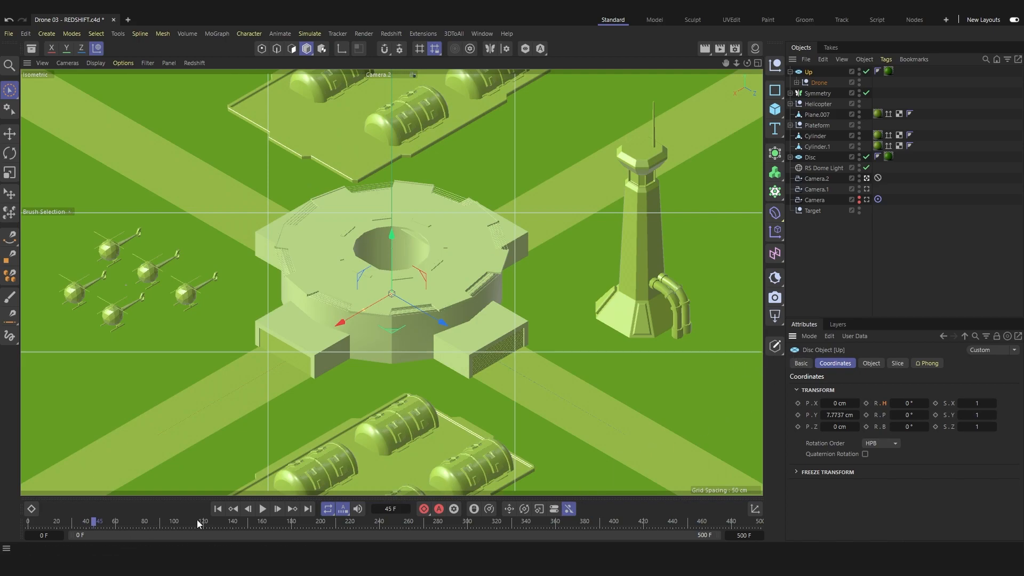
click(798, 415)
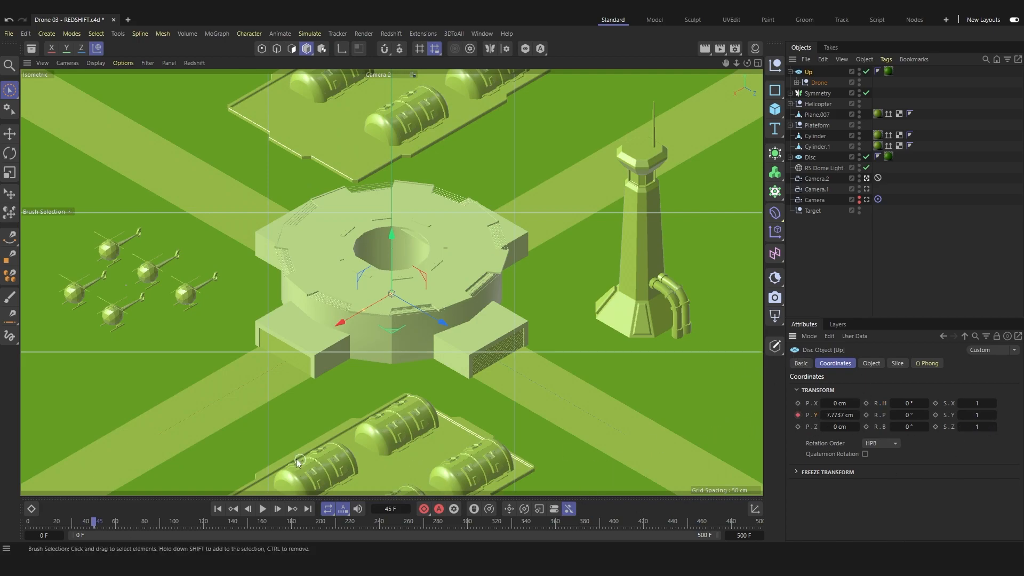
Step: At frame 75, raise the Up disc to about 53.2 cm in Y and key its Y position
drag(97, 522, 138, 523)
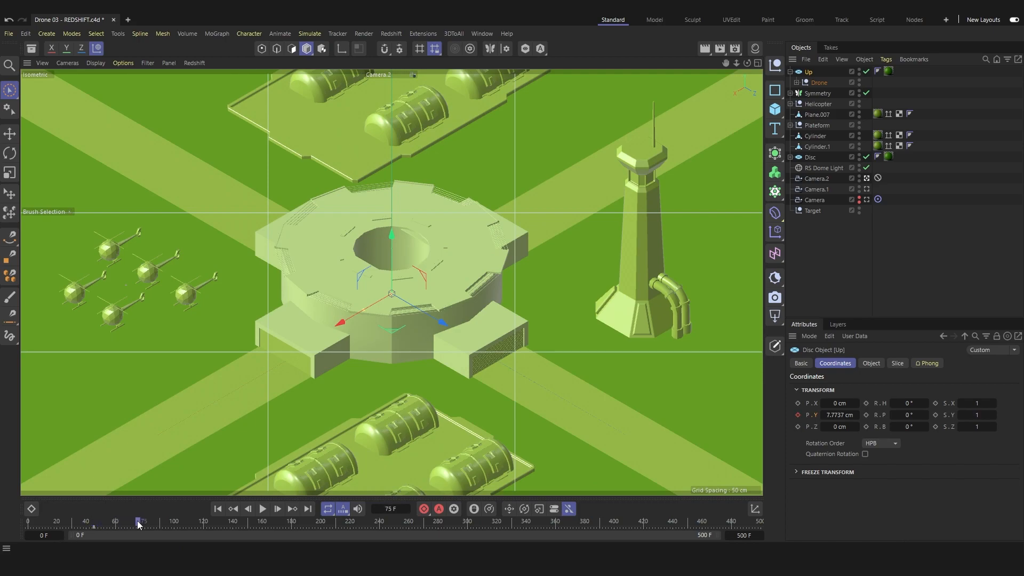
drag(392, 245, 396, 214)
click(798, 414)
Step: Play the animation from the start to review the gate opening and the disc's rise
drag(141, 521, 28, 521)
click(264, 510)
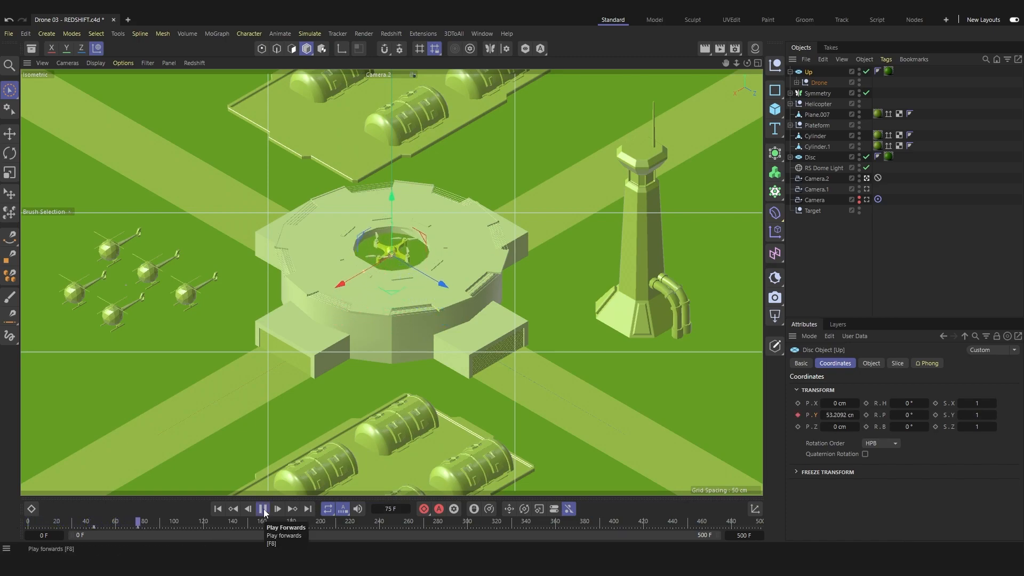
click(264, 509)
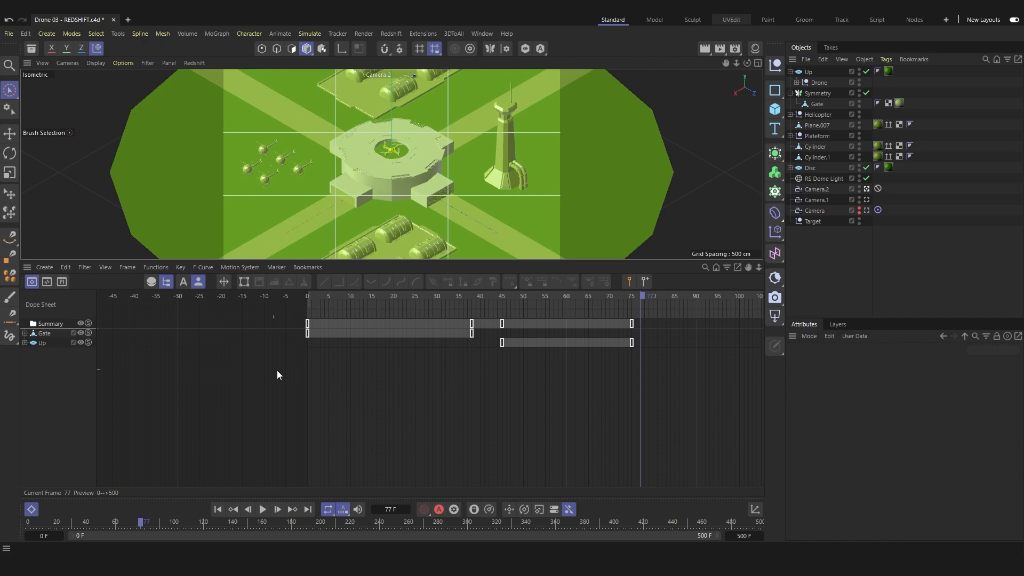
Step: Show the Up disc's F-curve and lengthen the last key's left tangent horizontally to about -26 frames
scroll(490, 373, down, 1)
alt+middle_drag(499, 372, 472, 371)
mouse_move(490, 295)
mouse_down()
mouse_move(478, 296)
mouse_move(551, 300)
mouse_move(472, 304)
mouse_up()
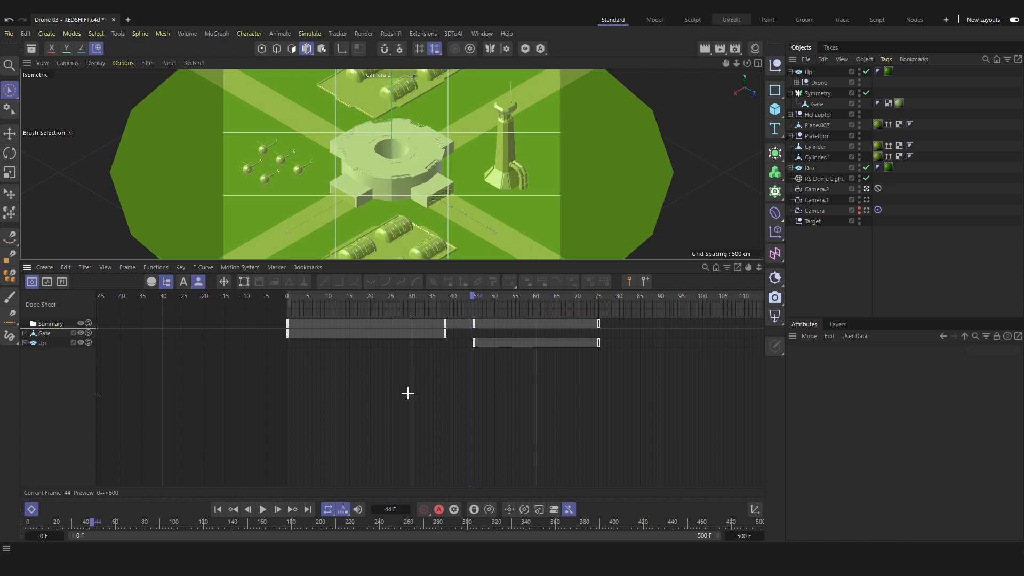
drag(419, 378, 663, 334)
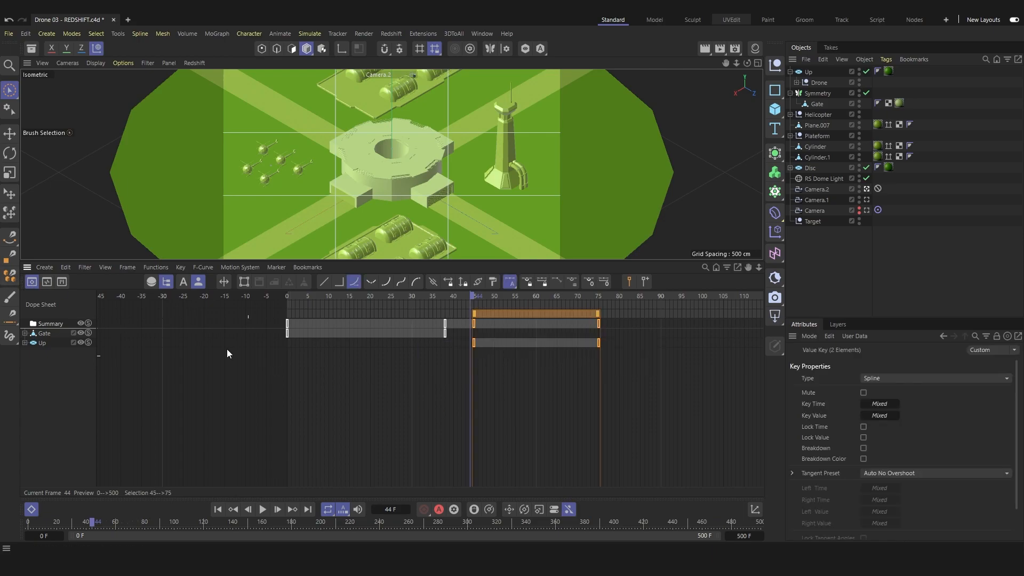
click(46, 281)
drag(393, 428, 521, 489)
drag(632, 365, 485, 331)
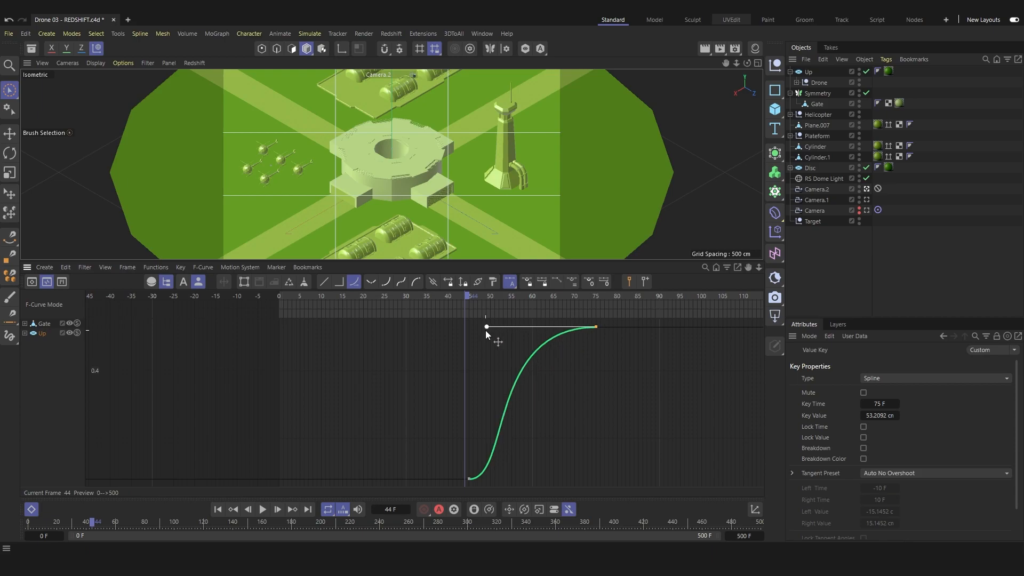
click(475, 328)
Step: Play the disc's rise, stop it and move the Up disc's last key to frame 89
drag(468, 297, 464, 297)
key(F8)
key(F8)
click(596, 326)
drag(600, 326, 655, 327)
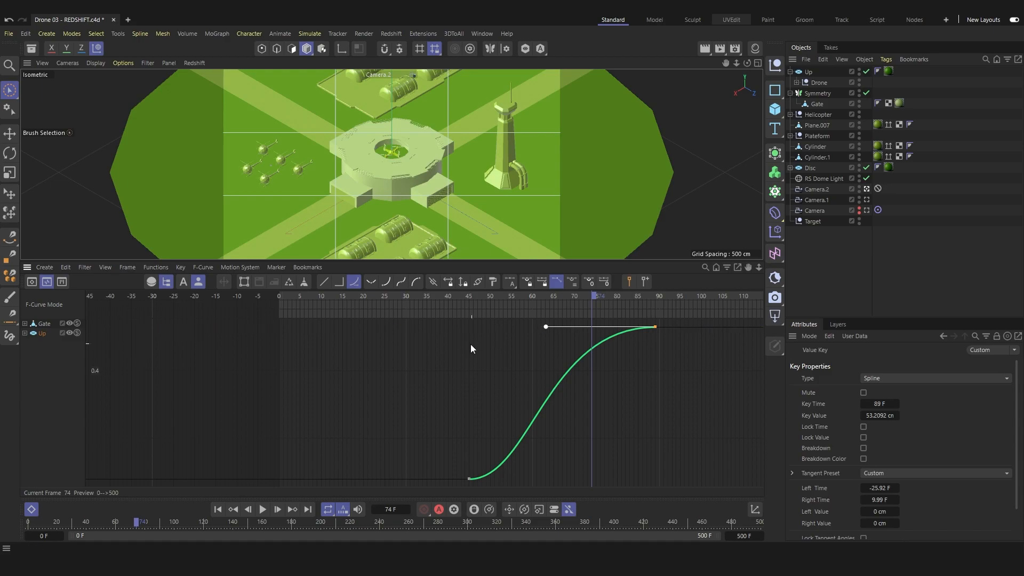
Step: Play the Up disc's slower rise from about frame 38 to check its timing
click(476, 345)
click(440, 296)
key(F8)
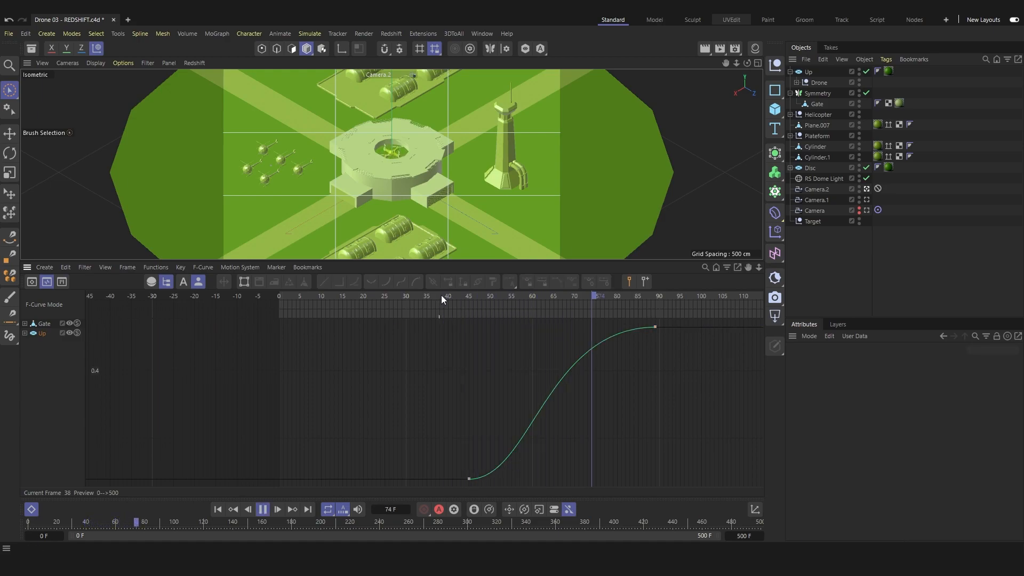
click(440, 295)
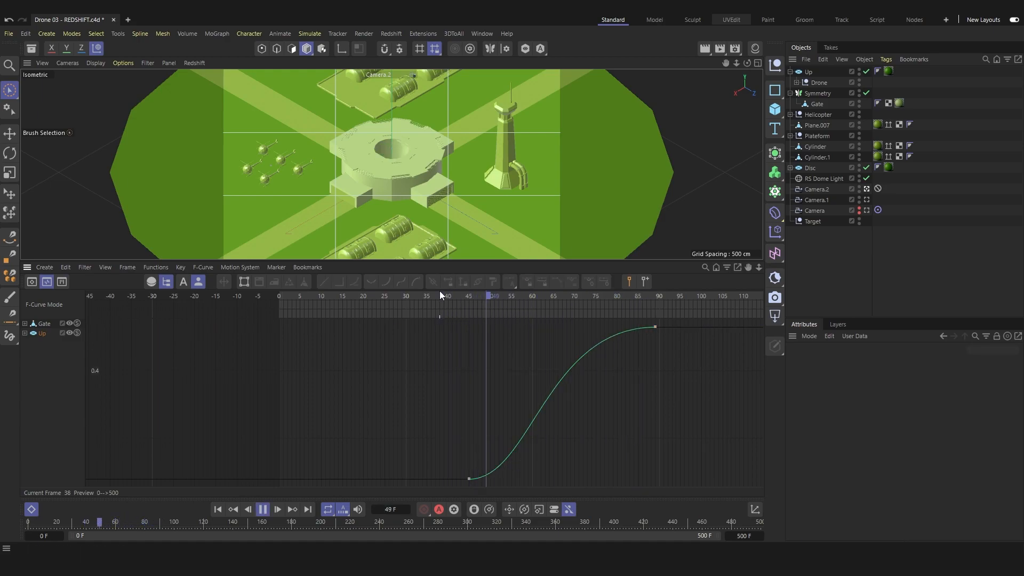
key(F8)
click(435, 295)
mouse_move(434, 294)
mouse_down()
mouse_move(344, 293)
mouse_move(450, 282)
mouse_up()
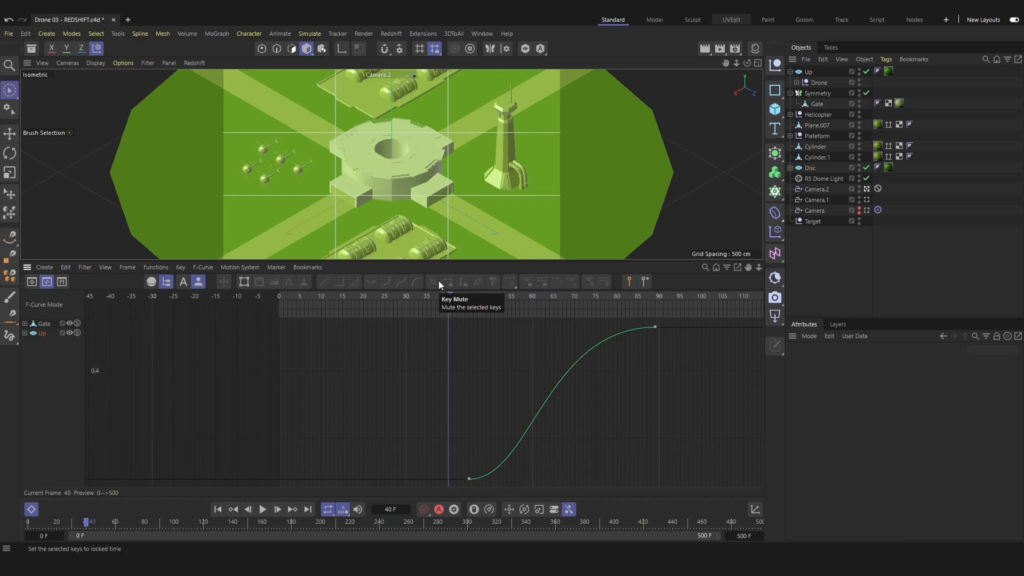
Step: Try to move the Up disc's first key earlier on its F-curve
drag(456, 295, 377, 297)
drag(447, 480, 386, 488)
drag(469, 480, 434, 480)
key(ctrl+z)
Step: In the dope sheet, shift both Up disc keys earlier together, to frames 36 and 80
key(Tab)
drag(427, 387, 675, 335)
drag(591, 312, 552, 311)
click(501, 368)
Step: Play the animation repeatedly from the start to check how the disc's rise overlaps the gate opening
drag(390, 306, 181, 334)
key(F8)
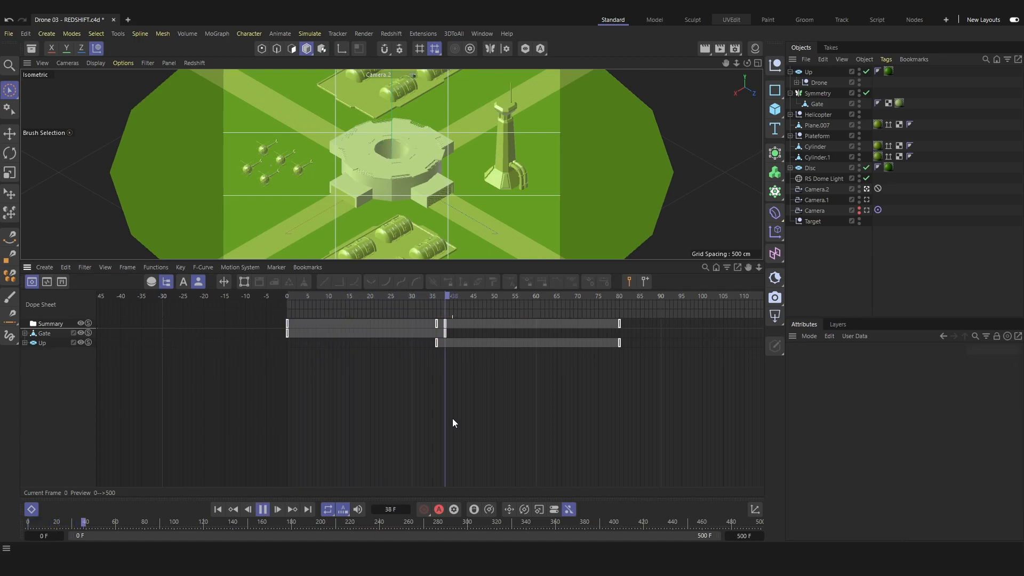
drag(609, 300, 226, 312)
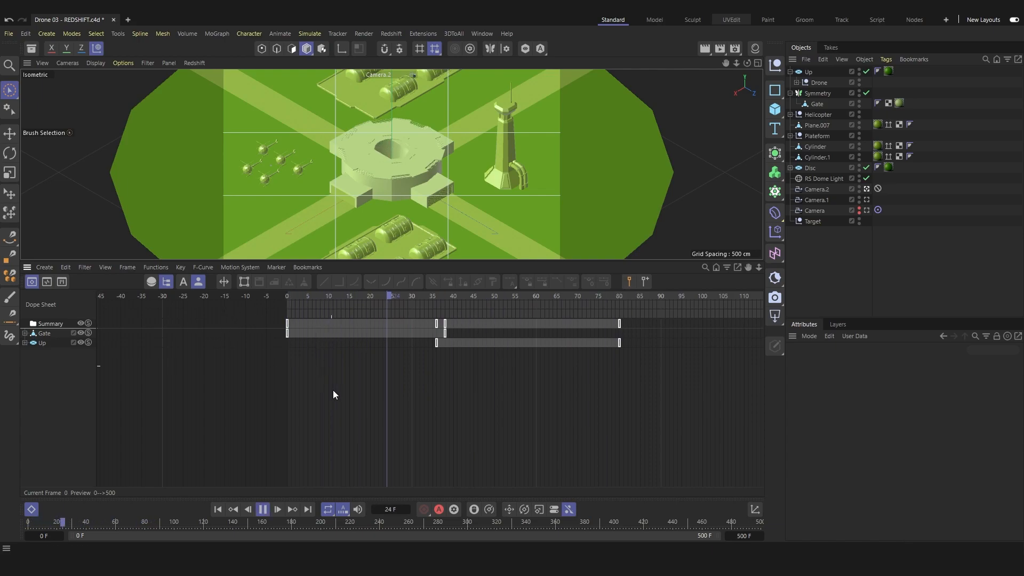
key(F8)
key(F8)
key(F8)
scroll(542, 425, down, 1)
alt+middle_drag(469, 414, 222, 414)
key(F8)
key(F8)
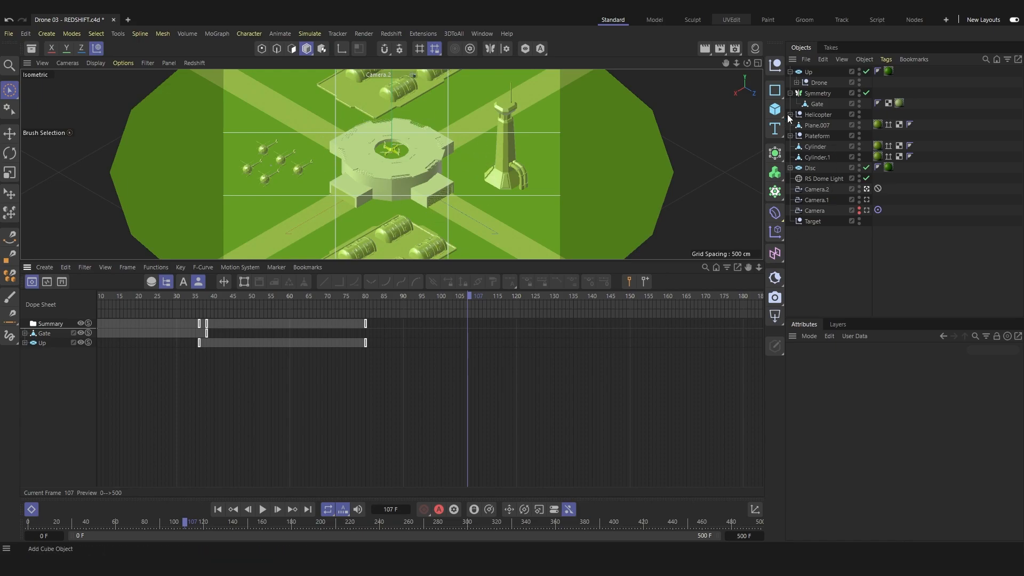
Step: Expand the Drone's hierarchy, look through its four fans, and enlarge the viewport with Fan 0.1 selected
click(797, 83)
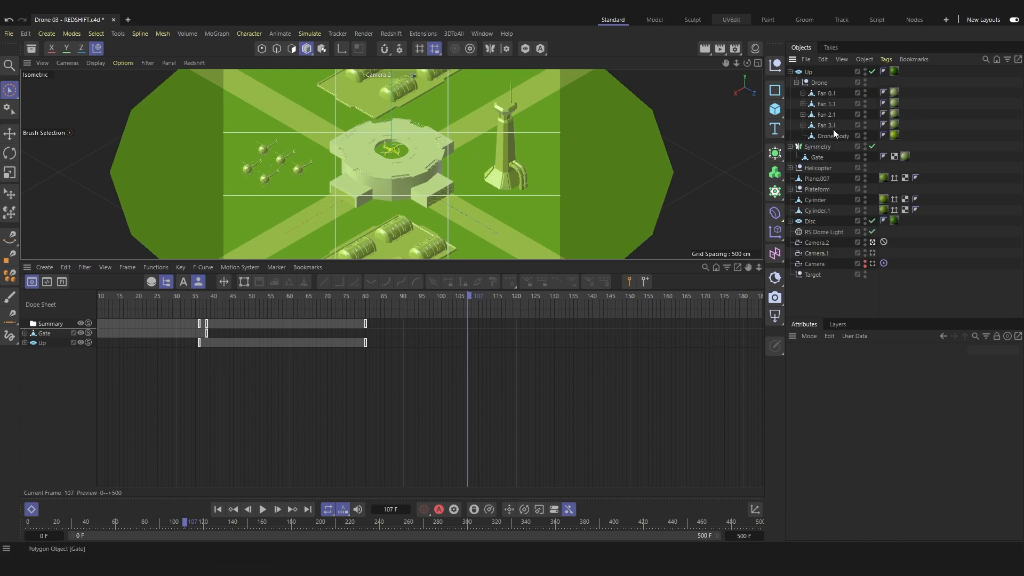
click(833, 94)
click(826, 105)
click(821, 114)
click(821, 124)
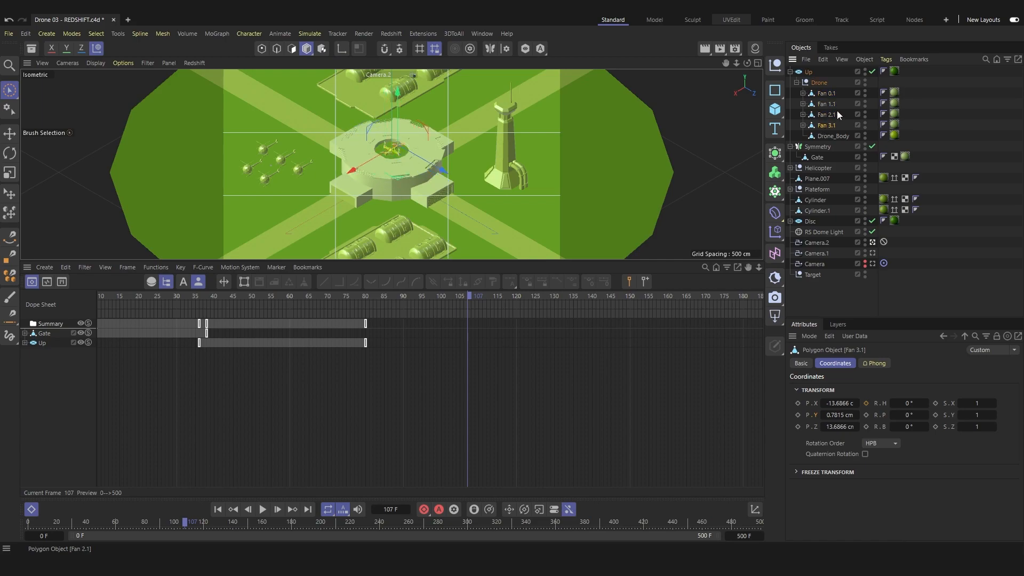
click(821, 97)
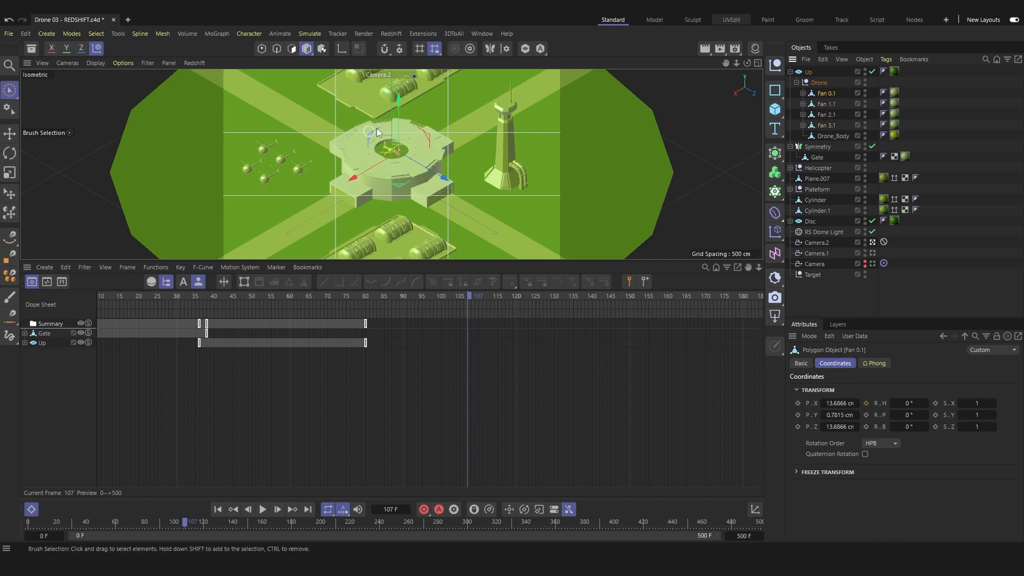
drag(256, 264, 248, 370)
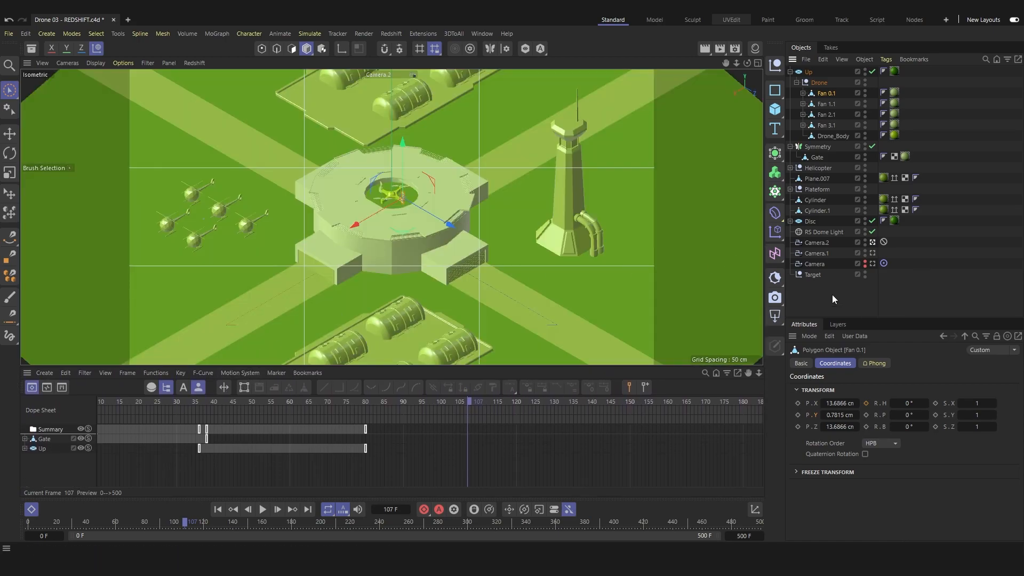
click(832, 294)
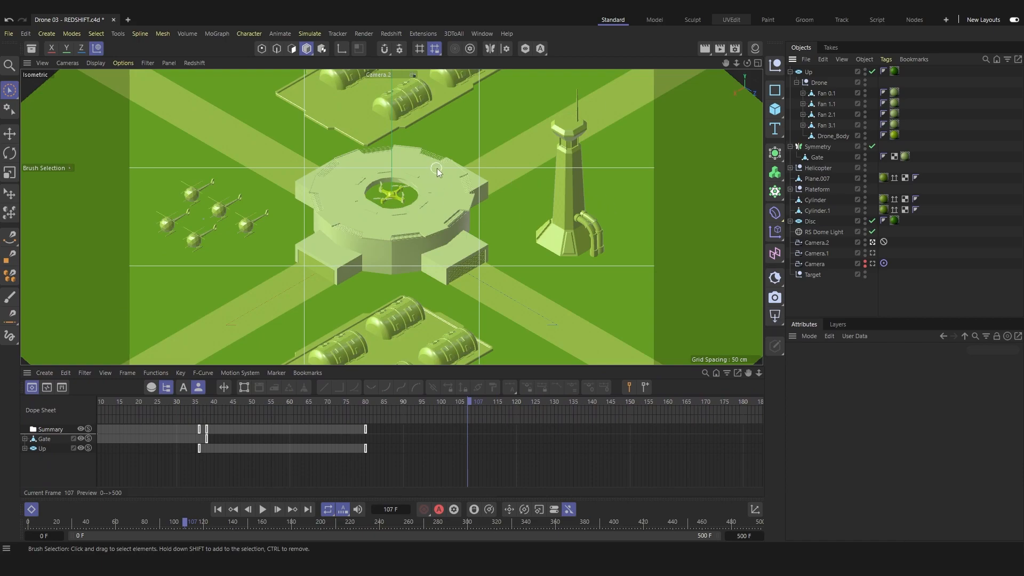
key(ctrl+z)
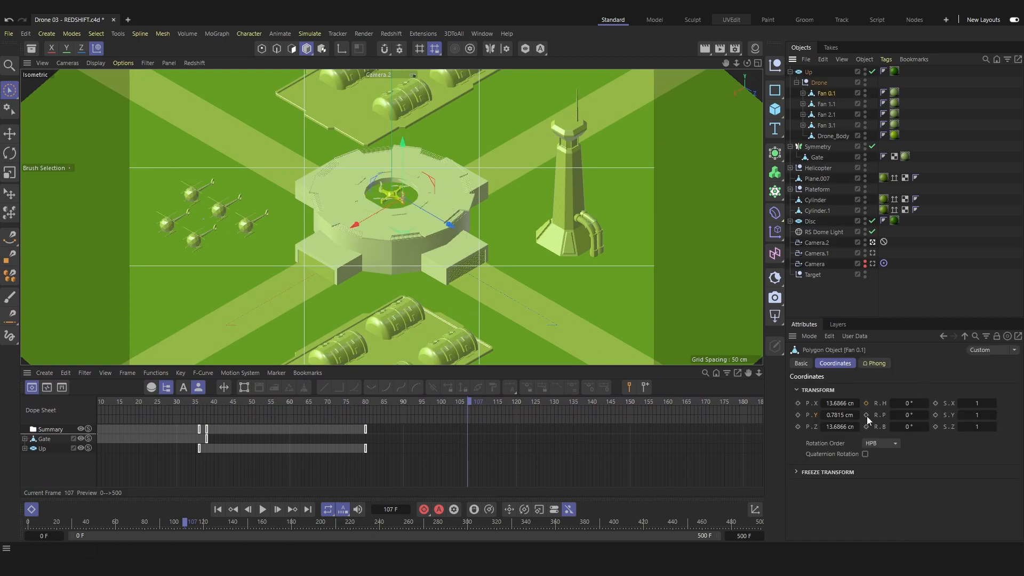
Step: Test Fan 0.1's heading rotation and undo the change
mouse_move(909, 405)
mouse_down()
mouse_move(1019, 405)
mouse_move(871, 405)
mouse_move(944, 417)
mouse_move(880, 427)
mouse_move(899, 407)
mouse_up()
key(ctrl+z)
key(ctrl+z)
key(ctrl+z)
Step: At frame 110, key the heading rotation of all four drone fans at 0°
drag(422, 404, 481, 404)
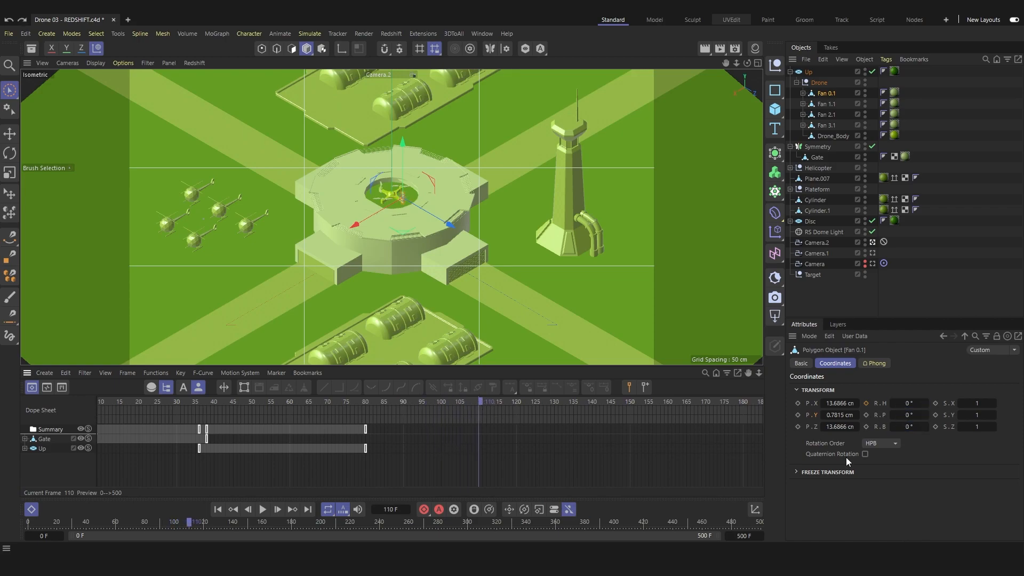
click(867, 404)
shift+click(824, 114)
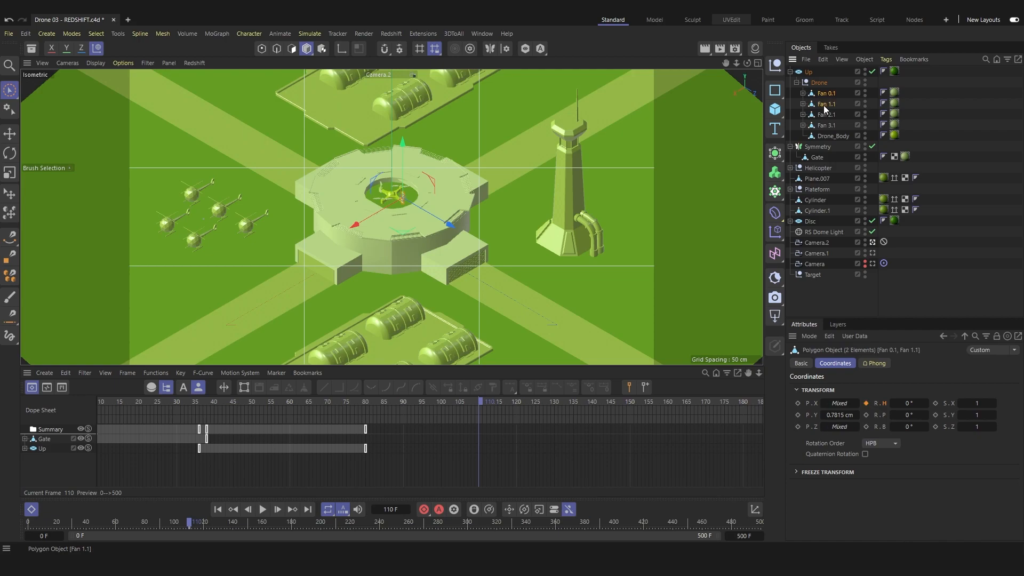
shift+click(824, 124)
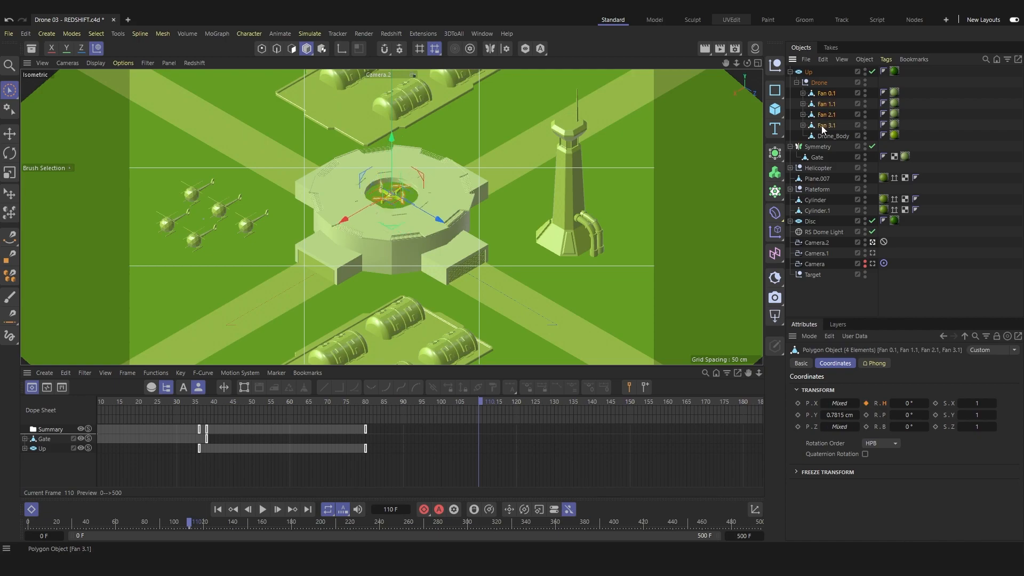
click(867, 404)
Step: Enlarge the timeline and bring the four keyed fans into the dope sheet
drag(267, 364, 270, 295)
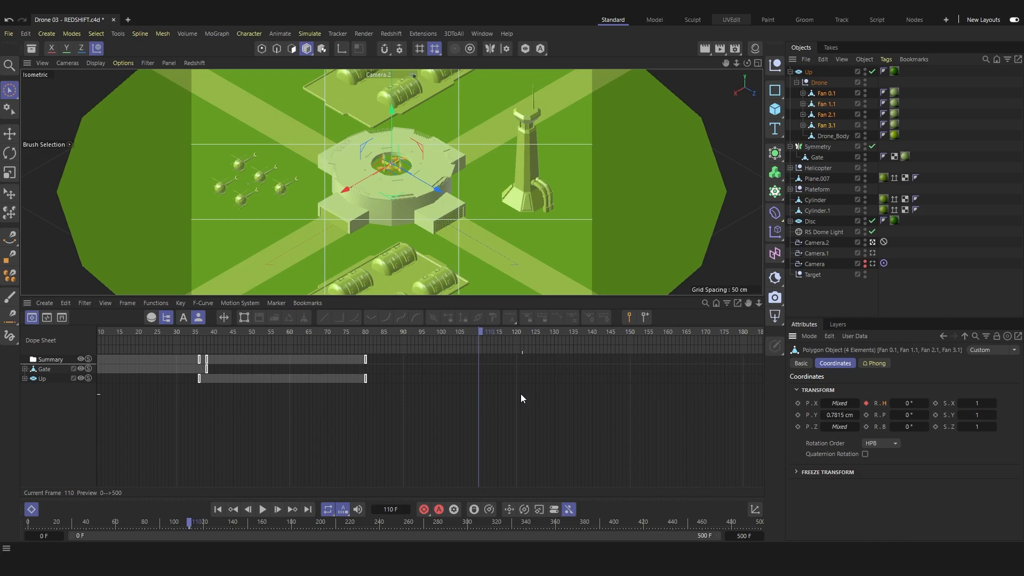
click(198, 318)
key(F9)
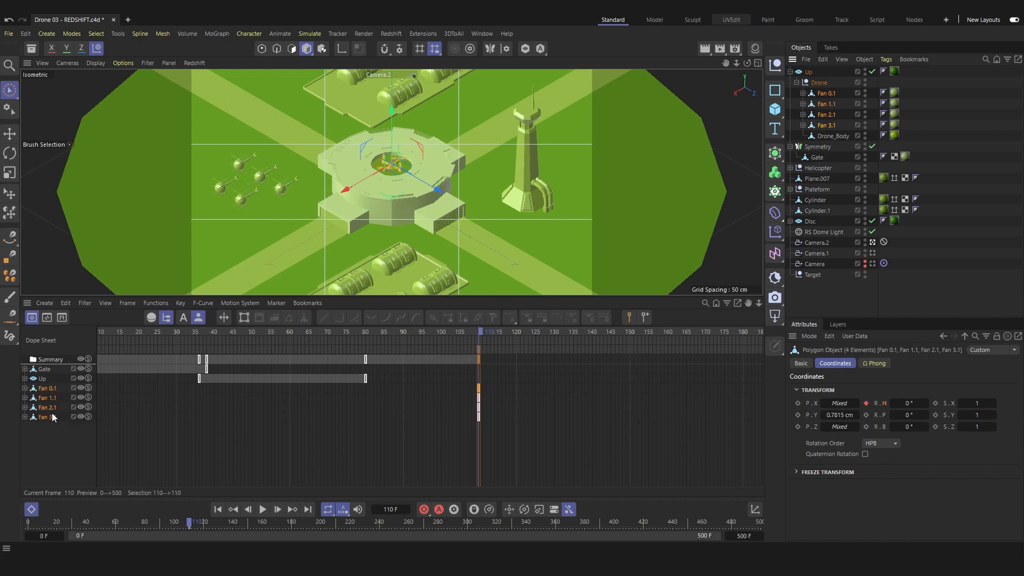
Step: Remove Fan 3.1 from the dope sheet's object list
click(64, 455)
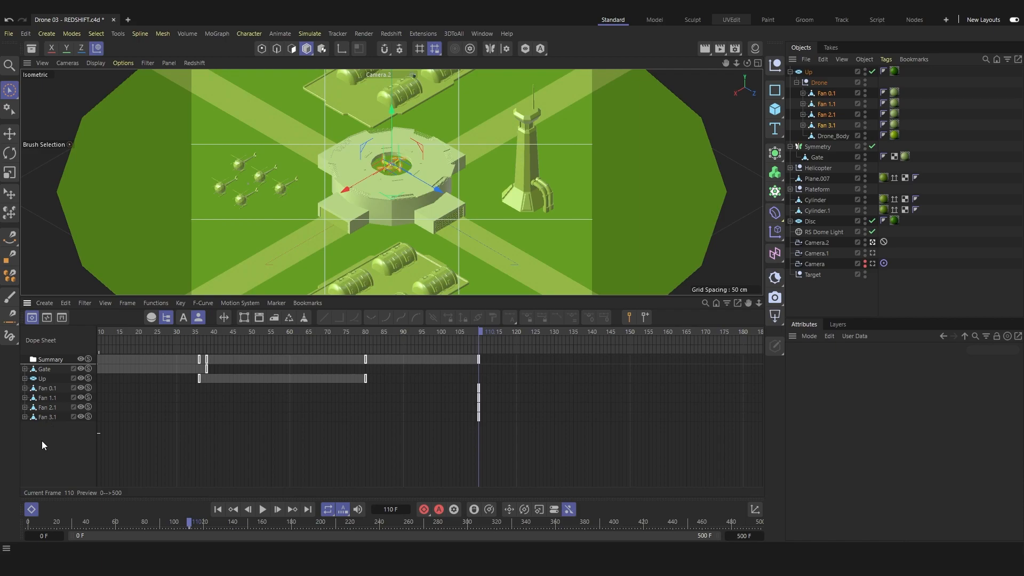
right_click(43, 418)
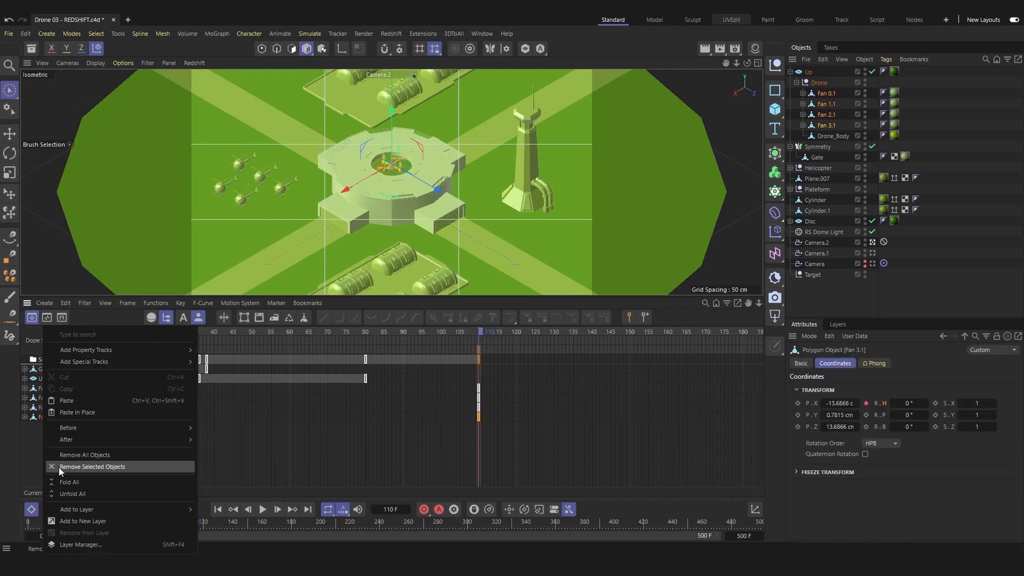
click(75, 467)
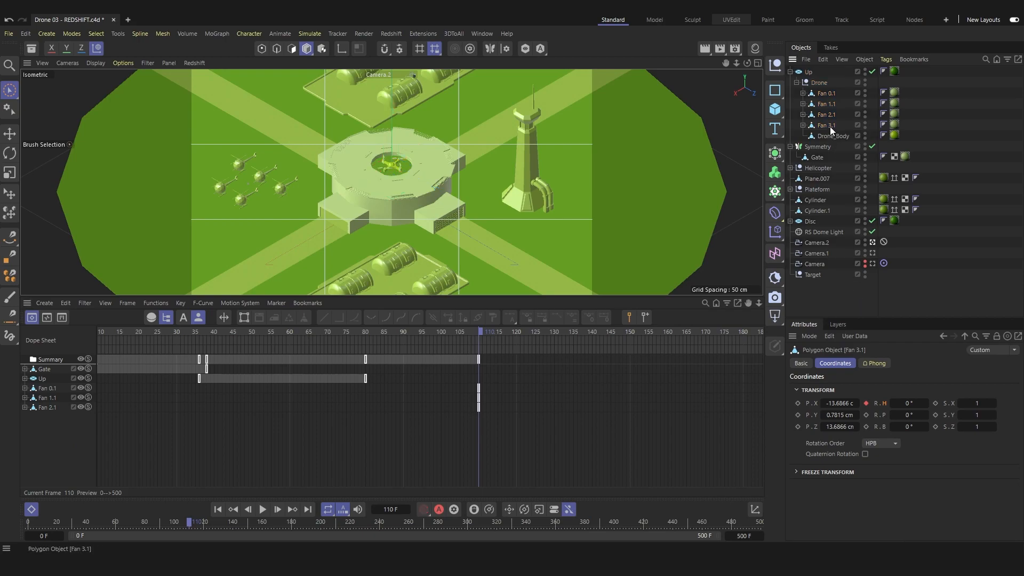
Step: Bring Fan 3.1 back into the dope sheet's object list and clear the selection
drag(54, 441, 51, 442)
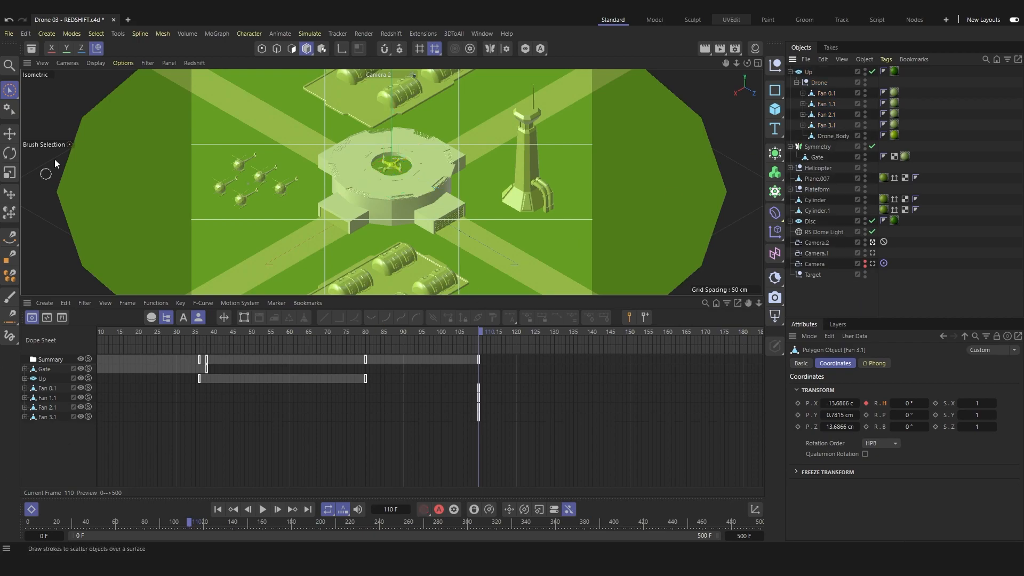
right_click(45, 443)
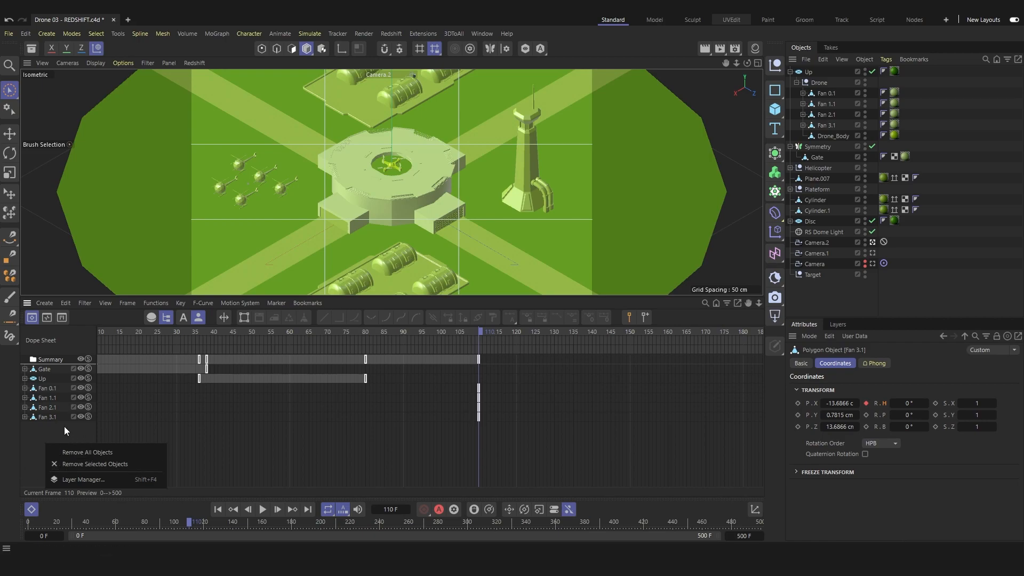
click(18, 442)
click(322, 468)
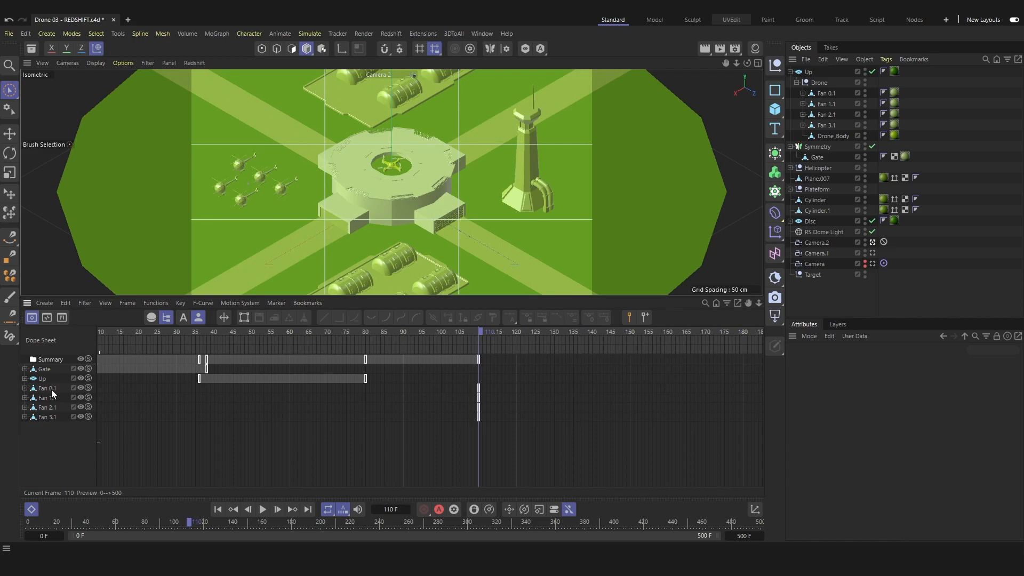
Step: At frame 150, key the heading rotation of all four drone fans at 5663°
alt+middle_drag(543, 456, 499, 456)
drag(442, 332, 594, 345)
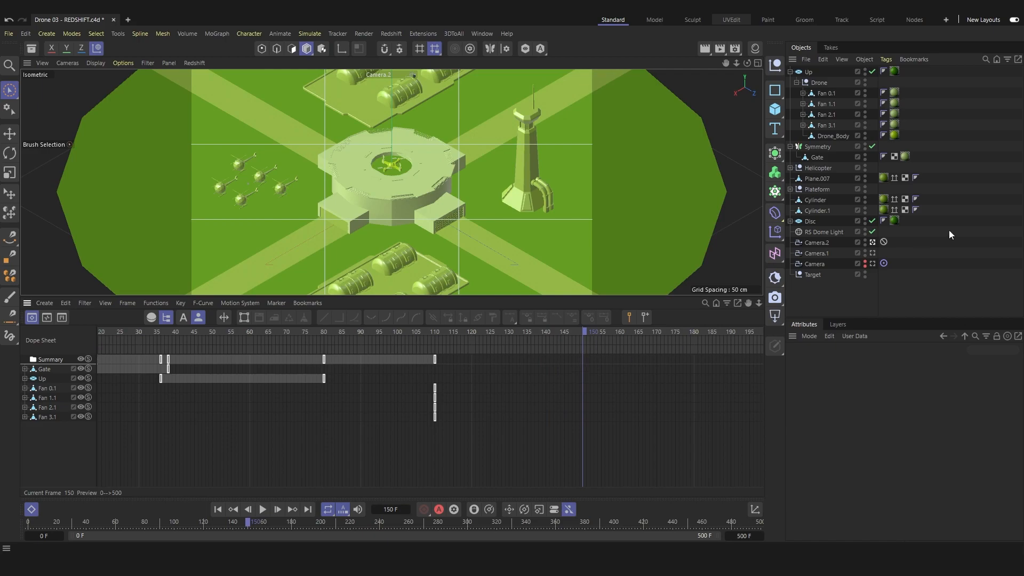
click(833, 126)
shift+click(834, 94)
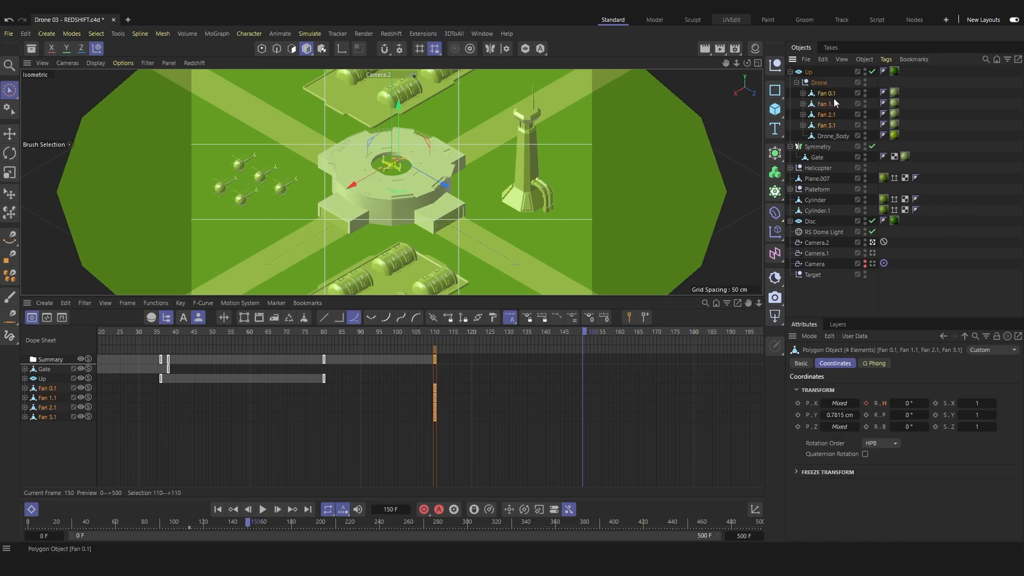
mouse_move(910, 403)
mouse_down()
mouse_move(1011, 403)
mouse_move(909, 402)
mouse_up()
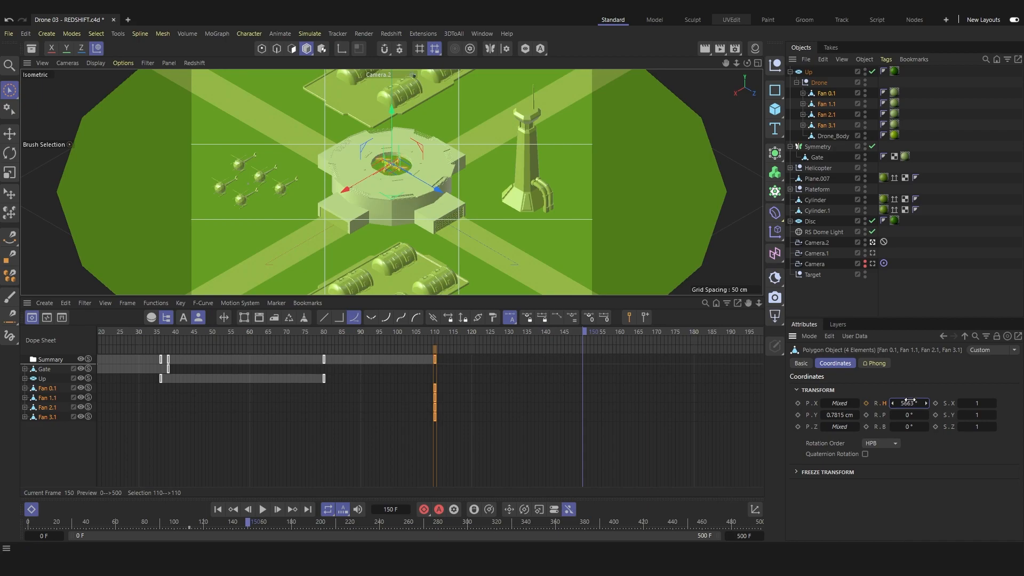
click(867, 404)
click(550, 440)
Step: Play back the fan spin from just before frame 110, then return the playhead to frame 107
click(428, 334)
key(F8)
key(F8)
drag(430, 333, 423, 334)
scroll(564, 461, down, 3)
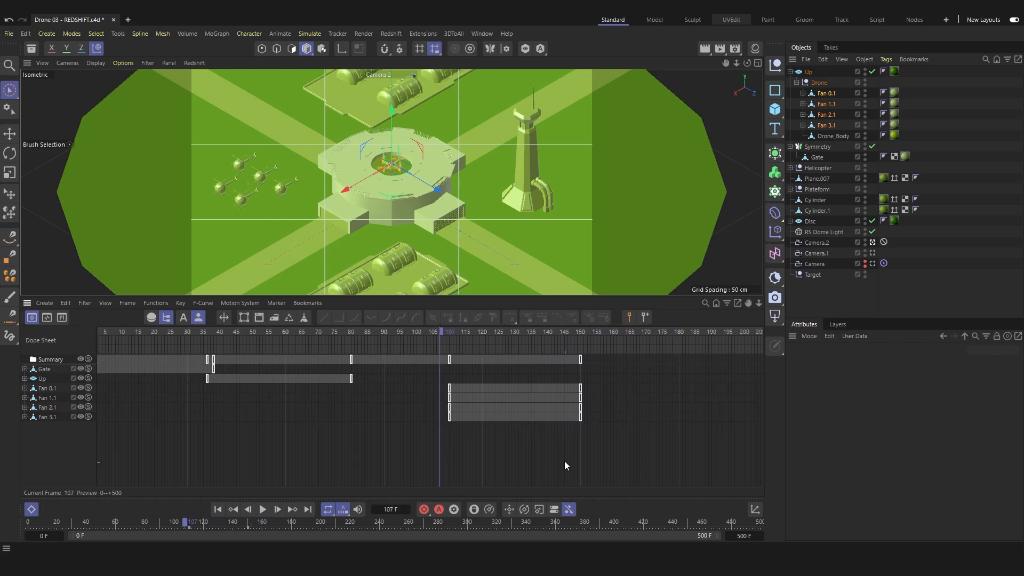
Step: Move the four fans' end keys from frame 150 to frame 597 in the dope sheet
alt+middle_drag(584, 426, 345, 426)
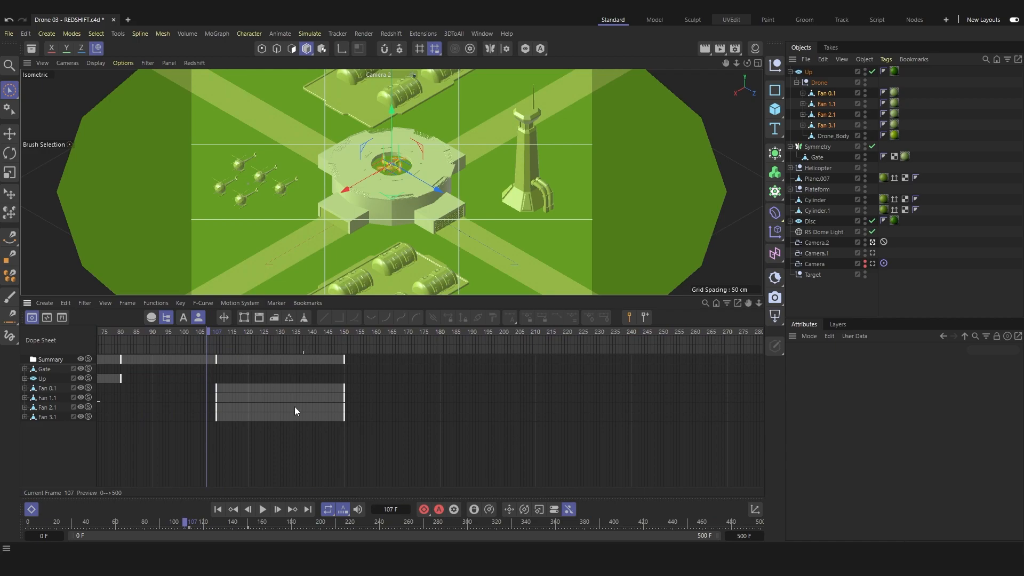
alt+right_drag(273, 396, 435, 456)
alt+middle_drag(547, 456, 441, 457)
drag(366, 462, 255, 352)
drag(293, 385, 512, 405)
click(590, 453)
drag(590, 453, 648, 400)
alt+middle_drag(494, 443, 577, 443)
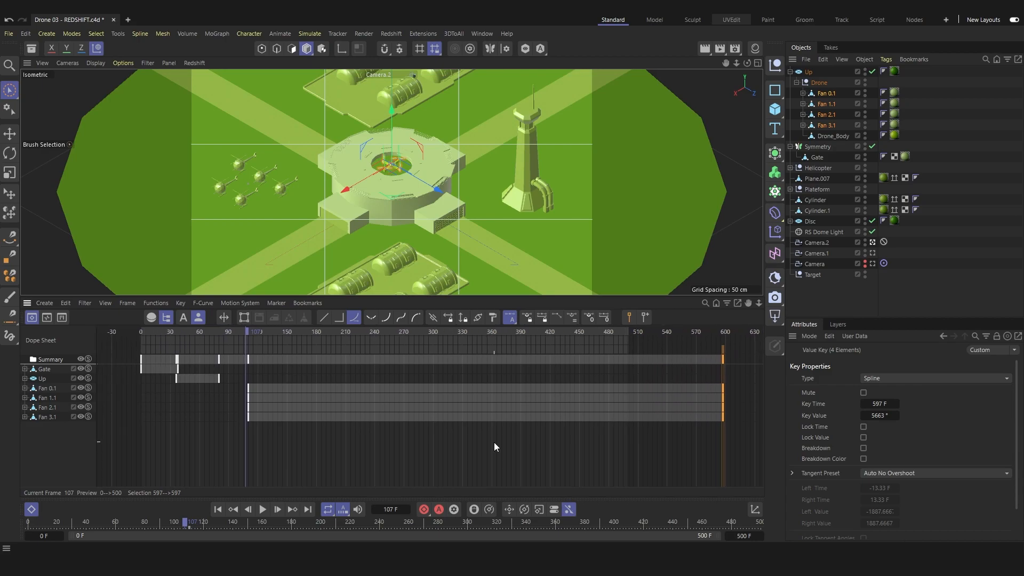
Step: Play back the stretched fan spin and move the four fans' end keys to frame 500
click(230, 342)
key(F8)
click(433, 440)
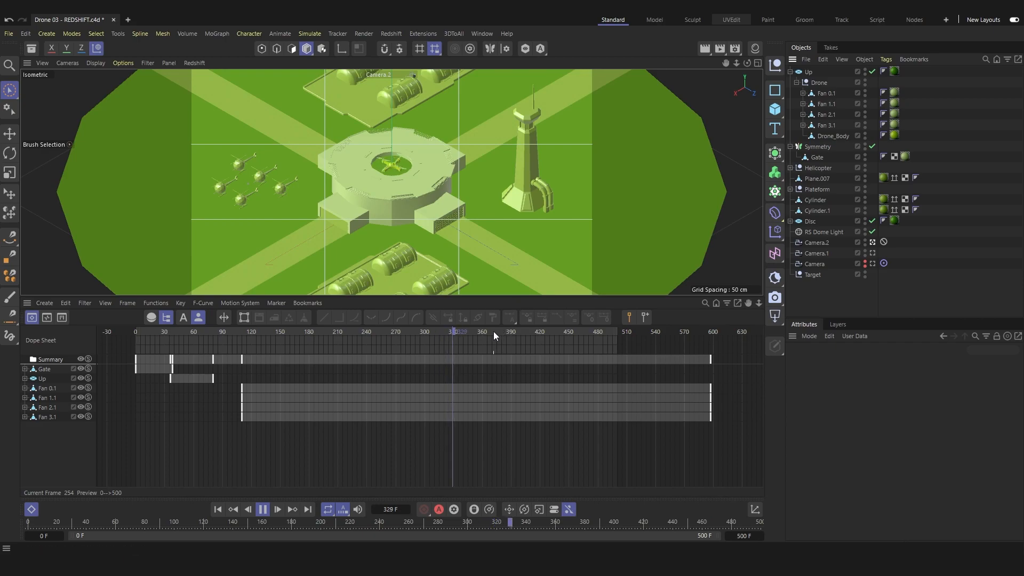
drag(472, 332, 727, 355)
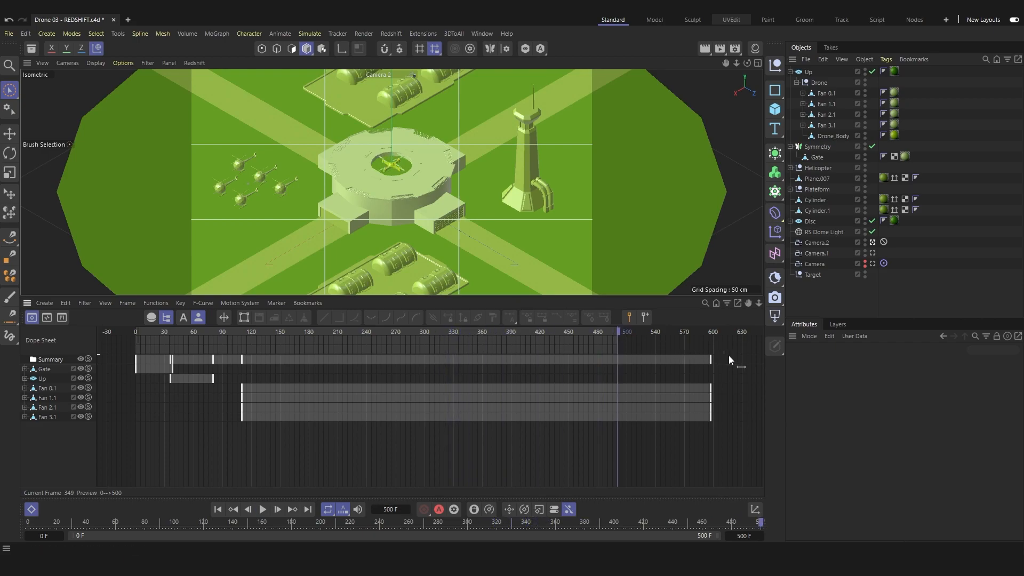
drag(737, 447, 616, 369)
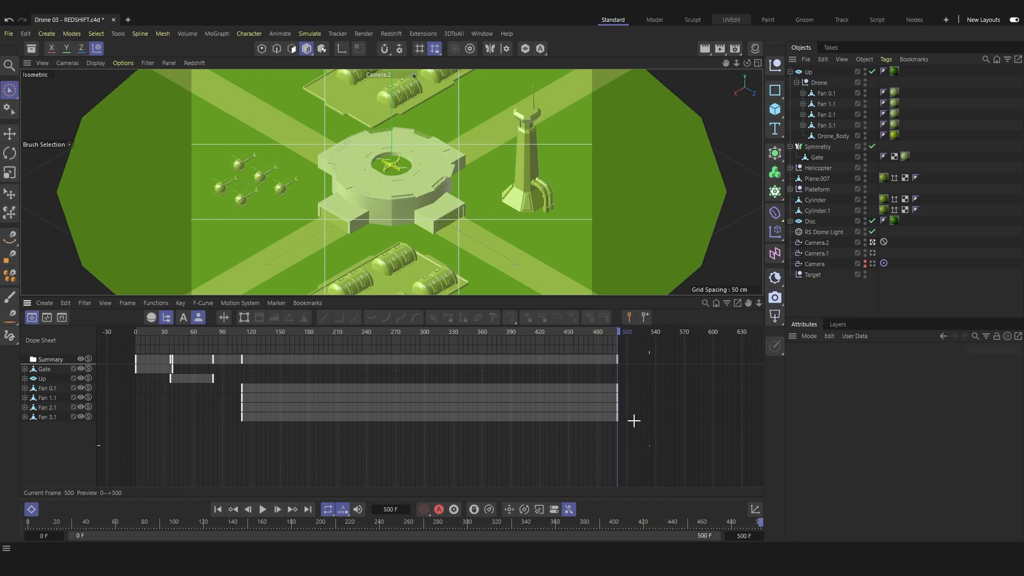
Step: At frame 500, key the four fans' heading rotation at about 7696° and play back the spin
shift+click(828, 124)
drag(909, 403, 955, 404)
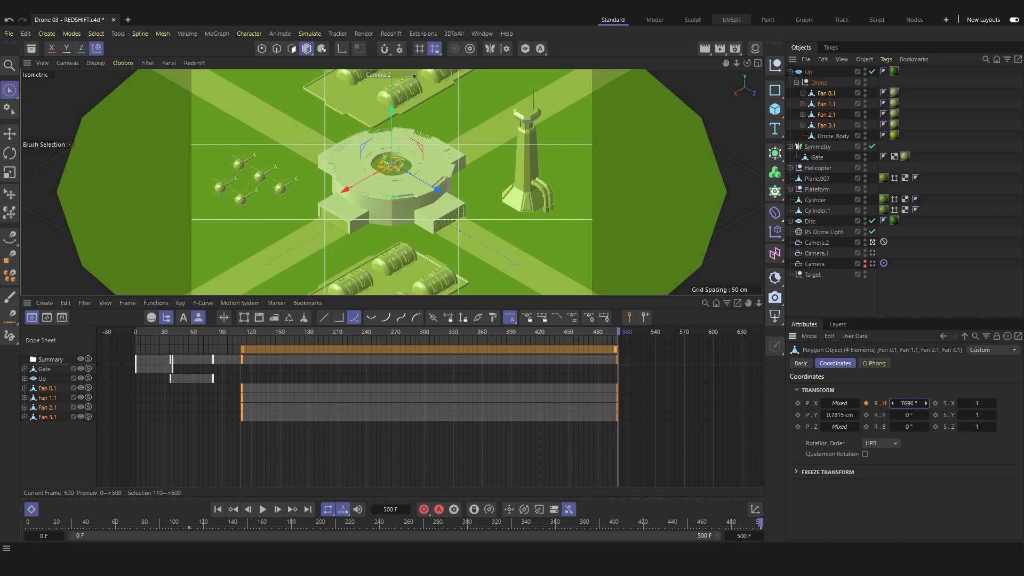
click(866, 403)
drag(498, 330, 238, 341)
key(F8)
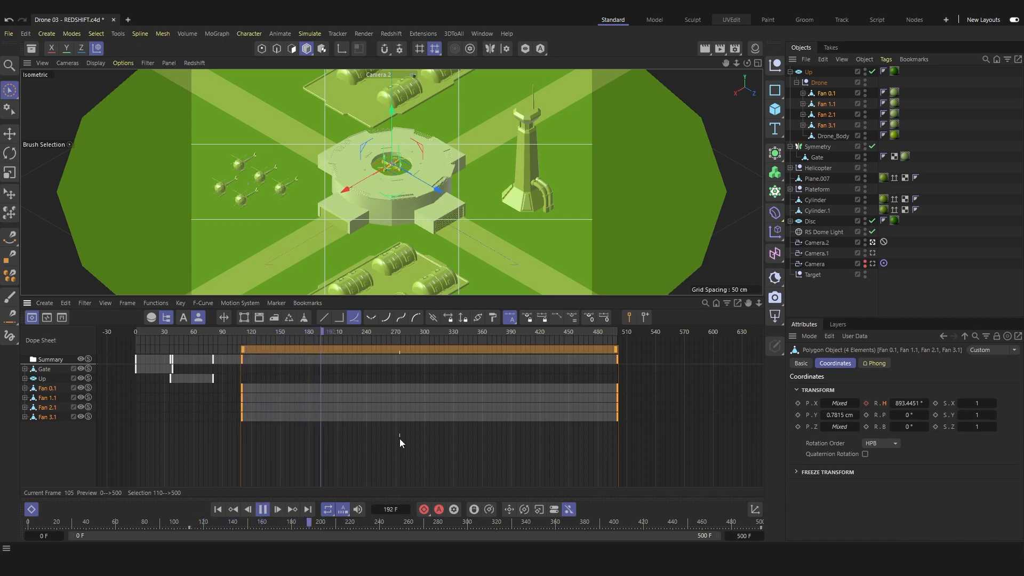
click(310, 462)
key(F8)
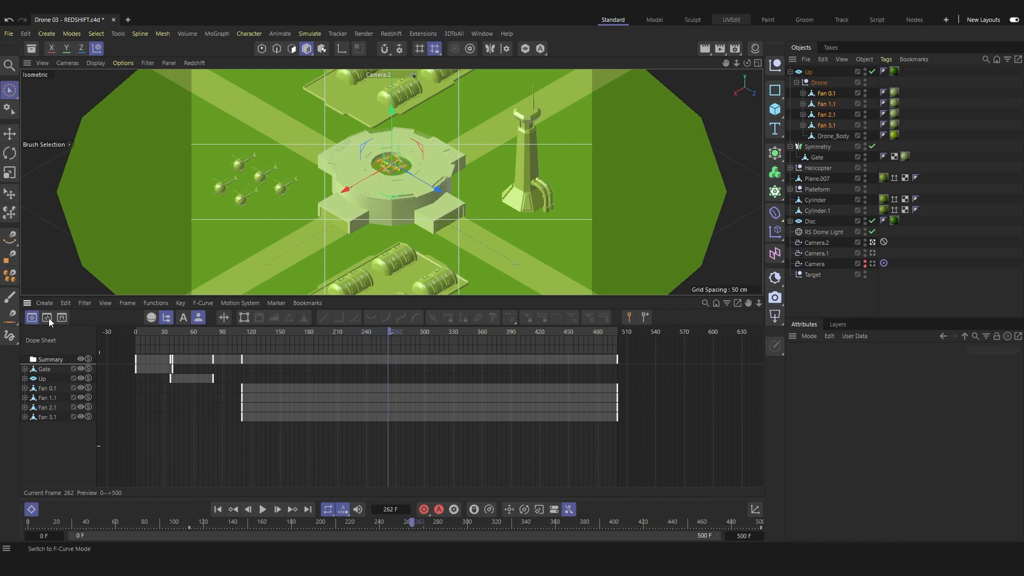
Step: In the fans' F-curves, set the frame 110 keys' right tangent to about 22 F at 0° and play back
drag(41, 442, 64, 391)
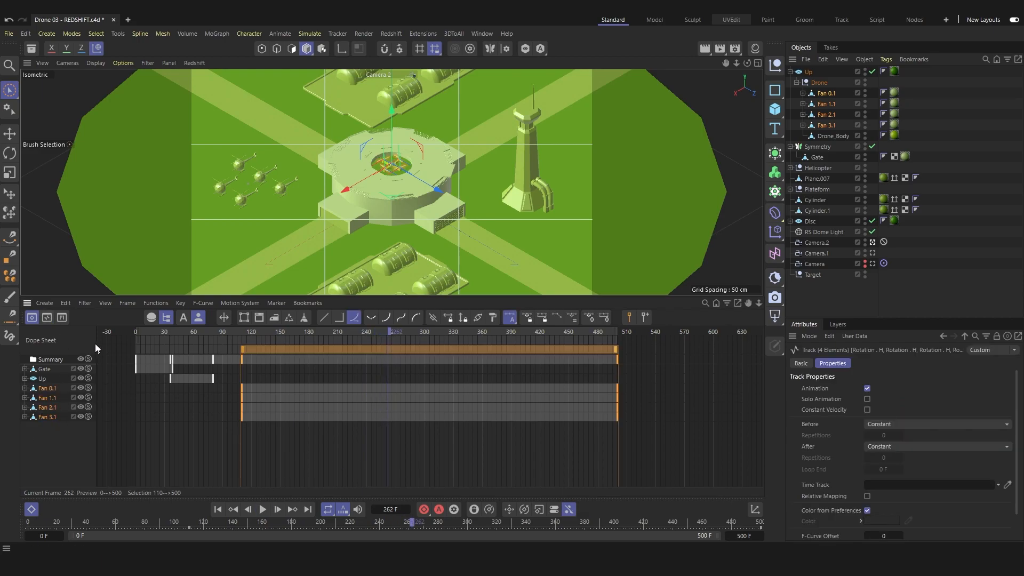
key(Tab)
drag(168, 436, 259, 480)
drag(248, 332, 225, 342)
key(F8)
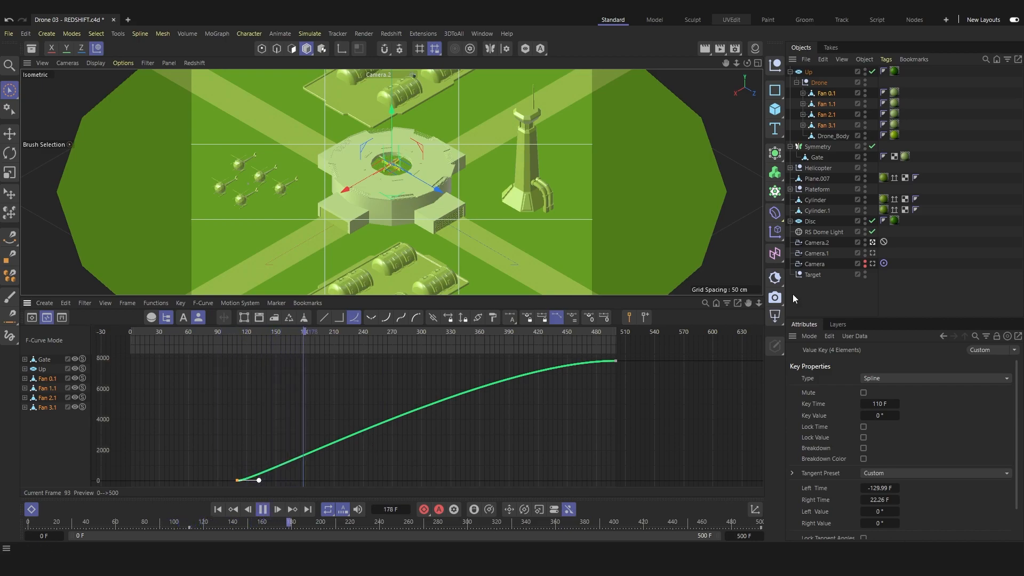
click(807, 294)
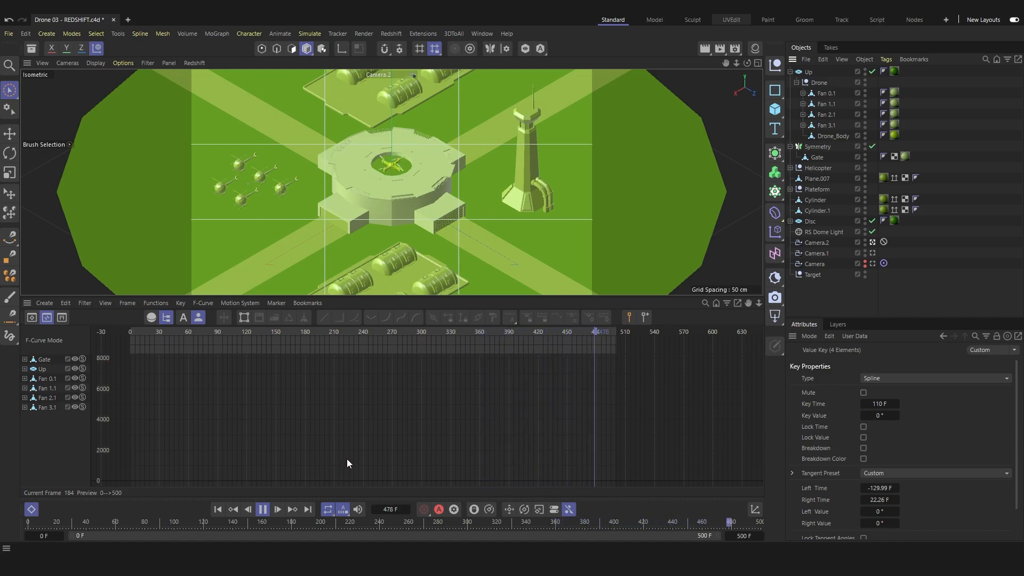
Step: Return from the F-curves to the dope sheet and set the current frame to 500
drag(399, 334, 677, 340)
drag(50, 416, 47, 388)
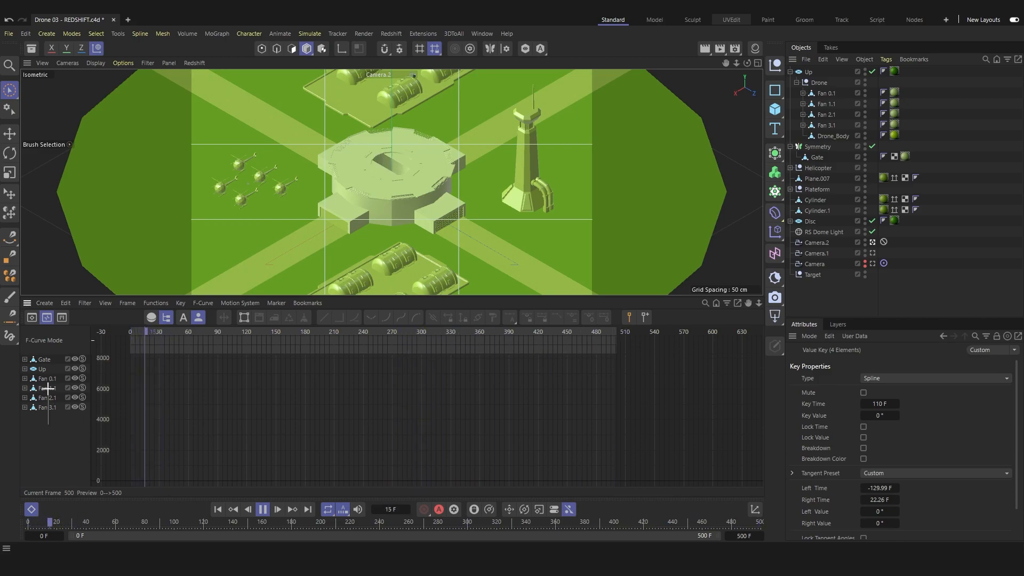
key(F8)
click(32, 317)
drag(44, 449, 54, 386)
scroll(611, 414, down, 4)
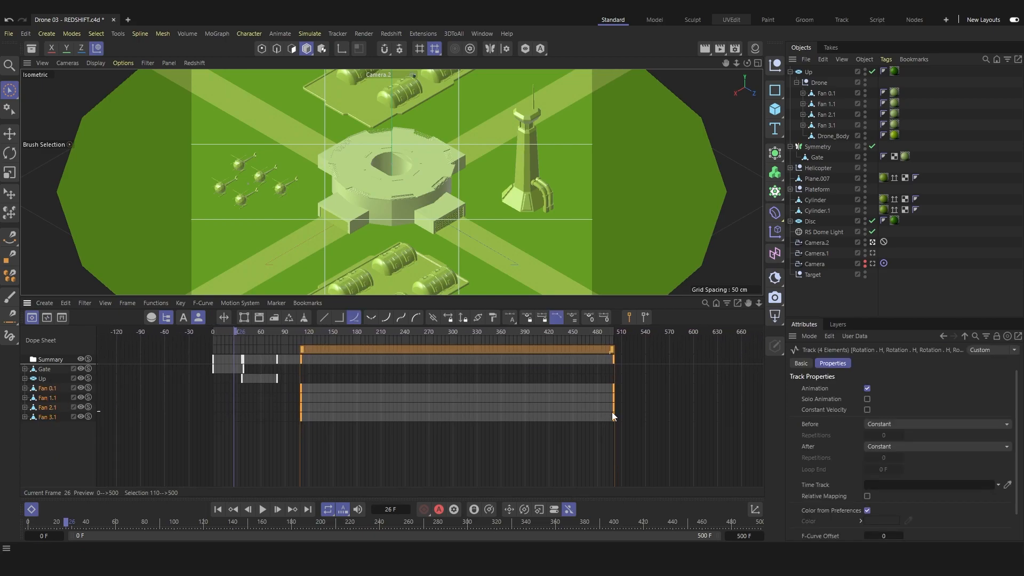
alt+middle_drag(683, 419, 564, 387)
scroll(622, 415, down, 1)
drag(495, 332, 561, 338)
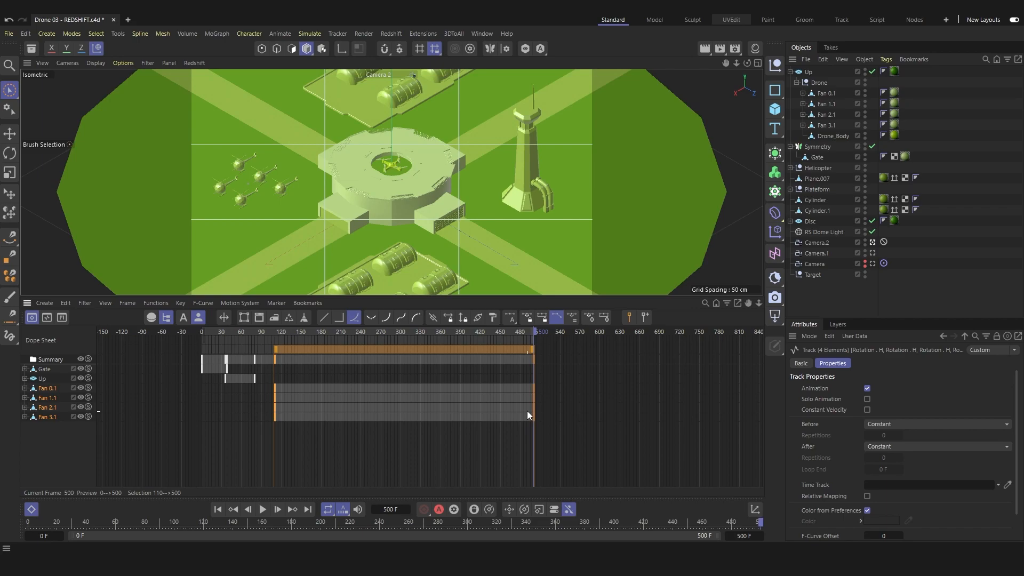
click(581, 412)
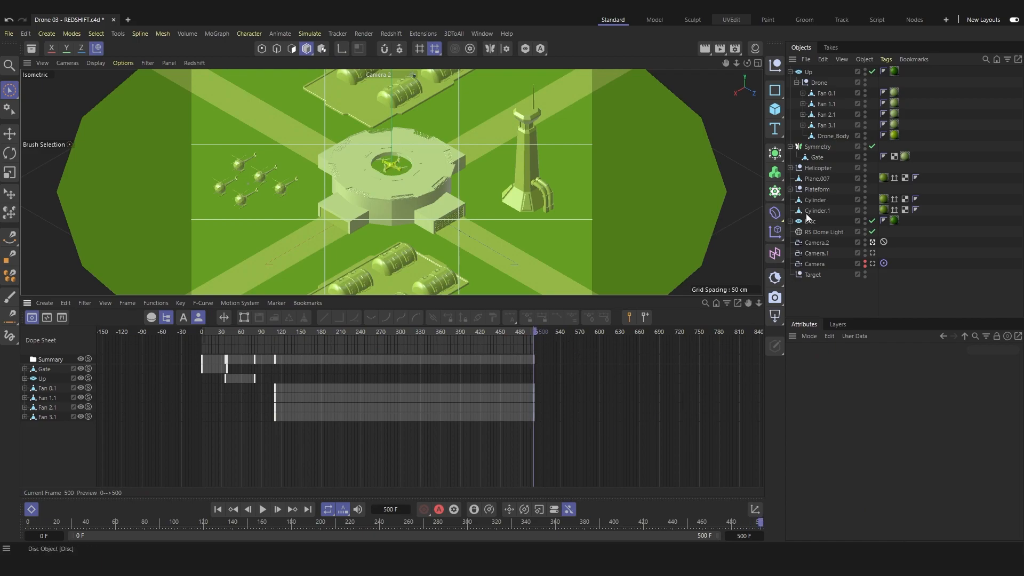
Step: At frame 500, set the four fans' heading rotation to 9682° multiplied by 3 and key it
click(827, 126)
mouse_move(908, 403)
mouse_down()
mouse_move(1008, 404)
mouse_move(912, 403)
mouse_up()
click(905, 403)
click(920, 403)
text(*)
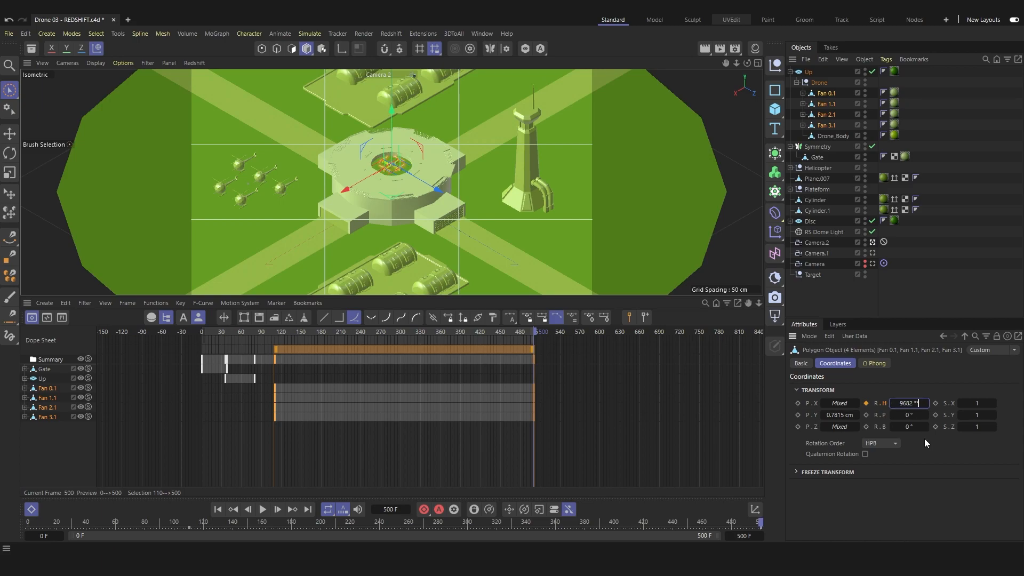
text(3)
key(Return)
click(867, 404)
click(586, 369)
Step: Play back the faster fan spin from frame 110 and return the playhead to frame 112
click(274, 331)
key(F8)
key(F8)
drag(292, 331, 276, 339)
Step: In the fans' F-curves, lengthen the frame 110 keys' flat right tangent to about 111 F and play back the gradual spin-up
click(46, 318)
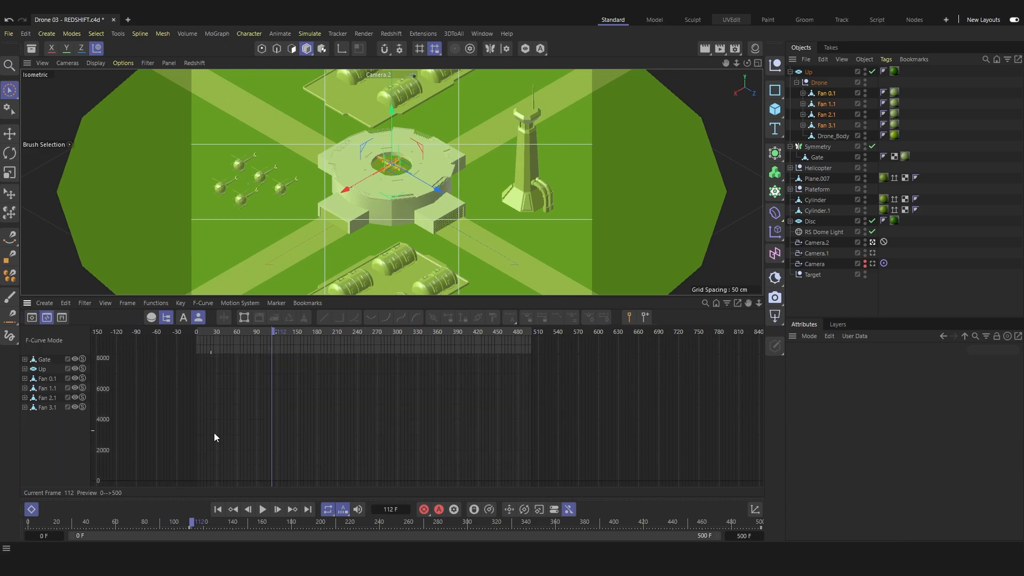
drag(40, 430, 51, 375)
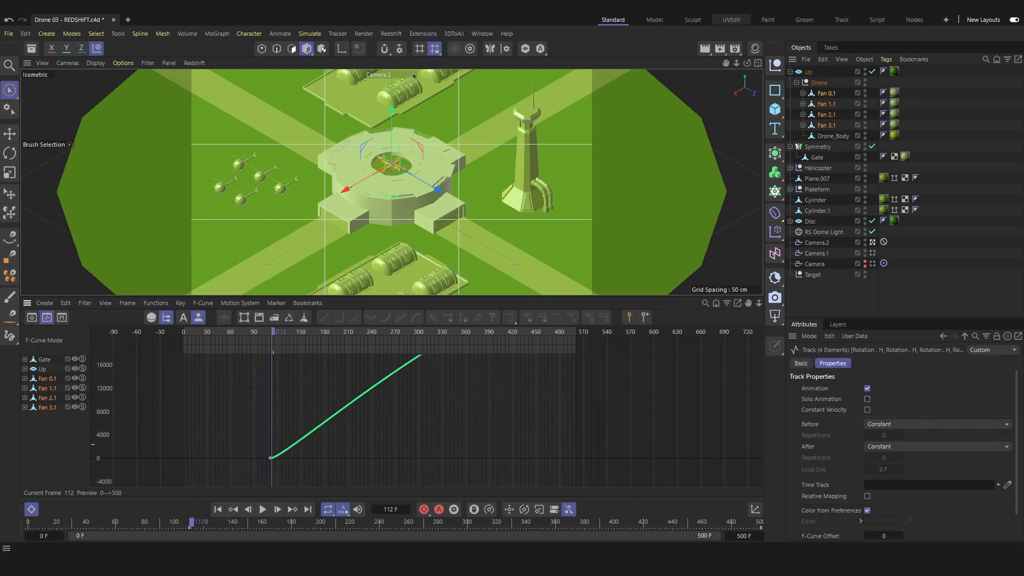
drag(225, 449, 322, 492)
drag(291, 460, 360, 467)
key(space)
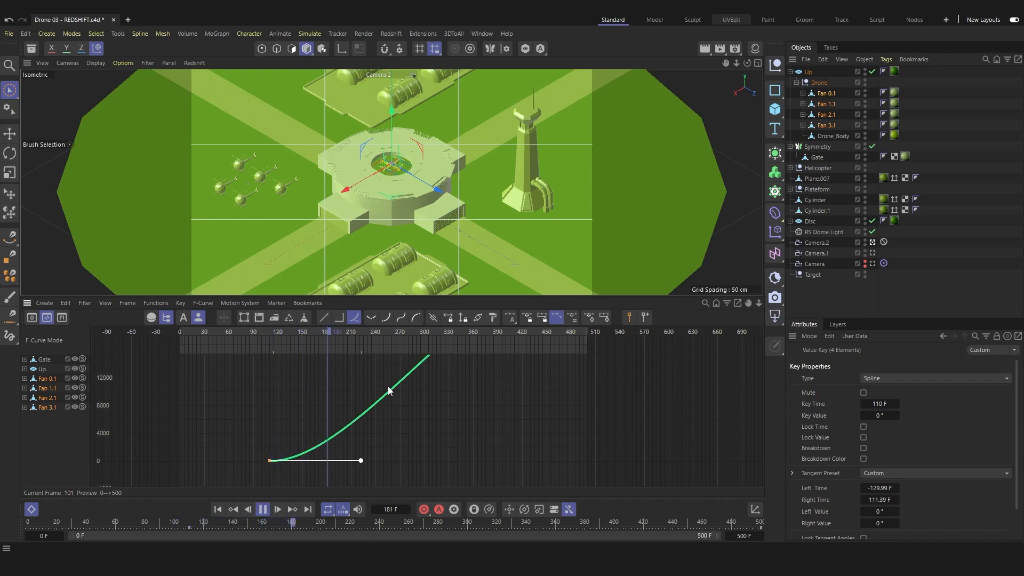
click(814, 287)
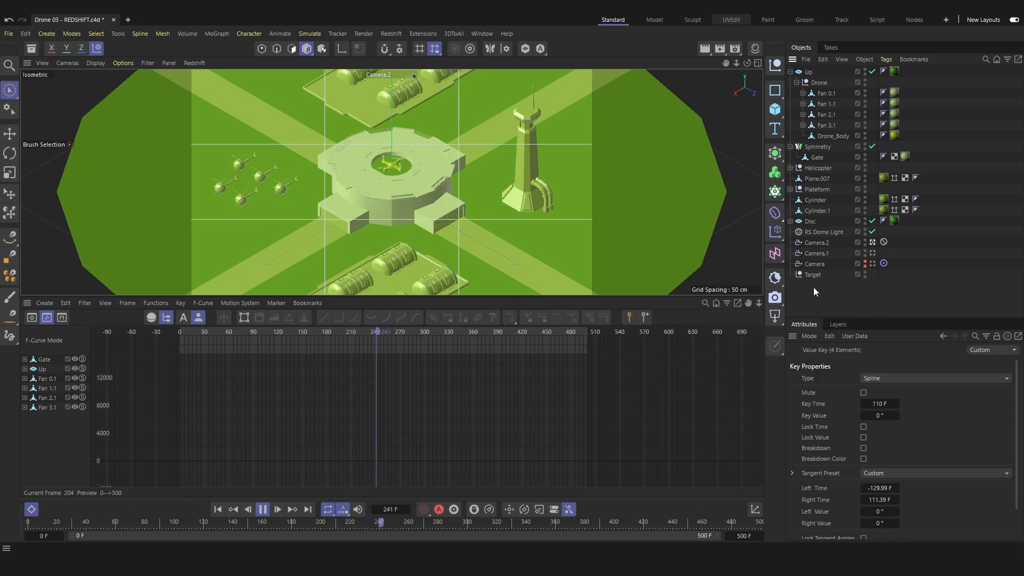
key(e)
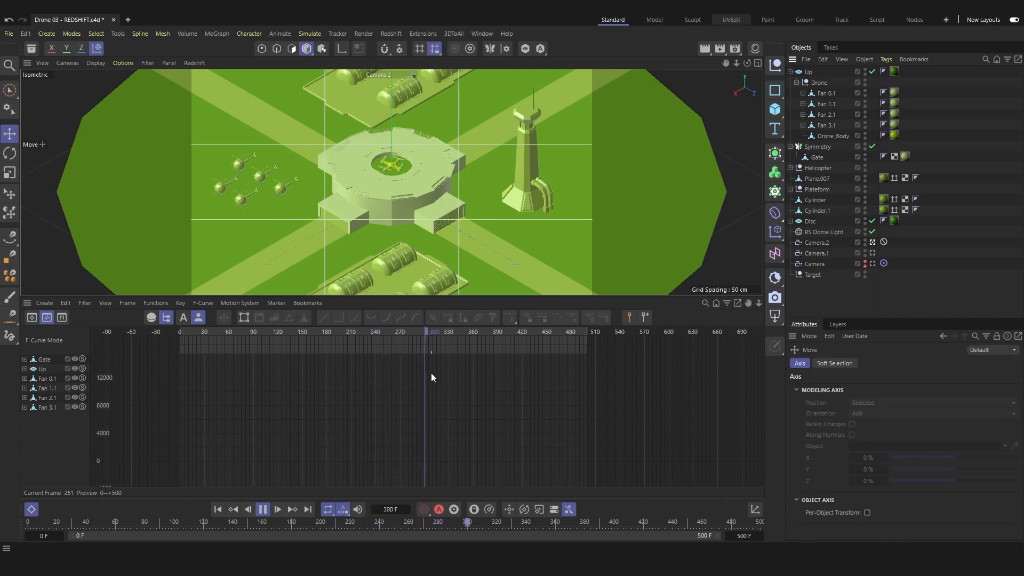
key(F8)
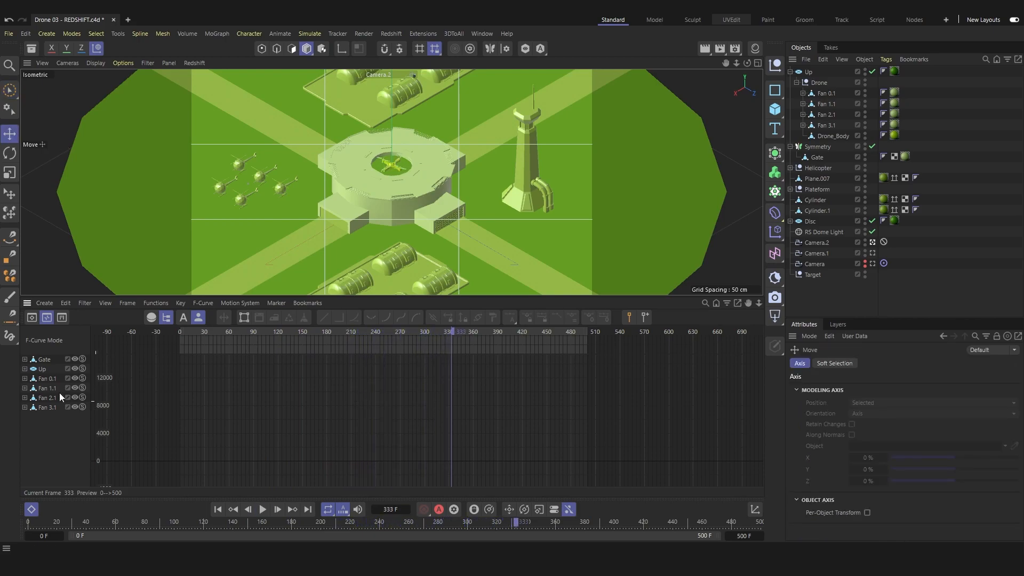
Step: Switch back to the dope sheet, play the animation from frame 99 and park the playhead at frame 218
click(32, 318)
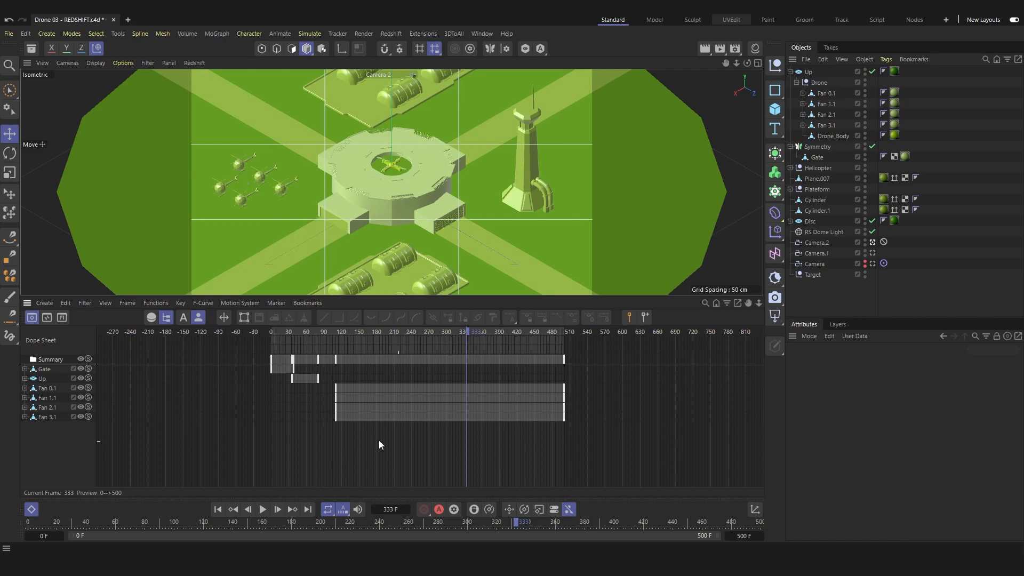
mouse_move(337, 332)
mouse_down()
mouse_move(357, 329)
mouse_move(329, 328)
mouse_up()
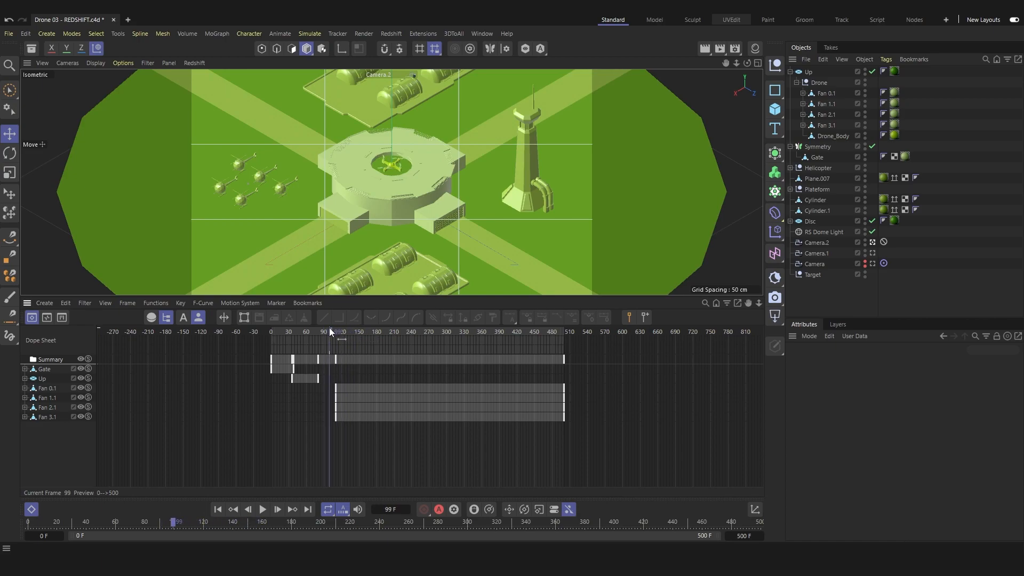
key(F8)
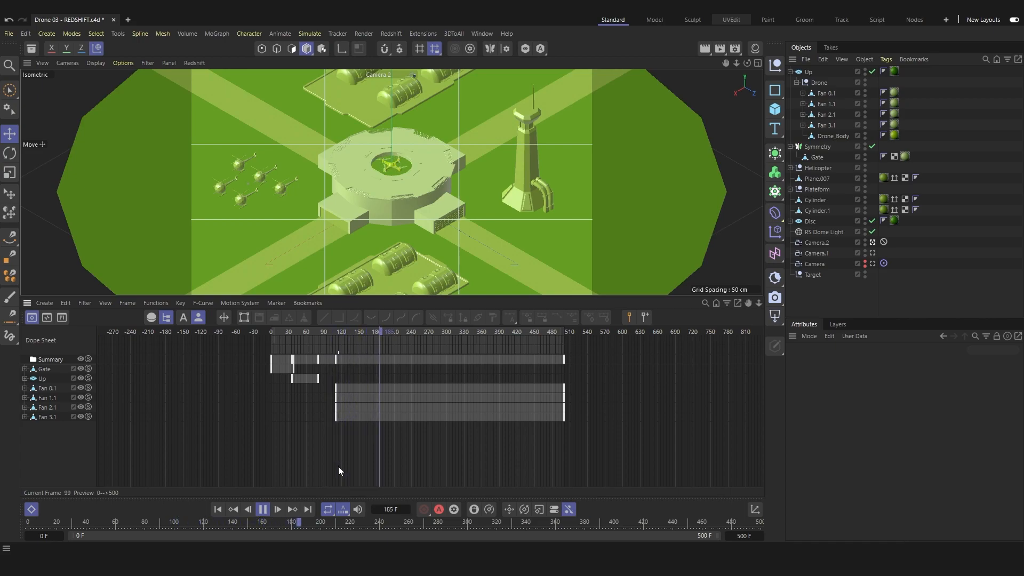
key(F8)
drag(412, 341, 399, 334)
Step: Select the Drone null, expand its hierarchy and show the coordinates of its Drone_Body child
click(797, 82)
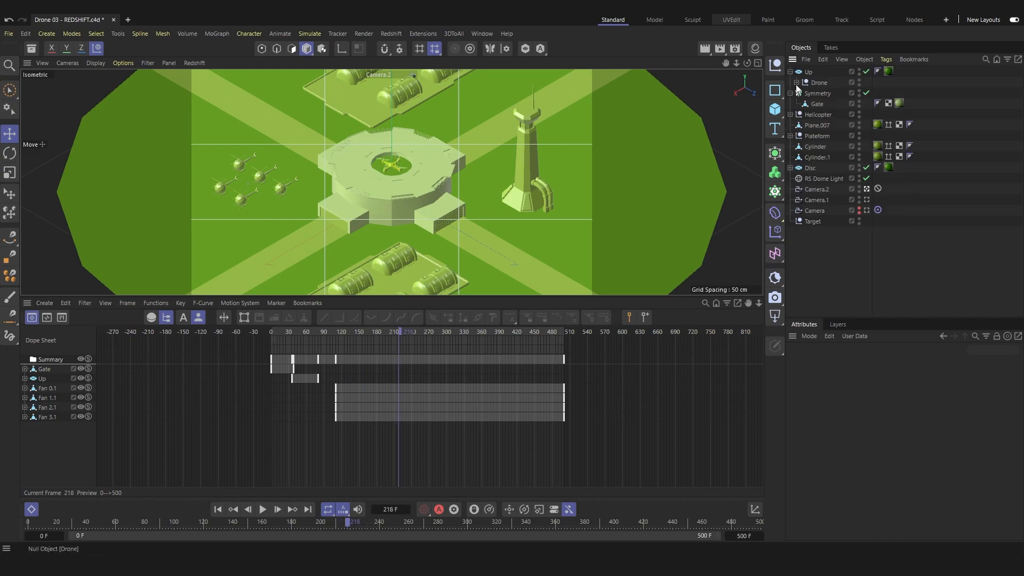
click(814, 84)
click(796, 83)
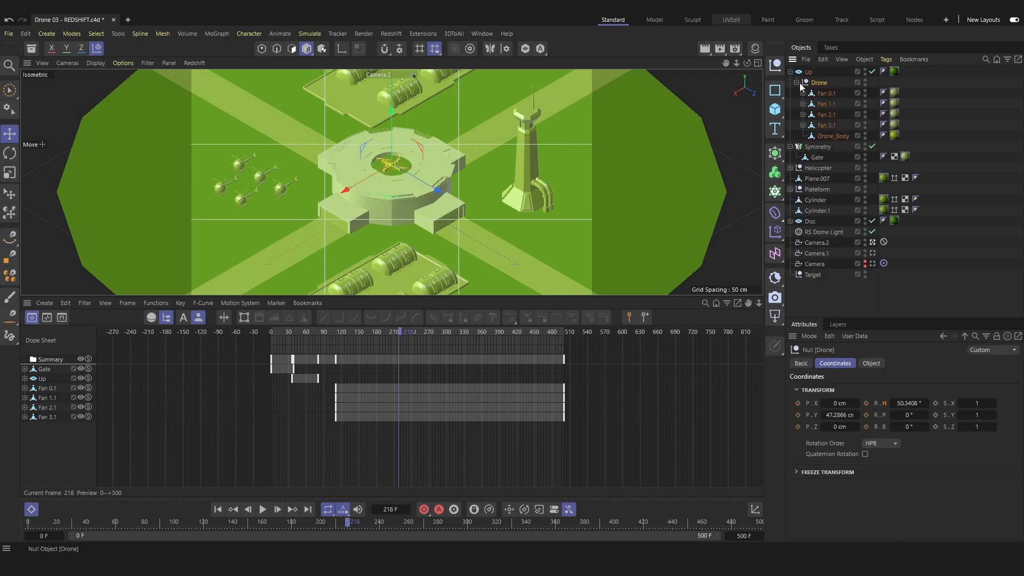
click(826, 136)
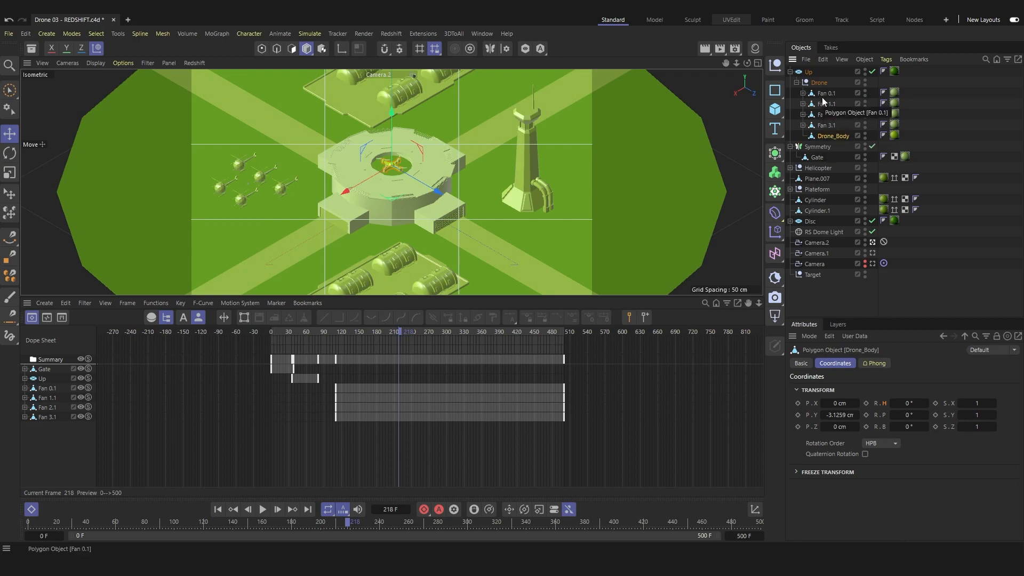
Step: Collapse and select the Drone null, and record keyframes on its position at frame 218
click(796, 82)
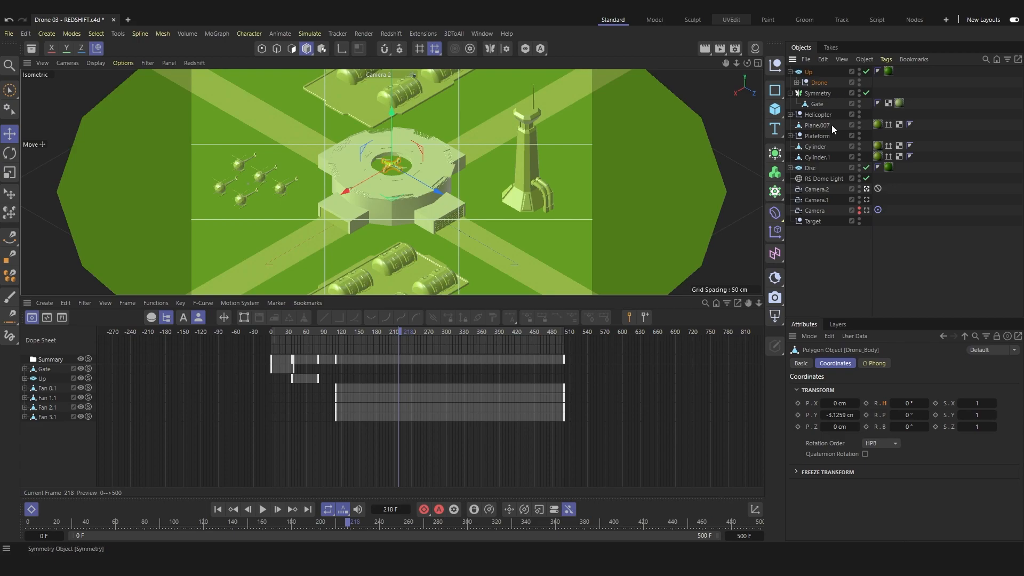
click(820, 82)
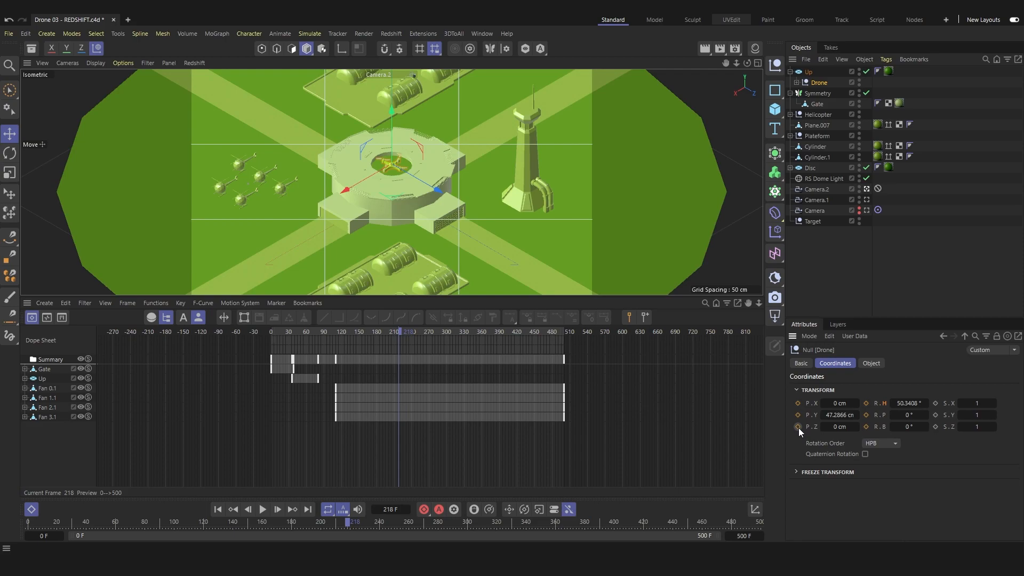
drag(799, 427, 800, 405)
drag(55, 453, 51, 455)
click(43, 452)
click(48, 429)
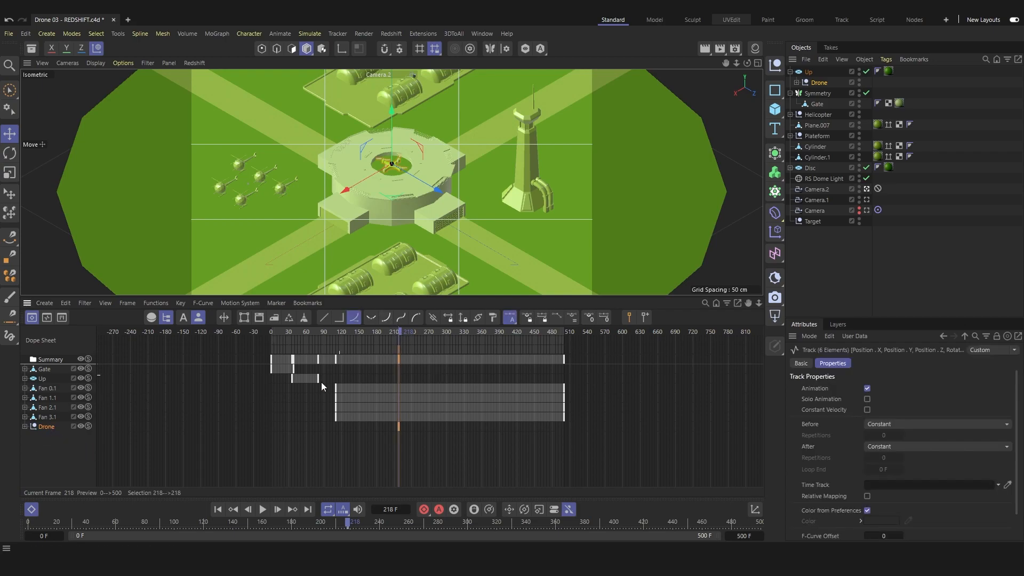
Step: Try to raise the Drone above the platform at frame 250, recording keyframes on its X and Y position
drag(397, 331, 420, 333)
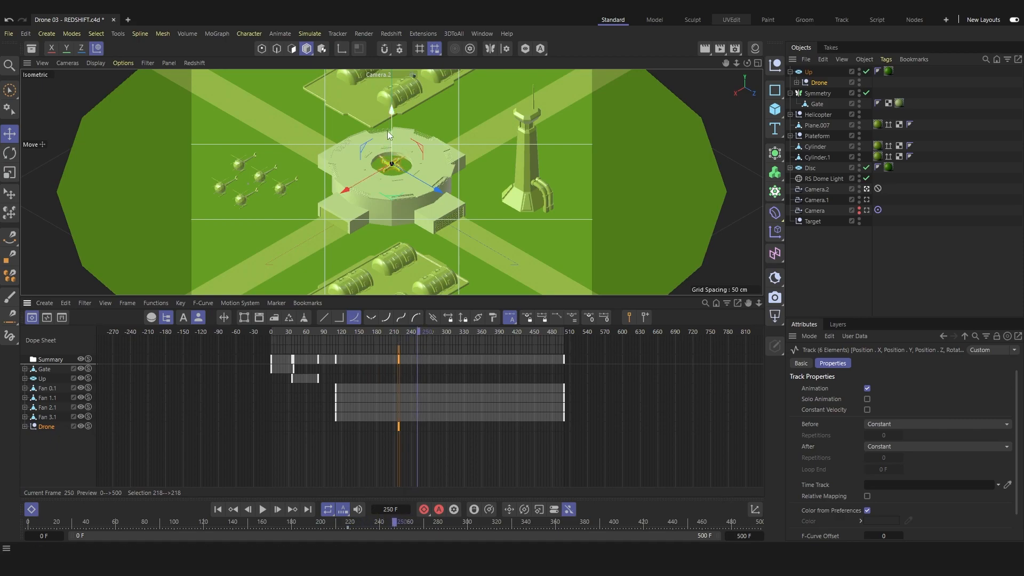
drag(388, 128, 392, 98)
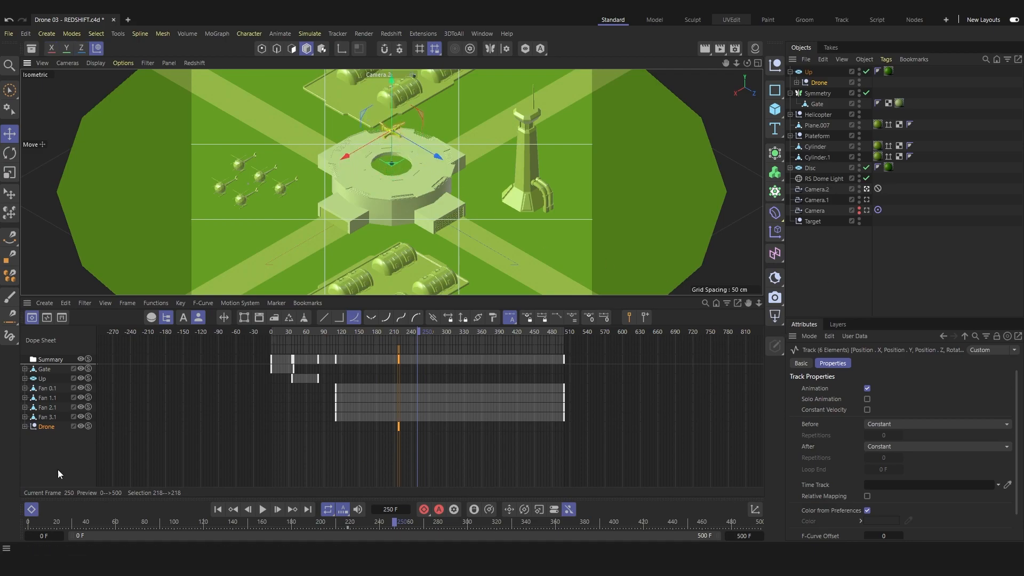
click(45, 429)
click(818, 84)
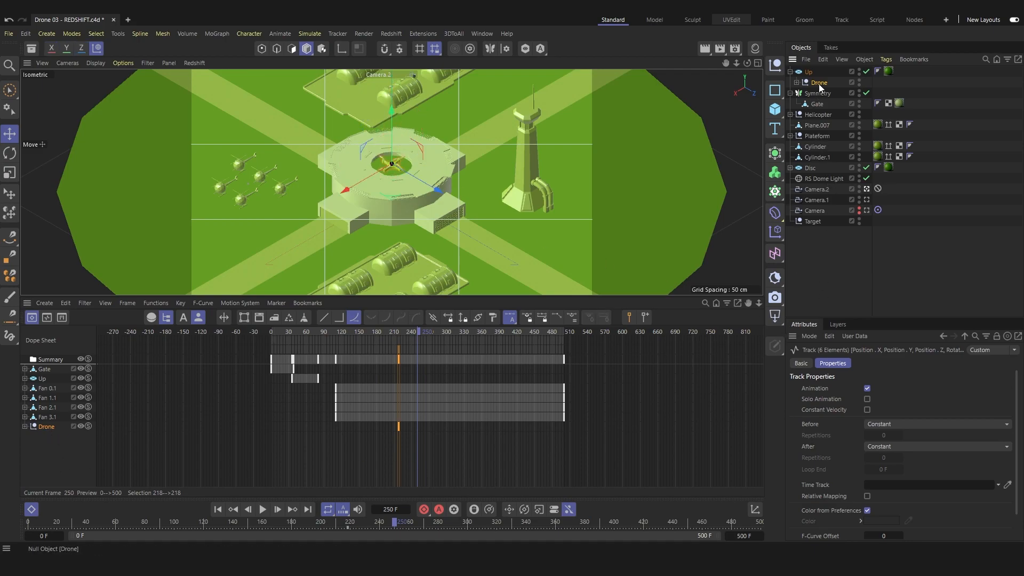
click(798, 403)
click(798, 415)
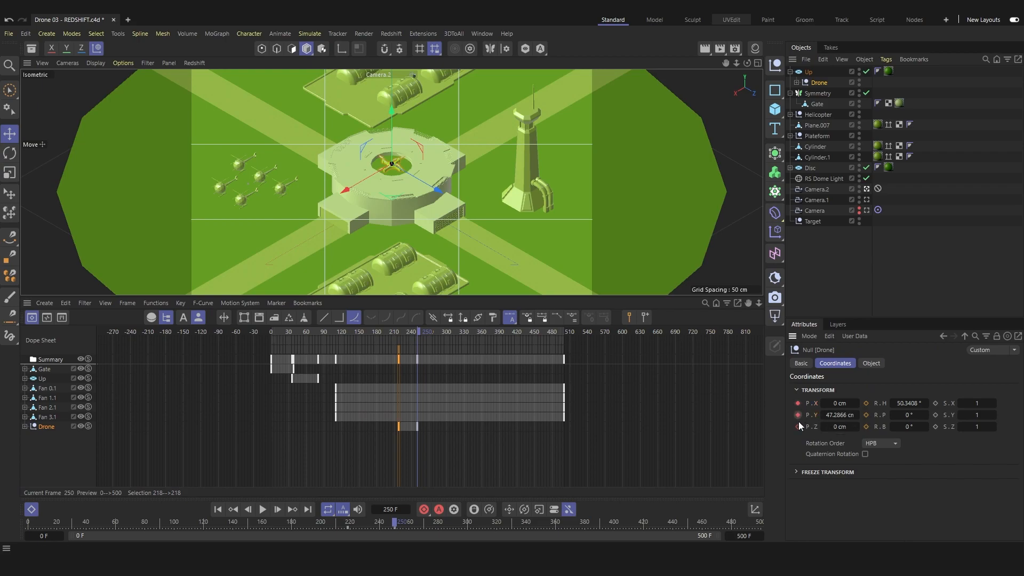
click(524, 470)
Step: Play the animation from frame 183, return the playhead to frame 218 and reselect the Drone null
click(382, 331)
key(space)
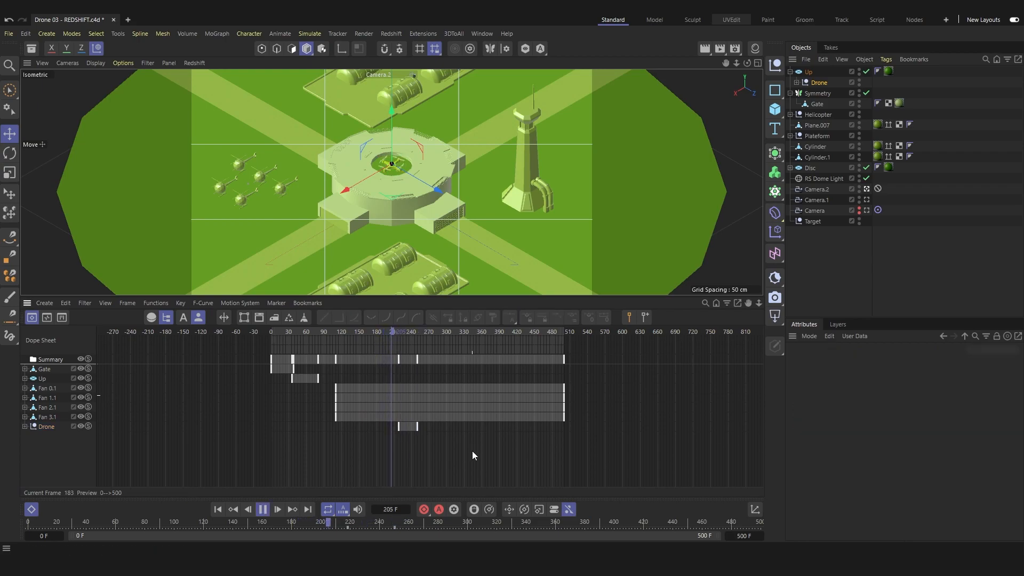
key(space)
drag(428, 329, 399, 338)
click(808, 82)
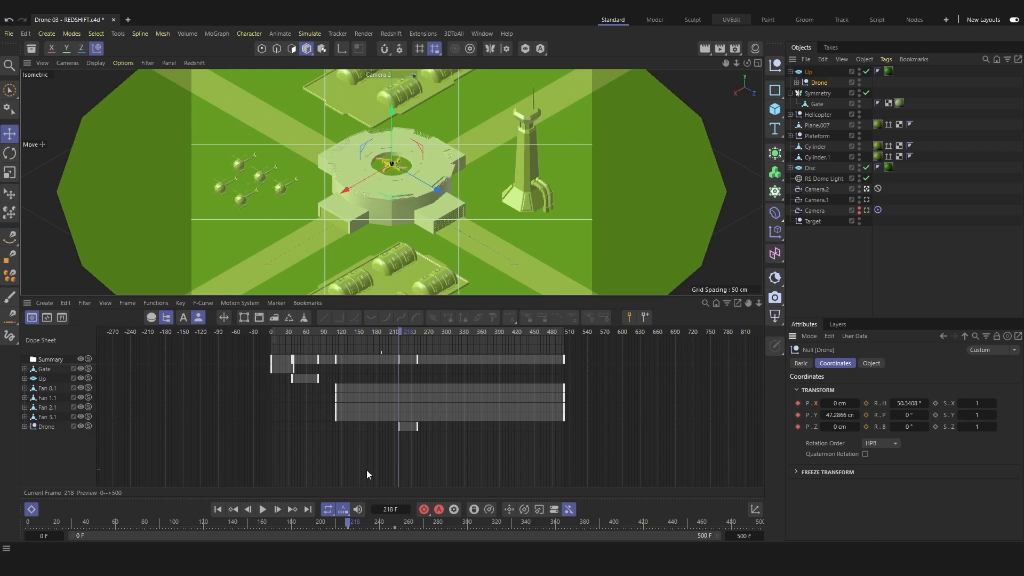
Step: Expand the Drone track, raise the Drone to about 127.83 cm on Y at frame 250 and record its Position Y keyframe
scroll(390, 473, up, 2)
click(24, 427)
click(51, 436)
click(415, 465)
drag(418, 330, 441, 332)
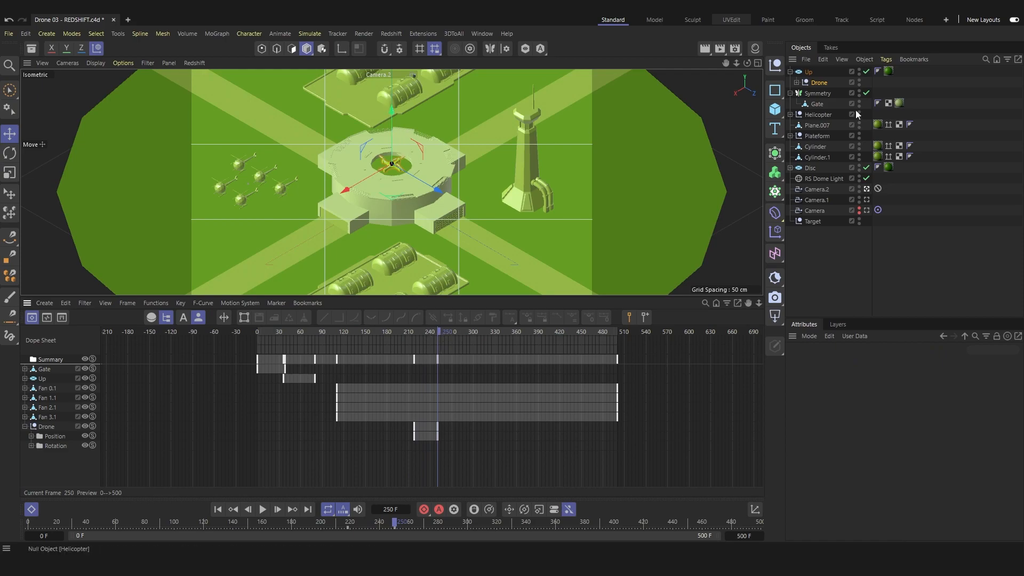
click(816, 83)
drag(391, 123, 393, 90)
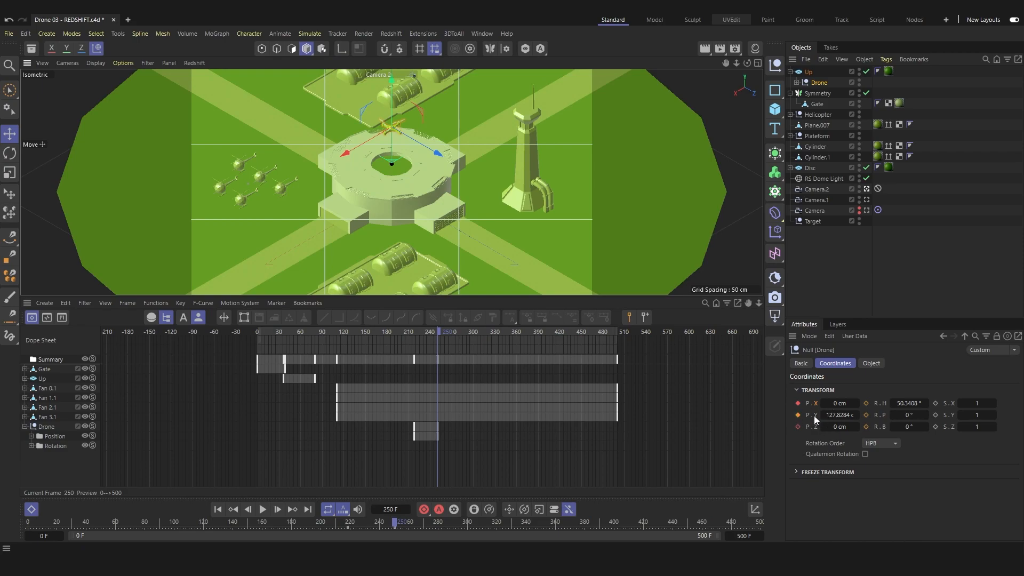
click(798, 415)
Step: Play back the drone's rise from frame 204 and return the playhead to frame 218
drag(437, 334, 403, 337)
key(F8)
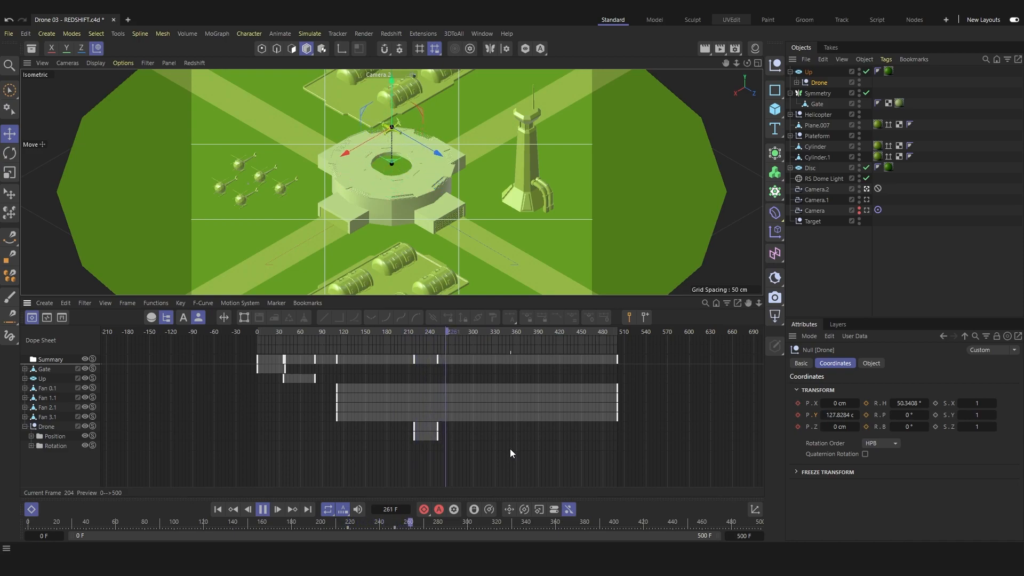
key(F8)
drag(443, 331, 415, 332)
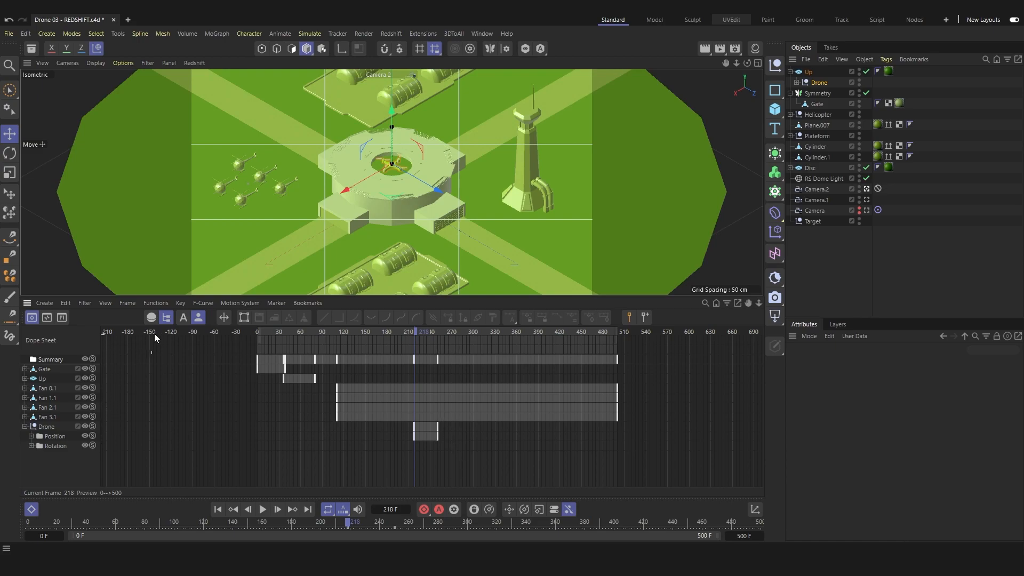
Step: In the Drone's Position Y F-curve, lengthen the frame 218 key's flat right tangent to about 24.3 F and play back the rise
click(46, 318)
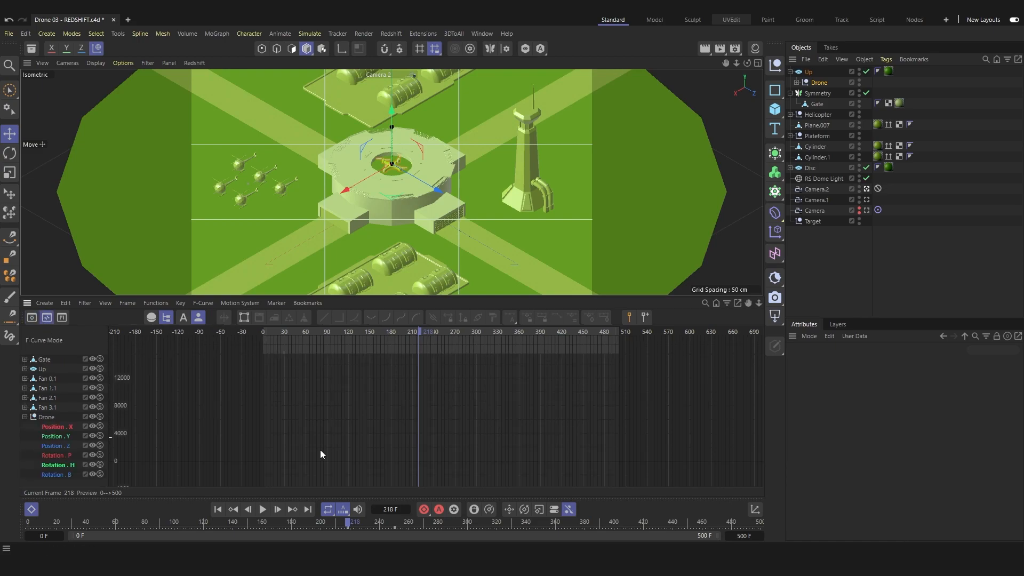
click(57, 440)
key(h)
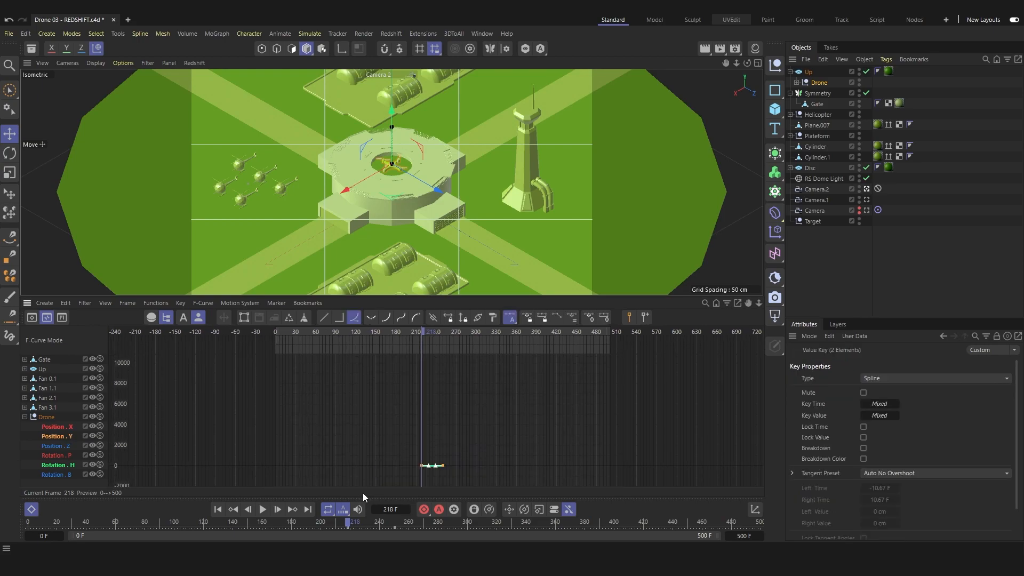
key(s)
click(573, 456)
alt+right_drag(573, 456, 597, 427)
drag(385, 434, 606, 476)
drag(443, 335, 424, 333)
key(F8)
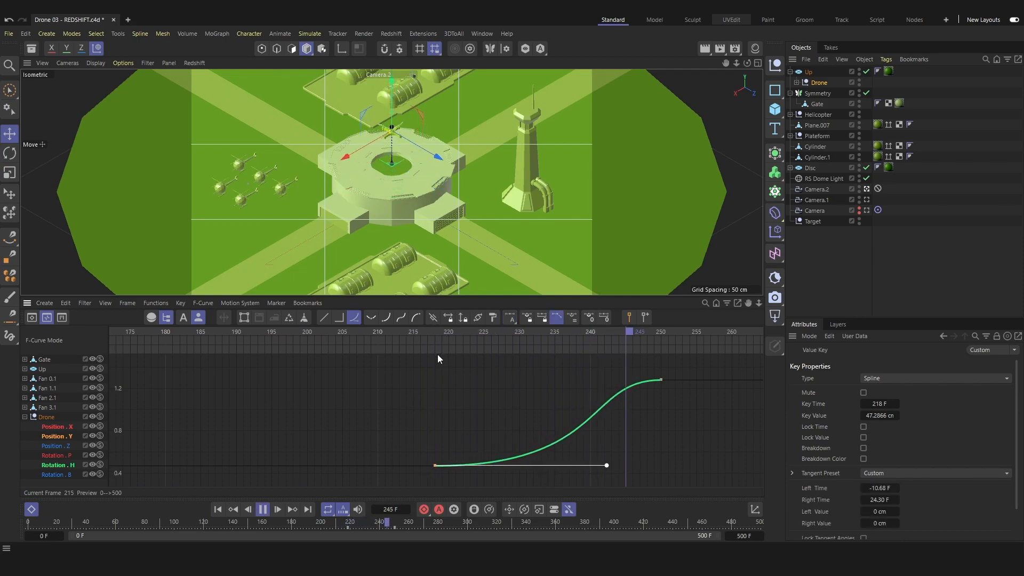
key(F8)
Step: Move the Position Y curve's end key to frame 267, lengthen its left tangent to about 18.4 F and play back from frame 213
drag(638, 367, 695, 397)
alt+right_drag(695, 397, 684, 396)
alt+middle_drag(684, 395, 570, 397)
drag(551, 385, 663, 383)
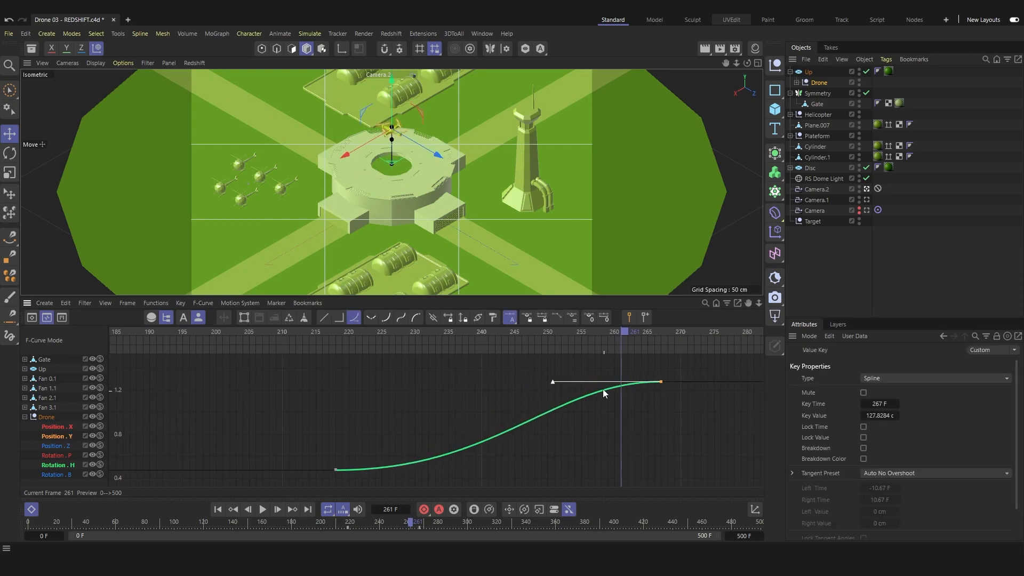
click(303, 342)
key(F8)
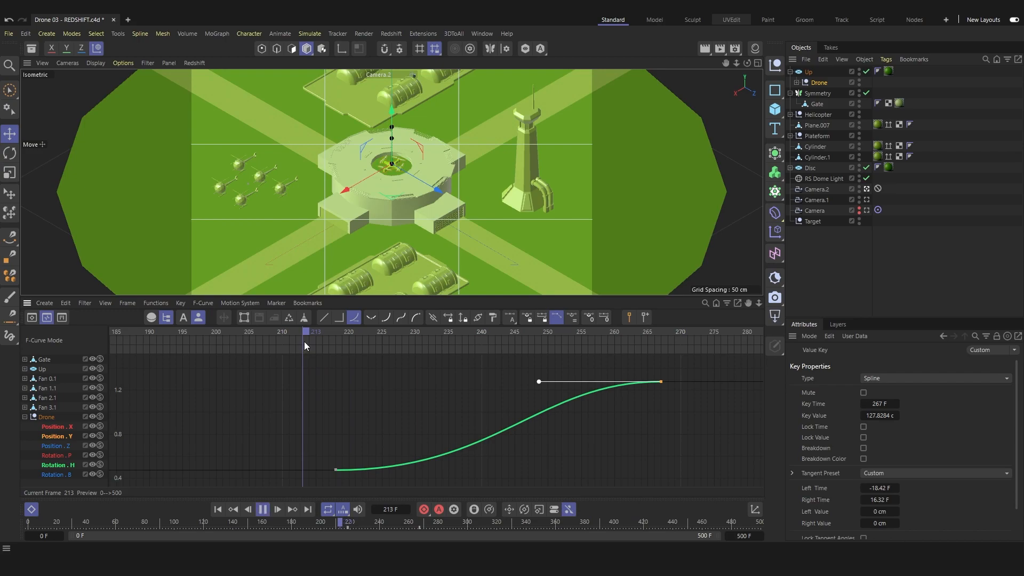
key(F8)
Step: Move the playhead to frame 298 and switch back to the dope sheet with the Drone track collapsed
alt+right_drag(357, 363, 331, 363)
alt+middle_drag(723, 345, 462, 349)
drag(410, 335, 548, 335)
click(32, 318)
click(421, 461)
alt+right_drag(501, 456, 447, 449)
click(25, 426)
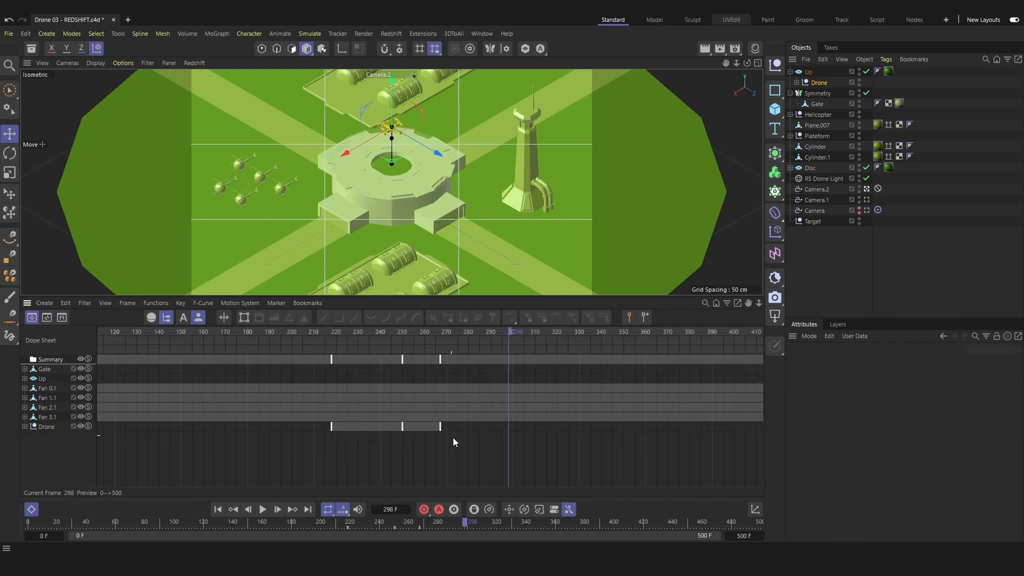
Step: Expand the Drone's position tracks, move the frame 250 Position X key to frame 267 and collapse the tracks again
click(25, 427)
click(31, 436)
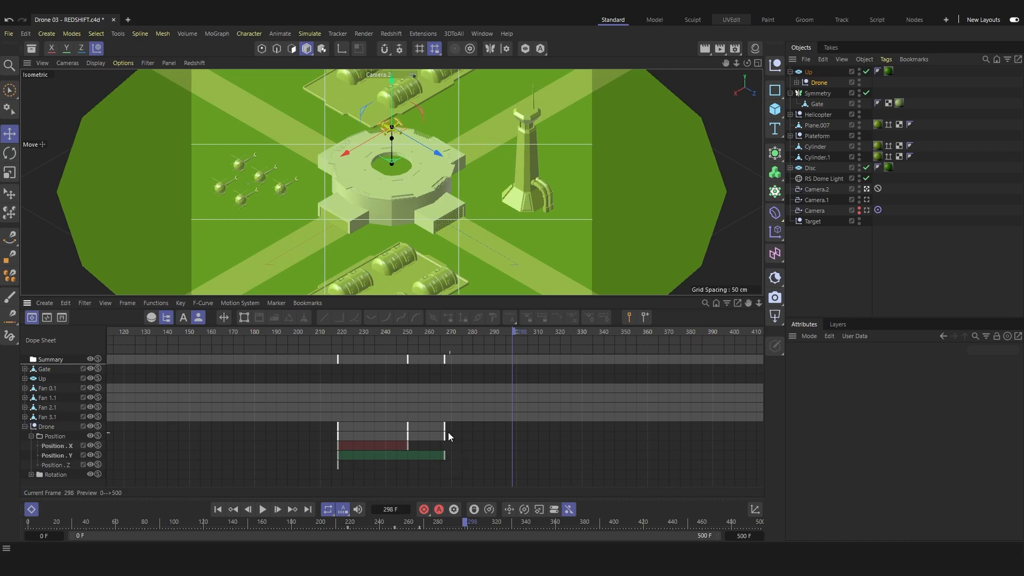
drag(409, 445, 444, 445)
click(461, 446)
click(31, 436)
click(25, 426)
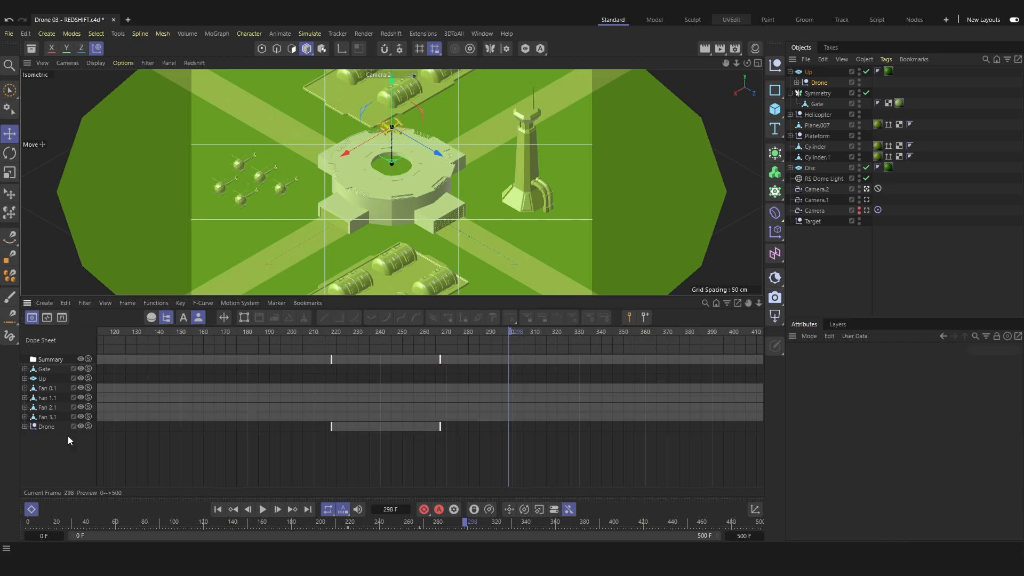
Step: Duplicate the Drone's frame 267 keys to frame 298 and play back the hover from frame 210
drag(494, 465, 508, 433)
drag(507, 329, 314, 329)
key(F8)
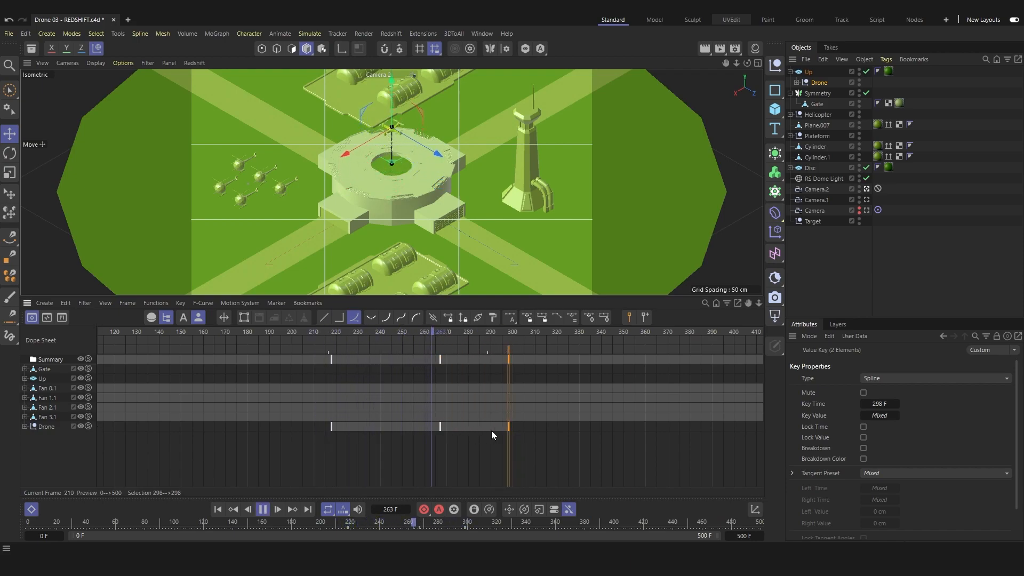
key(F8)
Step: At frame 433, move the Drone along X to about 632.57 cm and record its Position X keyframe
key(h)
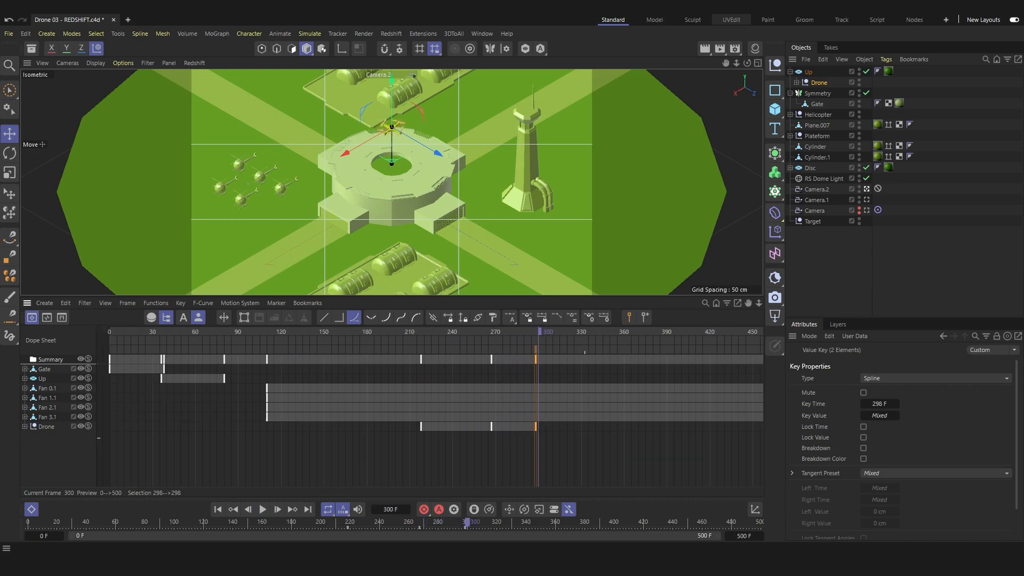
scroll(580, 436, down, 2)
alt+middle_drag(580, 435, 407, 447)
scroll(575, 447, down, 1)
drag(470, 337, 530, 341)
drag(345, 153, 101, 291)
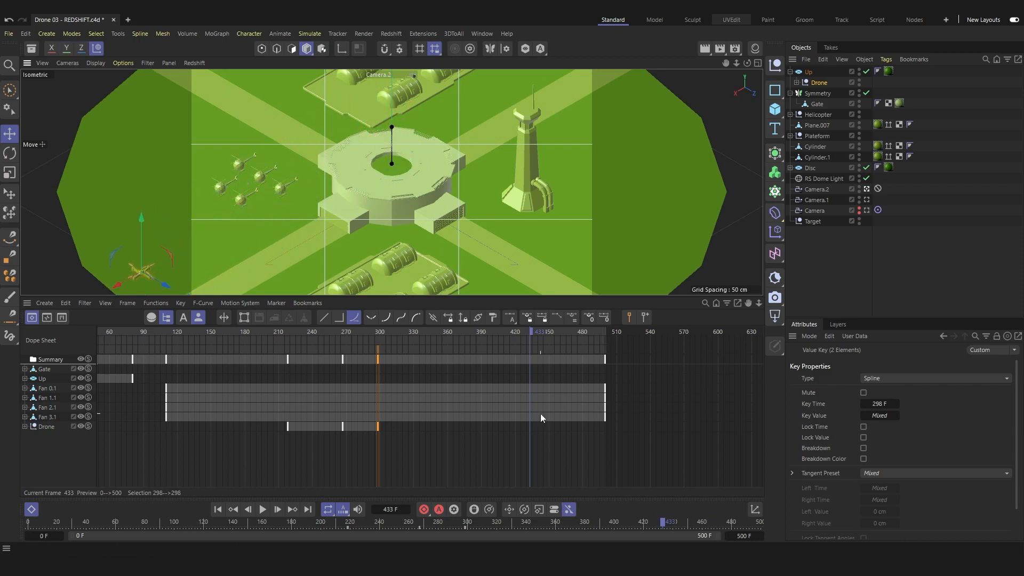
click(818, 83)
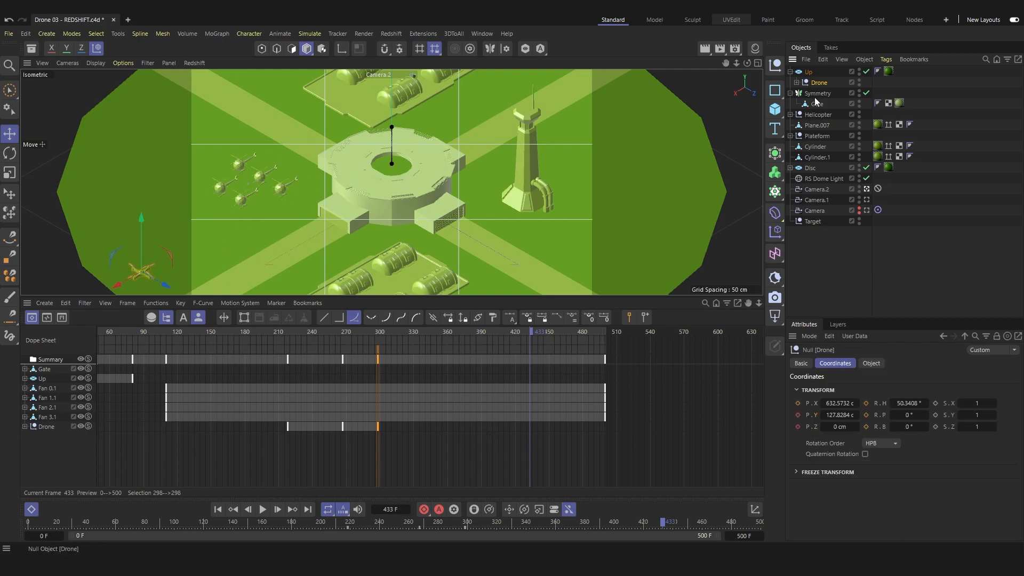
click(799, 404)
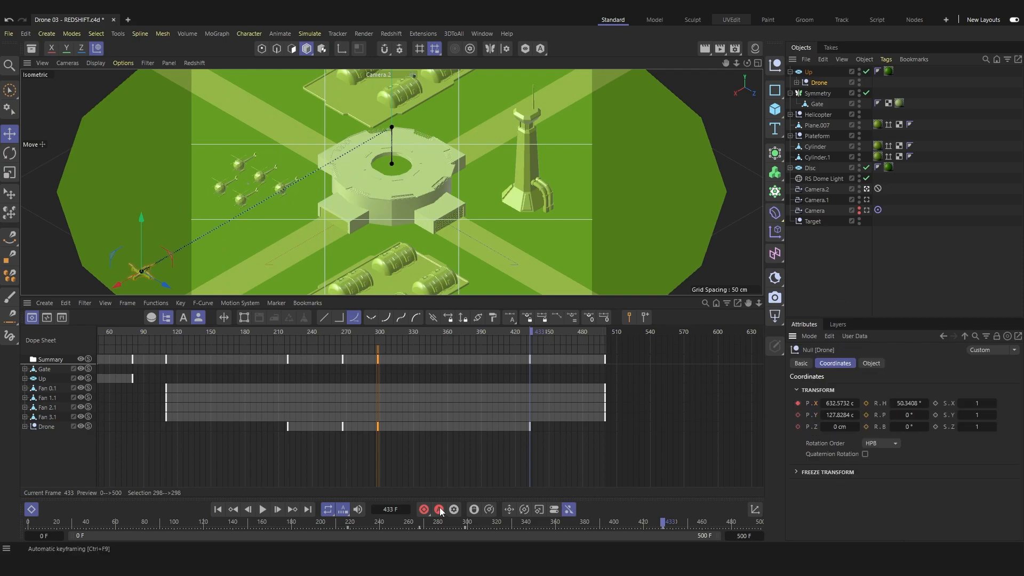
click(516, 452)
Step: Play back the drone's rise and flight along X from frame 188
drag(530, 342, 254, 341)
key(F8)
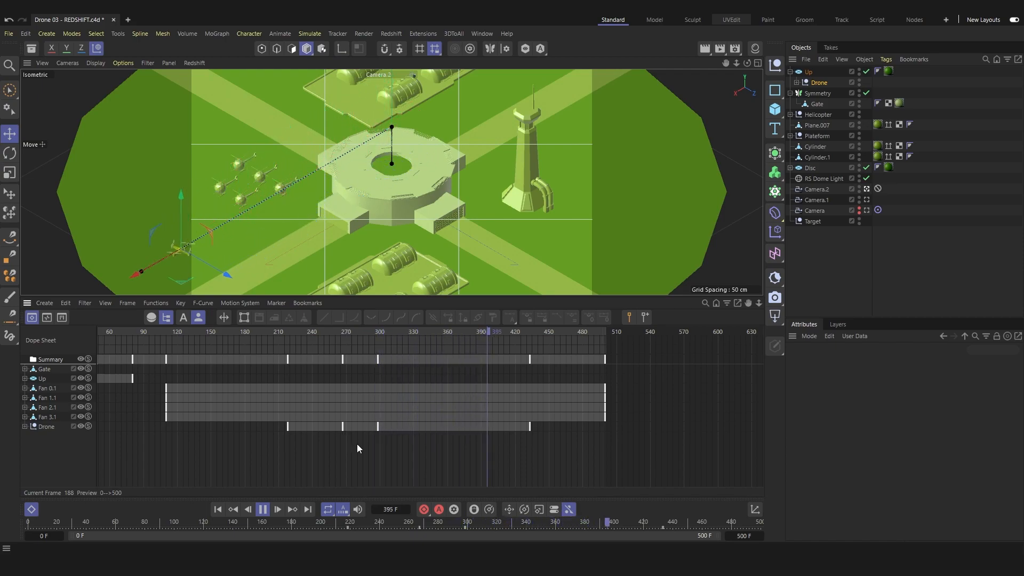
key(F8)
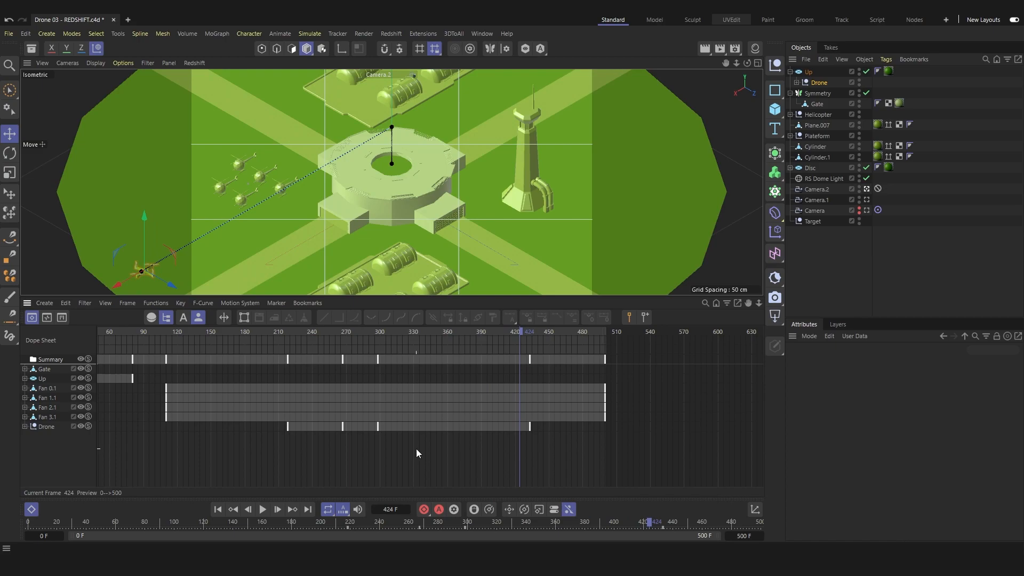
Step: In the Drone's F-curves, lengthen the frame 298 Position X key's flat right tangent to about 57.4 F
drag(373, 458, 569, 421)
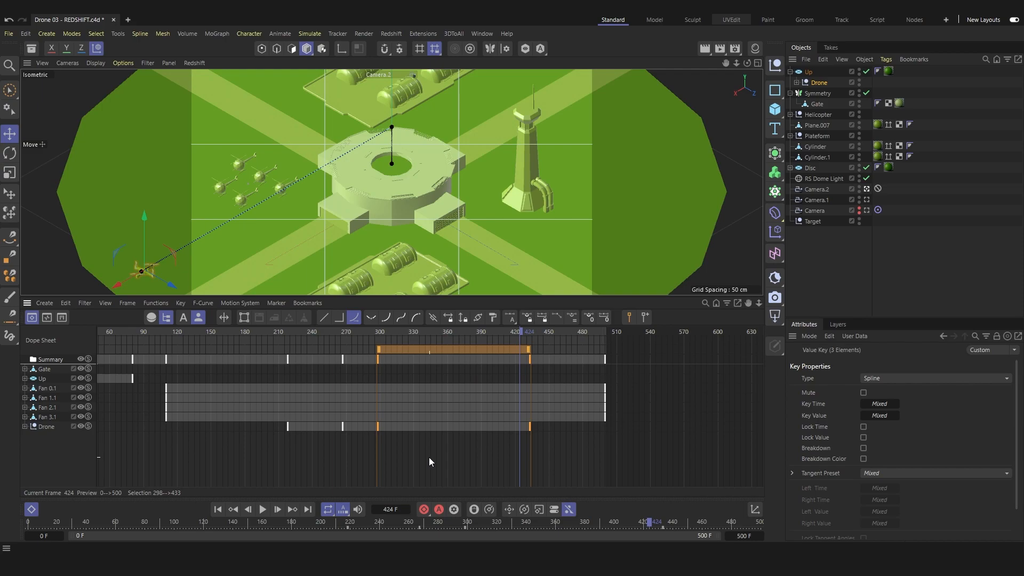
click(47, 318)
click(48, 417)
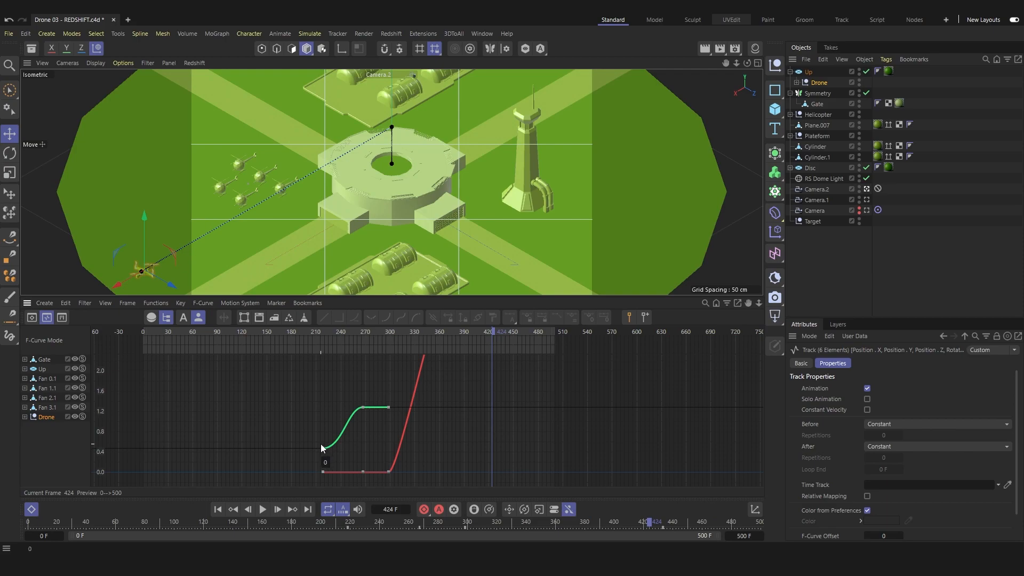
scroll(469, 399, down, 3)
scroll(481, 361, down, 2)
alt+middle_drag(481, 360, 381, 417)
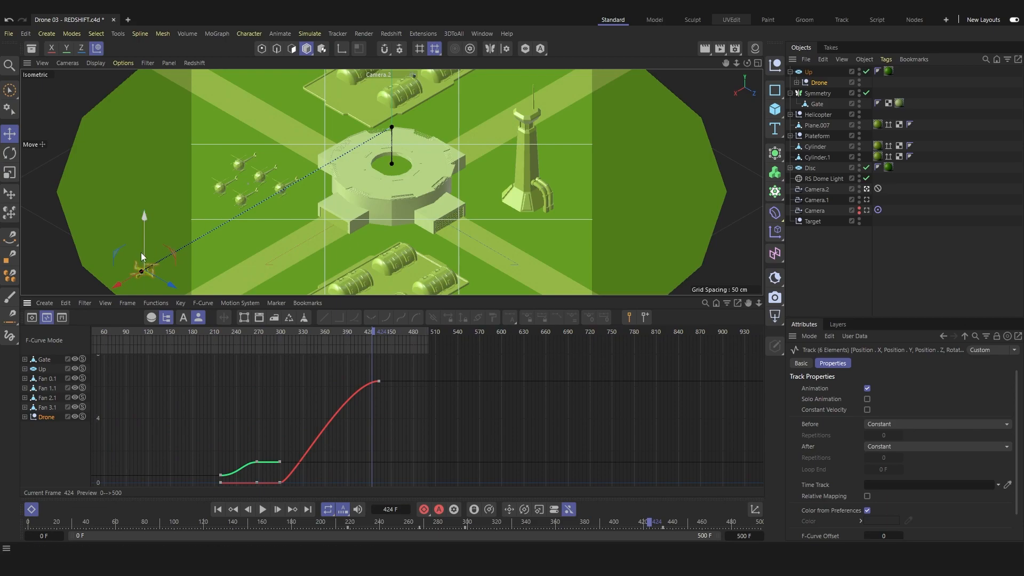
alt+middle_drag(248, 470, 318, 449)
drag(338, 452, 391, 464)
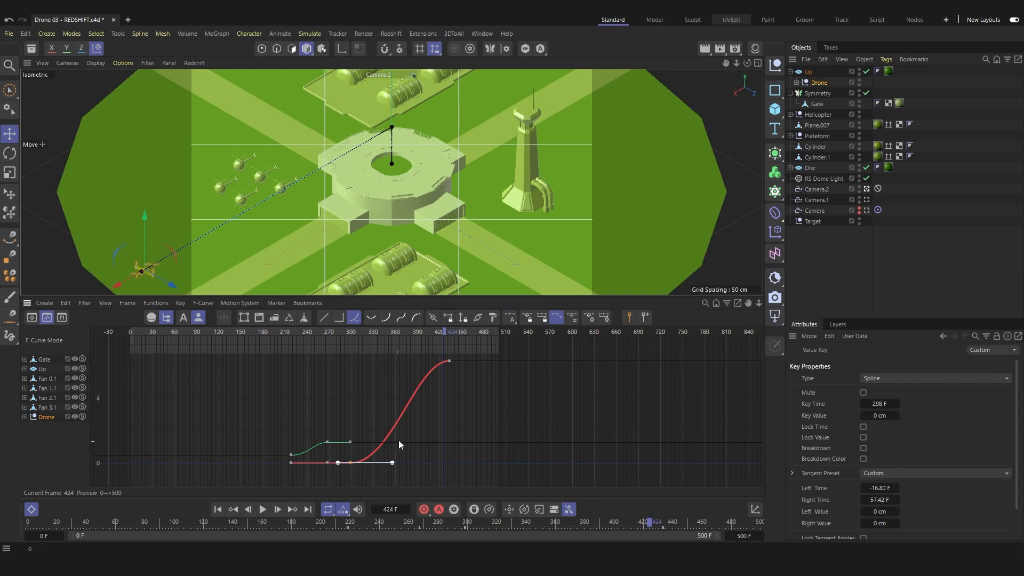
Step: Play back the drone's eased departure from frame 277
drag(429, 344, 347, 341)
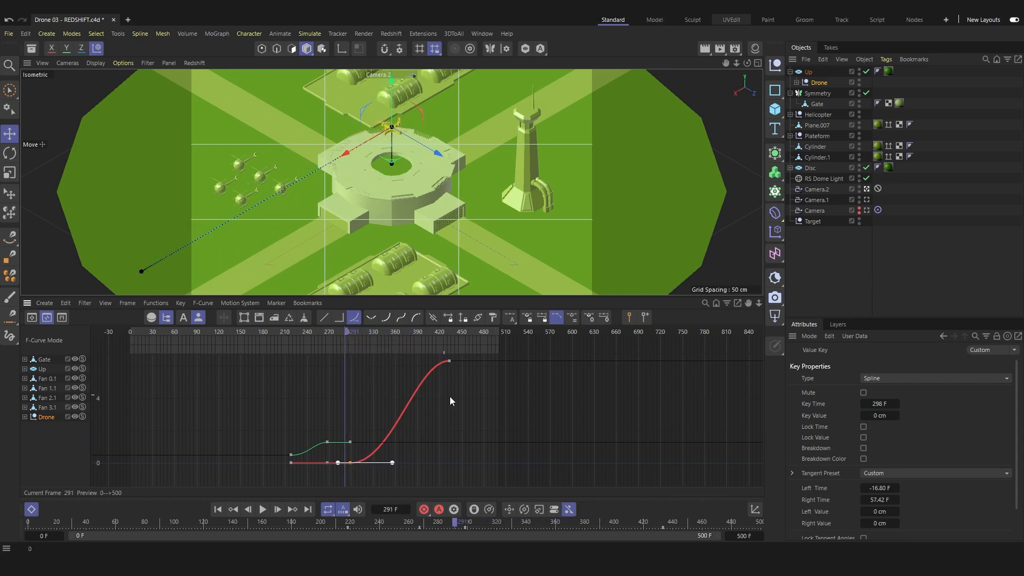
click(338, 329)
click(479, 418)
key(space)
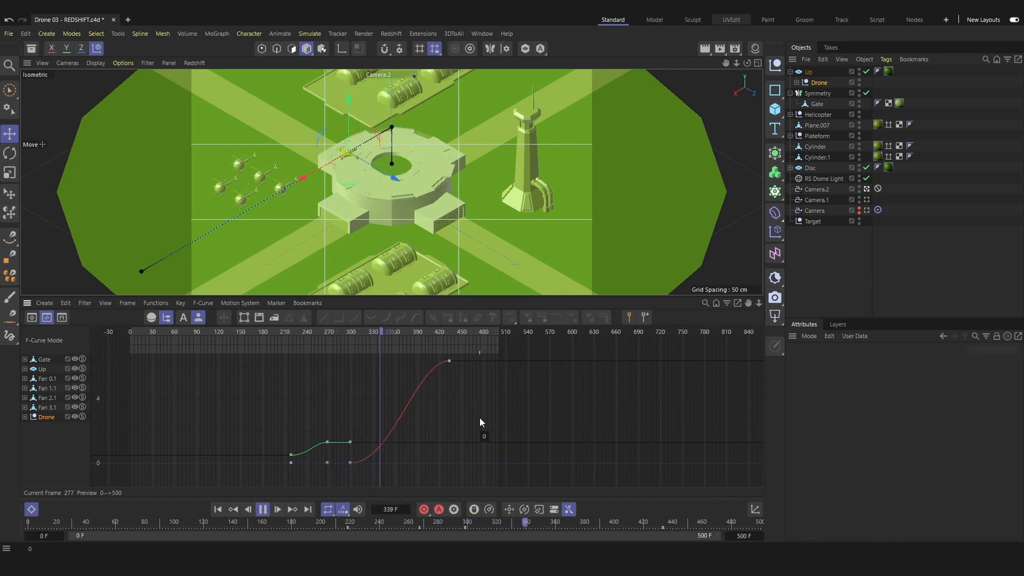
key(space)
Step: Tilt the frame 433 Position X key's left tangent to about -19.6 F and -76.4 cm, and play back from frame 234
click(449, 361)
drag(419, 362, 435, 374)
drag(432, 332, 302, 348)
key(F8)
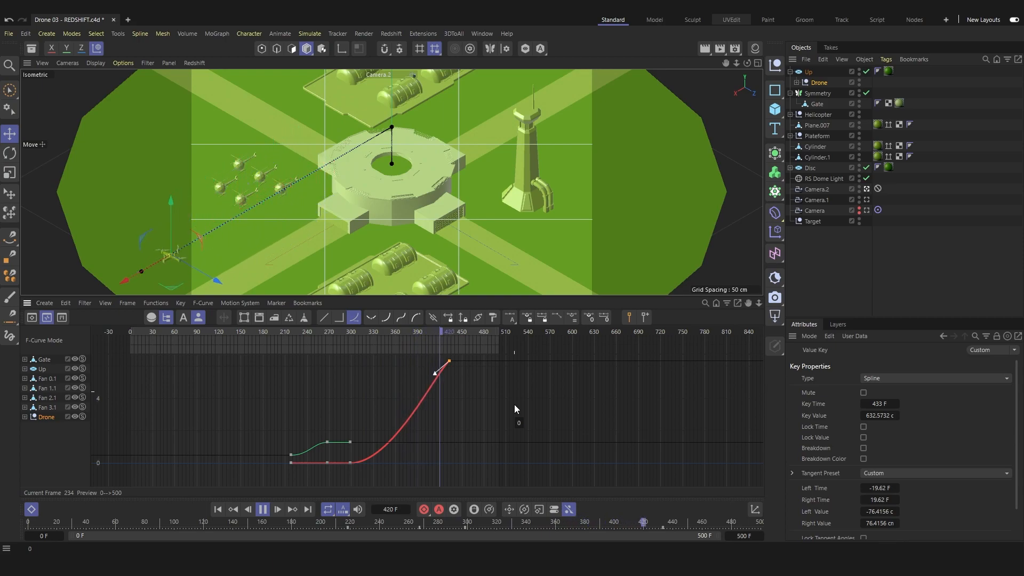
Step: Move the Drone's final Position X key to frame 403 and play back the faster flight from frame 295
key(space)
drag(449, 361, 348, 335)
key(F8)
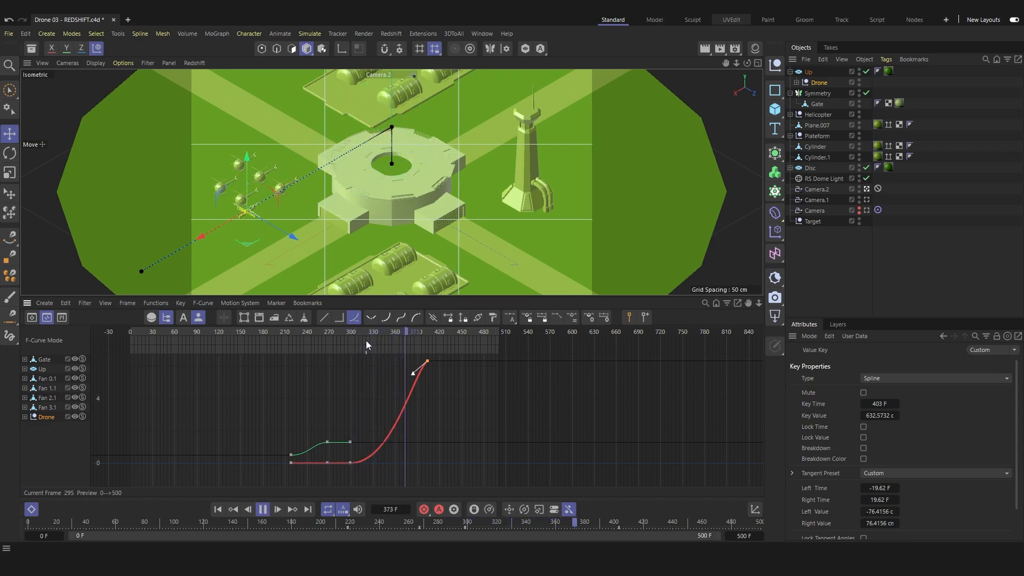
key(space)
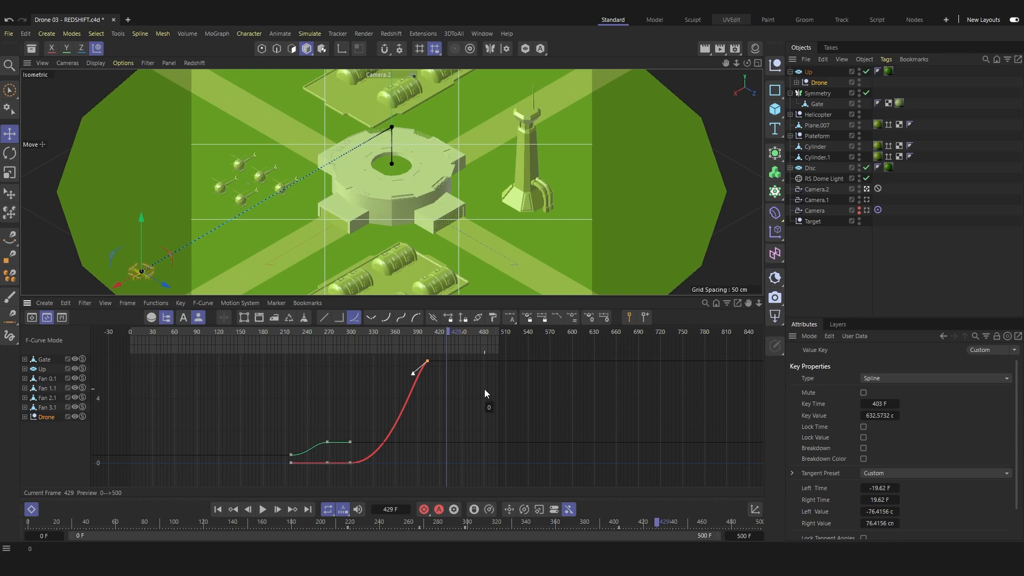
click(485, 393)
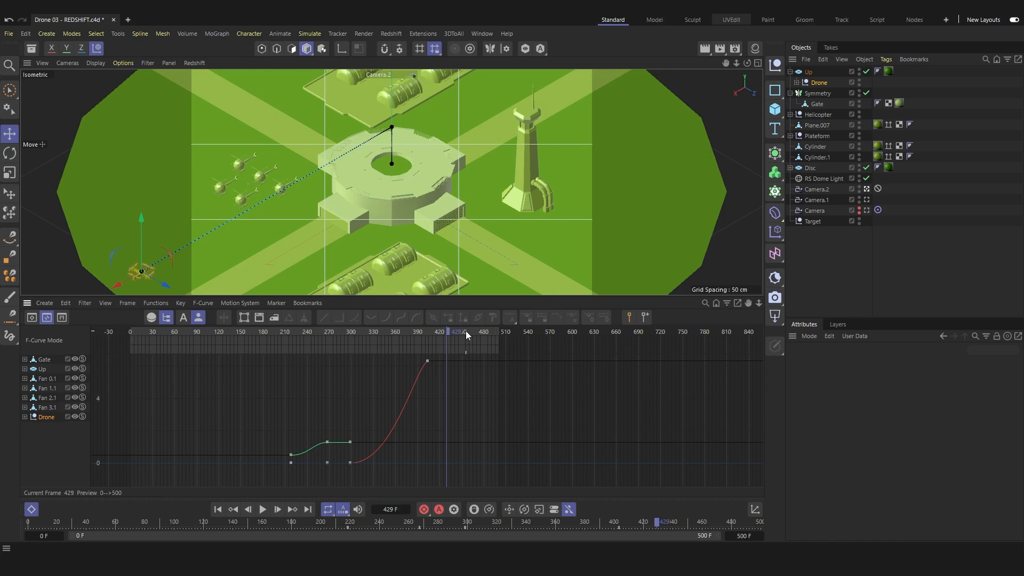
Step: At frame 299, set the Drone's bank rotation to -6° with pitch at 0° and keyframe its rotation
drag(446, 328, 355, 360)
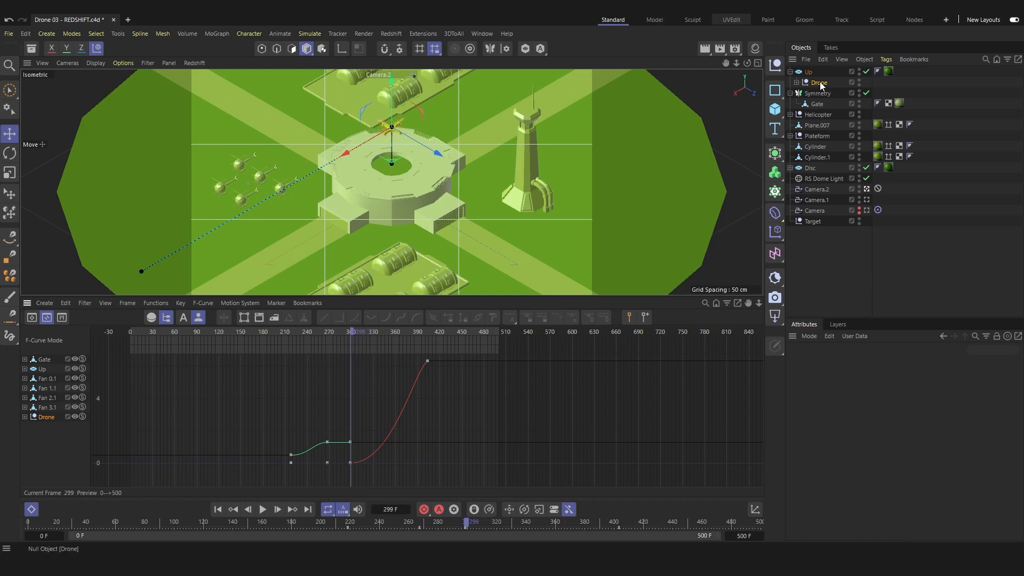
drag(889, 405, 938, 403)
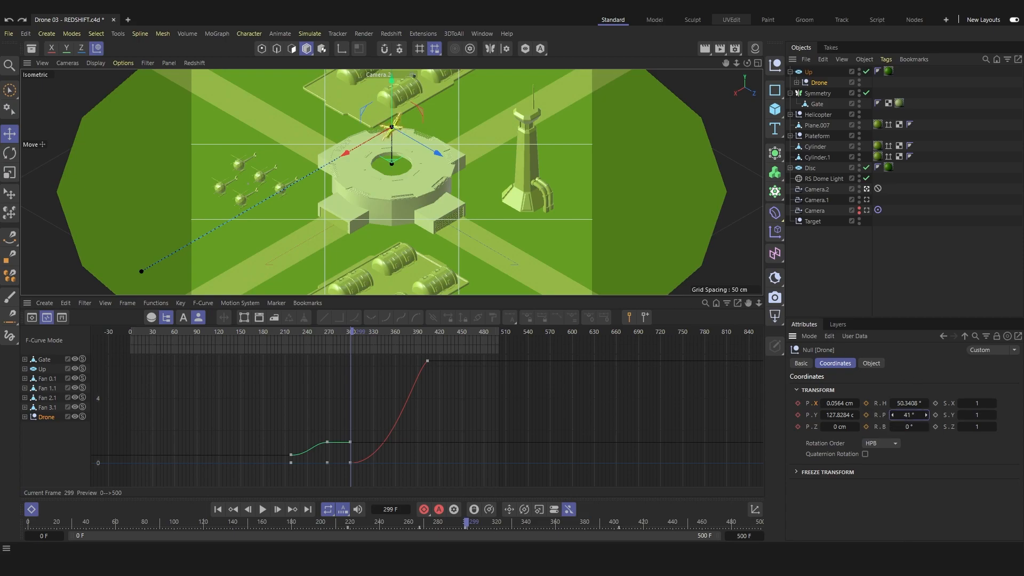
drag(905, 427, 922, 427)
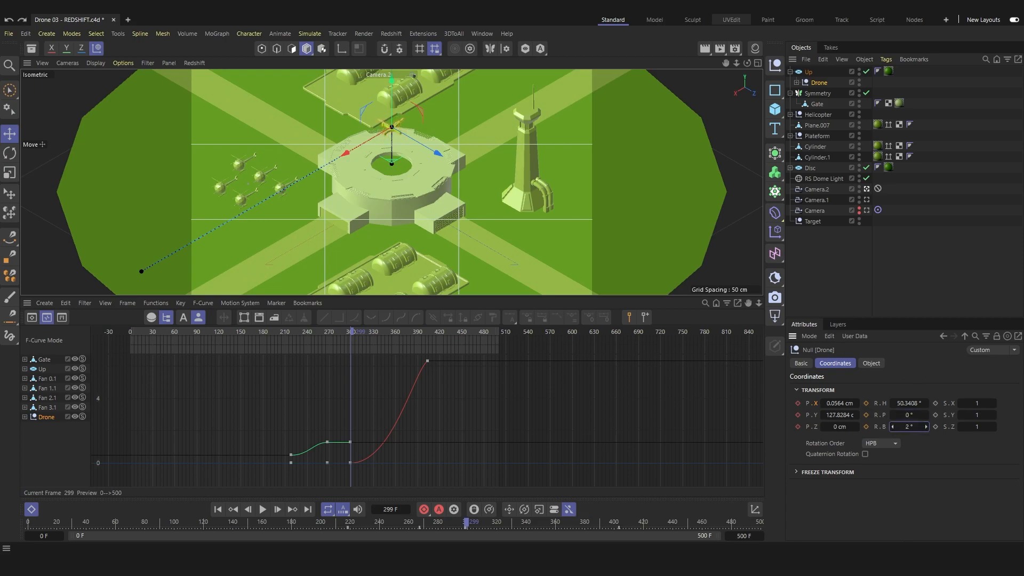
drag(908, 415, 912, 415)
click(866, 426)
Step: At frame 335, rotate the Drone to about 44.7° heading, 26.2° pitch and 18° bank, and keyframe its rotation
drag(355, 332, 382, 332)
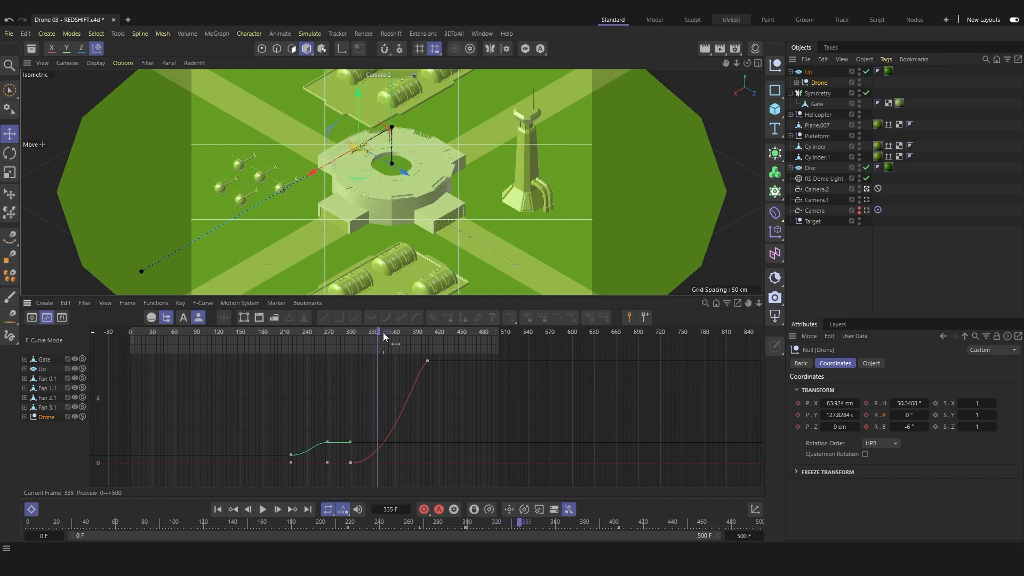
key(r)
drag(350, 122, 336, 147)
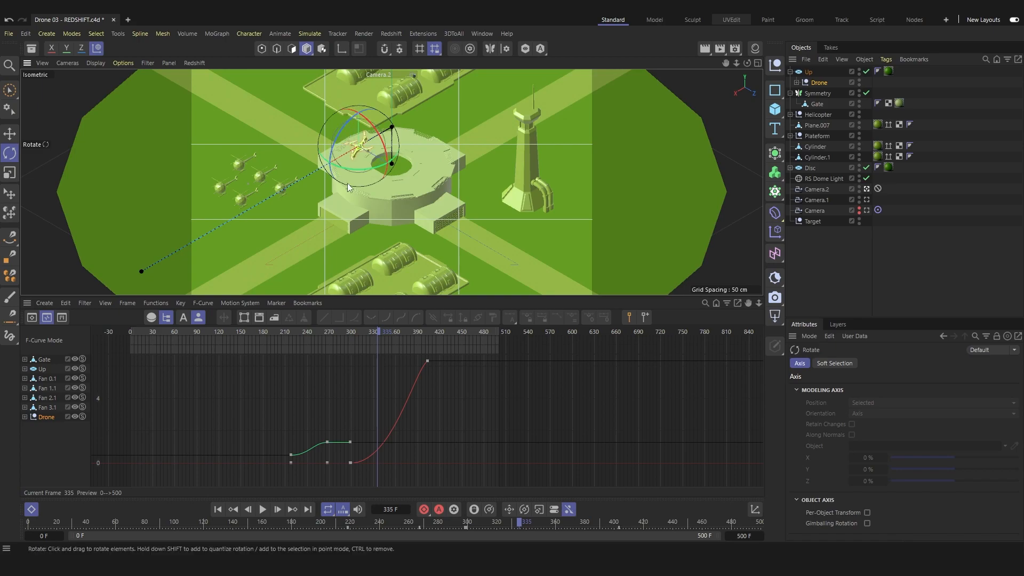
click(811, 81)
click(865, 425)
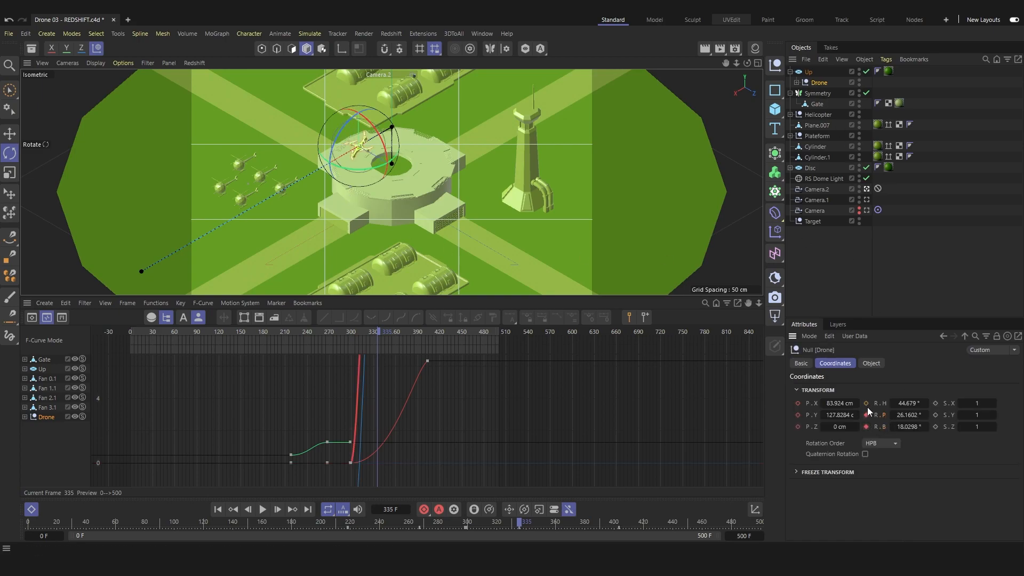
Step: Play back the Drone's tilt during departure from about frame 213, and go on to frame 356
click(487, 412)
drag(374, 331, 285, 338)
key(F8)
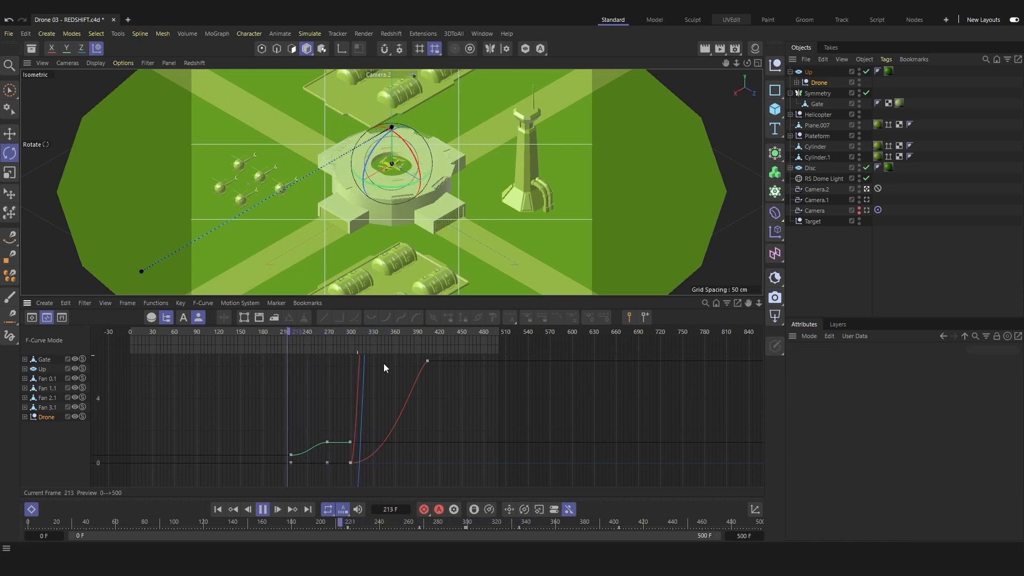
click(827, 257)
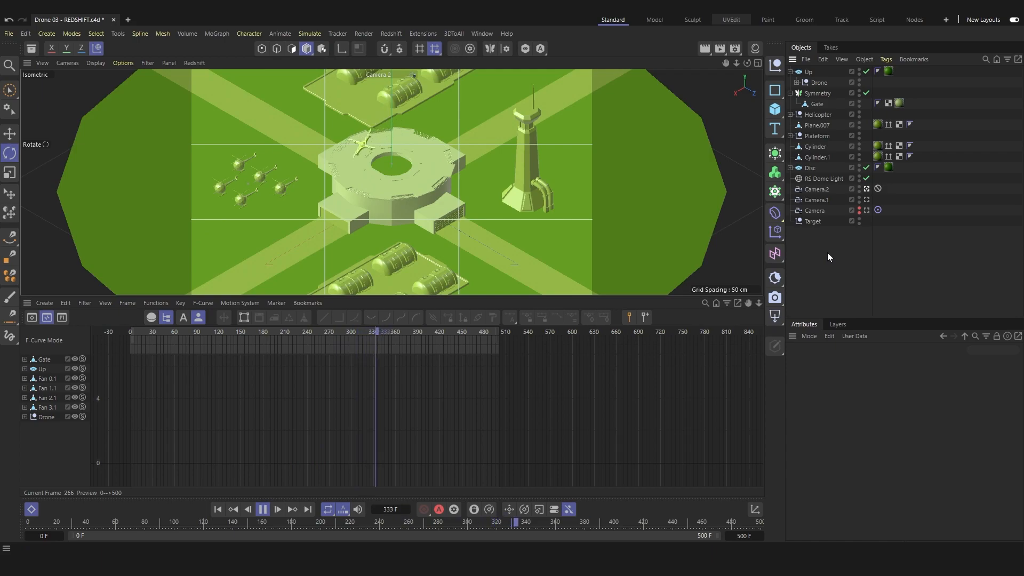
key(9)
drag(439, 330, 374, 331)
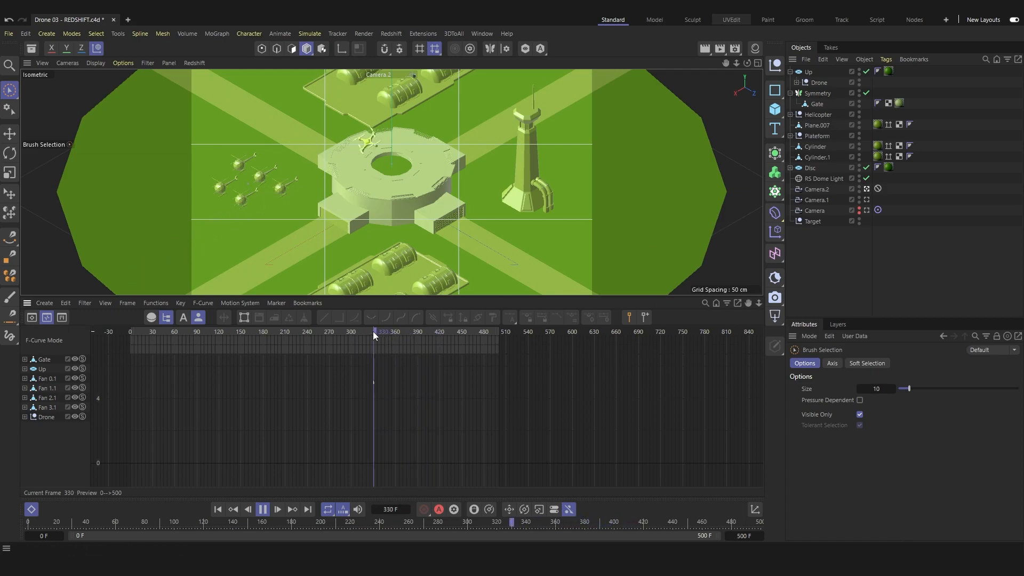
key(F8)
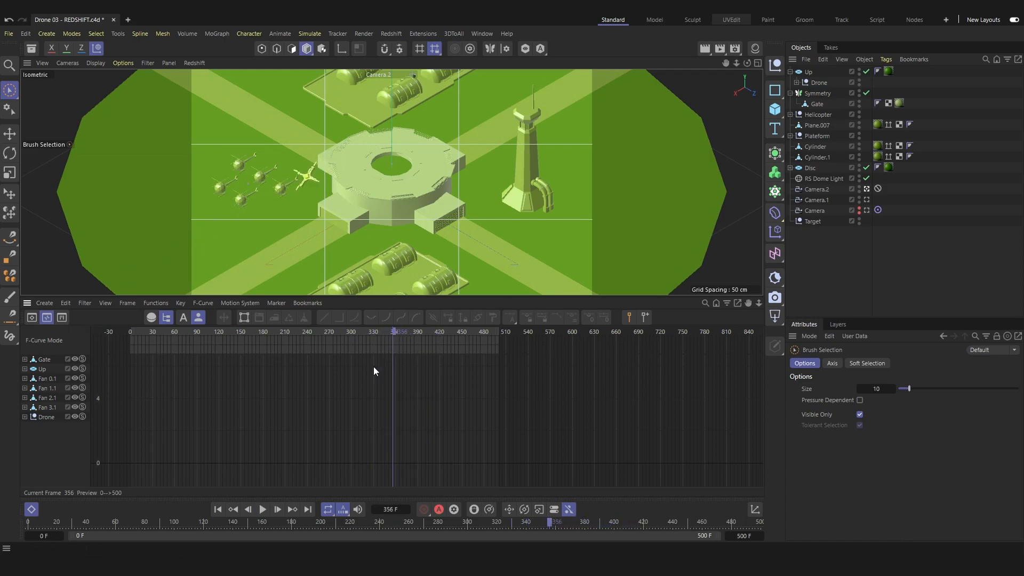
Step: At frame 356, level the Drone to about 50.3° heading, 2.3° pitch and -4.1° bank, and keyframe its rotation
click(817, 83)
key(r)
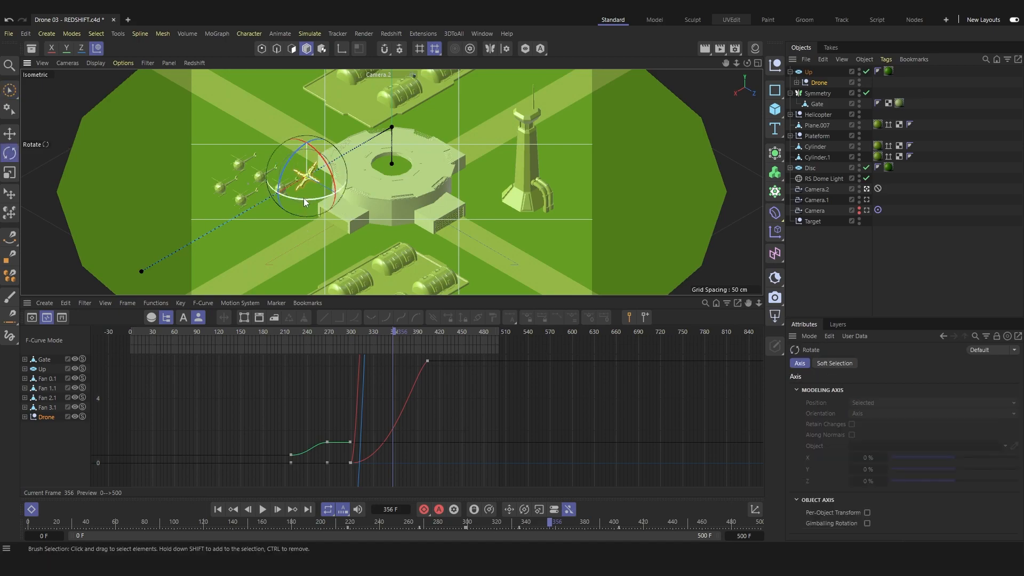
drag(292, 166, 303, 158)
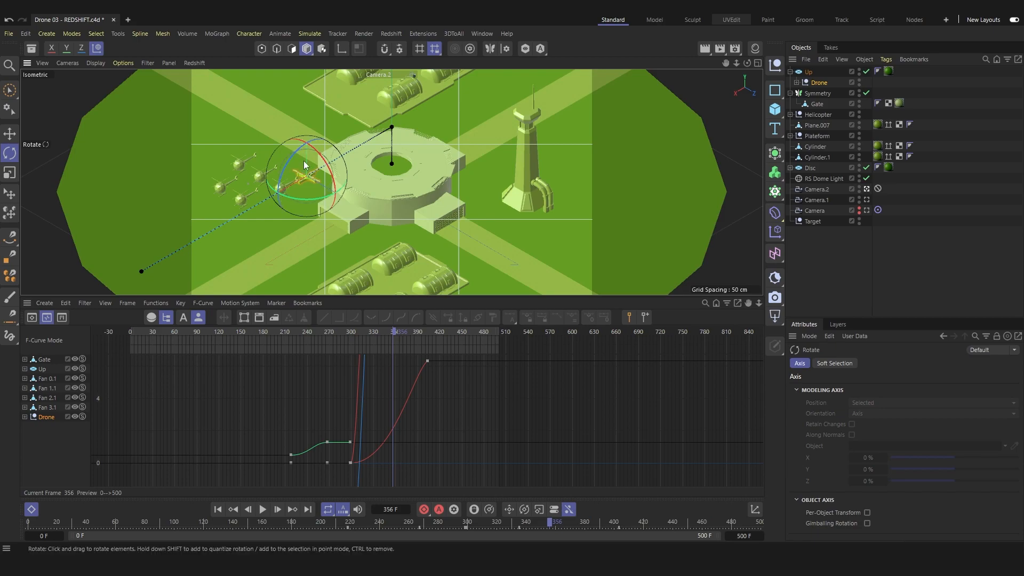
click(816, 83)
drag(868, 405, 871, 425)
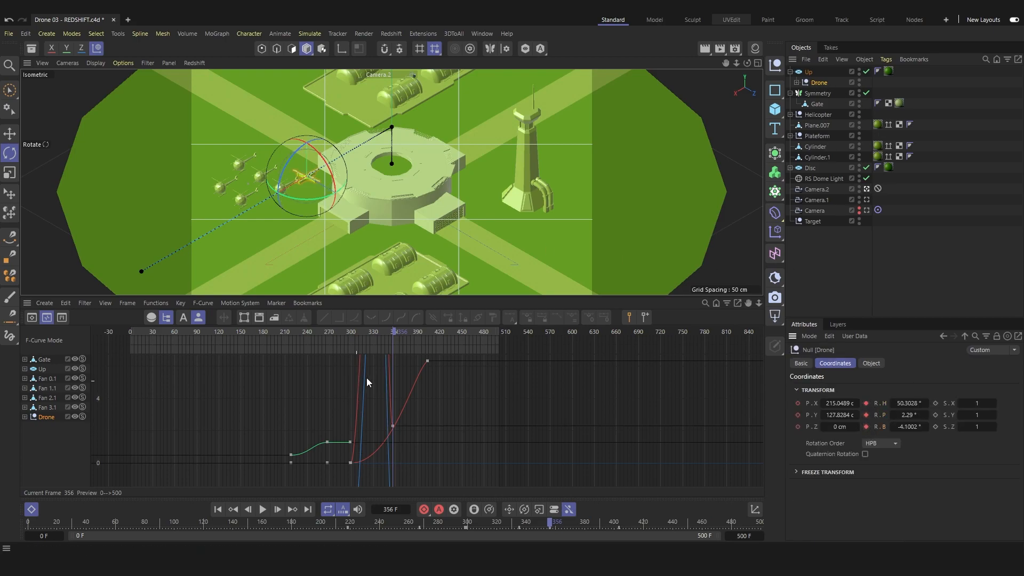
Step: Frame the Drone's F-curves, play back its tilting flight from frame 217, and return to frame 0
key(h)
click(310, 337)
drag(309, 336, 231, 347)
key(F8)
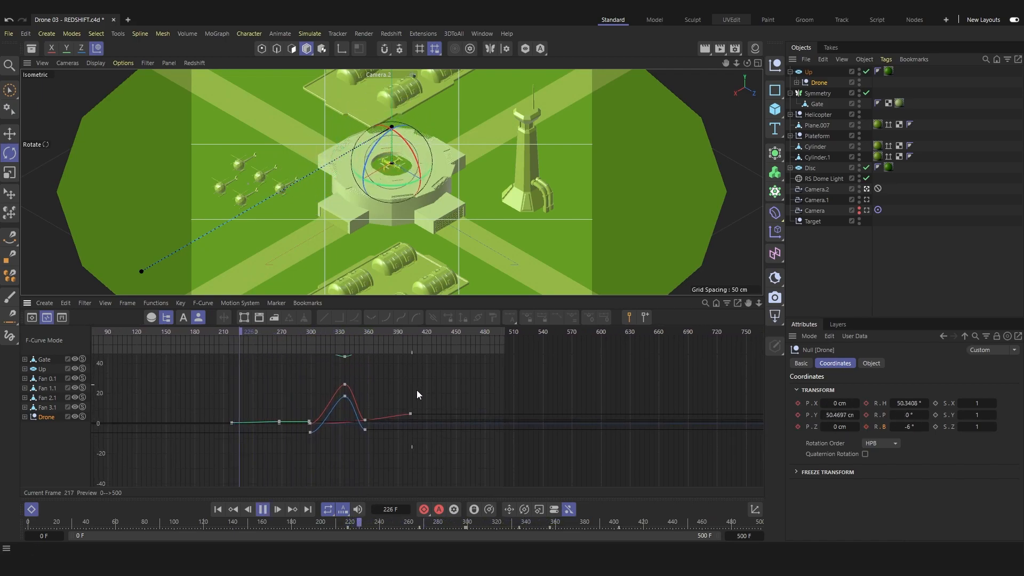
click(821, 246)
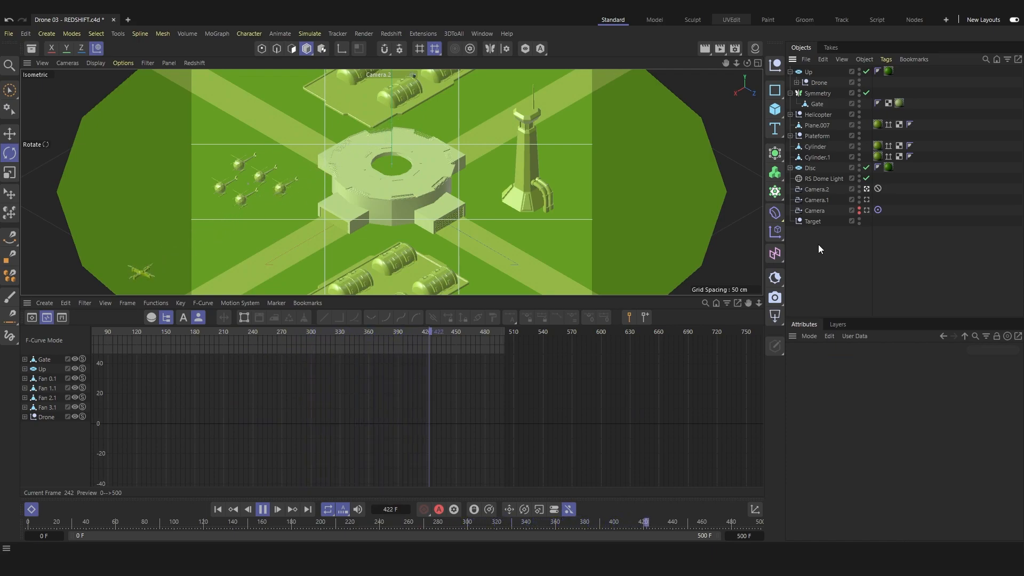
key(9)
mouse_move(458, 332)
mouse_down()
mouse_move(49, 345)
mouse_move(156, 359)
mouse_move(66, 353)
mouse_move(119, 356)
mouse_move(85, 356)
mouse_up()
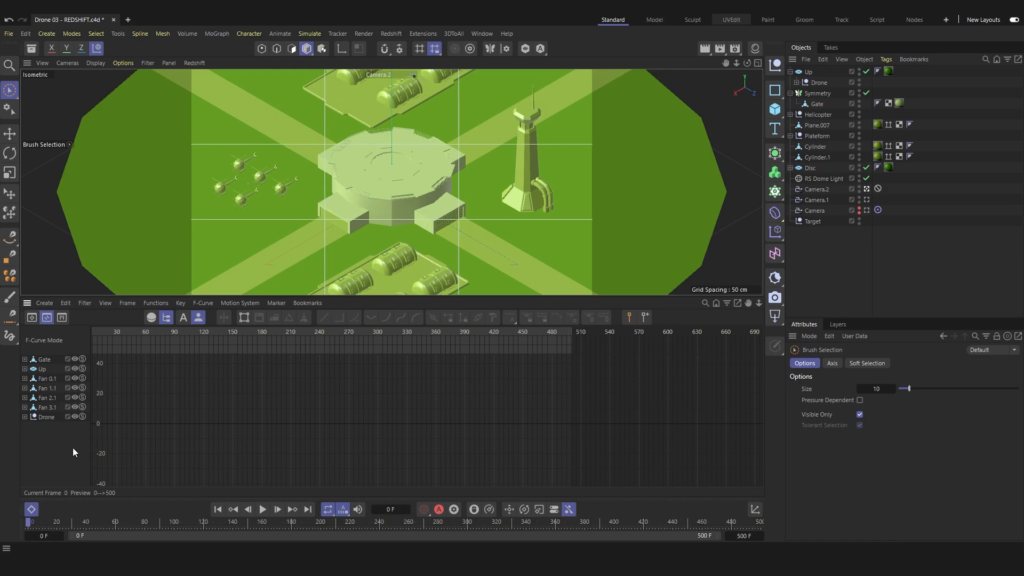
Step: At frame 36, where the Up disc starts rising, keyframe its heading rotation at 0°
click(42, 369)
alt+right_drag(277, 415, 260, 411)
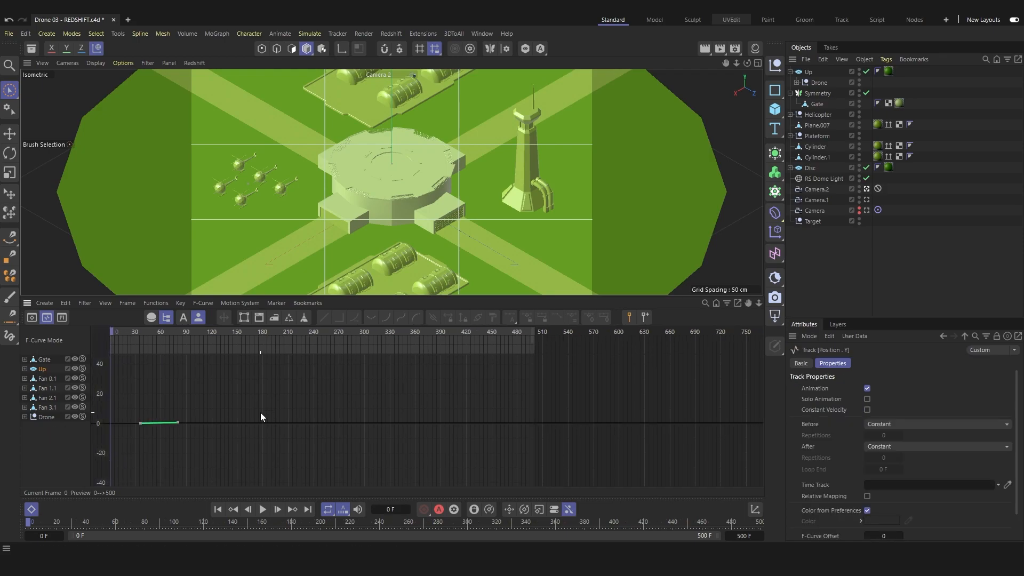
alt+middle_drag(260, 412, 405, 415)
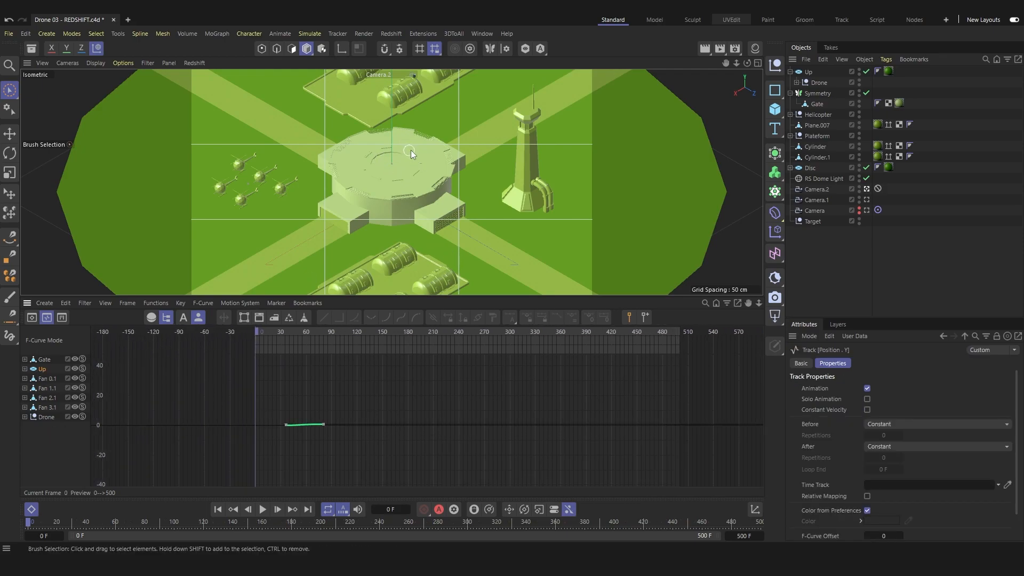
drag(258, 332, 287, 334)
click(809, 72)
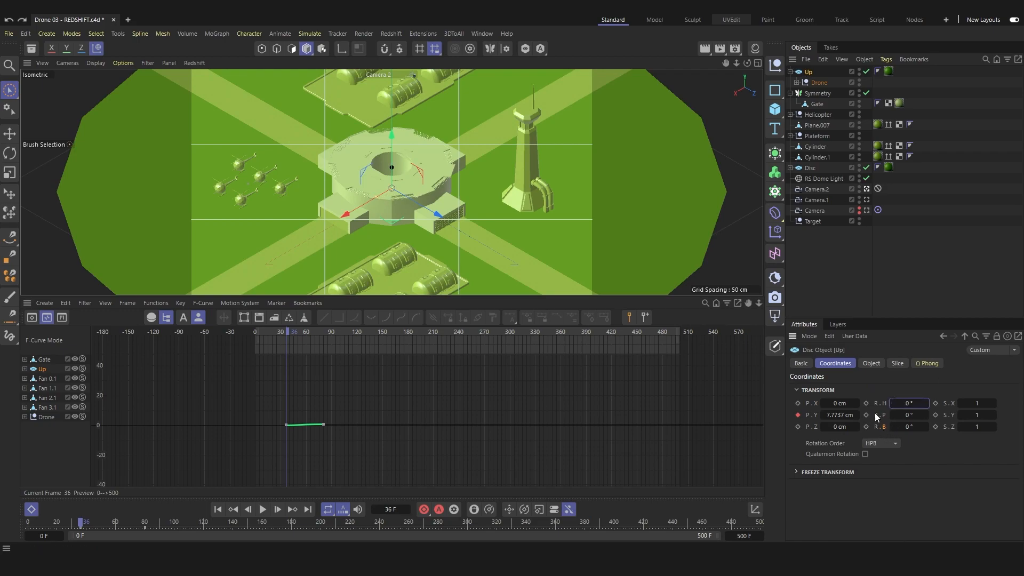
Step: At frame 87, set the Up disc's heading rotation to 123° and keyframe it
drag(295, 330, 335, 334)
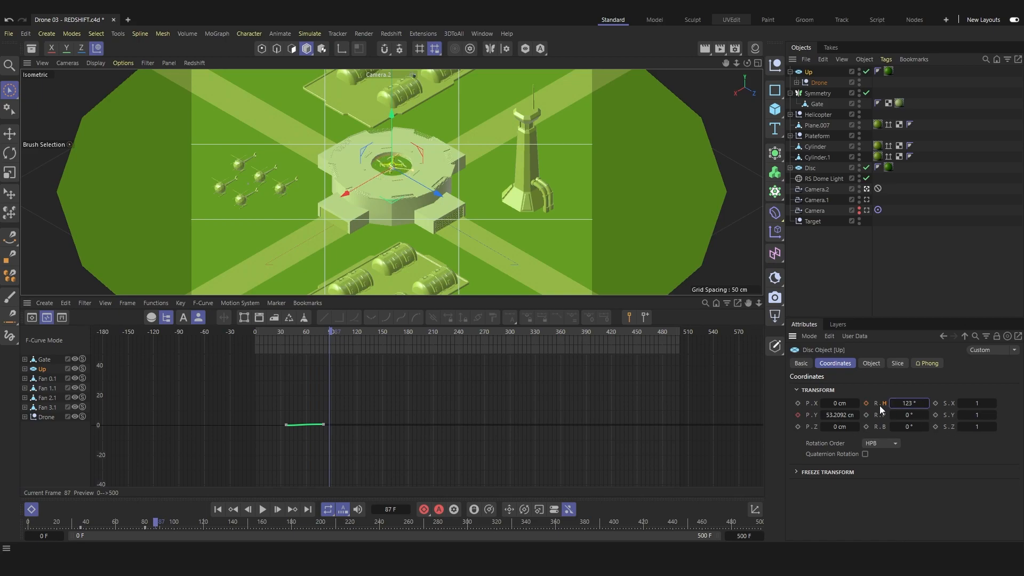
mouse_move(330, 334)
mouse_down()
mouse_move(286, 347)
mouse_move(324, 345)
mouse_up()
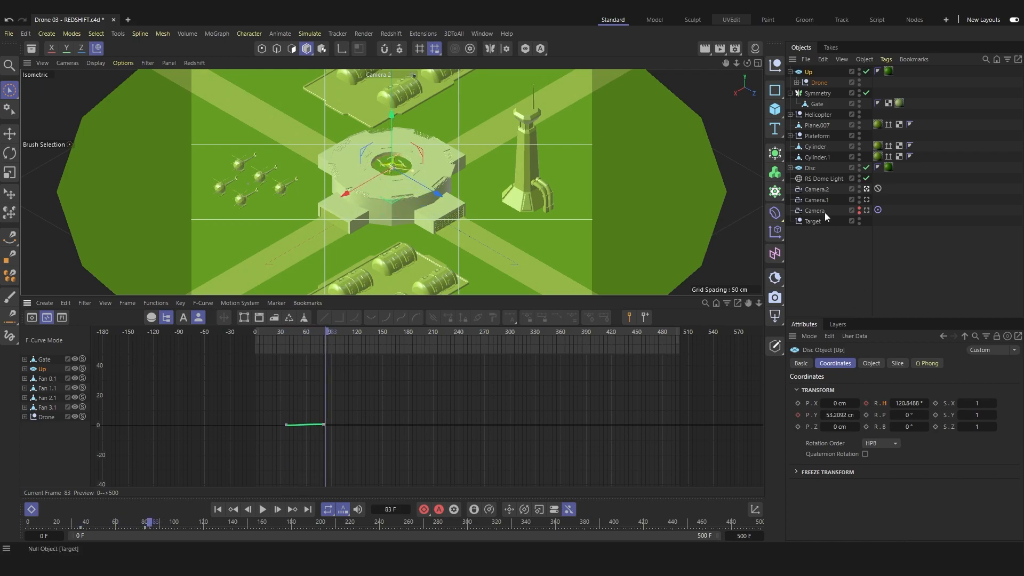
mouse_move(328, 332)
mouse_down()
mouse_move(313, 332)
mouse_move(329, 336)
mouse_up()
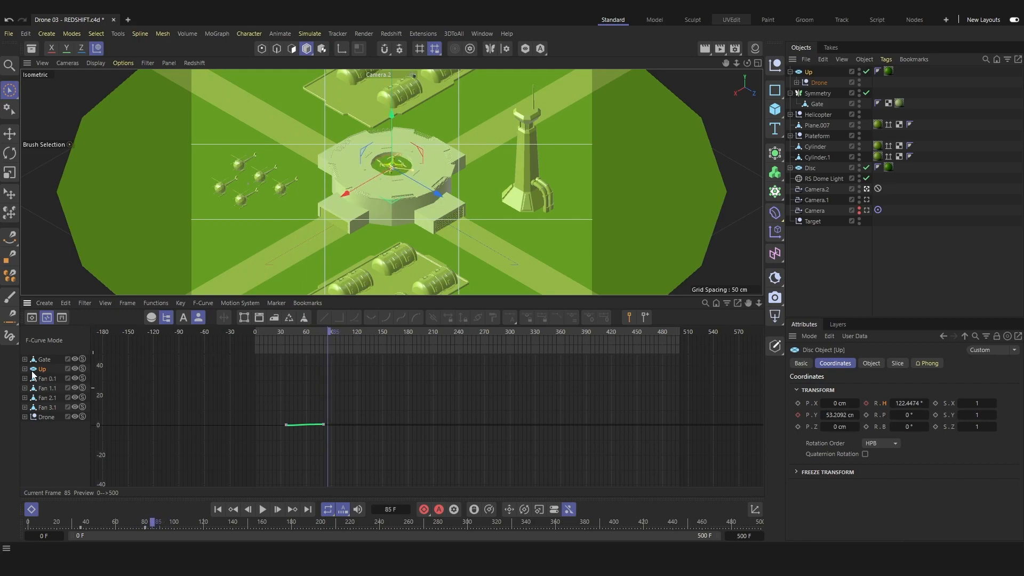
Step: In the Up disc's F-curves, move the 123° Rotation H key to frame 80, in line with the last Position Y key
click(25, 368)
click(61, 379)
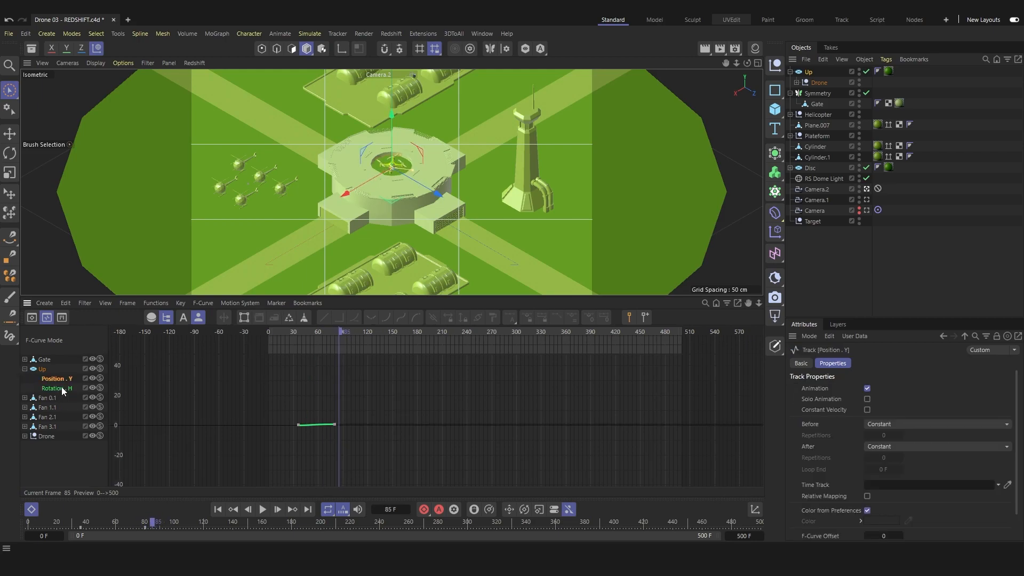
ctrl+click(57, 389)
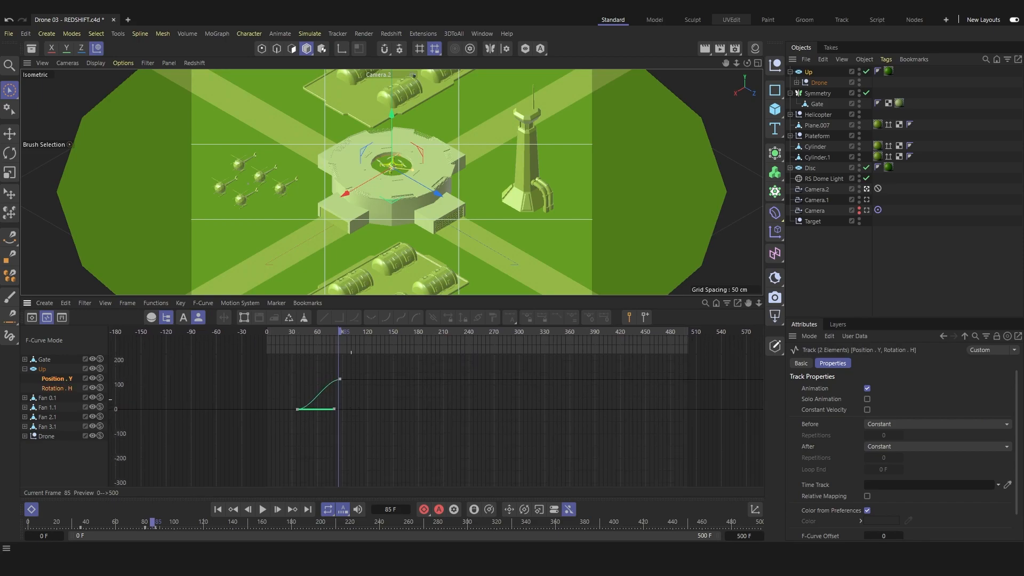
mouse_move(351, 399)
alt+right_down()
mouse_move(347, 411)
mouse_move(356, 389)
alt+right_up()
alt+middle_drag(357, 389, 399, 413)
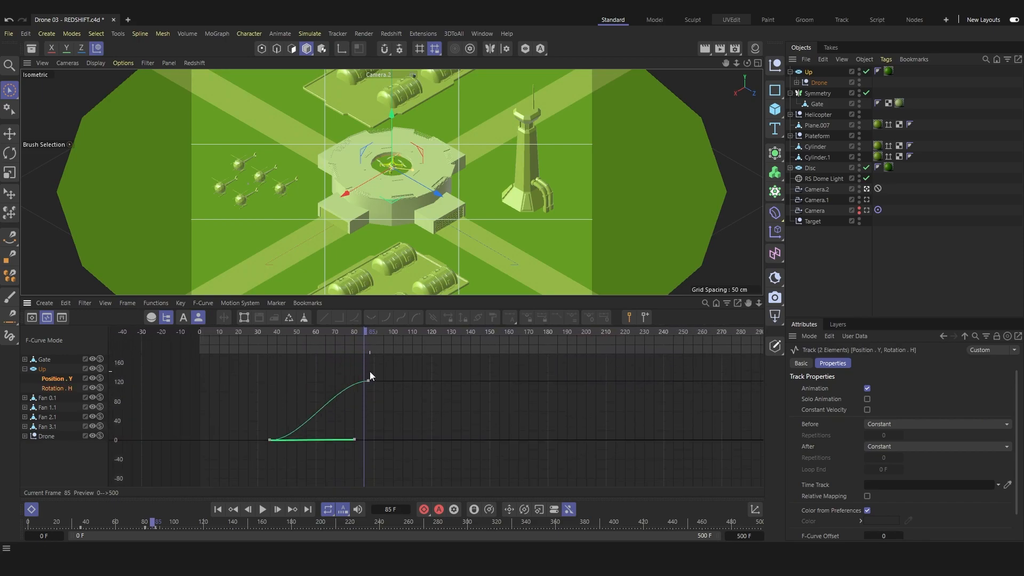
click(378, 372)
drag(368, 381, 356, 380)
drag(365, 332, 354, 334)
click(357, 380)
drag(357, 381, 355, 380)
click(354, 363)
Step: Play back the Up disc's turning rise from frame 25
drag(351, 338, 248, 341)
key(F8)
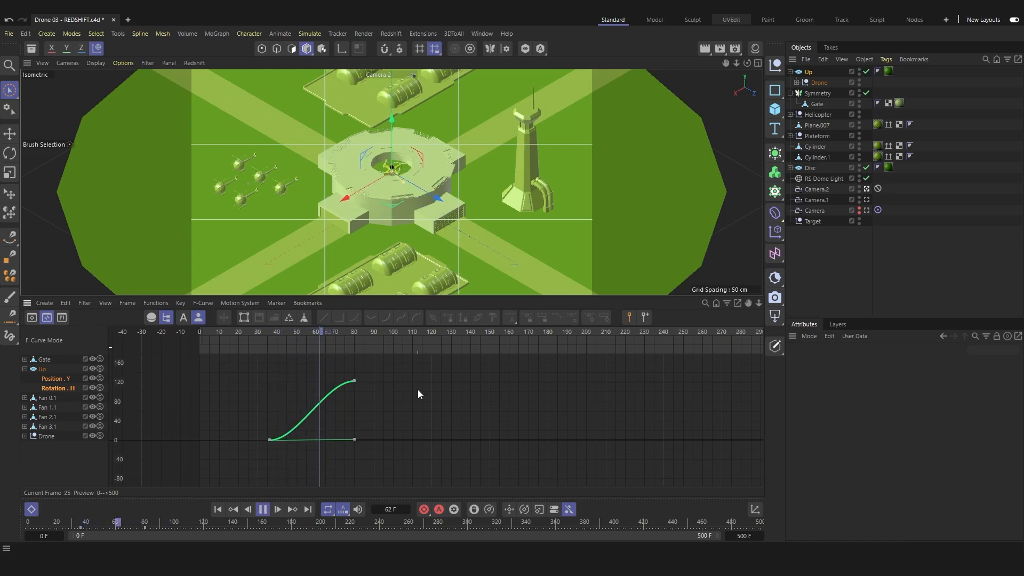
key(F8)
Step: Reshape the Up disc's Rotation H curve for a slower start by lengthening the first key's right tangent and shortening the end key's left tangent
drag(377, 365, 336, 386)
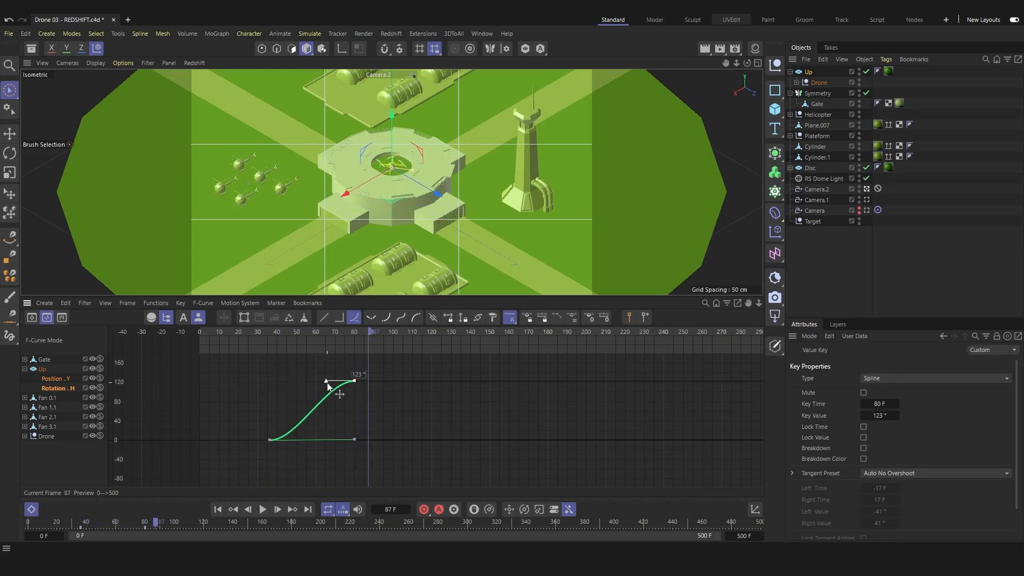
drag(258, 426, 326, 446)
click(257, 437)
click(67, 379)
click(68, 388)
click(294, 346)
click(264, 334)
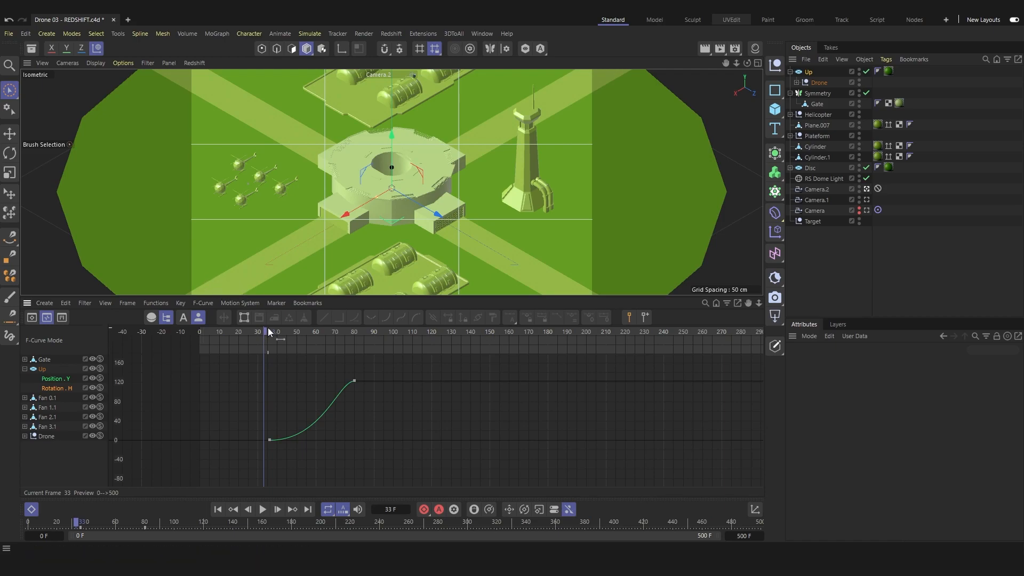
Step: Play back the whole animation from frame 0, replay the Up disc's rise, and scrub to frame 27
drag(255, 334, 154, 330)
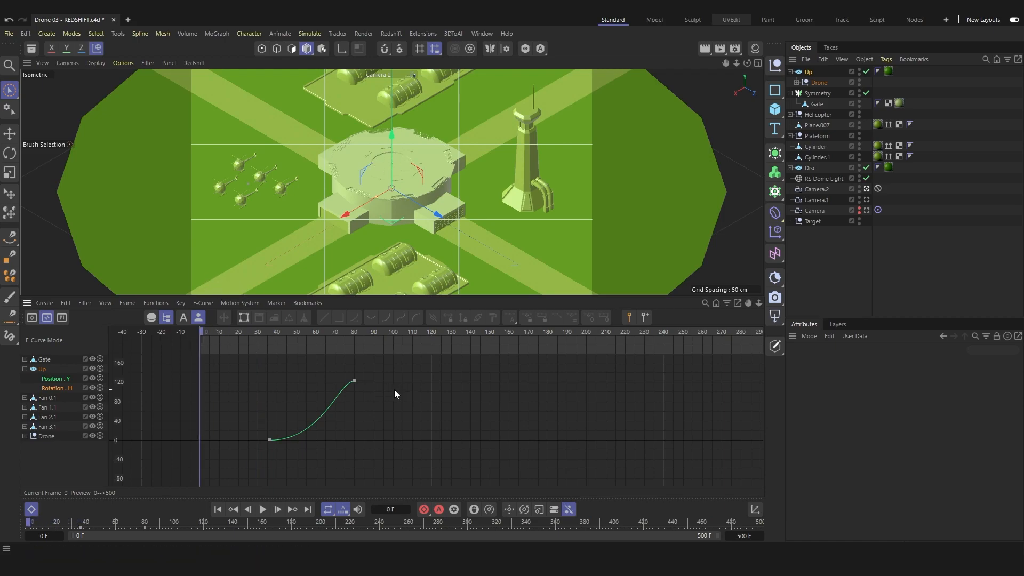
key(F8)
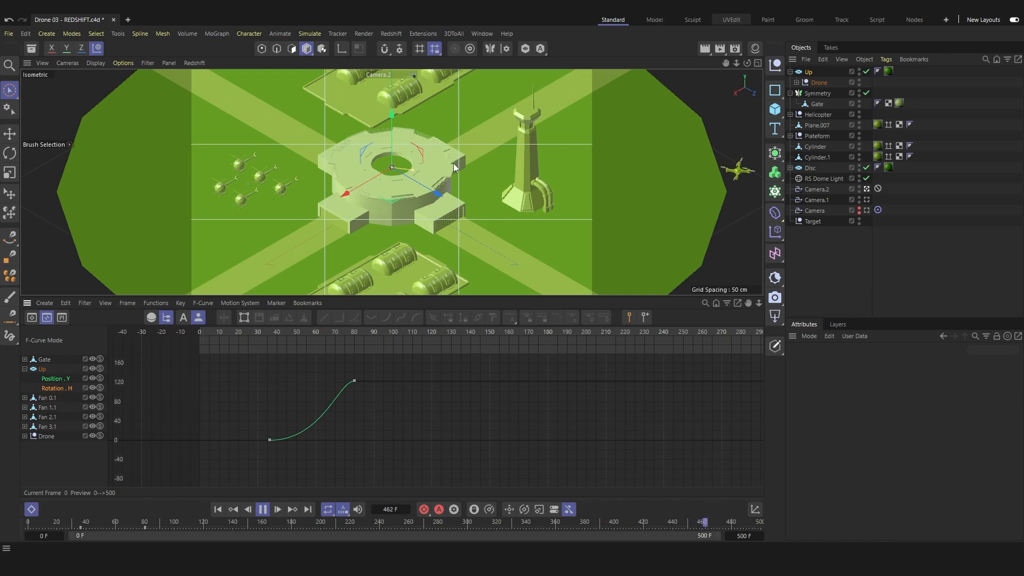
drag(405, 337, 185, 357)
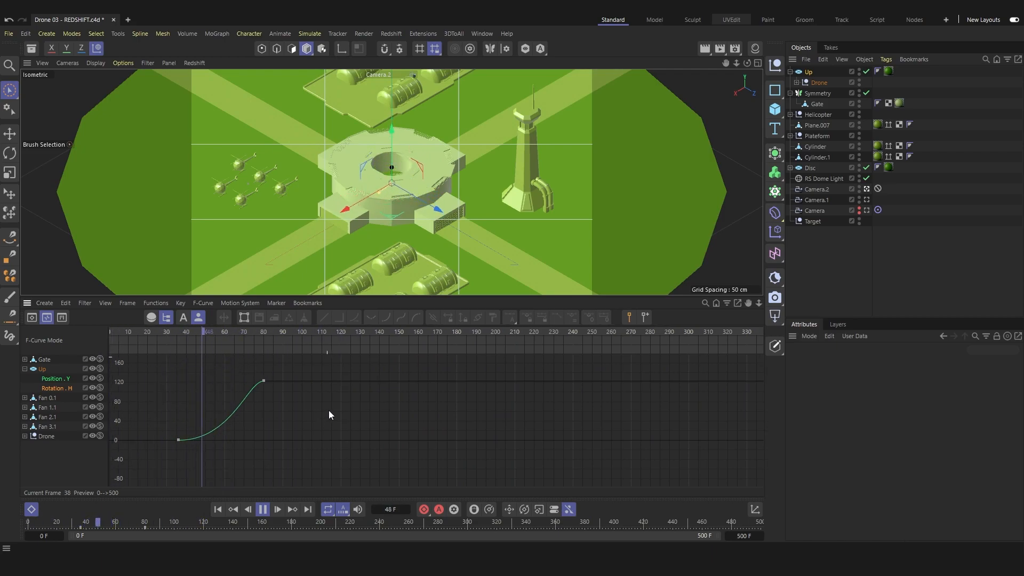
drag(255, 335, 161, 340)
key(h)
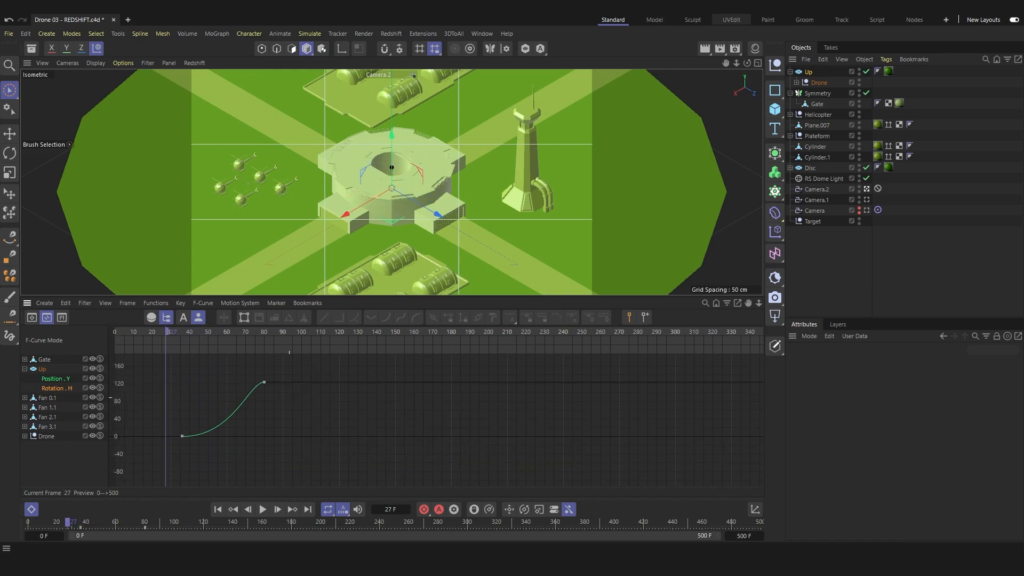
click(69, 415)
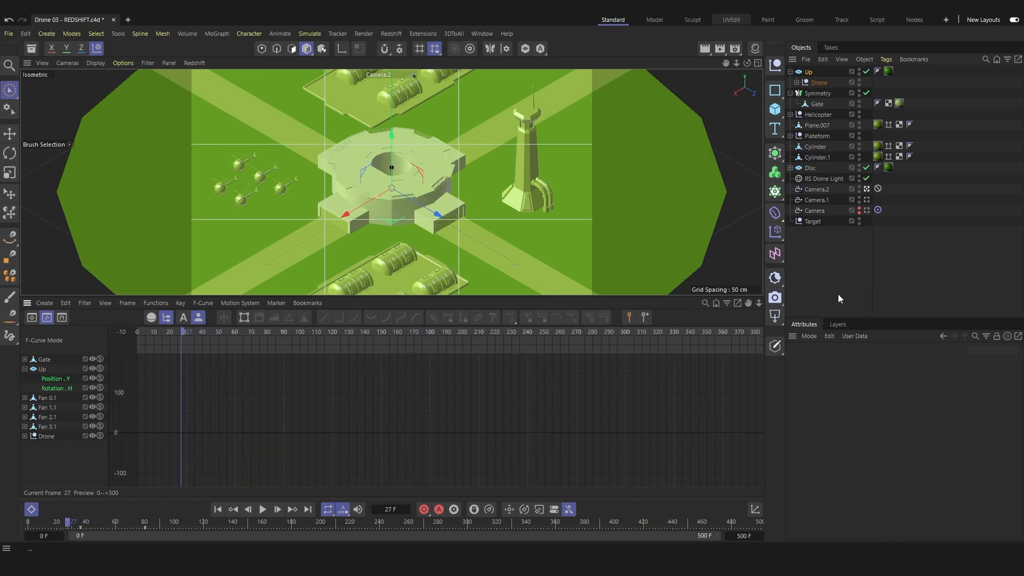
click(820, 80)
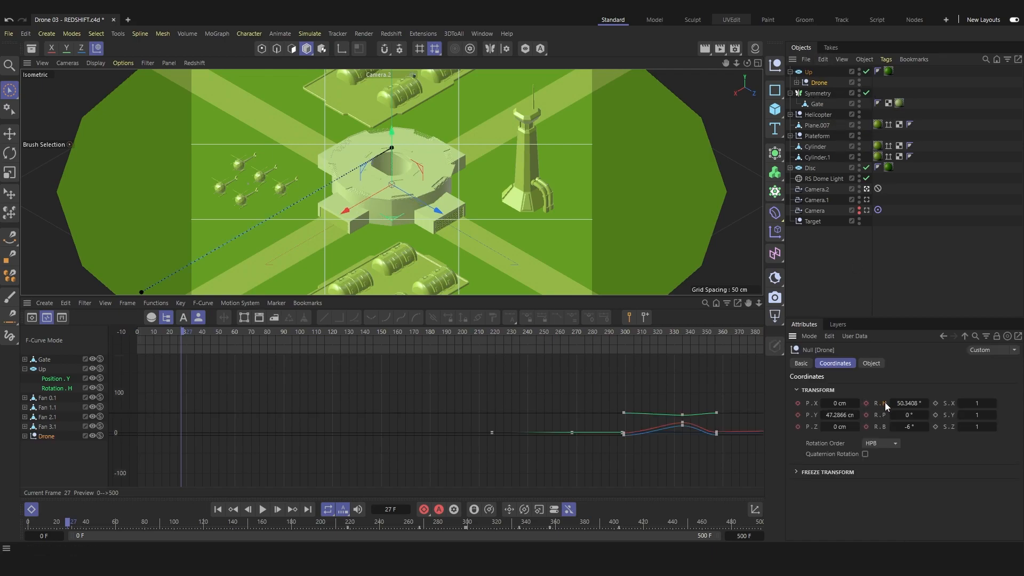
mouse_move(181, 334)
mouse_down()
mouse_move(256, 345)
mouse_move(170, 338)
mouse_up()
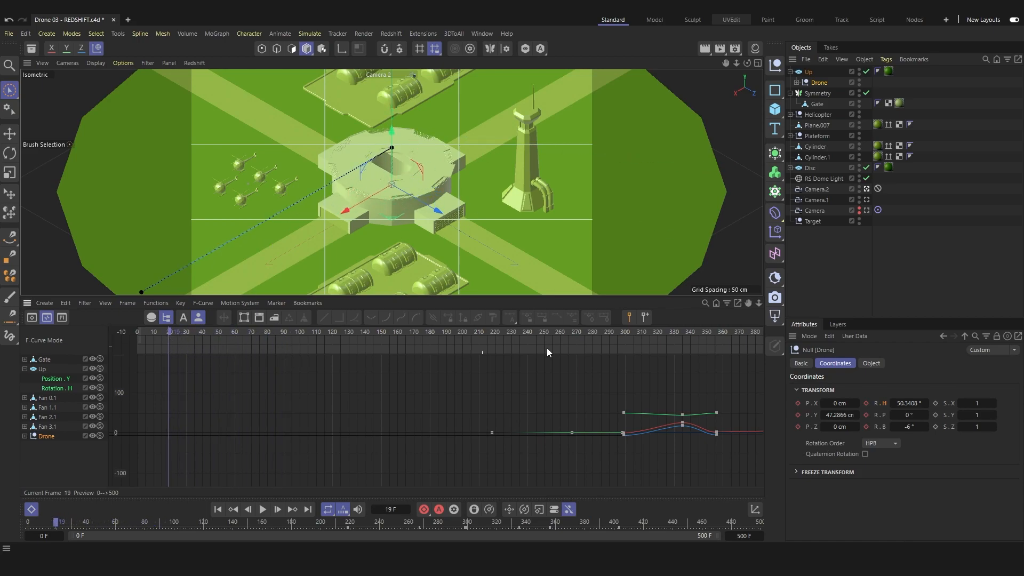
right_click(886, 407)
mouse_move(925, 358)
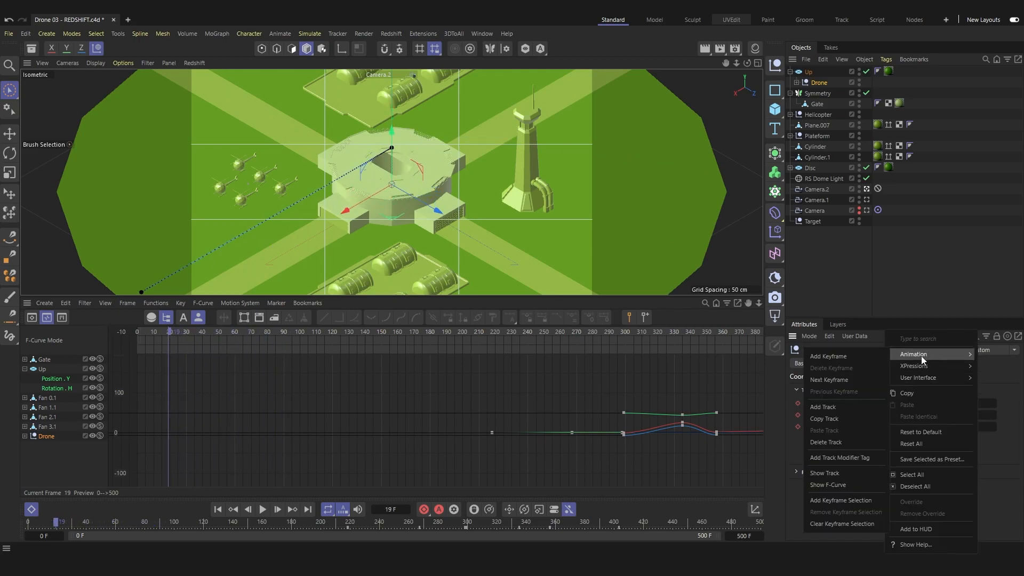
click(903, 286)
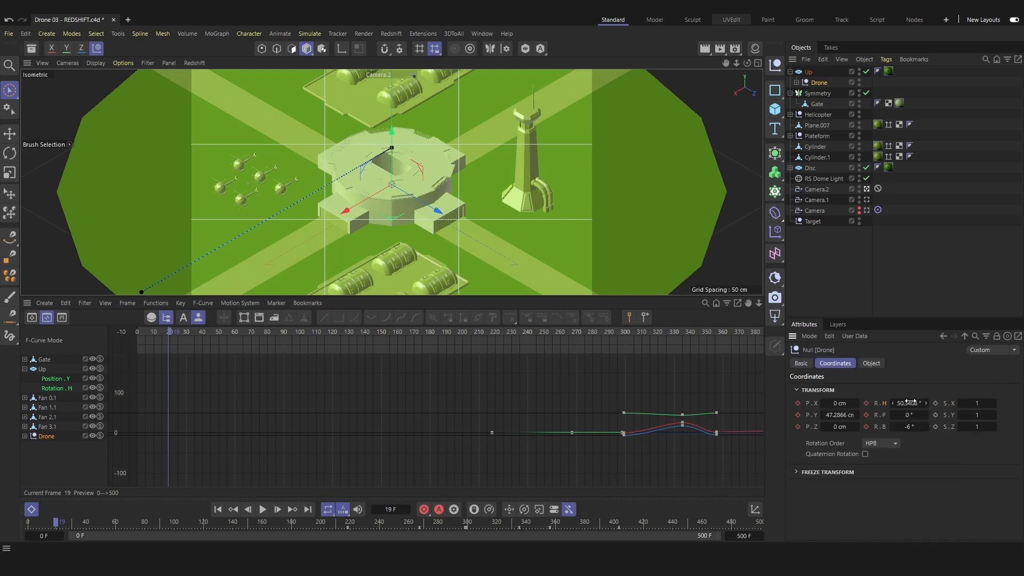
Step: Delete the Up disc's Rotation H animation track
click(809, 74)
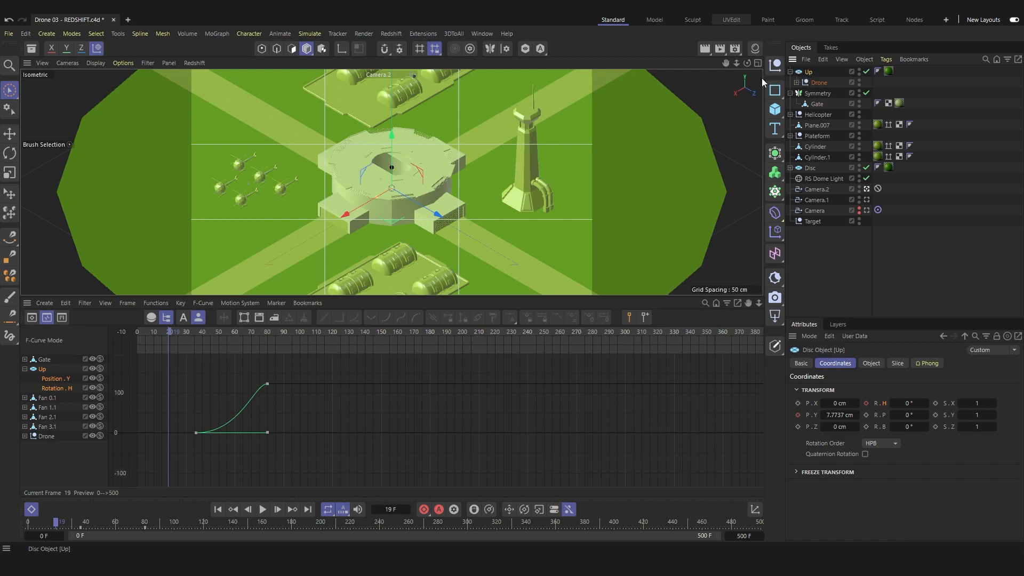
right_click(884, 402)
mouse_move(935, 353)
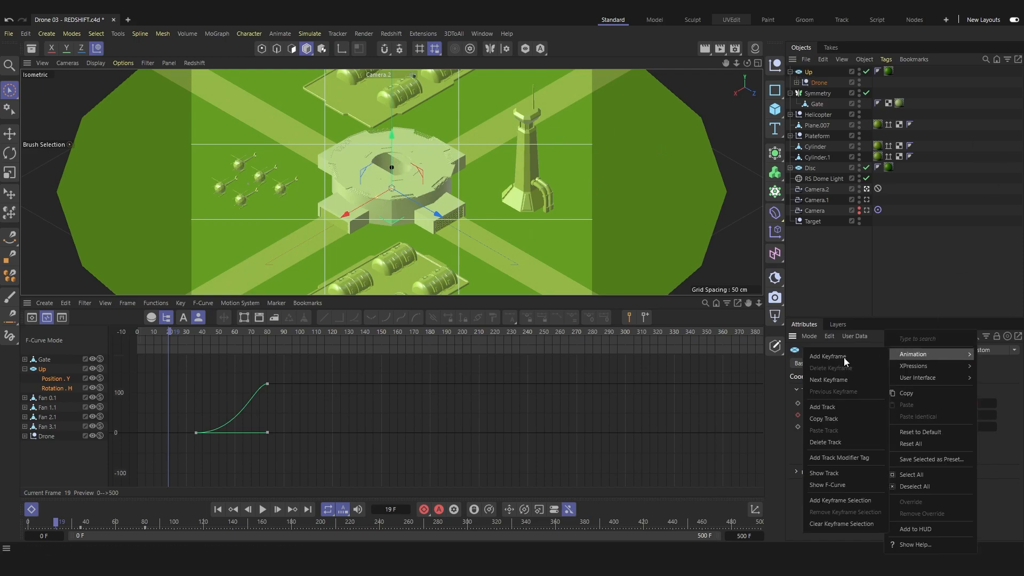
click(824, 441)
Step: Key the Up disc's Rotation H at 0° on frame 80 and 98° on frame 36, then scrub through the turn
drag(188, 331, 267, 338)
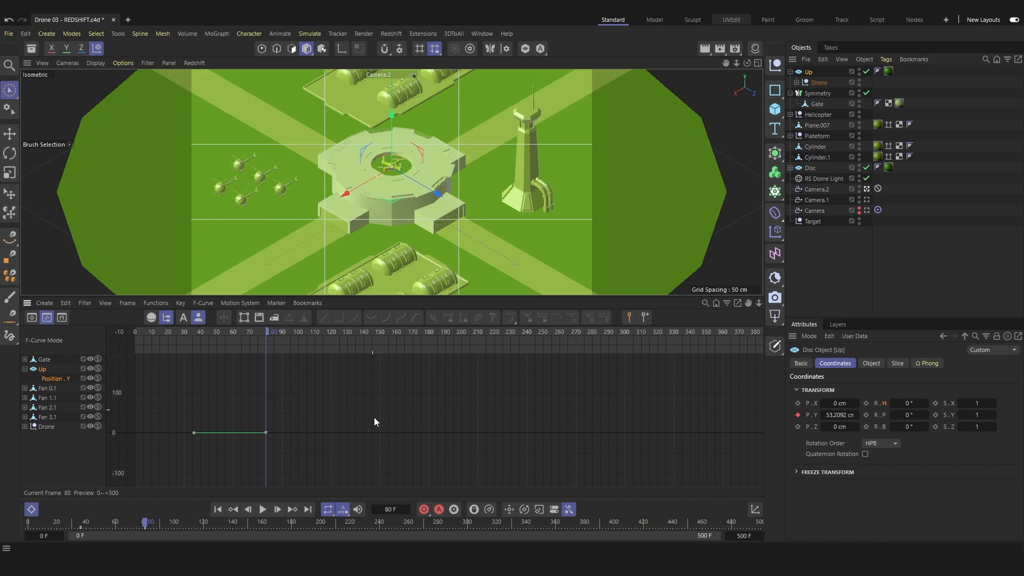
click(866, 403)
drag(271, 333, 200, 340)
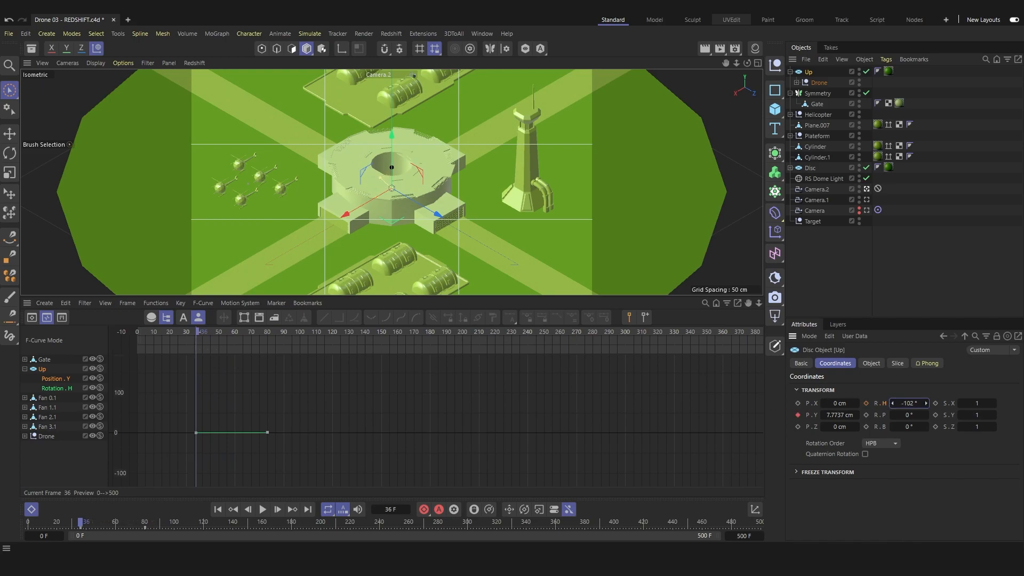
click(867, 403)
drag(194, 338, 319, 353)
Step: In the Up disc's Rotation H curve, lengthen the right tangent of the frame 36 key to about 27 frames for a slower start
alt+right_drag(386, 390, 347, 368)
alt+middle_drag(387, 391, 515, 393)
alt+right_drag(386, 390, 376, 363)
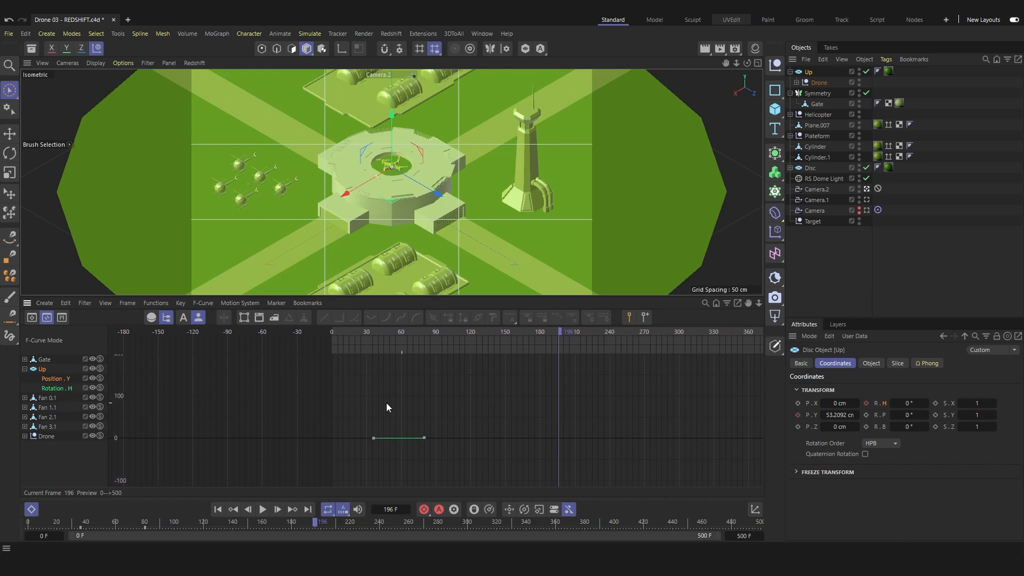
click(61, 388)
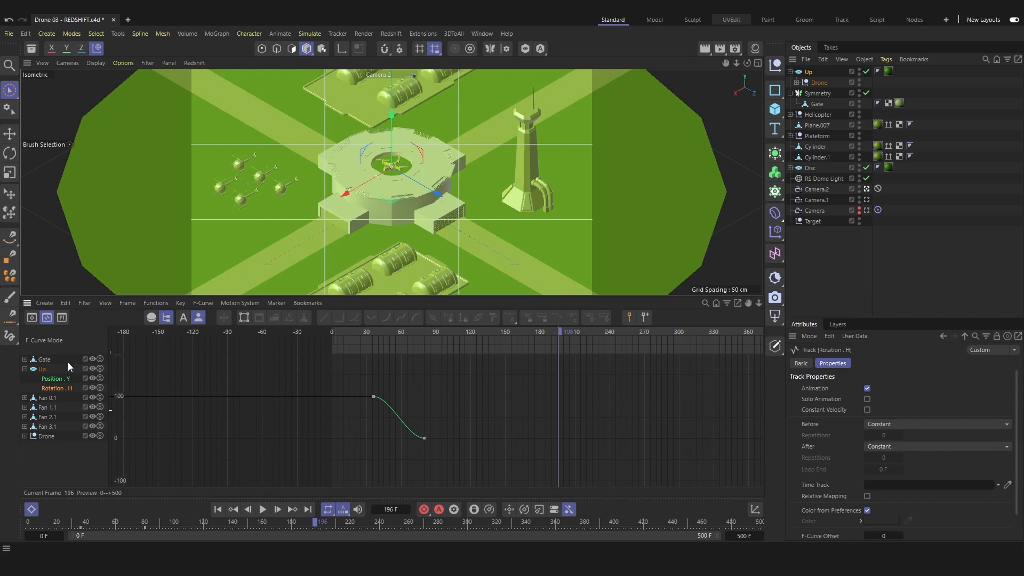
ctrl+click(58, 389)
drag(343, 384, 439, 447)
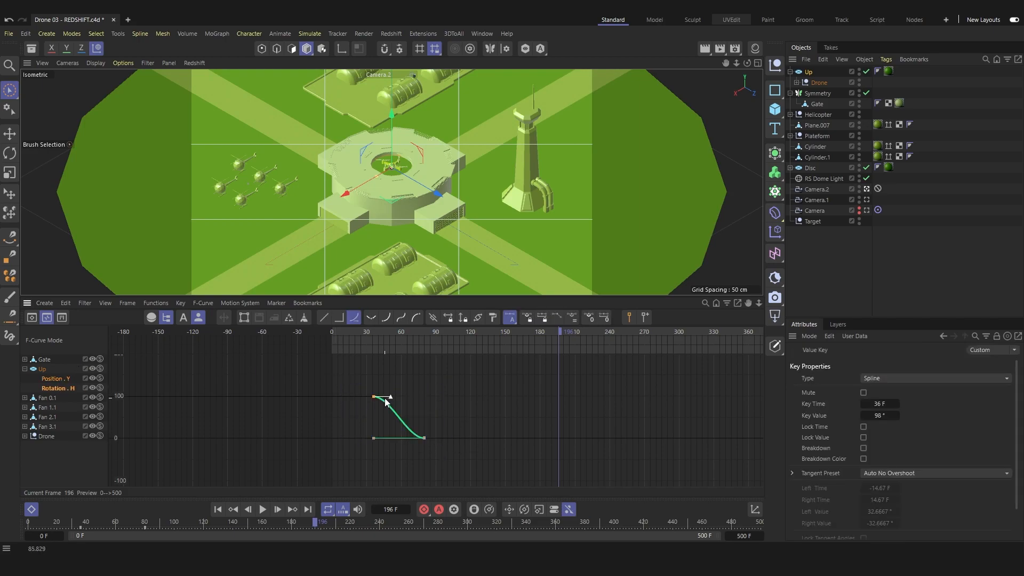
drag(406, 396, 405, 396)
click(418, 386)
key(ctrl+z)
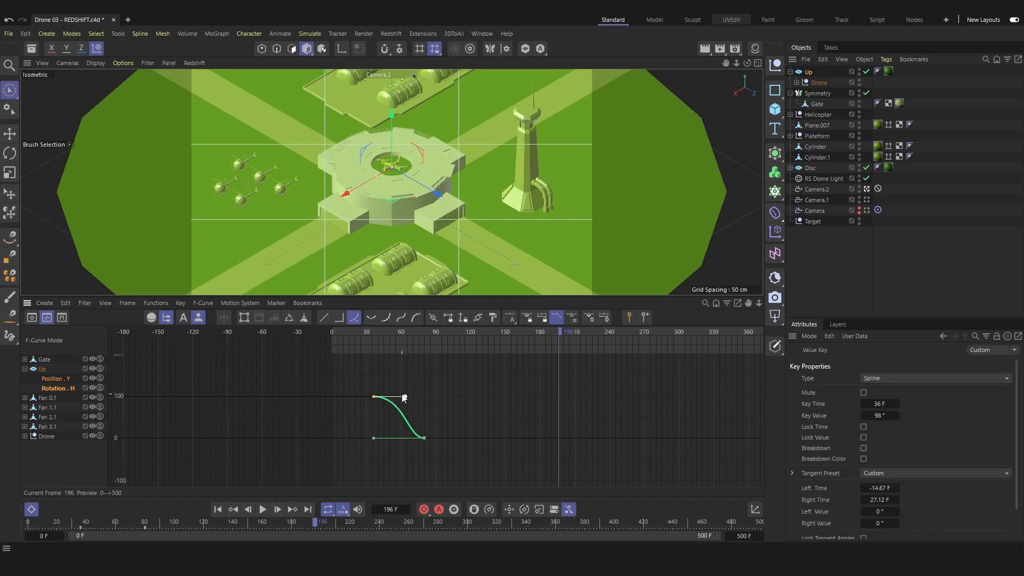
Step: Play back the animation from frame 30 and hide the F-curve timeline to watch it in the enlarged viewport
click(366, 333)
key(F8)
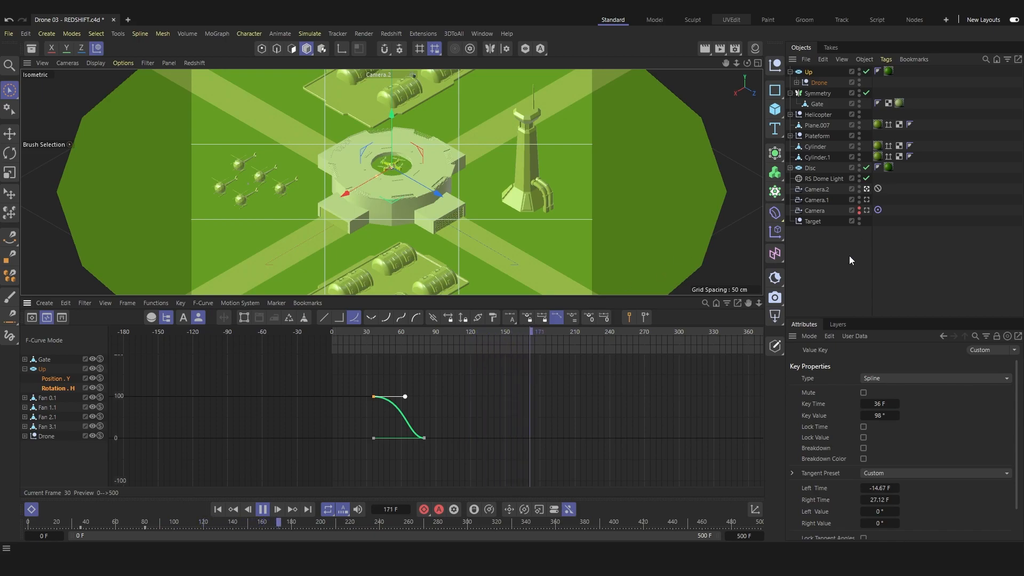
click(31, 511)
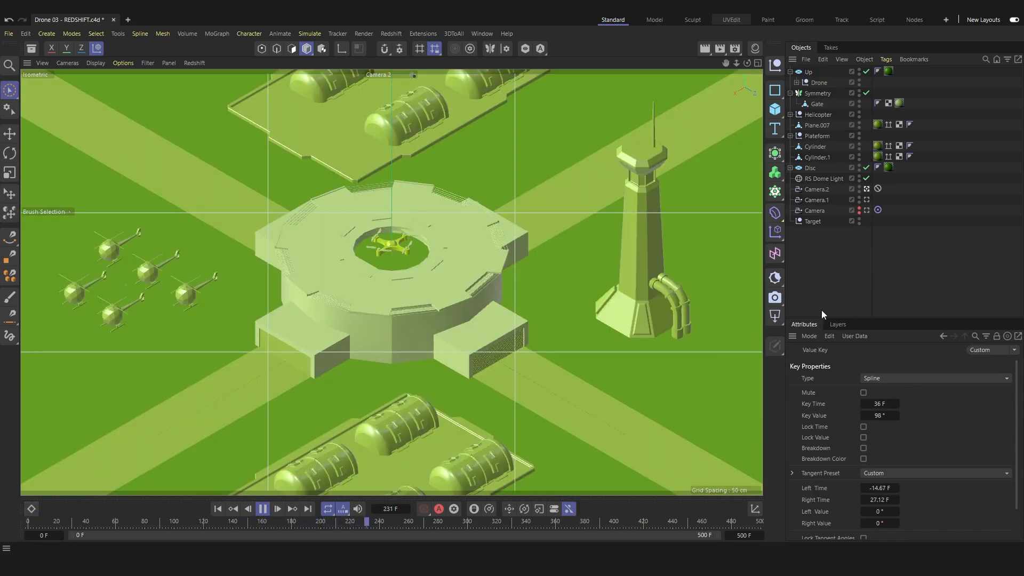